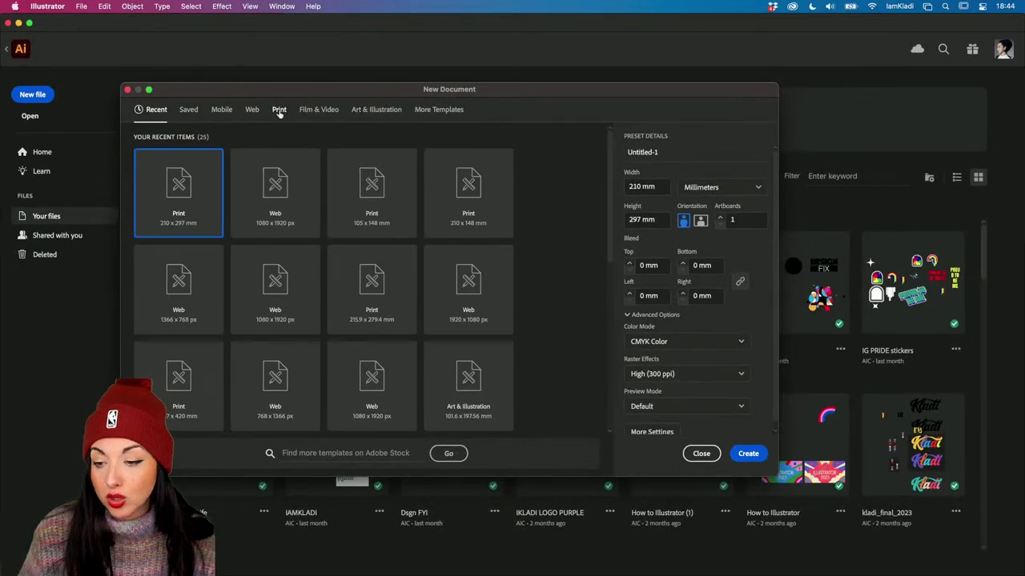
Create a new A4 print document named "Holiday decoration"
{"action": "left_click", "coordinate": [275, 107]}
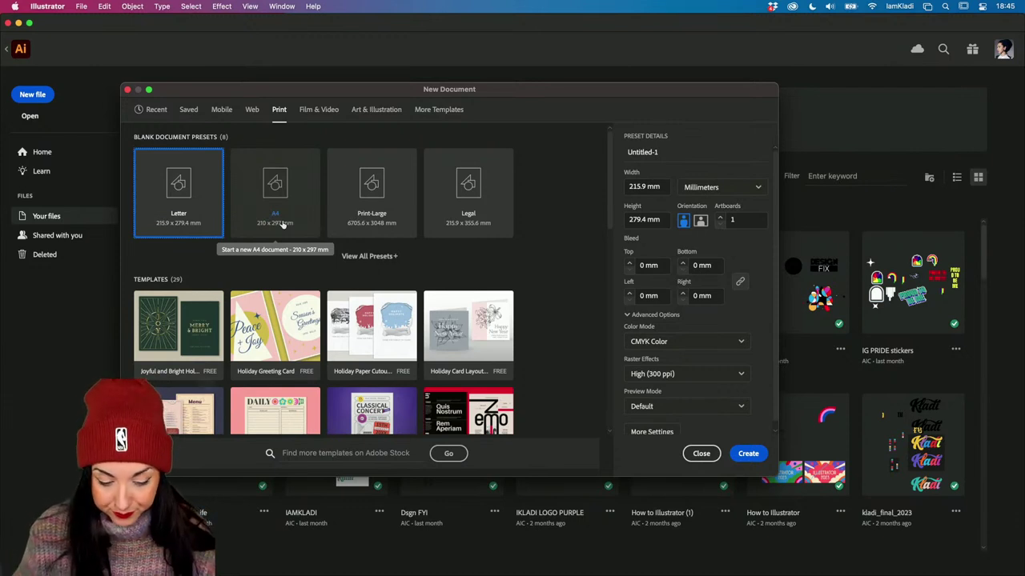
{"action": "left_click", "coordinate": [292, 213]}
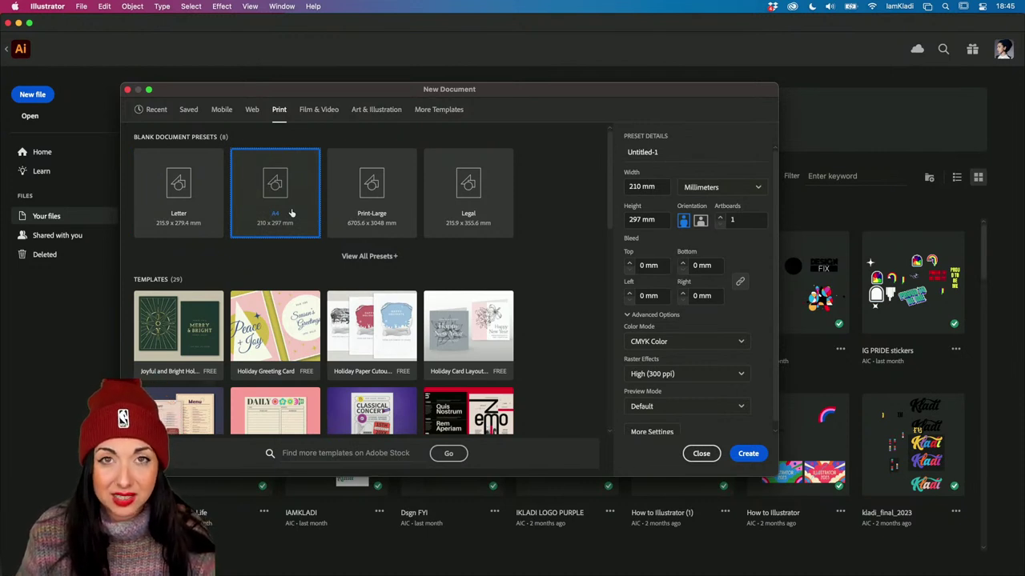
{"action": "left_click_drag", "start_coordinate": [627, 156], "coordinate": [660, 154]}
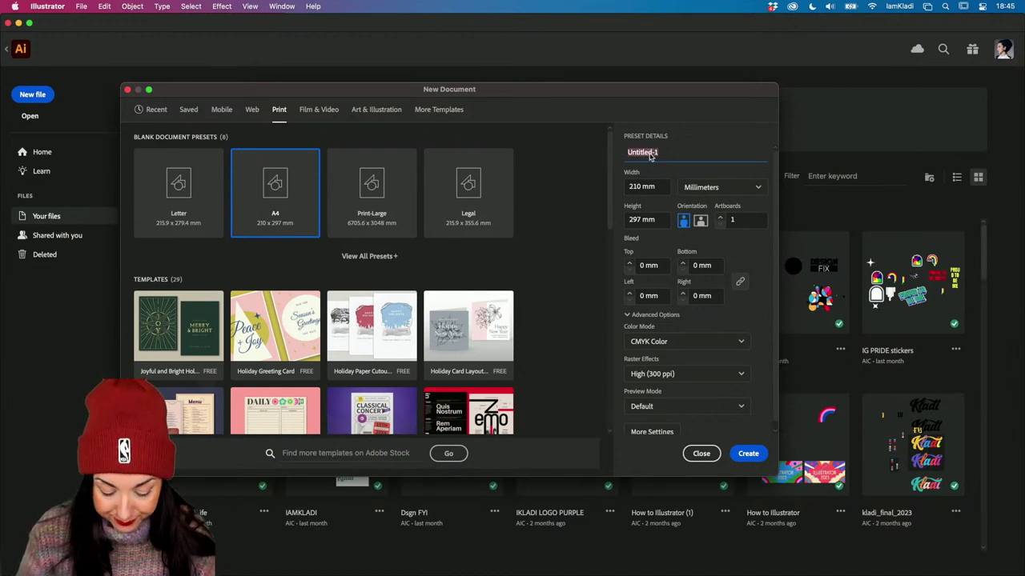
{"action": "type", "text": "Holiday dec"}
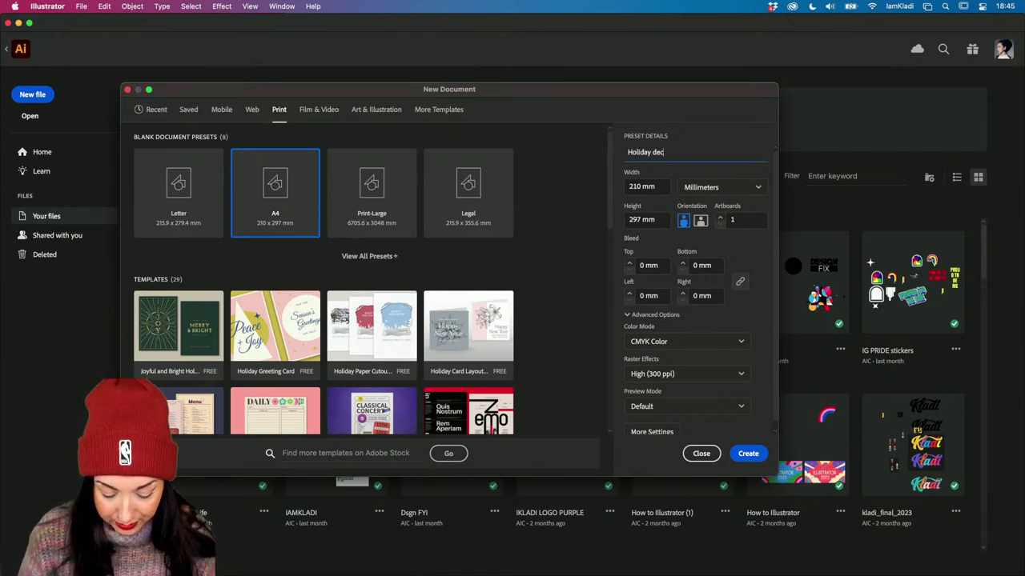
{"action": "key", "text": "BackSpace"}
{"action": "key", "text": "BackSpace"}
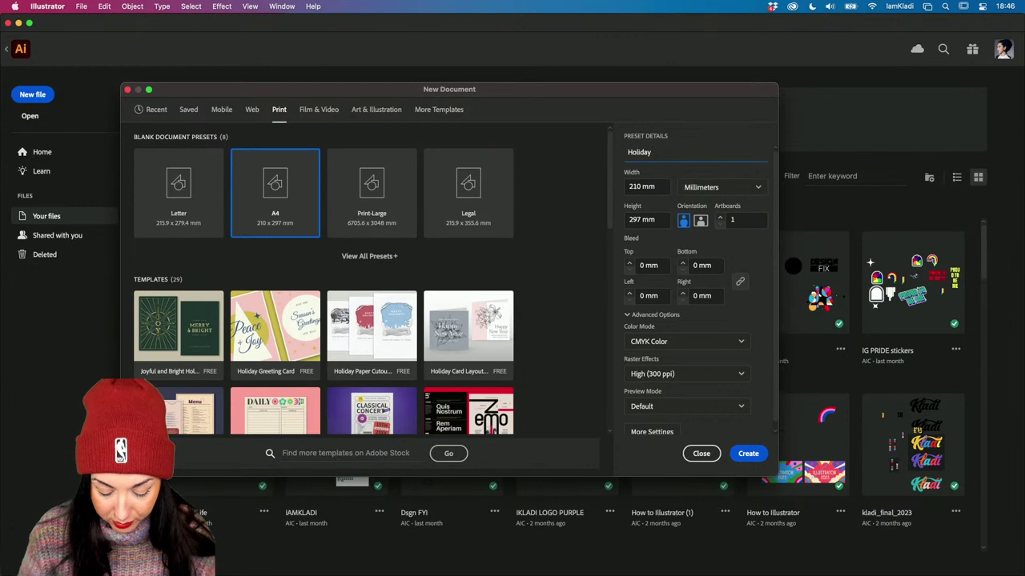
{"action": "type", "text": "decoration"}
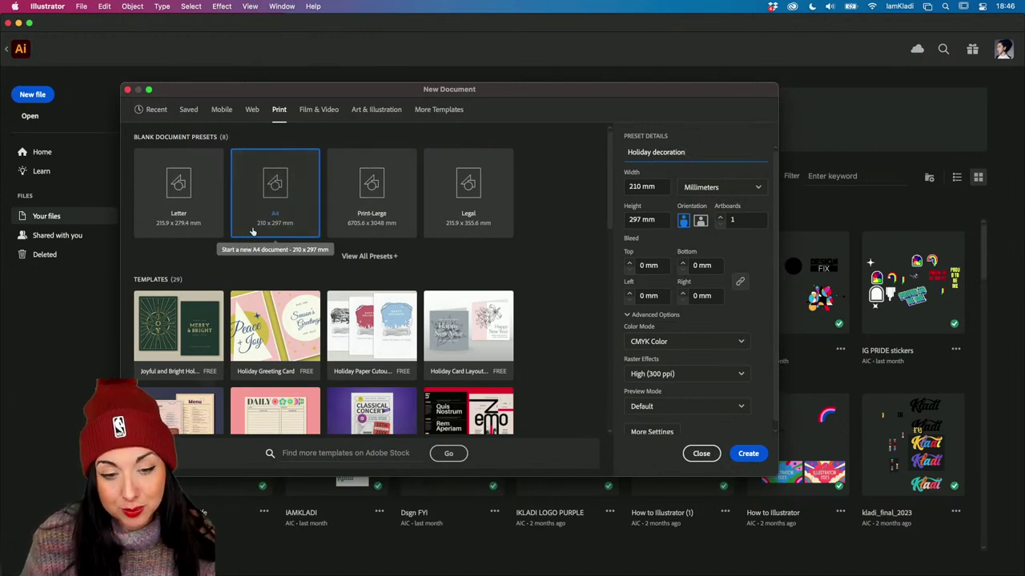
{"action": "left_click", "coordinate": [381, 261]}
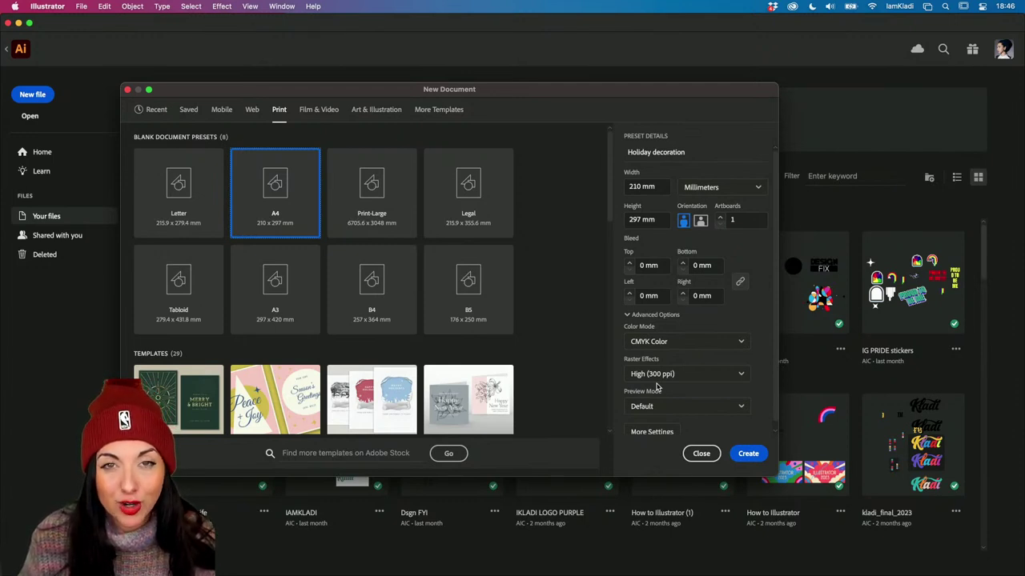
{"action": "left_click", "coordinate": [749, 454]}
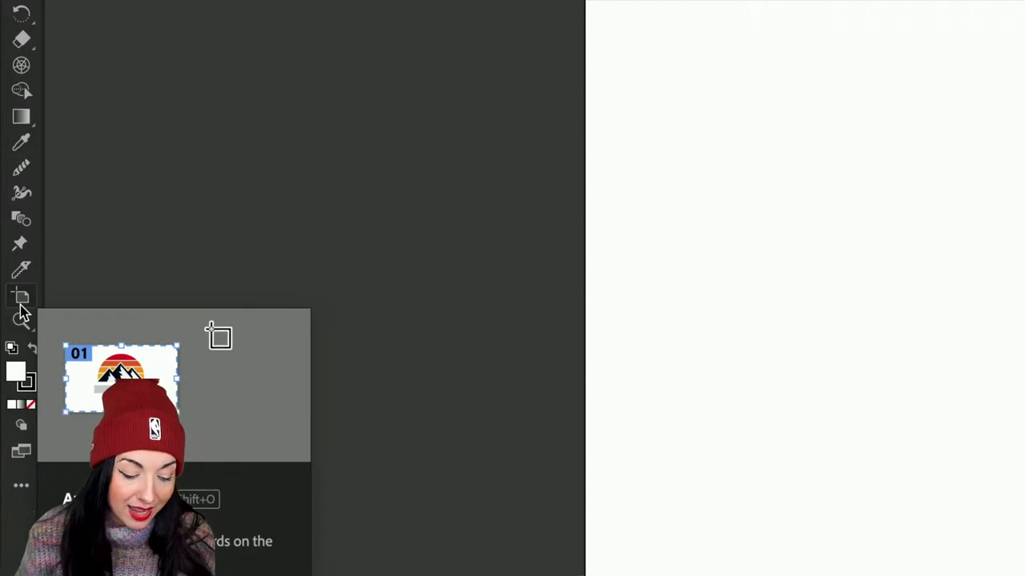
Duplicate the A4 artboard twice with the Artboard tool, placing the copies in a row to its right
{"action": "left_click", "coordinate": [20, 306]}
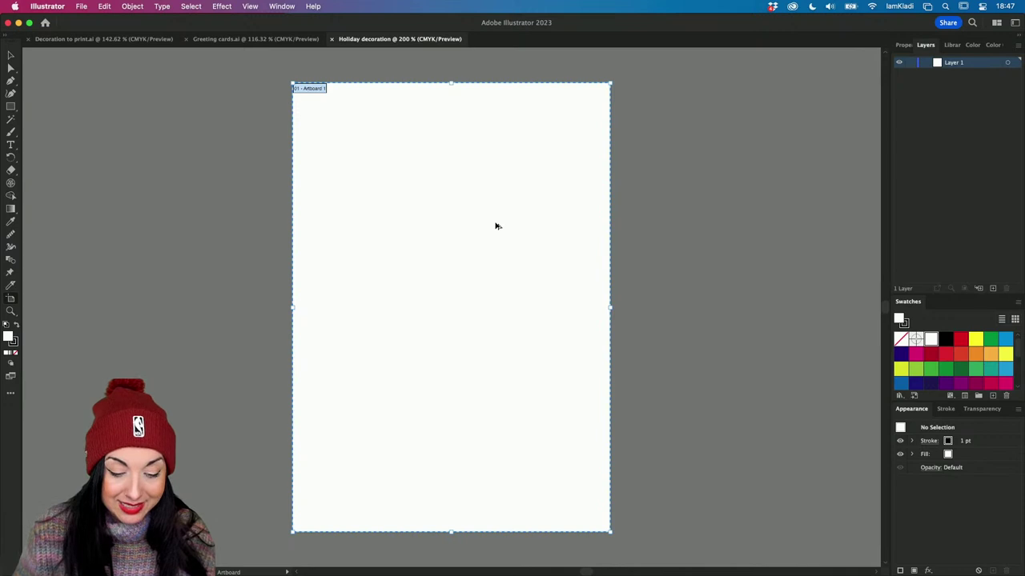
{"action": "left_click_drag", "start_coordinate": [496, 226], "coordinate": [581, 197]}
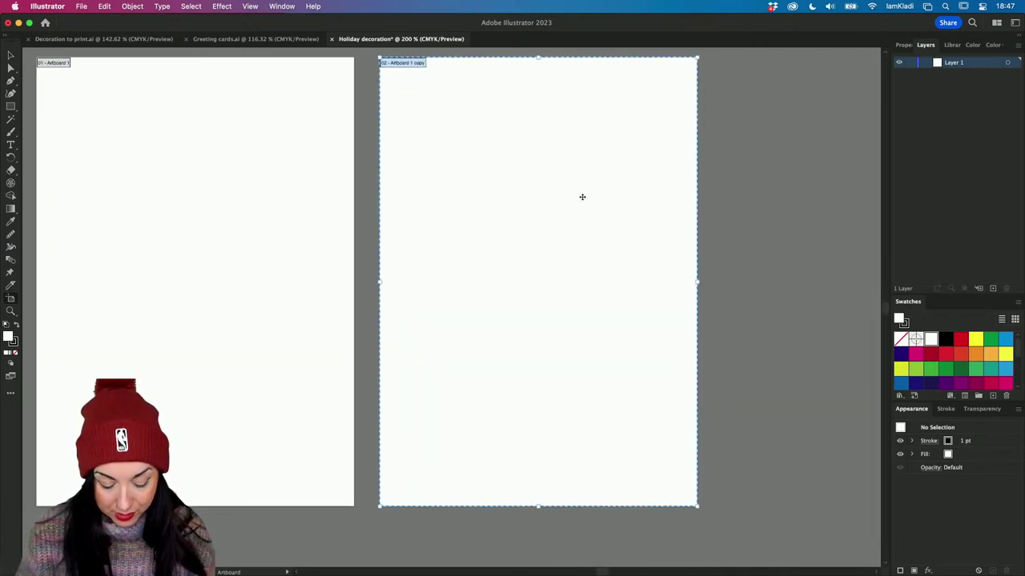
{"action": "left_click_drag", "start_coordinate": [522, 217], "coordinate": [843, 208]}
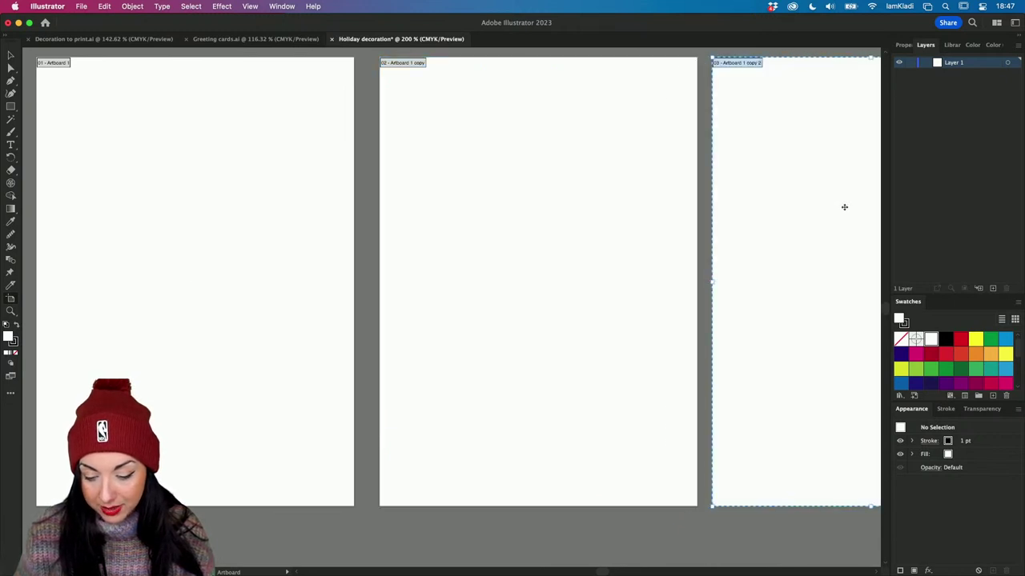
{"action": "scroll", "coordinate": [844, 207], "scroll_direction": "down", "scroll_amount": 3}
{"action": "scroll", "coordinate": [844, 208], "scroll_direction": "down", "scroll_amount": 5}
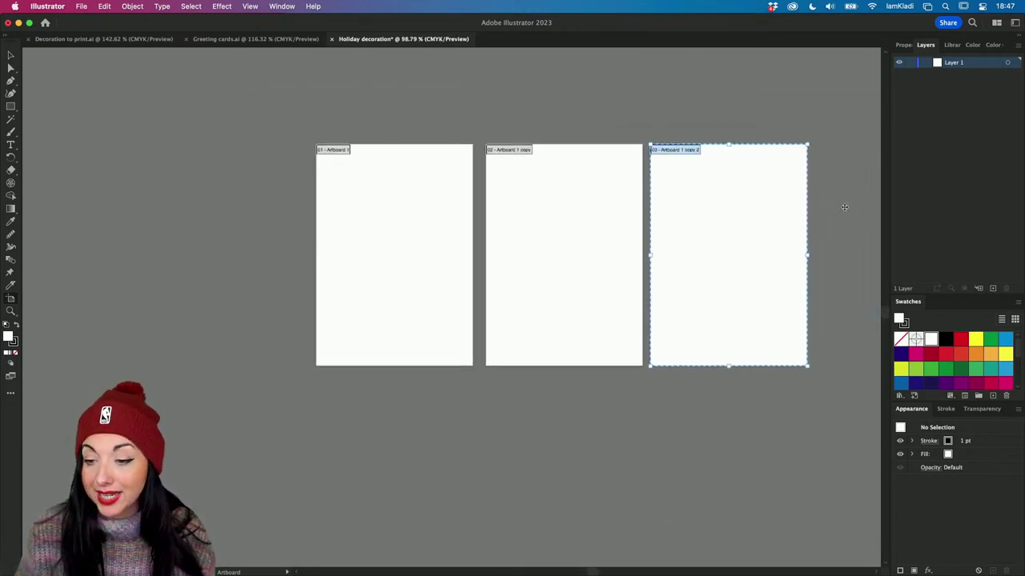
{"action": "scroll", "coordinate": [844, 207], "scroll_direction": "up", "scroll_amount": 5}
{"action": "scroll", "coordinate": [843, 207], "scroll_direction": "down", "scroll_amount": 2}
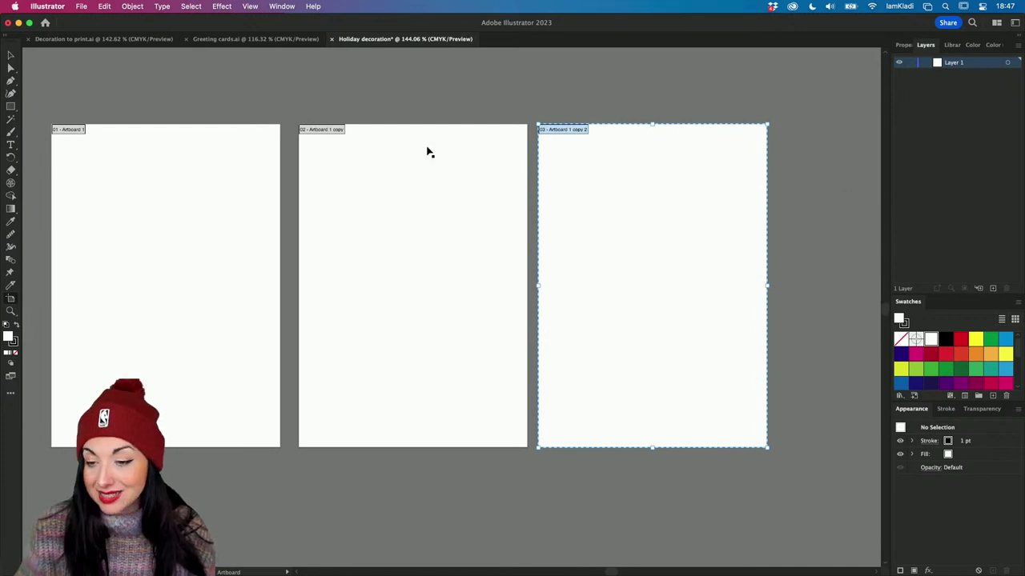
Rename the middle artboard as "template 1"
{"action": "left_click", "coordinate": [512, 144]}
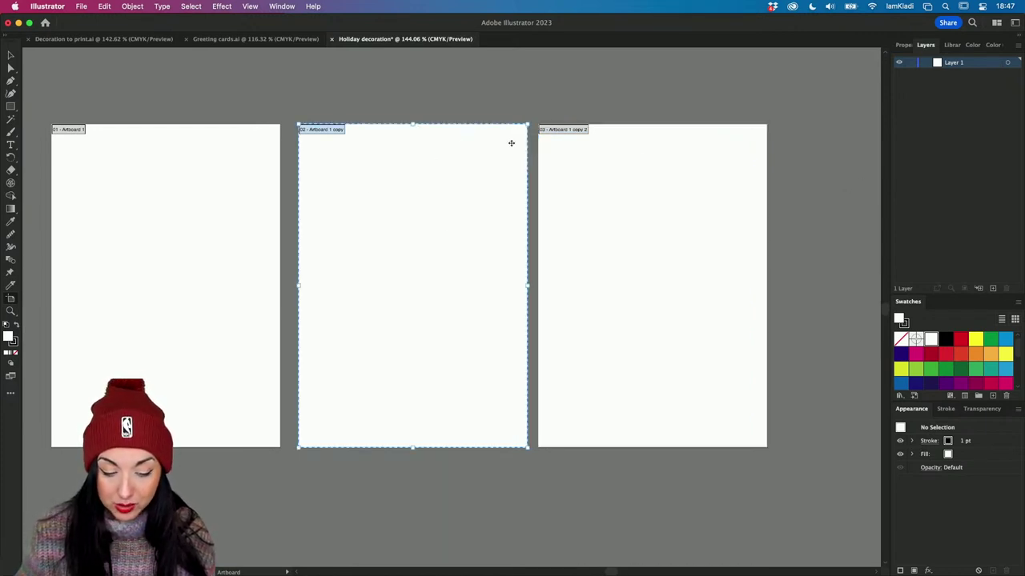
{"action": "left_click", "coordinate": [167, 195]}
{"action": "left_click", "coordinate": [392, 203]}
{"action": "left_click", "coordinate": [554, 217]}
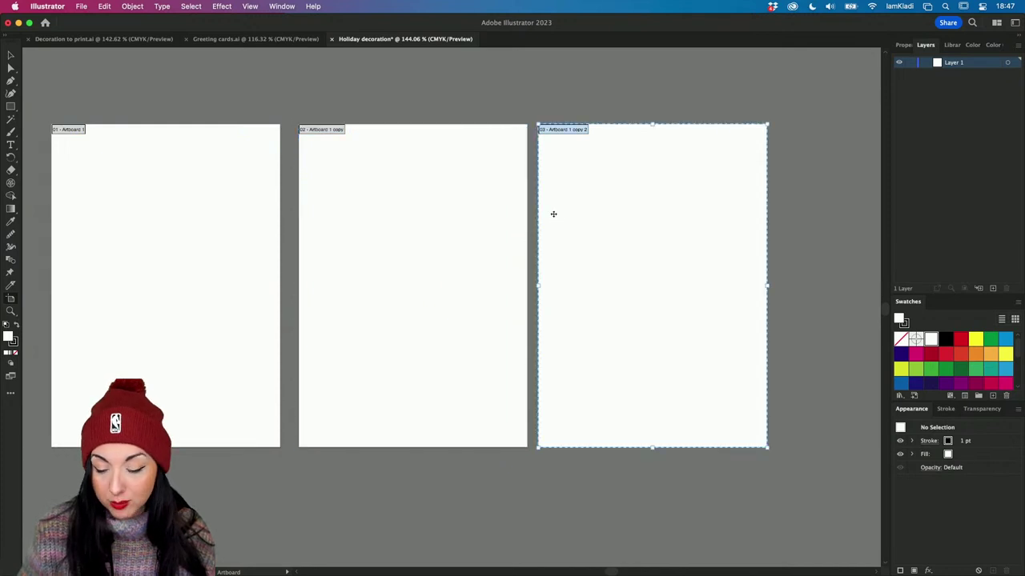
{"action": "left_click", "coordinate": [501, 213]}
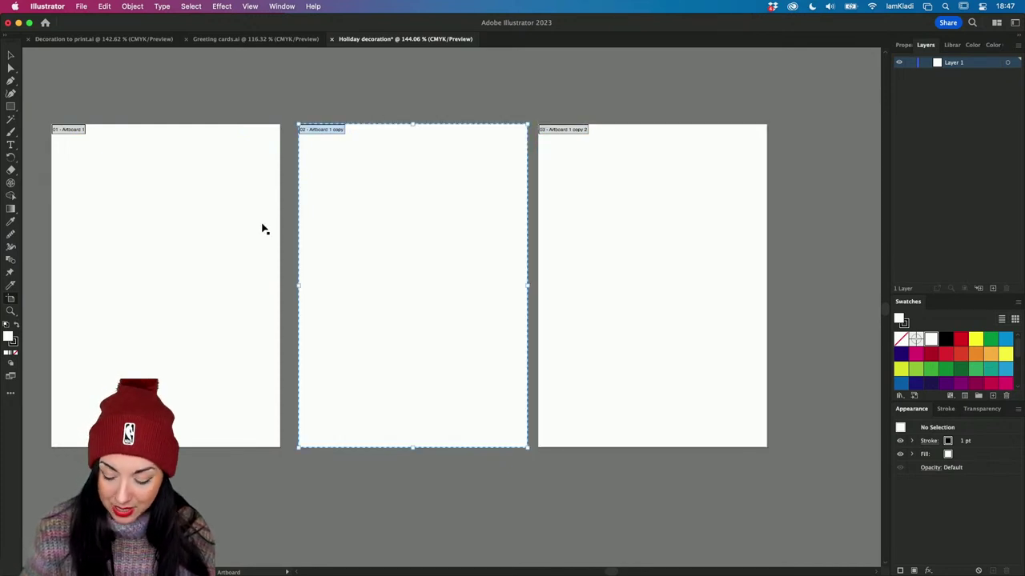
{"action": "key", "text": "Return"}
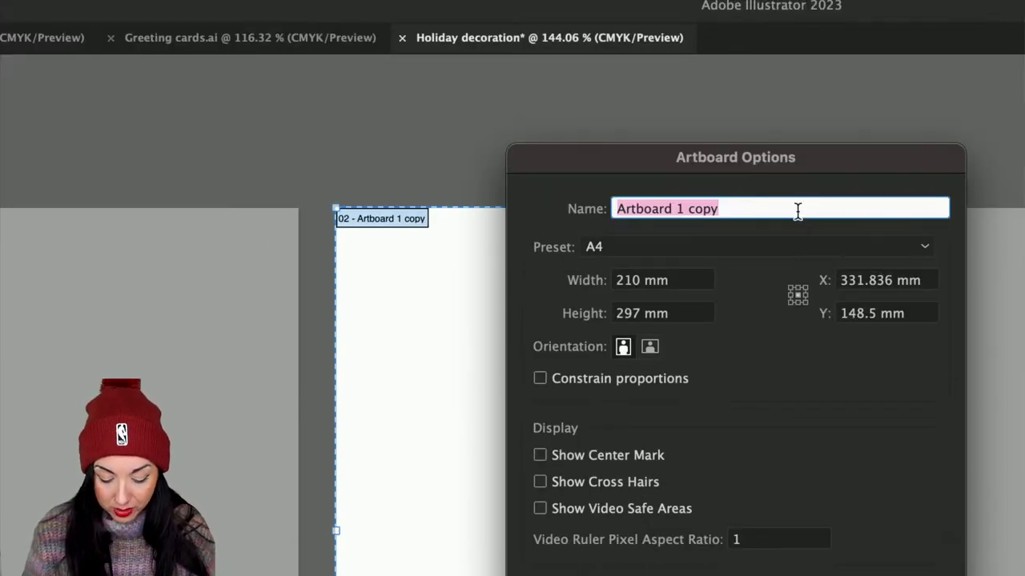
{"action": "type", "text": "template 1"}
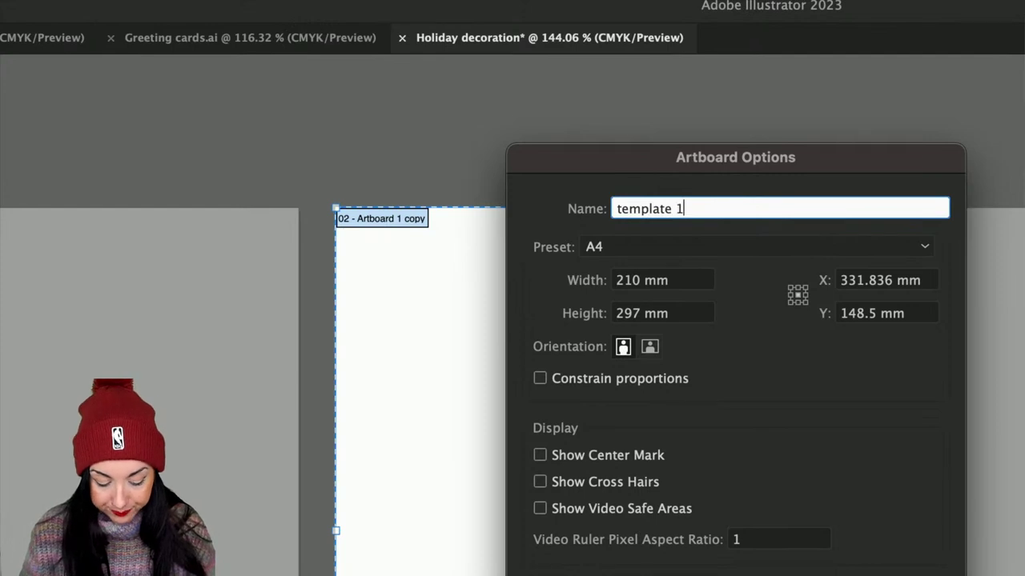
{"action": "key", "text": "super+a"}
{"action": "left_click", "coordinate": [798, 210]}
{"action": "key", "text": "Return"}
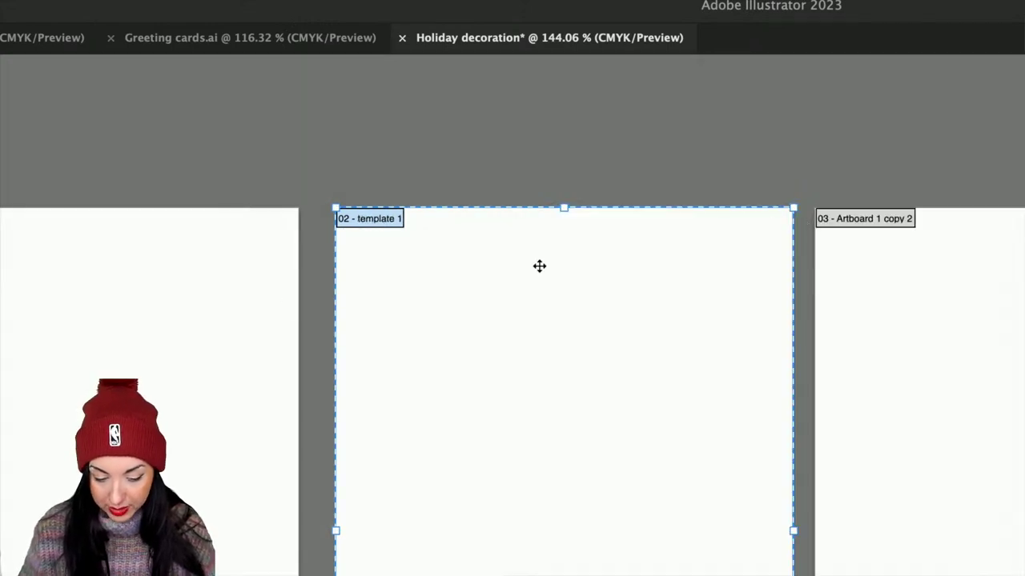
Rename the first artboard in the row as "template 2"
{"action": "double_click", "coordinate": [205, 305]}
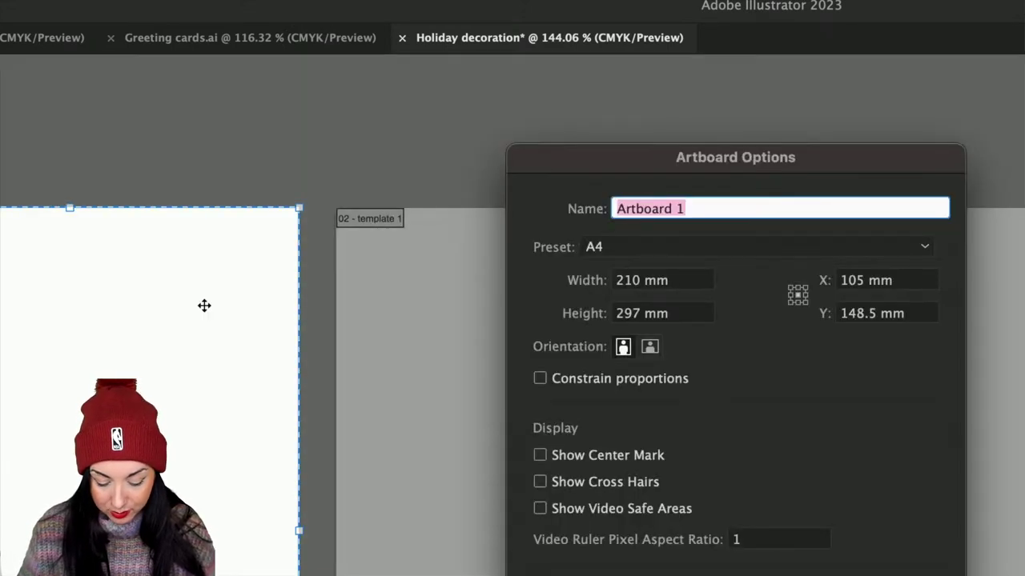
{"action": "type", "text": "template 1"}
{"action": "key", "text": "BackSpace"}
{"action": "type", "text": "2"}
{"action": "key", "text": "Return"}
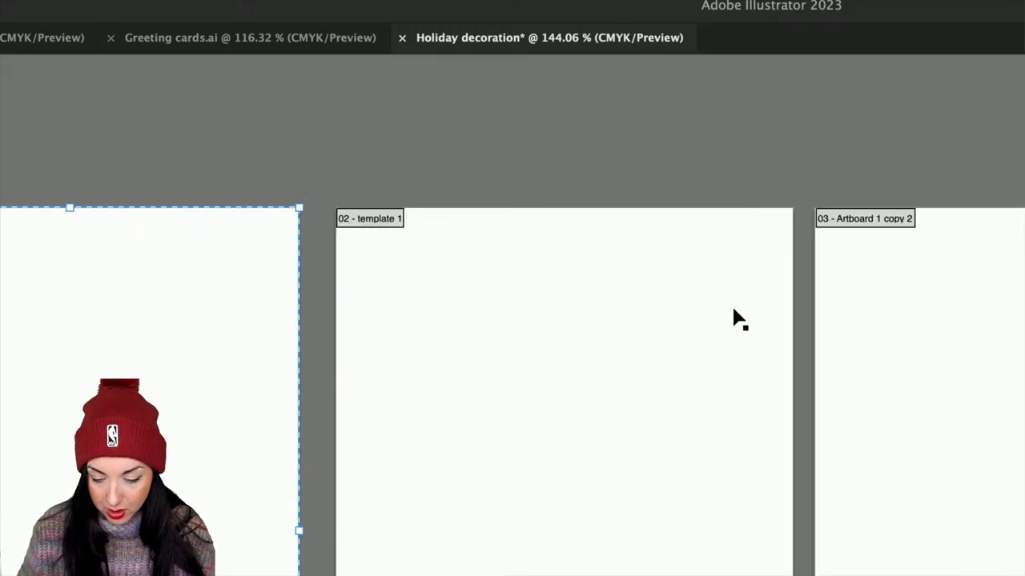
Rename the third artboard in the row as "template 3"
{"action": "double_click", "coordinate": [846, 309]}
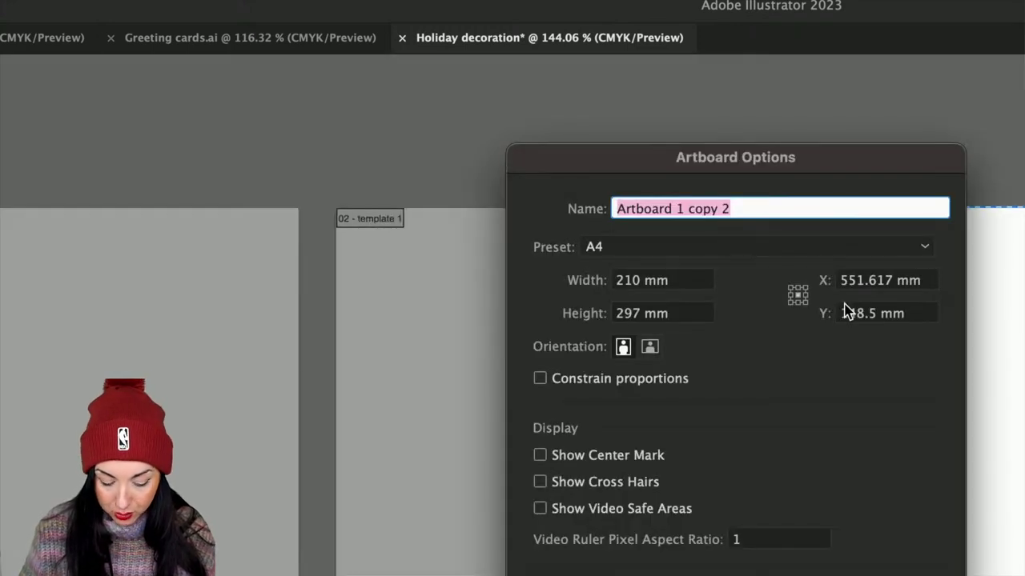
{"action": "type", "text": "template 1"}
{"action": "key", "text": "BackSpace"}
{"action": "type", "text": "3"}
{"action": "key", "text": "Return"}
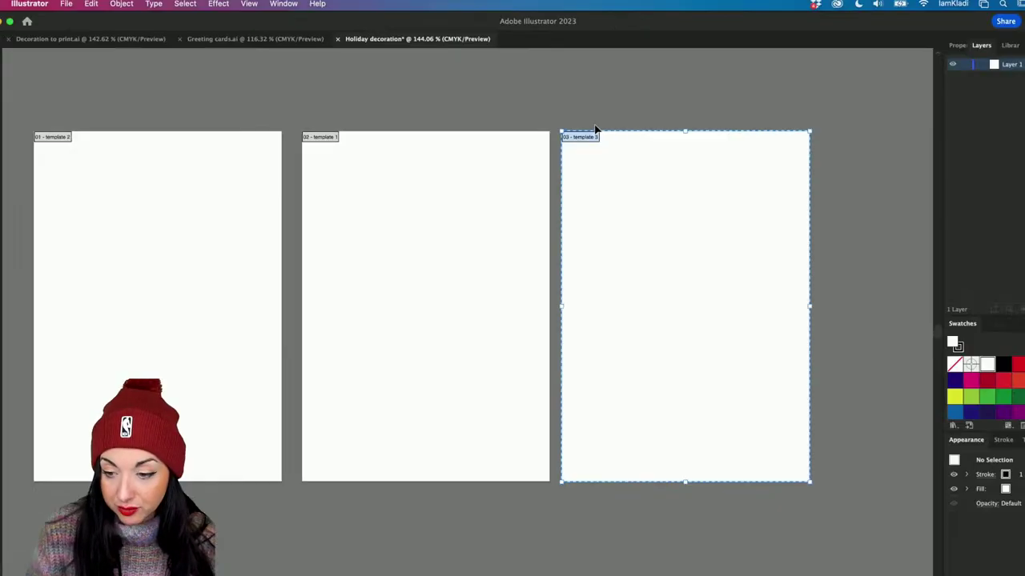
{"action": "key", "text": "Escape"}
{"action": "scroll", "coordinate": [369, 184], "scroll_direction": "down", "scroll_amount": 2}
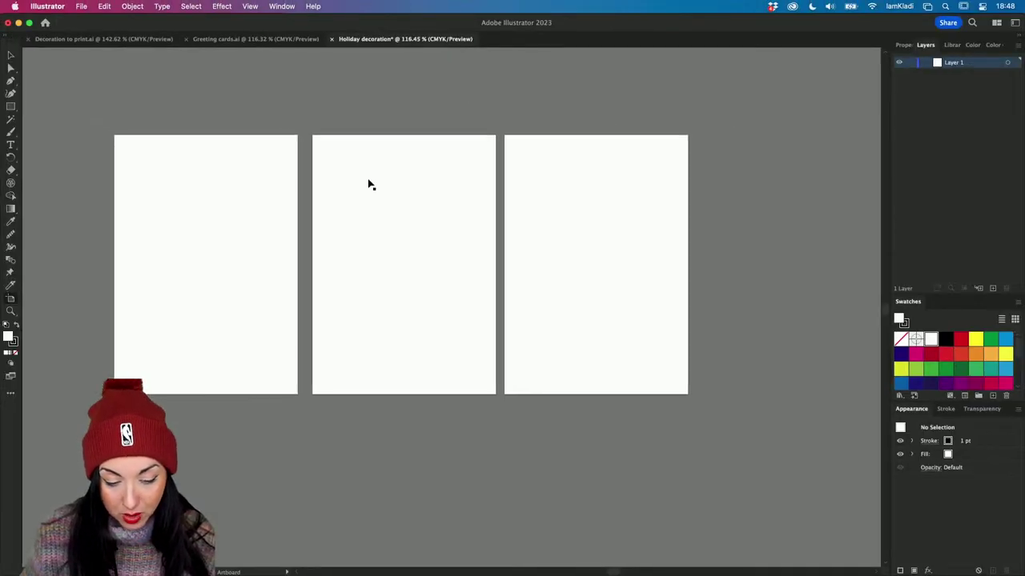
{"action": "scroll", "coordinate": [368, 185], "scroll_direction": "left", "scroll_amount": 1}
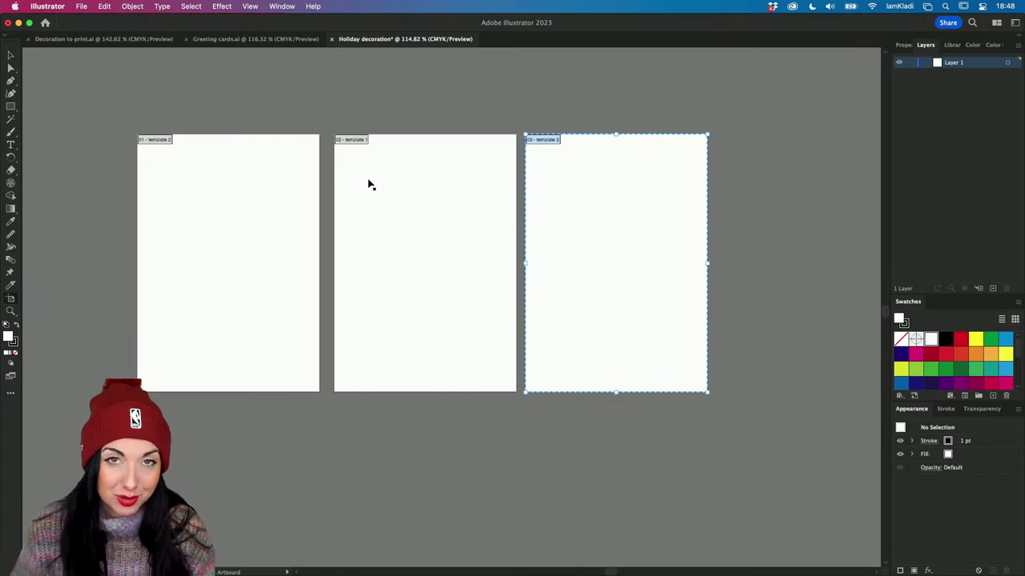
Change the middle artboard's name to "template 2"
{"action": "left_click", "coordinate": [368, 180]}
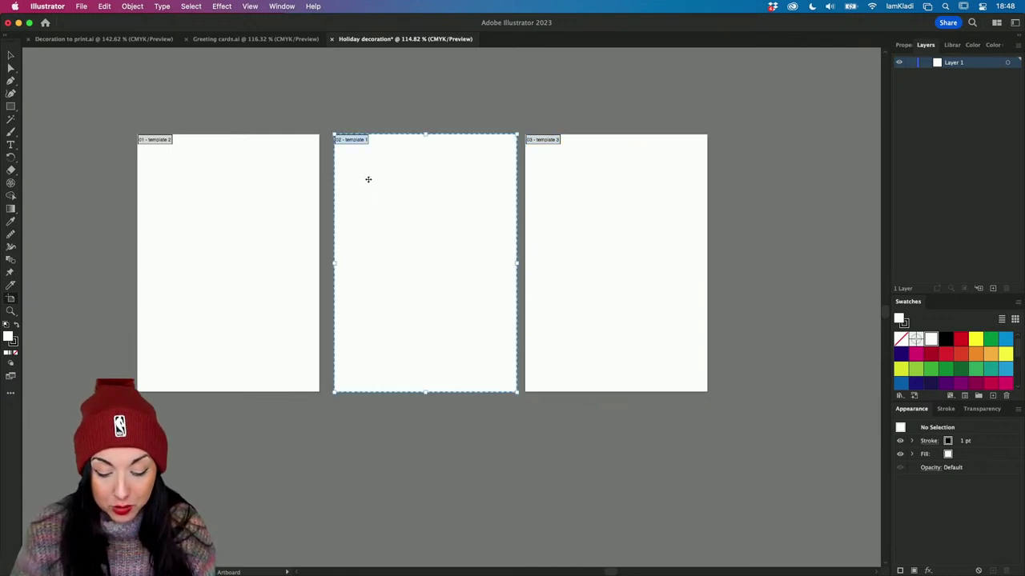
{"action": "double_click", "coordinate": [368, 179]}
{"action": "left_click", "coordinate": [481, 123]}
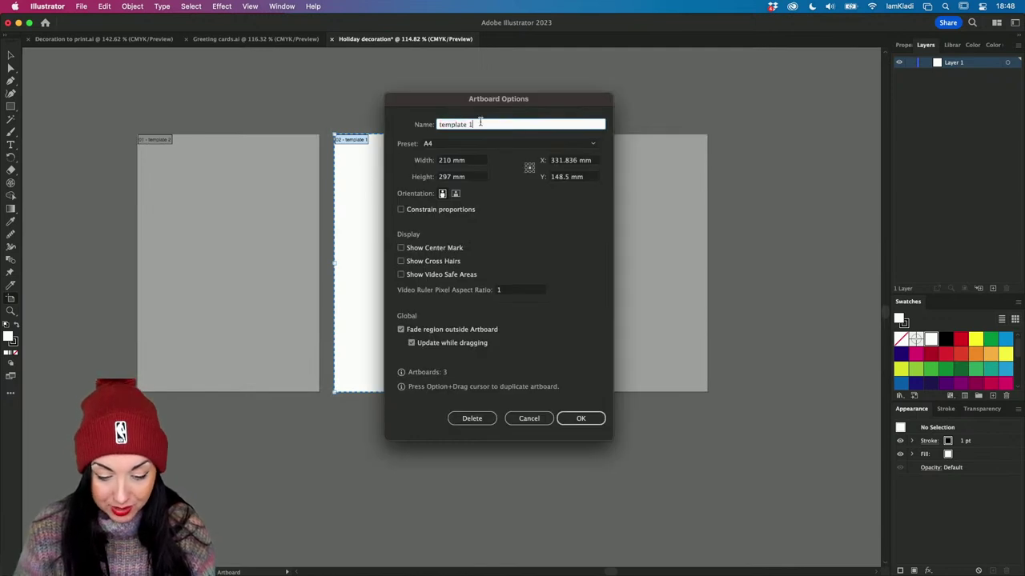
{"action": "key", "text": "BackSpace"}
{"action": "type", "text": "2"}
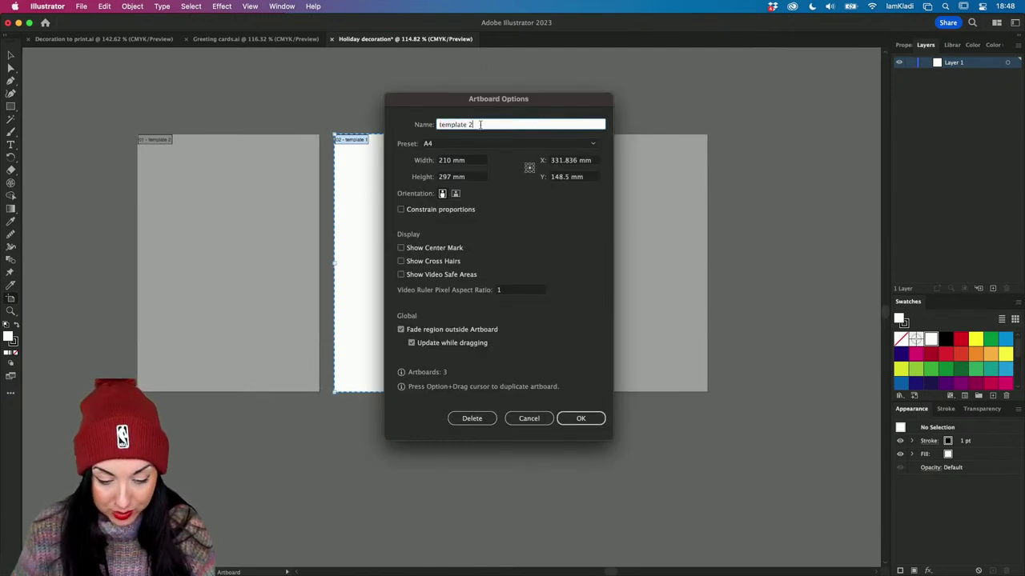
{"action": "left_click", "coordinate": [593, 418]}
{"action": "left_click", "coordinate": [222, 300]}
{"action": "key", "text": "backslash"}
{"action": "left_click", "coordinate": [222, 300]}
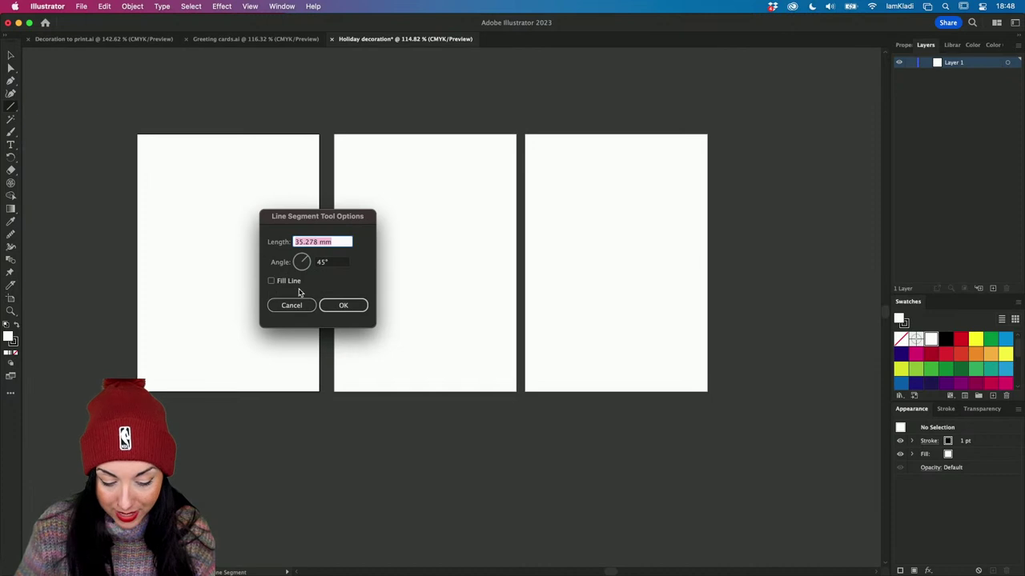
{"action": "left_click", "coordinate": [291, 305]}
{"action": "key", "text": "shift+o"}
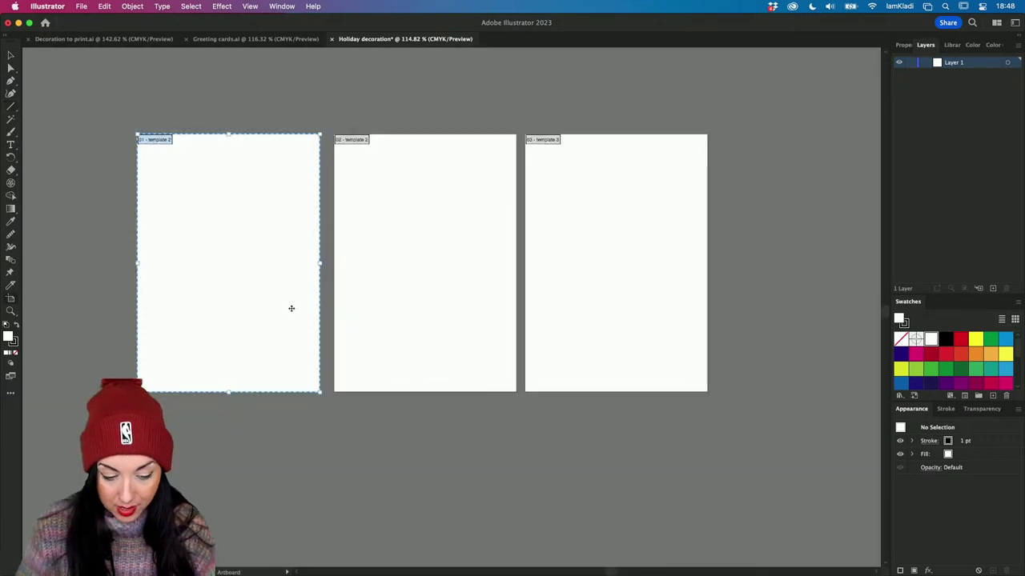
Change the first artboard's name to "template 1" and leave artboard editing
{"action": "double_click", "coordinate": [292, 309]}
{"action": "key", "text": "BackSpace"}
{"action": "type", "text": "1"}
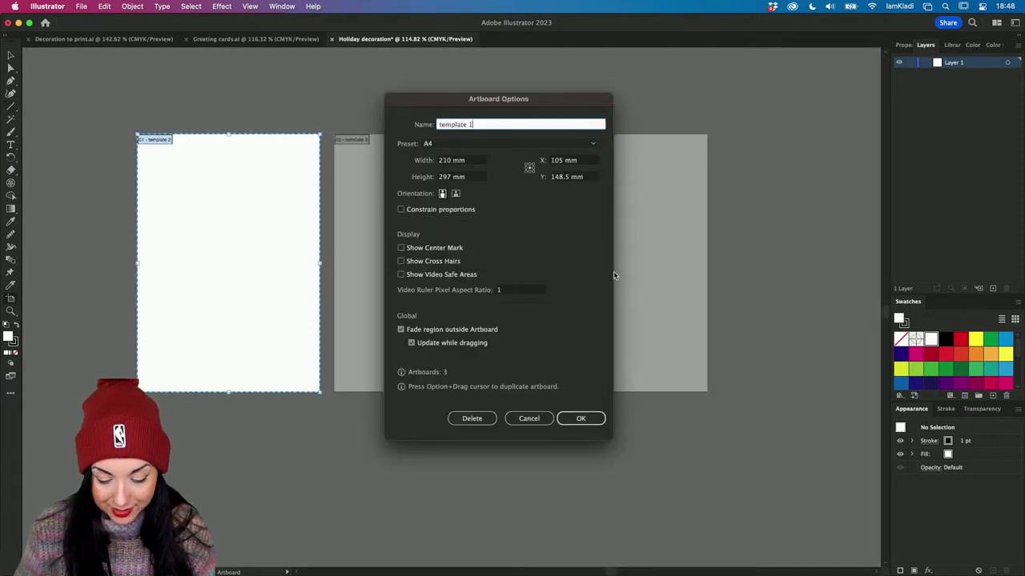
{"action": "left_click", "coordinate": [580, 420]}
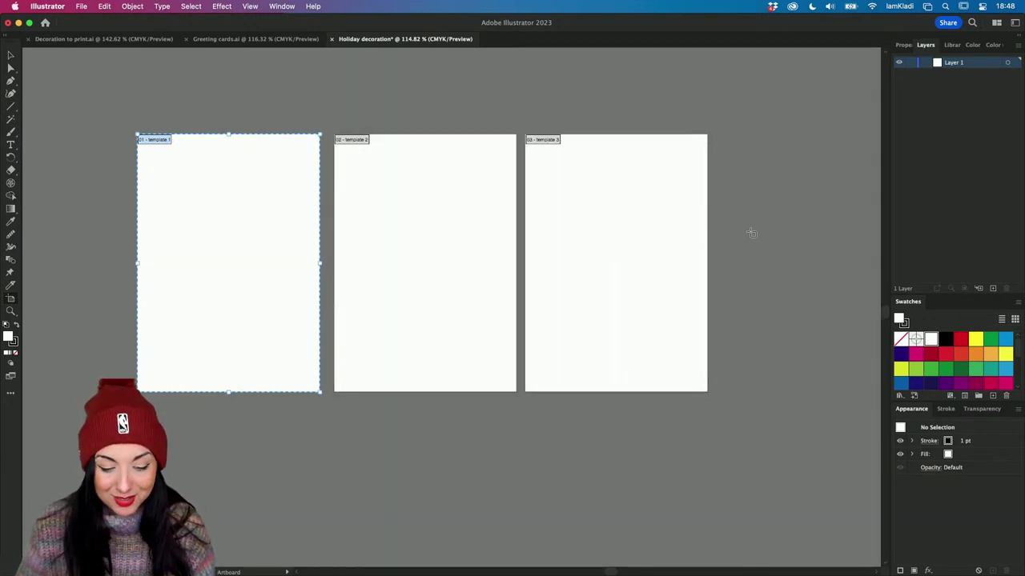
{"action": "key", "text": "v"}
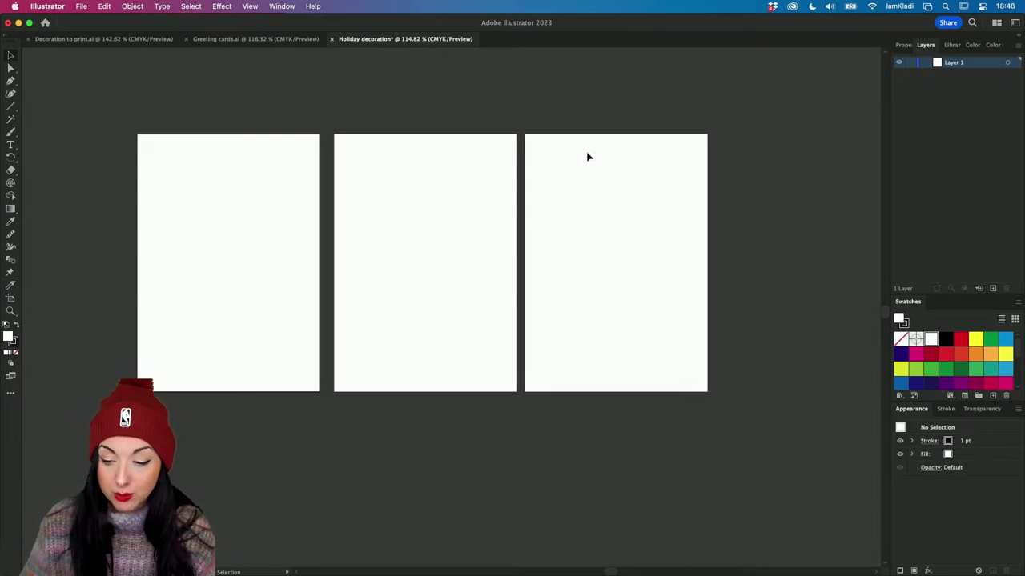
Review the artboards' names and sizes in artboard editing mode, check the middle one, and leave the mode
{"action": "left_click", "coordinate": [906, 46]}
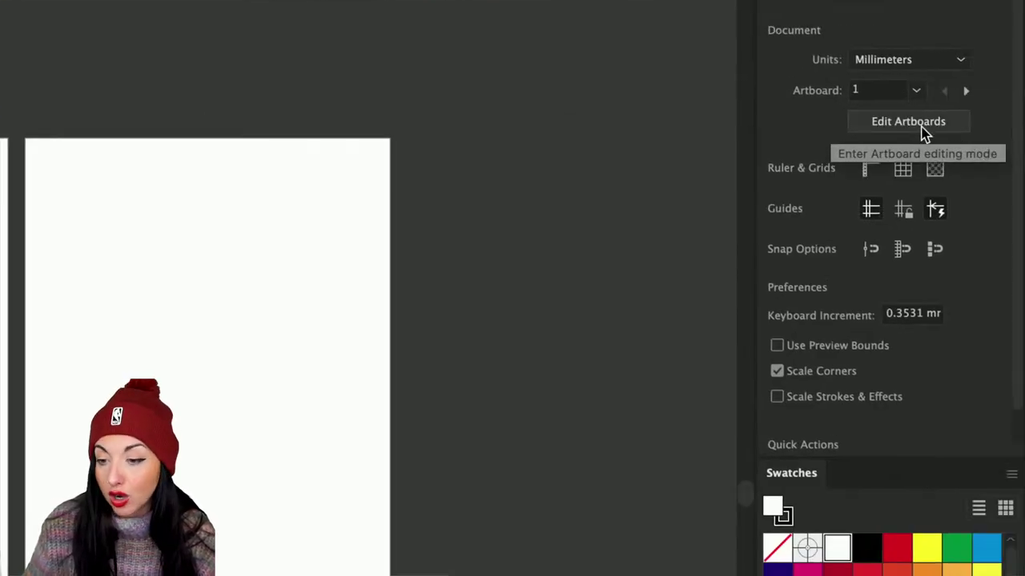
{"action": "left_click", "coordinate": [925, 132]}
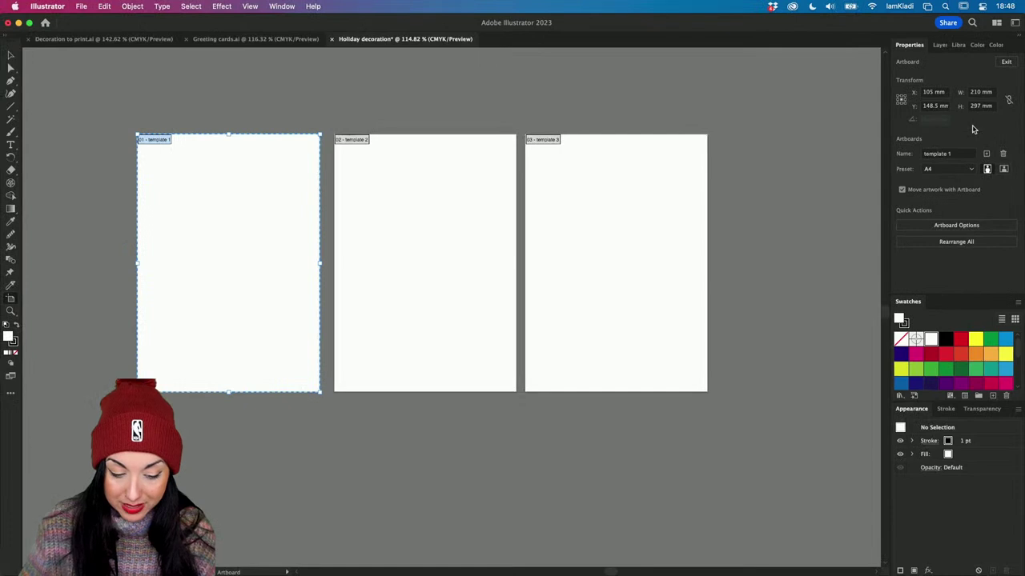
{"action": "left_click", "coordinate": [394, 211]}
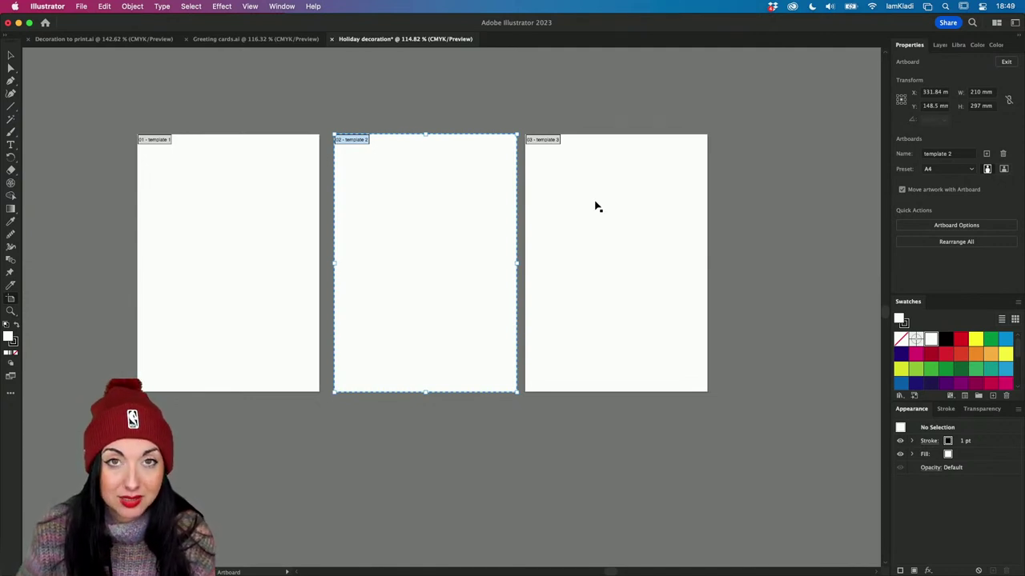
{"action": "key", "text": "Escape"}
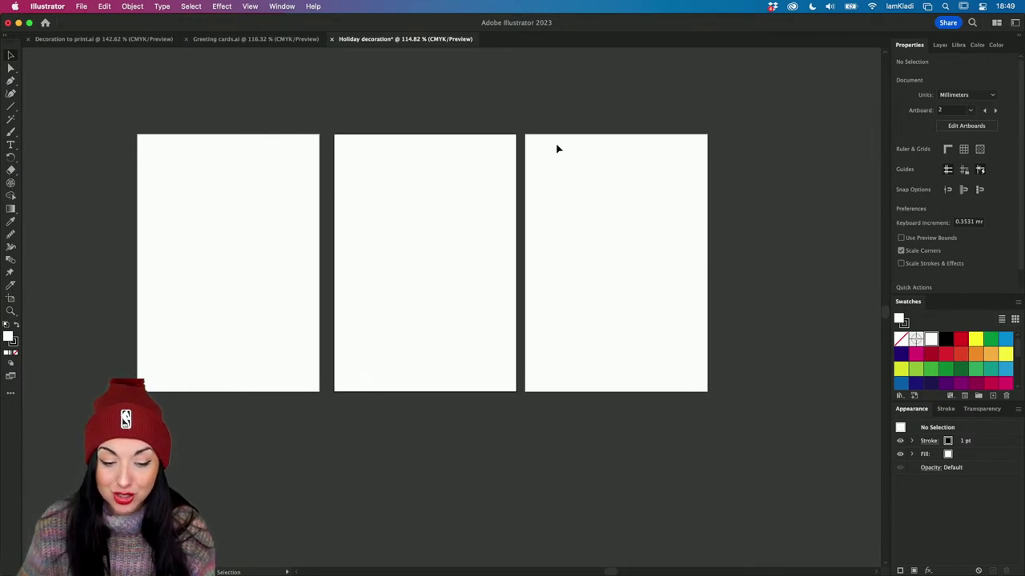
Load the three JPG templates 01, 02 and 03 from the Desktop's Adobe Live Holidays folder for placing as linked files
{"action": "left_click", "coordinate": [85, 8]}
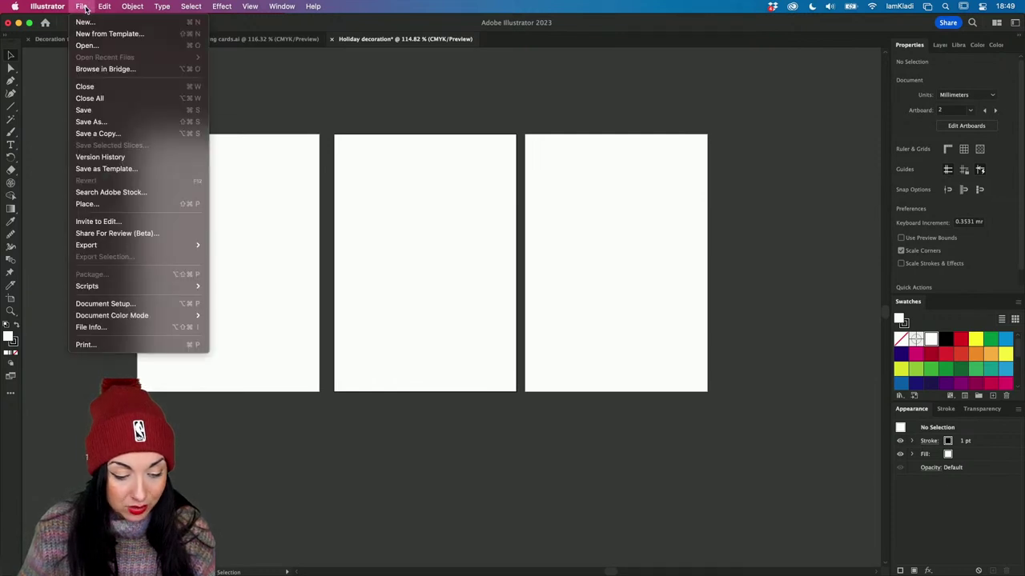
{"action": "left_click", "coordinate": [165, 206]}
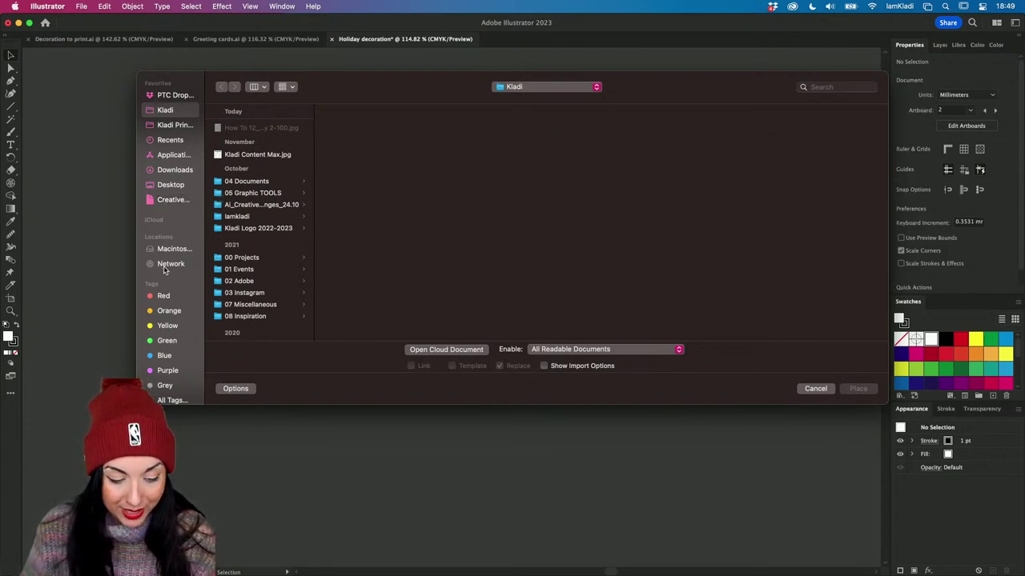
{"action": "left_click", "coordinate": [181, 185]}
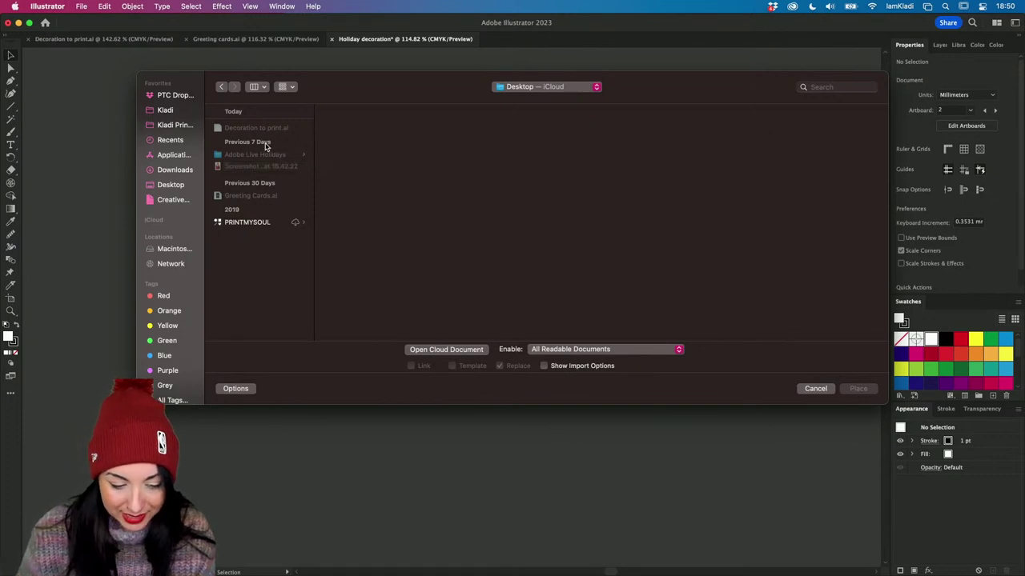
{"action": "left_click", "coordinate": [228, 155]}
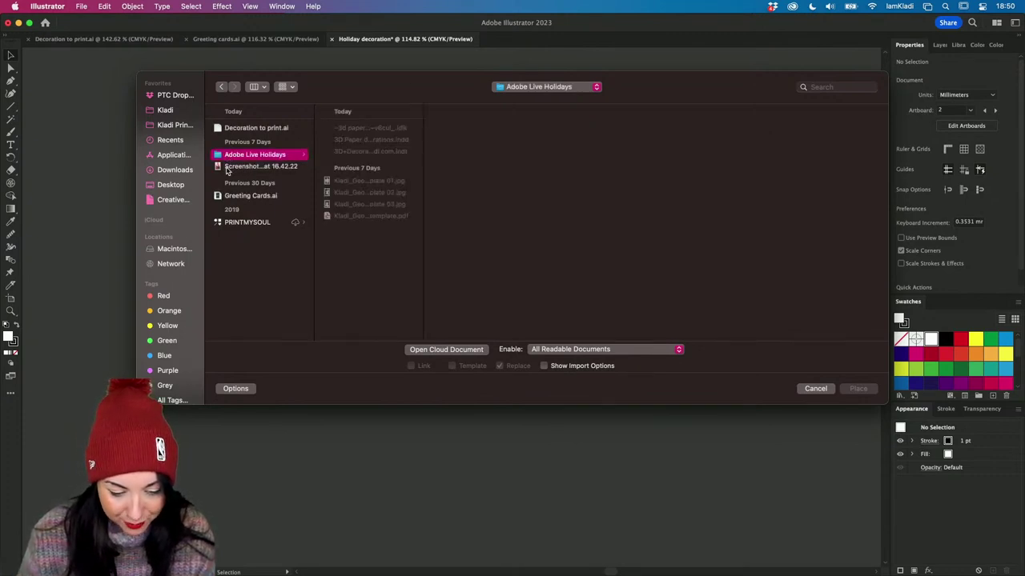
{"action": "left_click", "coordinate": [379, 183]}
{"action": "left_click", "coordinate": [376, 194]}
{"action": "left_click", "coordinate": [374, 215]}
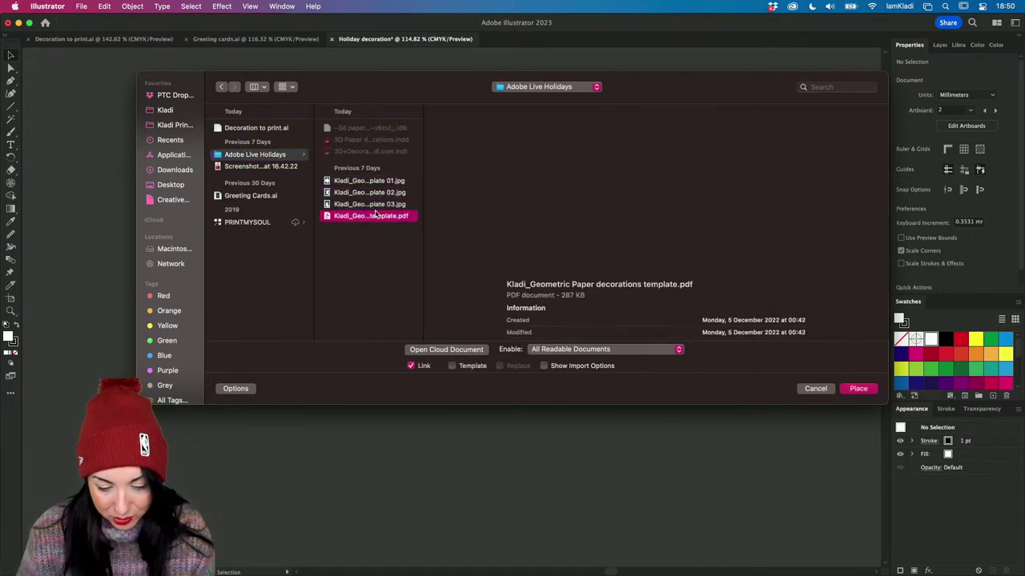
{"action": "left_click", "coordinate": [374, 183]}
{"action": "left_click", "coordinate": [372, 204], "text": "shift"}
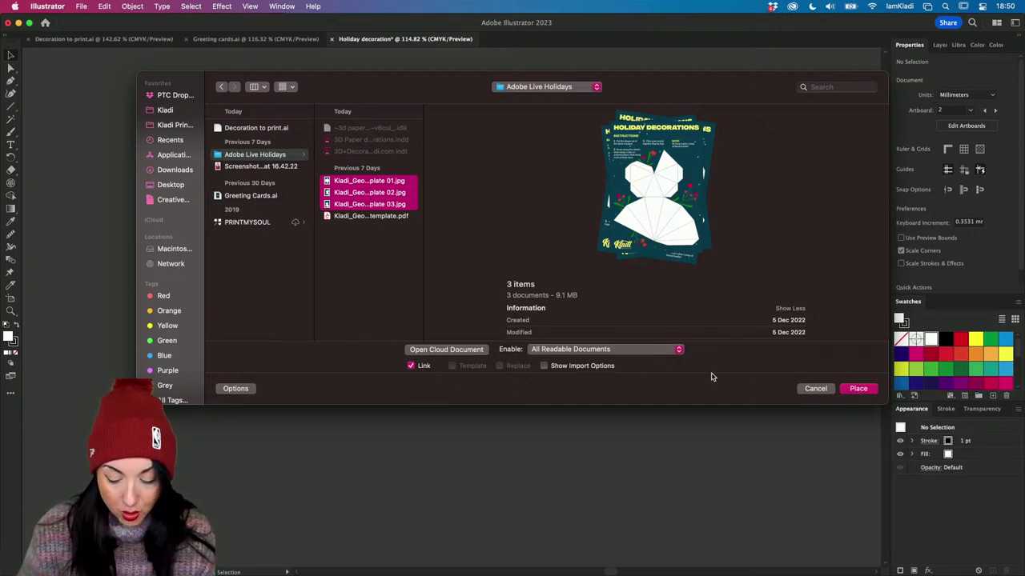
{"action": "left_click", "coordinate": [869, 391]}
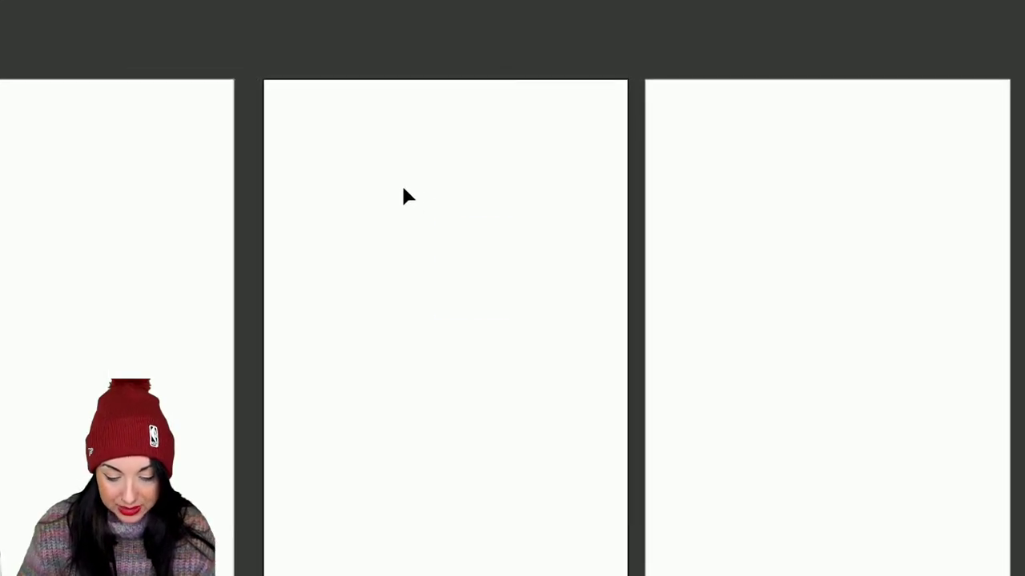
Place template images 01, 02 and 03 on the first, second and third artboards, each aligned to its artboard's upper-left corner
{"action": "left_click", "coordinate": [345, 143]}
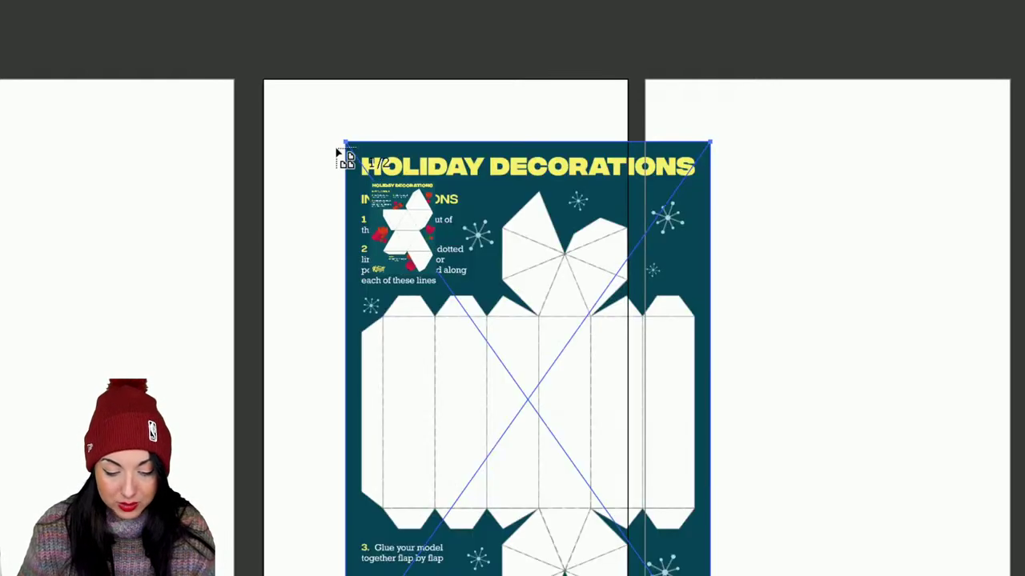
{"action": "key", "text": "ctrl+z"}
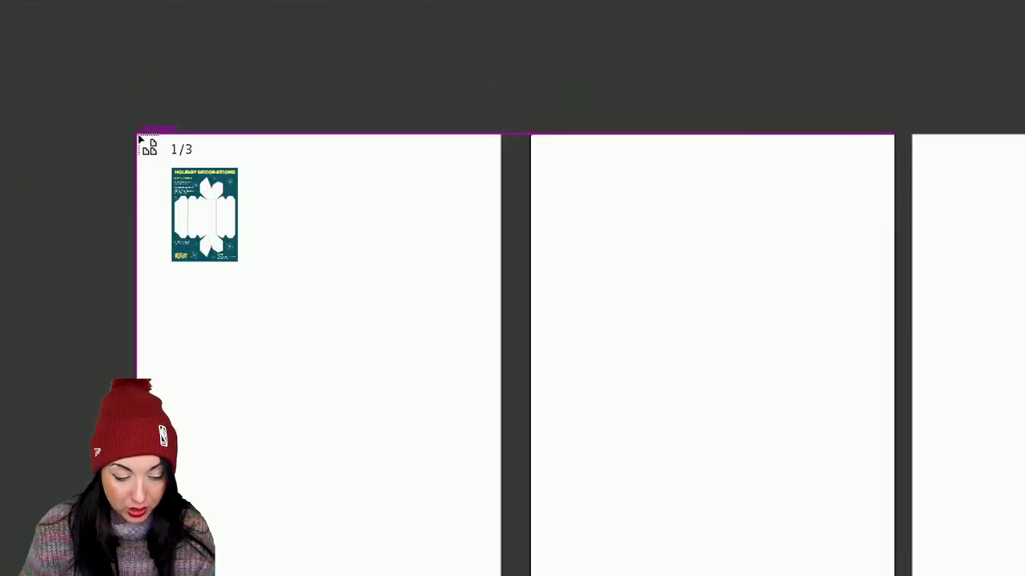
{"action": "left_click", "coordinate": [140, 140]}
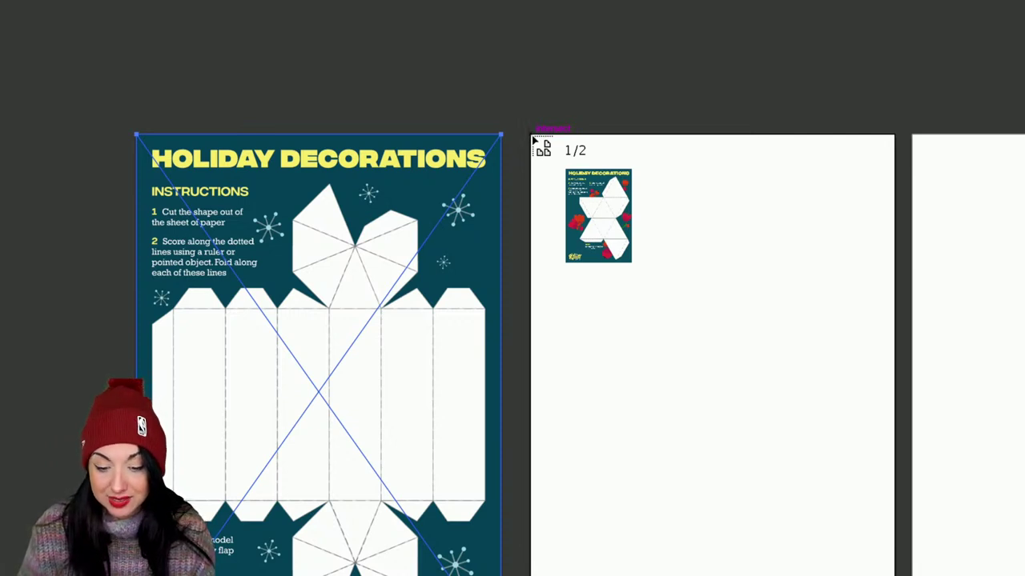
{"action": "left_click", "coordinate": [533, 140]}
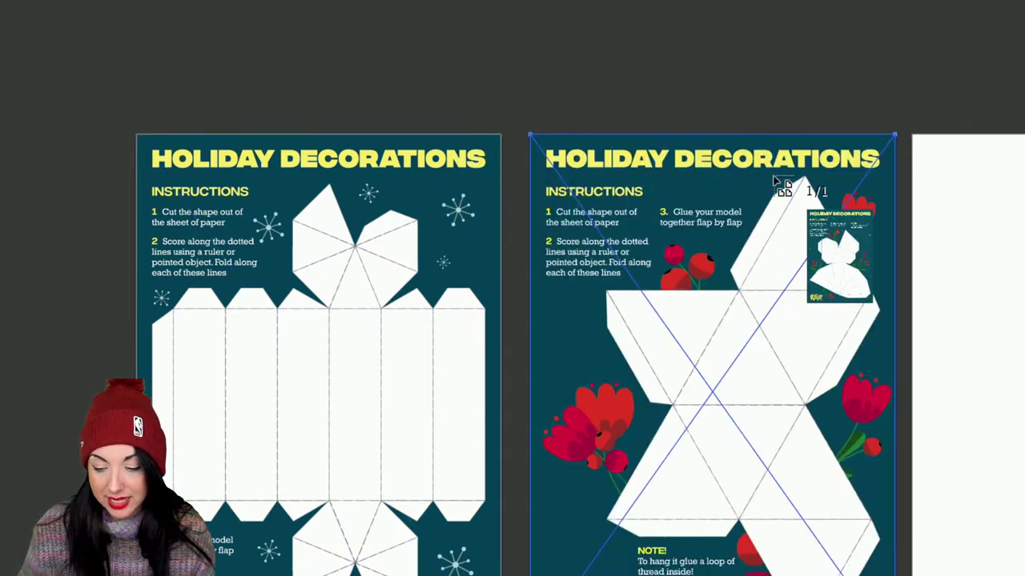
{"action": "scroll", "coordinate": [774, 182], "scroll_direction": "right", "scroll_amount": 5}
{"action": "left_click", "coordinate": [643, 124]}
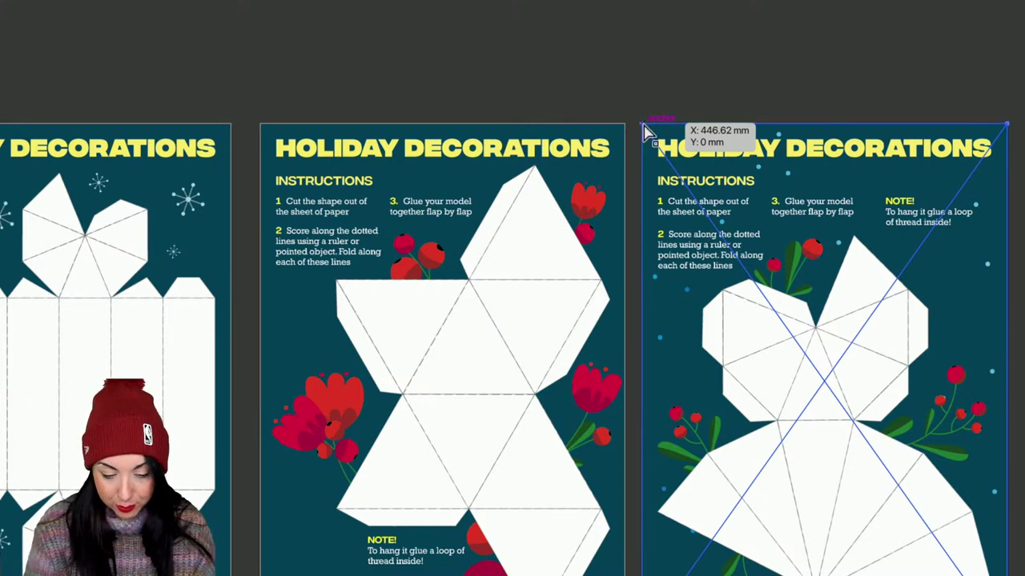
Save the document on the computer as Holiday decoration.ai in the Adobe Live Holidays folder, using the Illustrator 2020 version and default options
{"action": "key", "text": "super+s"}
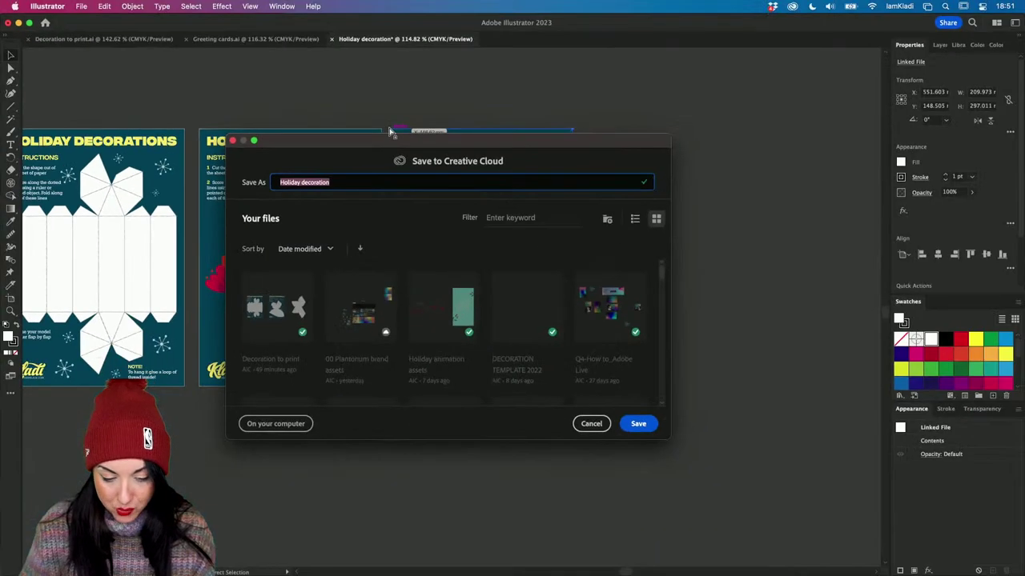
{"action": "left_click", "coordinate": [290, 425]}
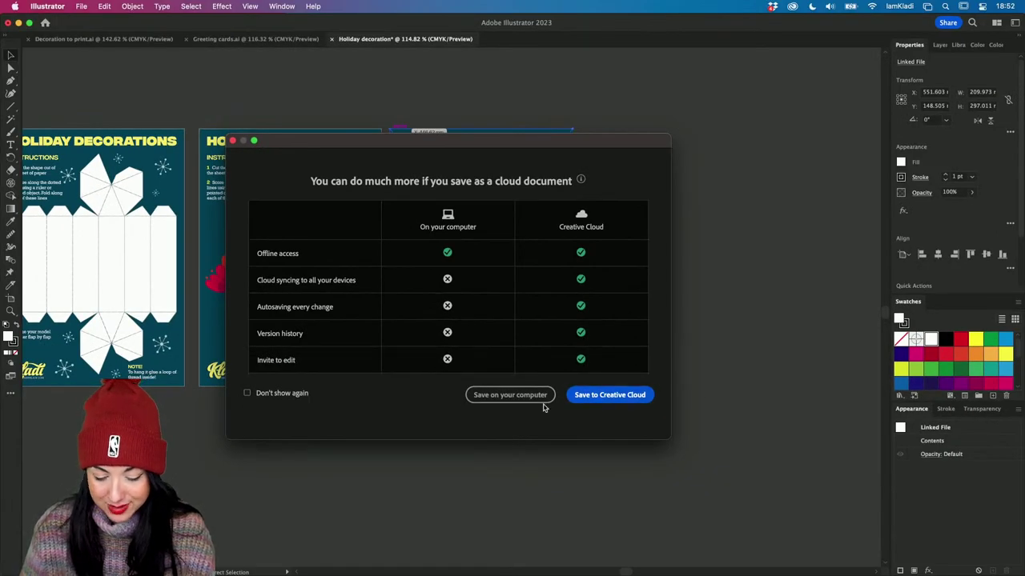
{"action": "left_click", "coordinate": [513, 398]}
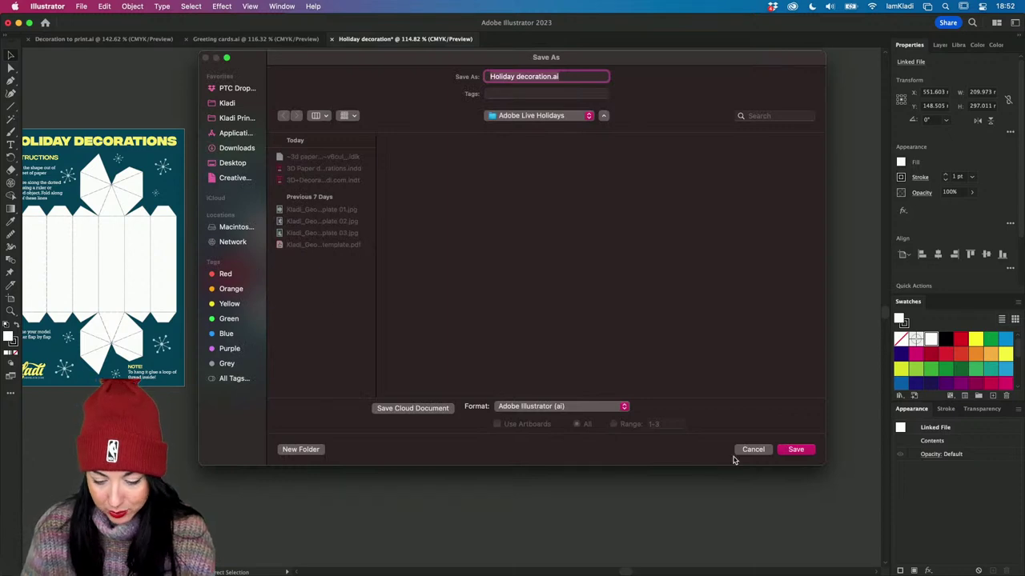
{"action": "left_click", "coordinate": [804, 450]}
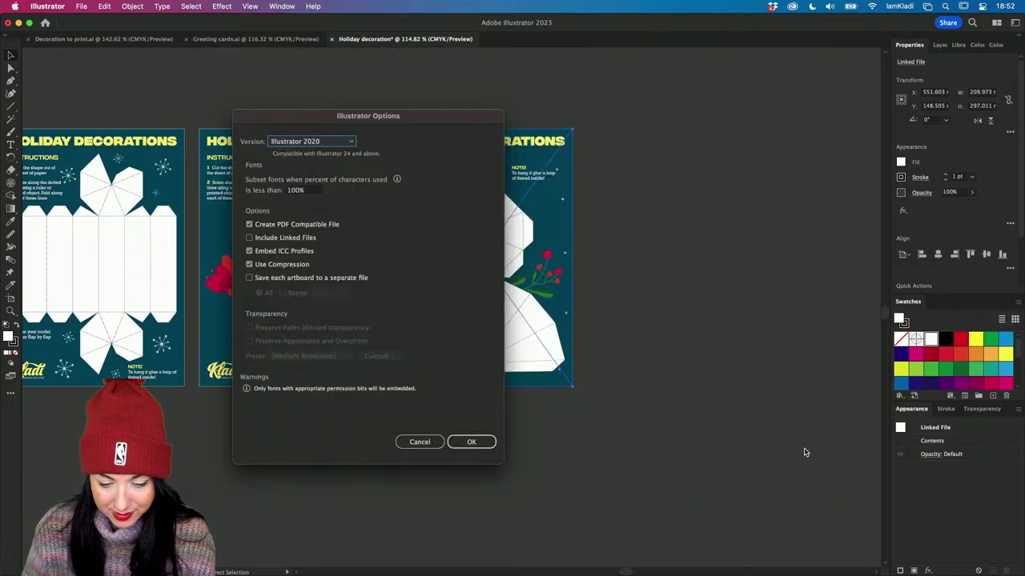
{"action": "left_click", "coordinate": [471, 442]}
Examine the three placed holiday decoration templates, looking closely at the middle one's cut outline and fold lines
{"action": "left_click_drag", "start_coordinate": [485, 229], "coordinate": [709, 205]}
{"action": "scroll", "coordinate": [550, 393], "scroll_direction": "up", "scroll_amount": 2}
{"action": "scroll", "coordinate": [550, 393], "scroll_direction": "right", "scroll_amount": 3}
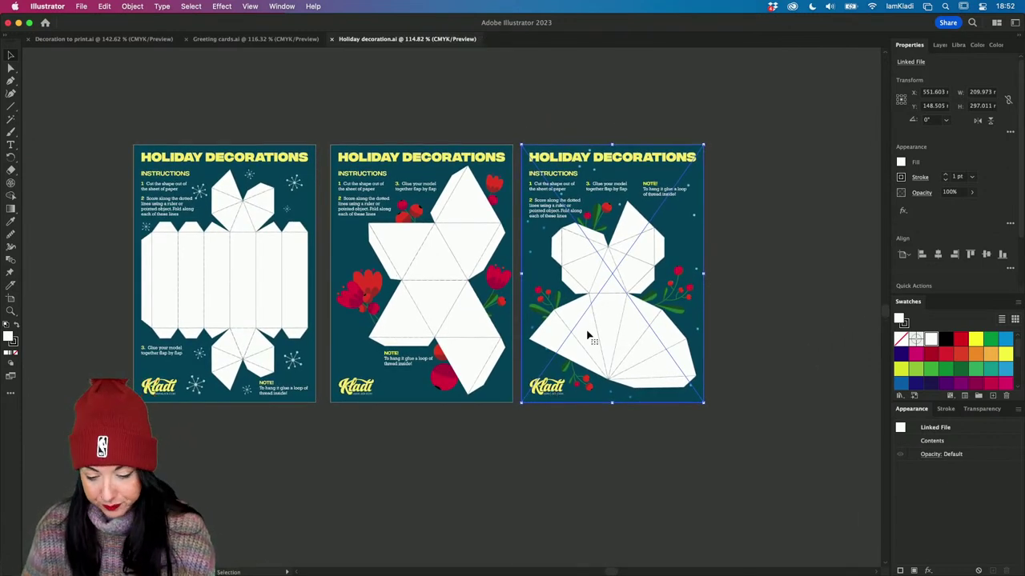
{"action": "left_click", "coordinate": [571, 427]}
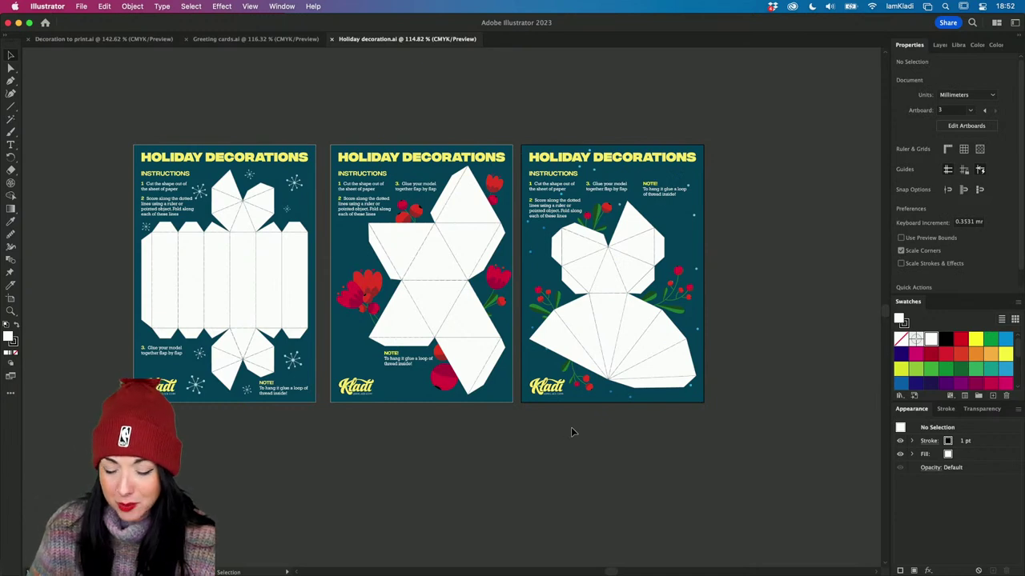
{"action": "scroll", "coordinate": [571, 432], "scroll_direction": "up", "scroll_amount": 3}
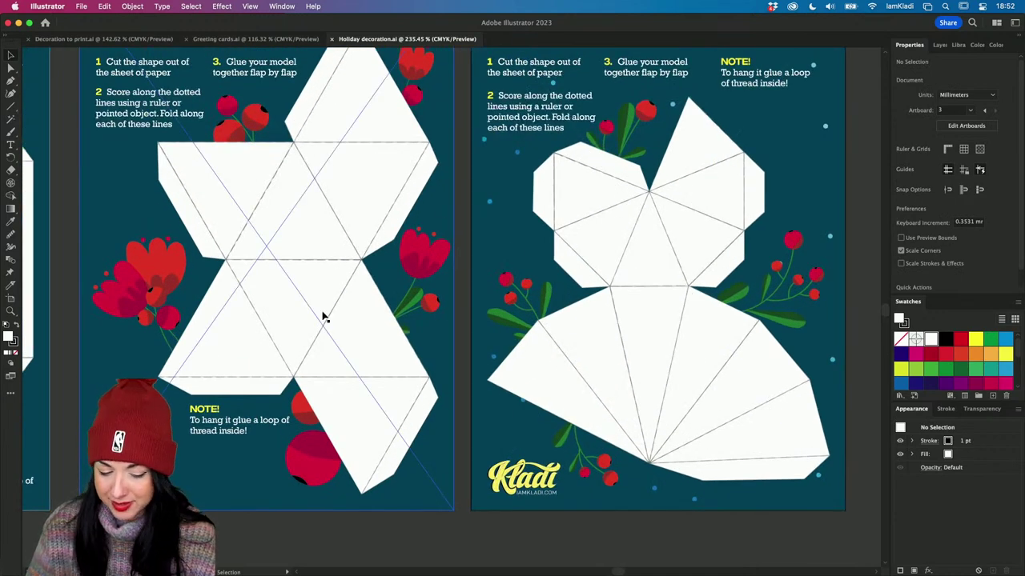
{"action": "scroll", "coordinate": [324, 317], "scroll_direction": "down", "scroll_amount": 2}
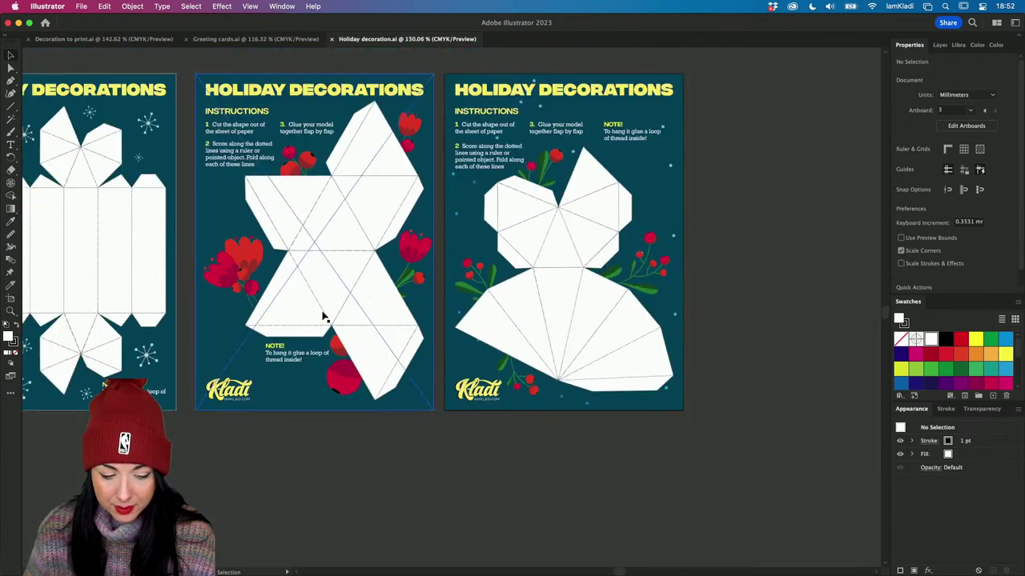
{"action": "scroll", "coordinate": [382, 461], "scroll_direction": "left", "scroll_amount": 5}
{"action": "scroll", "coordinate": [382, 461], "scroll_direction": "up", "scroll_amount": 3}
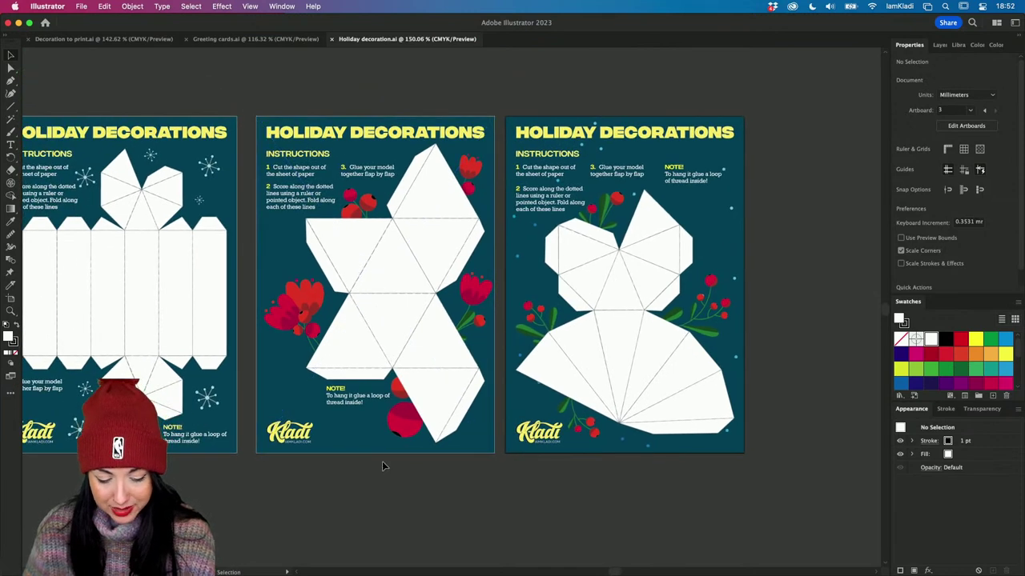
{"action": "left_click", "coordinate": [383, 463]}
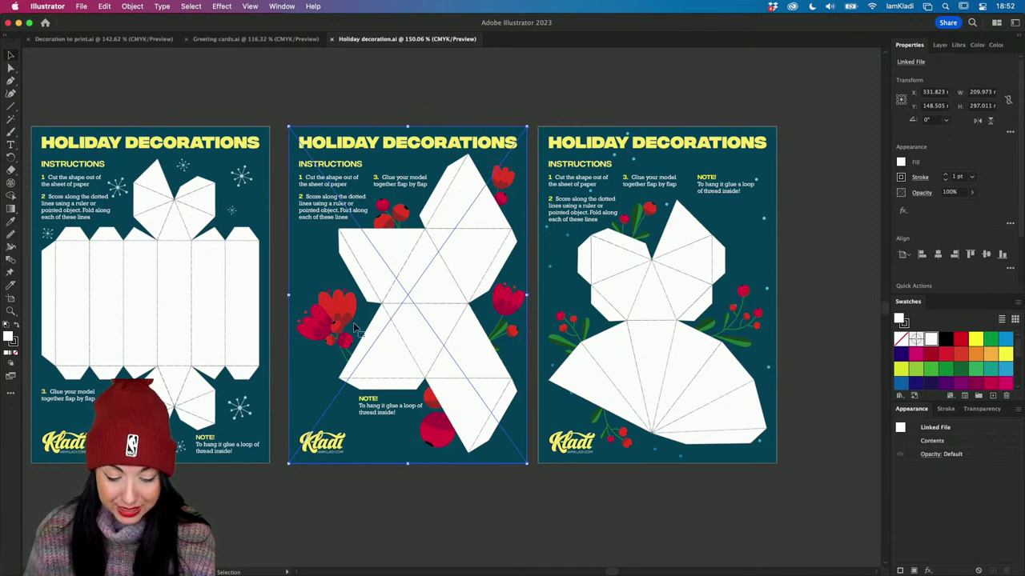
{"action": "scroll", "coordinate": [435, 313], "scroll_direction": "up", "scroll_amount": 6, "text": "alt"}
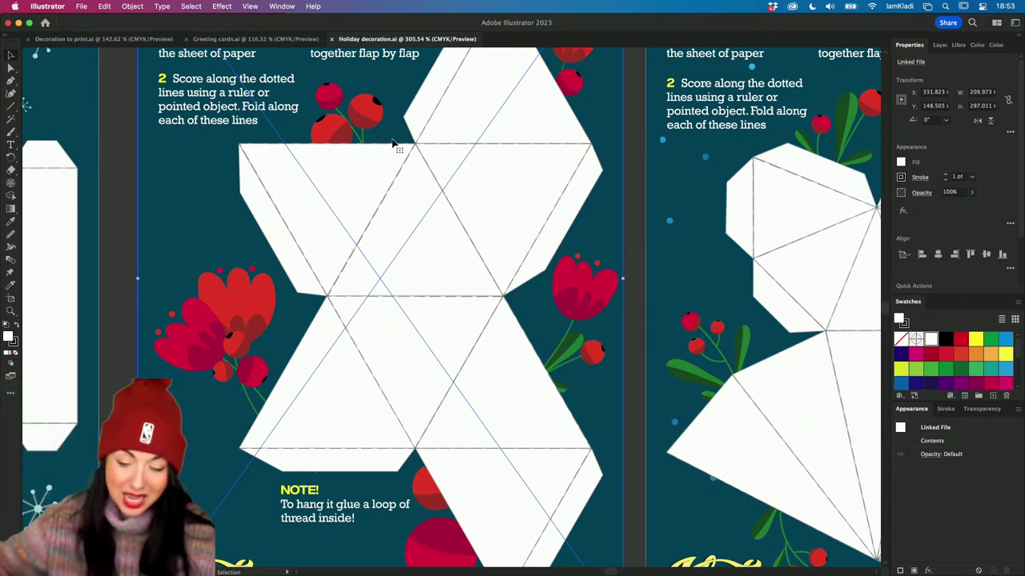
{"action": "scroll", "coordinate": [392, 144], "scroll_direction": "down", "scroll_amount": 5}
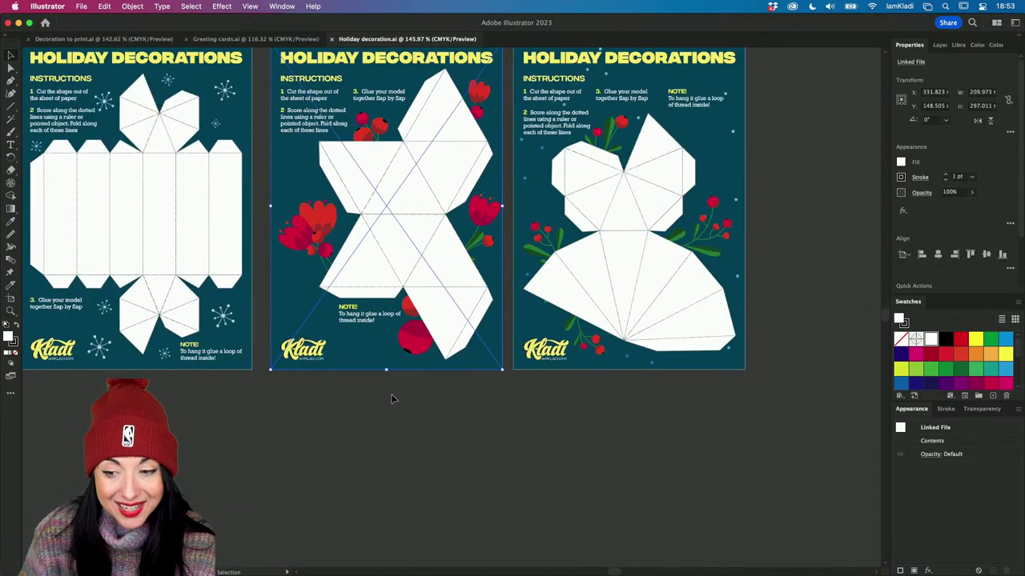
{"action": "left_click", "coordinate": [390, 394]}
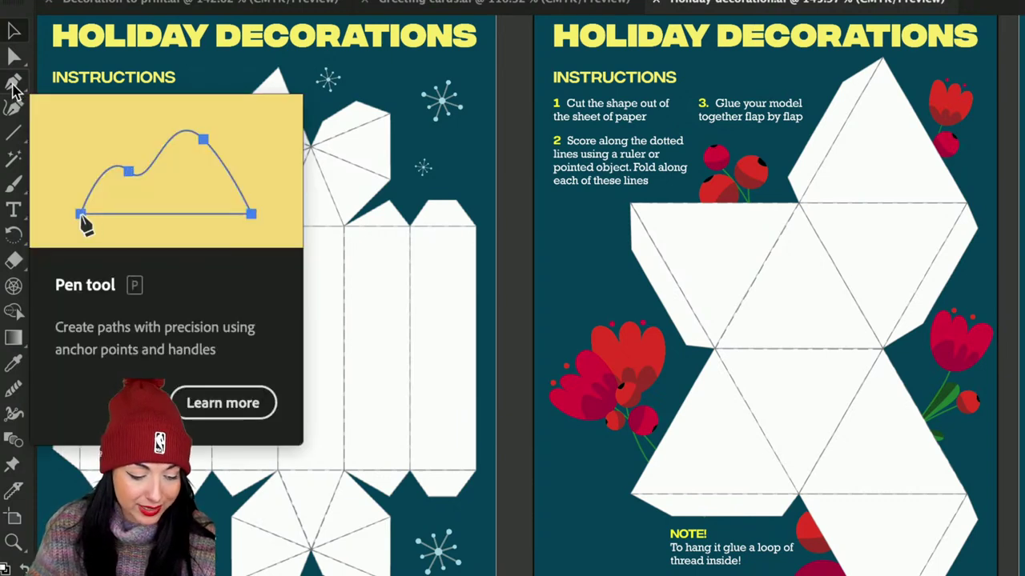
Start a Pen tool outline just outside the second template's shape, following the upper-left flap from its top corner to its lower end
{"action": "left_click", "coordinate": [14, 86]}
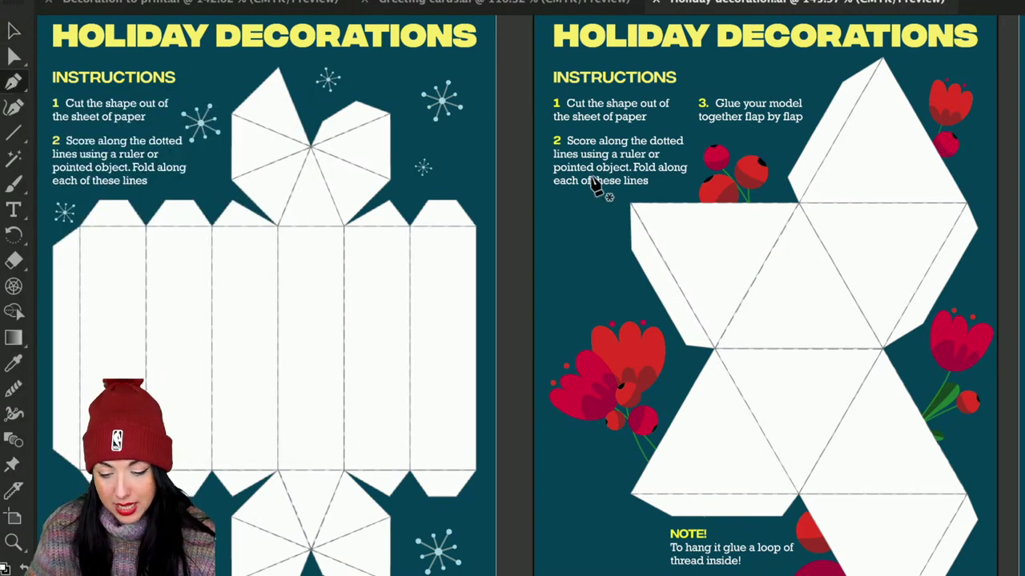
{"action": "scroll", "coordinate": [596, 184], "scroll_direction": "right", "scroll_amount": 3}
{"action": "scroll", "coordinate": [597, 184], "scroll_direction": "right", "scroll_amount": 4}
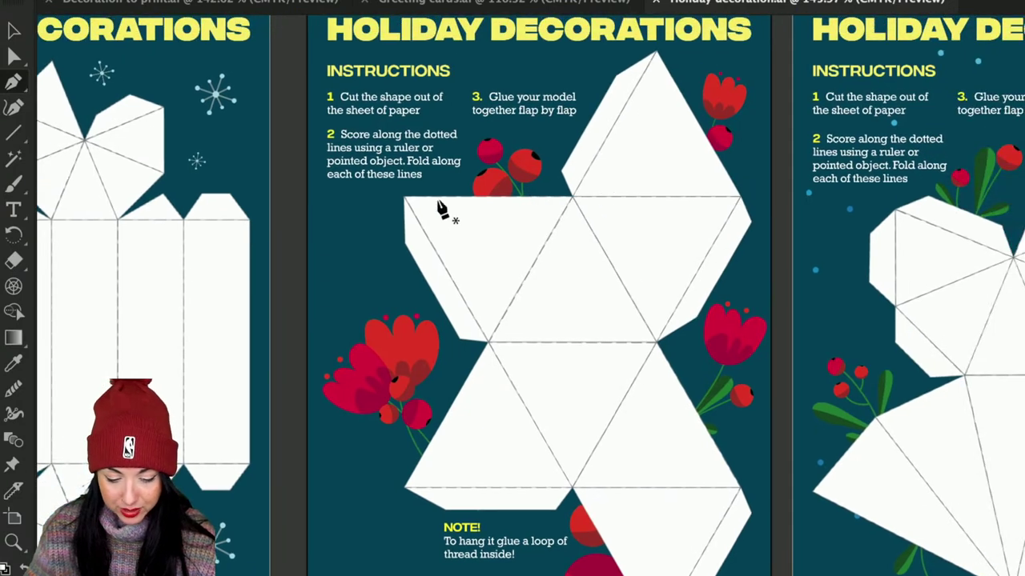
{"action": "left_click", "coordinate": [397, 194]}
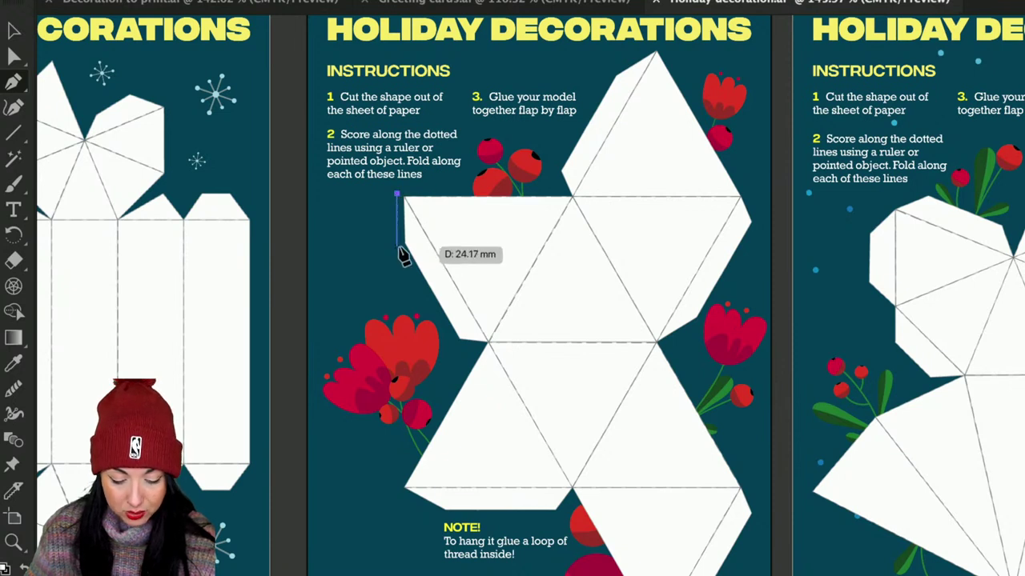
{"action": "left_click", "coordinate": [397, 243]}
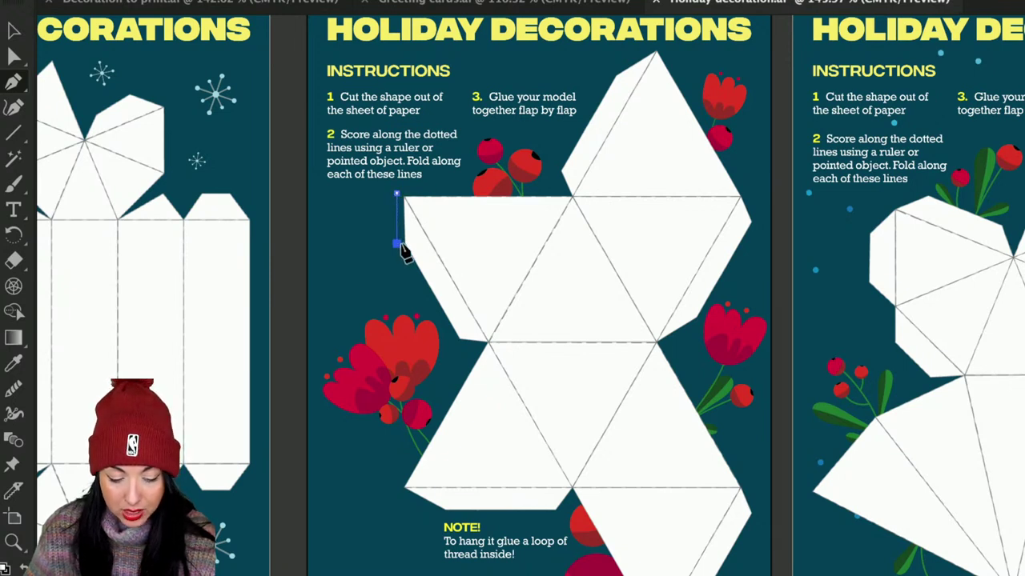
{"action": "left_click", "coordinate": [454, 343]}
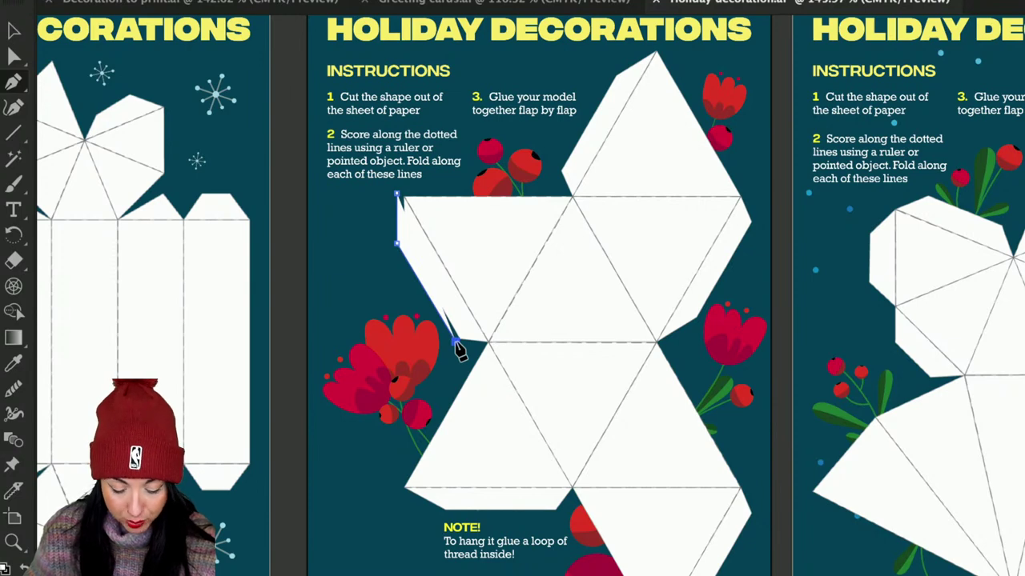
Continue the outline into the left notch and along the slanted edge to the shape's lower-left corner, keeping a small margin
{"action": "scroll", "coordinate": [457, 350], "scroll_direction": "up", "scroll_amount": 5}
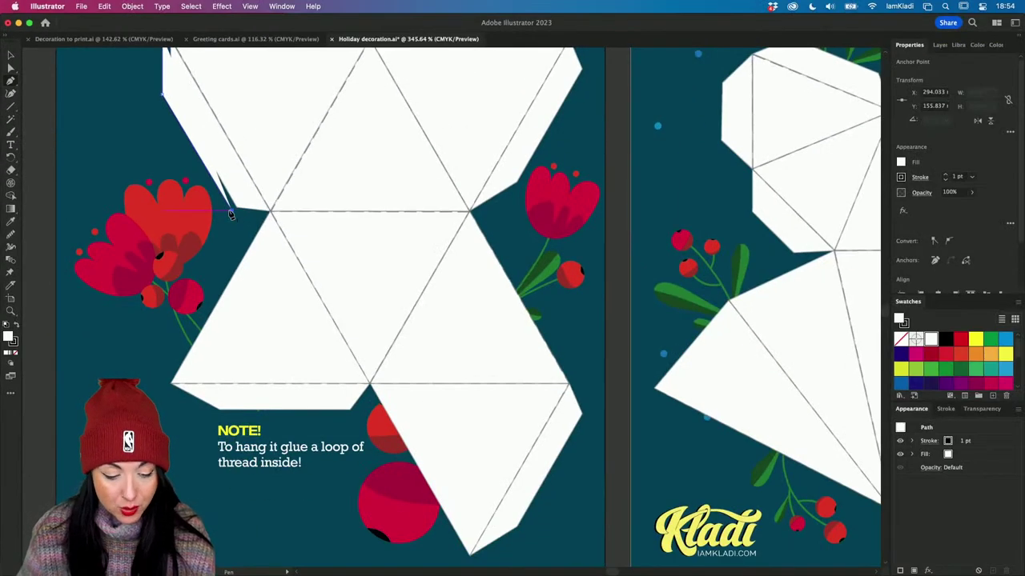
{"action": "left_click", "coordinate": [264, 212]}
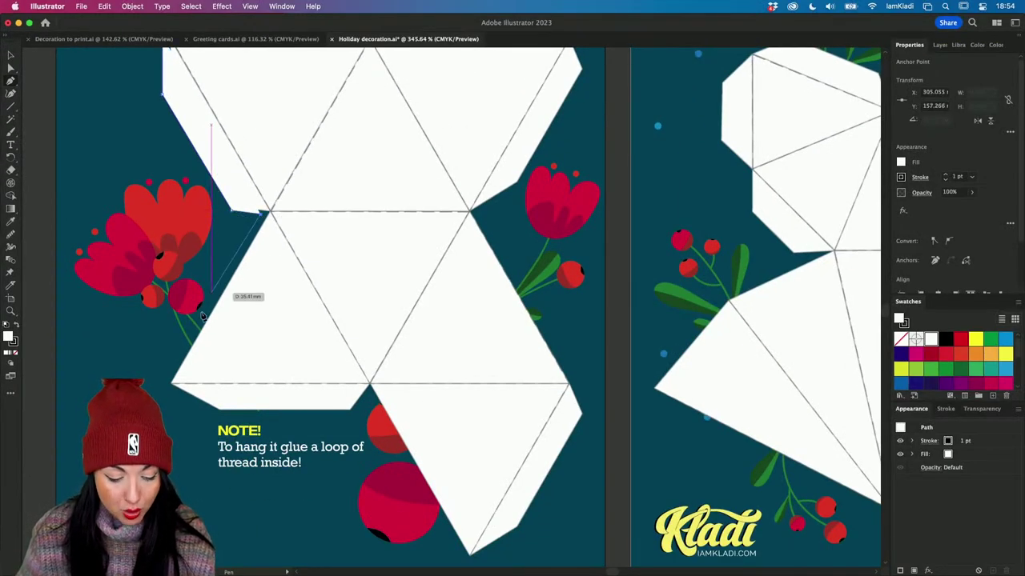
{"action": "left_click", "coordinate": [164, 383]}
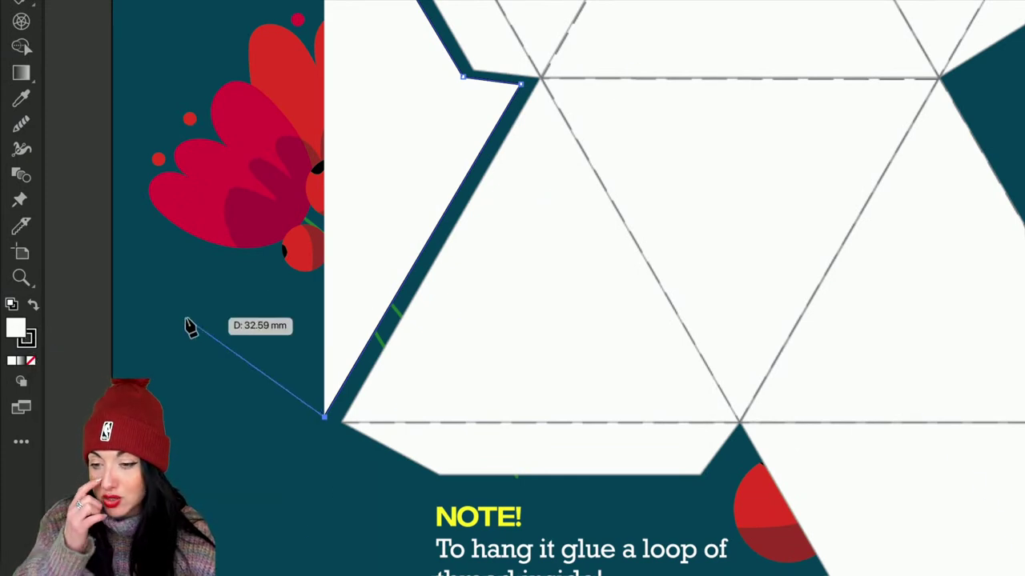
Remove the path's fill and trace around the lower-left flap up to the notch beside the bottom triangle
{"action": "left_click", "coordinate": [30, 362]}
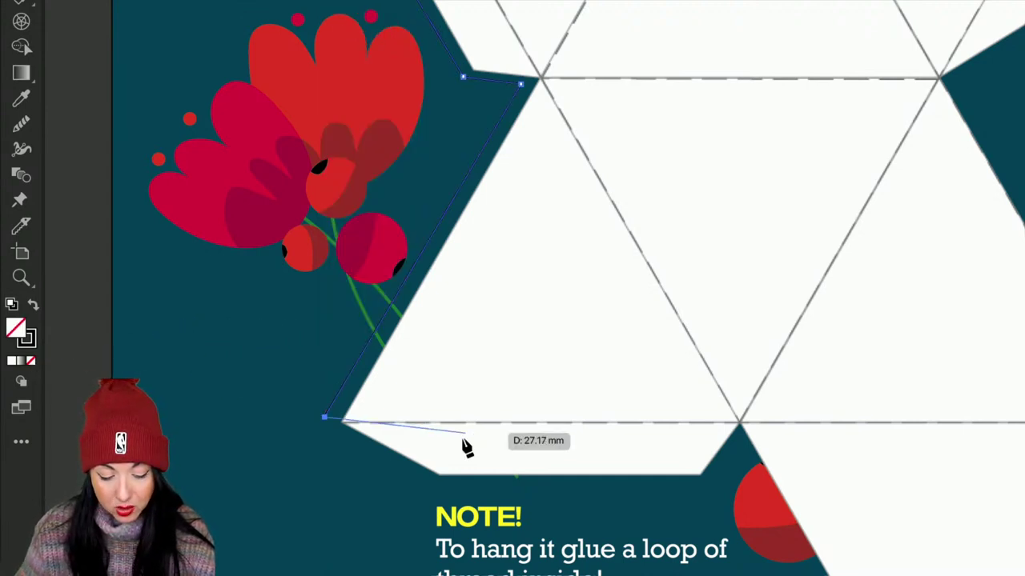
{"action": "left_click", "coordinate": [437, 487]}
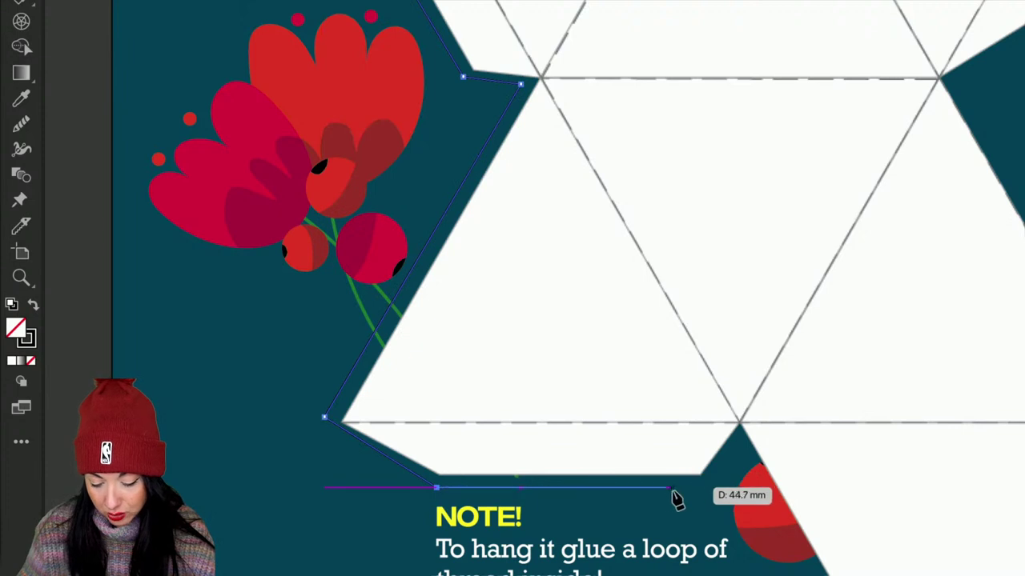
{"action": "left_click", "coordinate": [701, 486]}
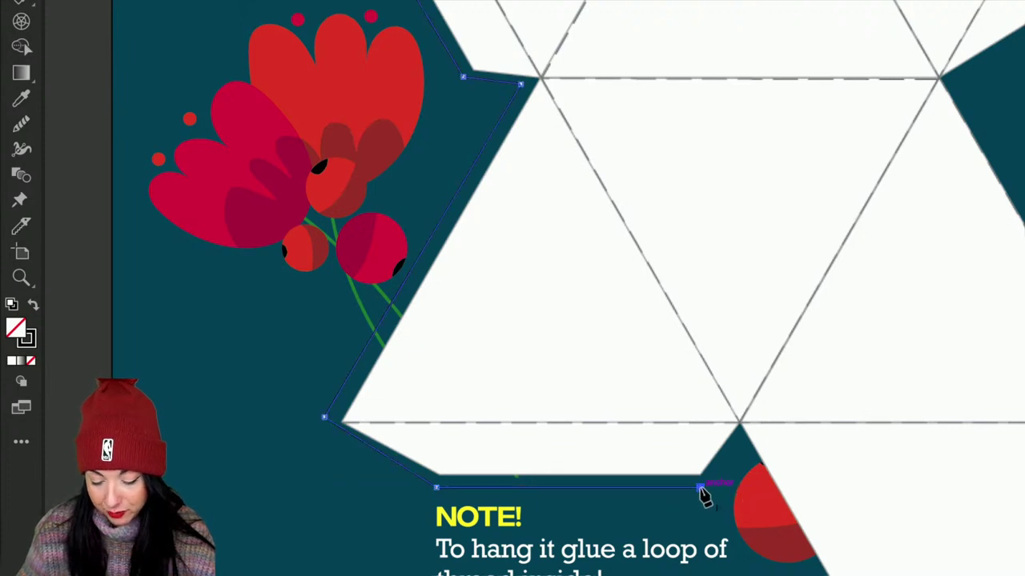
{"action": "left_click", "coordinate": [740, 430]}
Extend the outline along the bottom triangle's left edge to just below its lowest tip
{"action": "scroll", "coordinate": [743, 440], "scroll_direction": "right", "scroll_amount": 3}
{"action": "scroll", "coordinate": [743, 440], "scroll_direction": "down", "scroll_amount": 2}
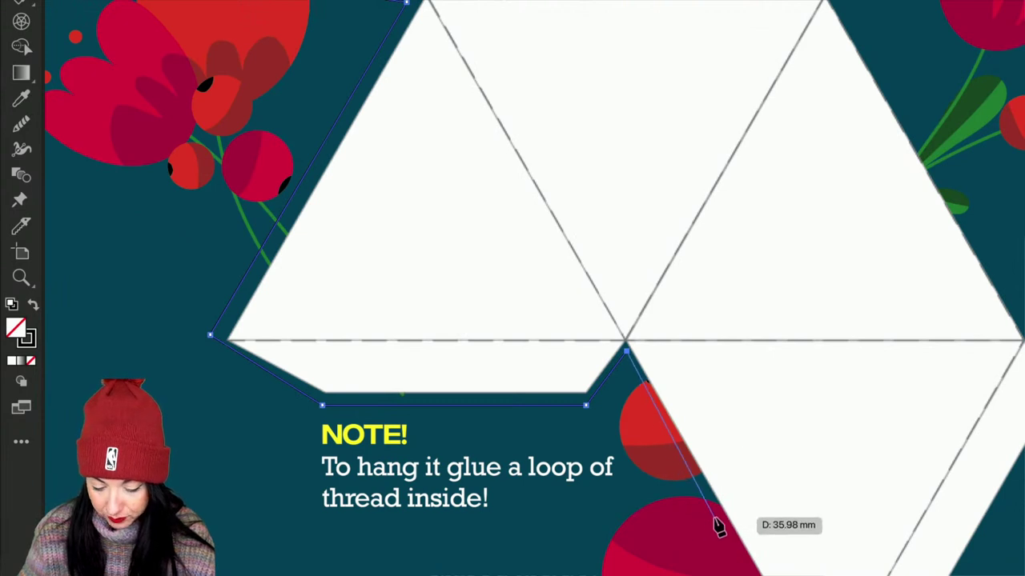
{"action": "scroll", "coordinate": [725, 532], "scroll_direction": "down", "scroll_amount": 5}
{"action": "scroll", "coordinate": [724, 532], "scroll_direction": "right", "scroll_amount": 2}
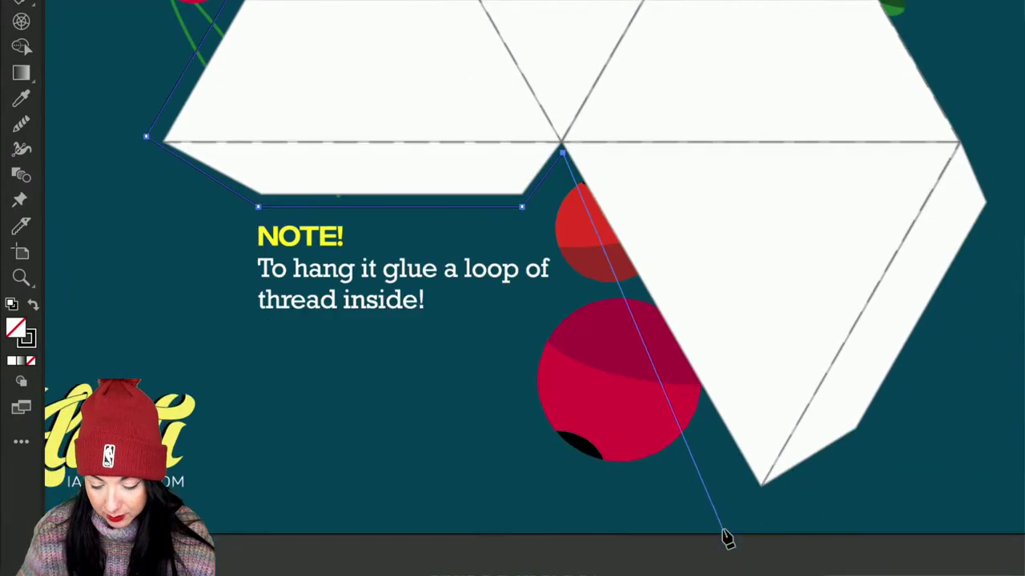
{"action": "left_click", "coordinate": [758, 497]}
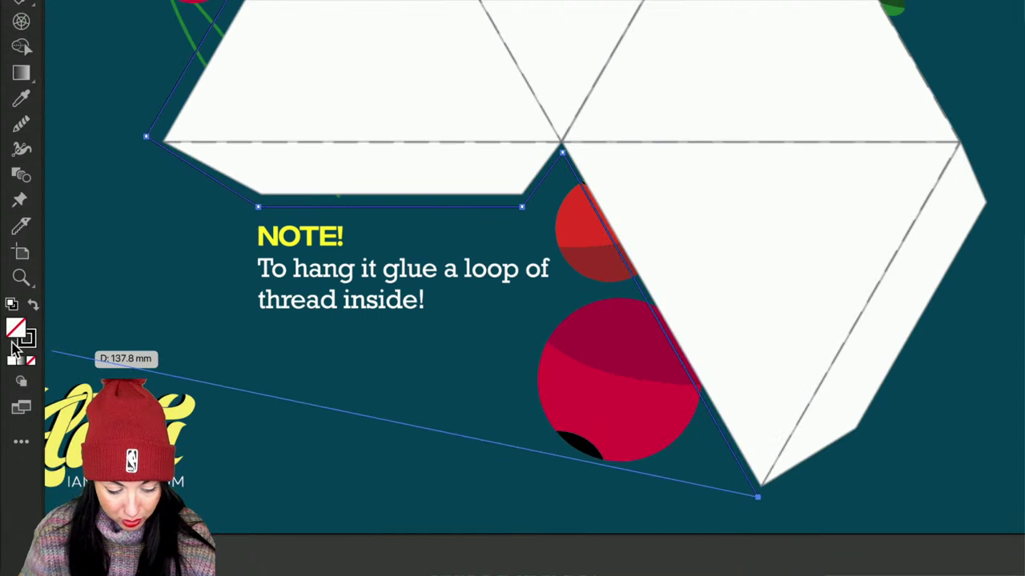
Set the outline's stroke colour to bright yellow f2eb0f
{"action": "double_click", "coordinate": [24, 341]}
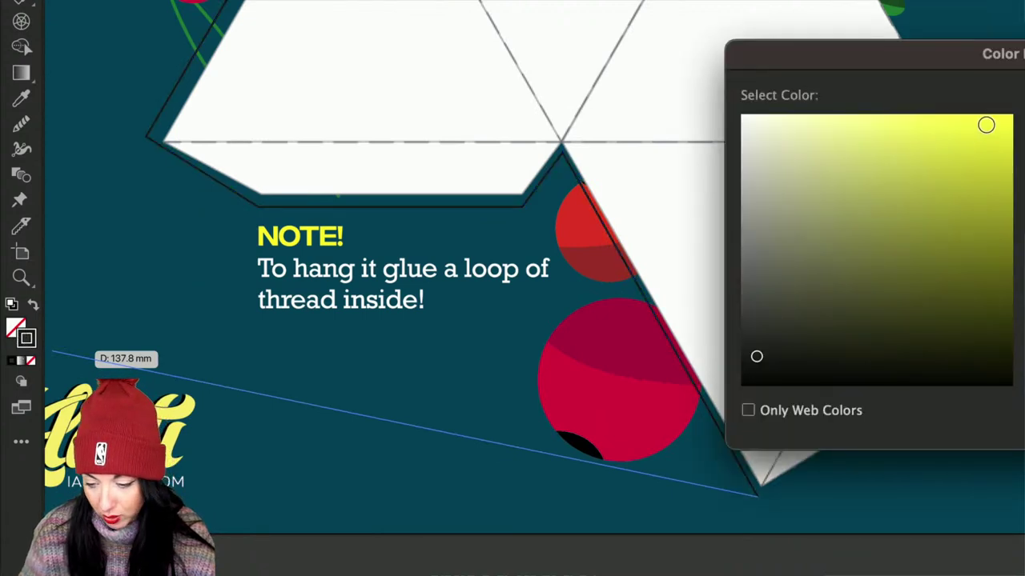
{"action": "left_click", "coordinate": [996, 126]}
{"action": "left_click_drag", "start_coordinate": [945, 70], "coordinate": [544, 46]}
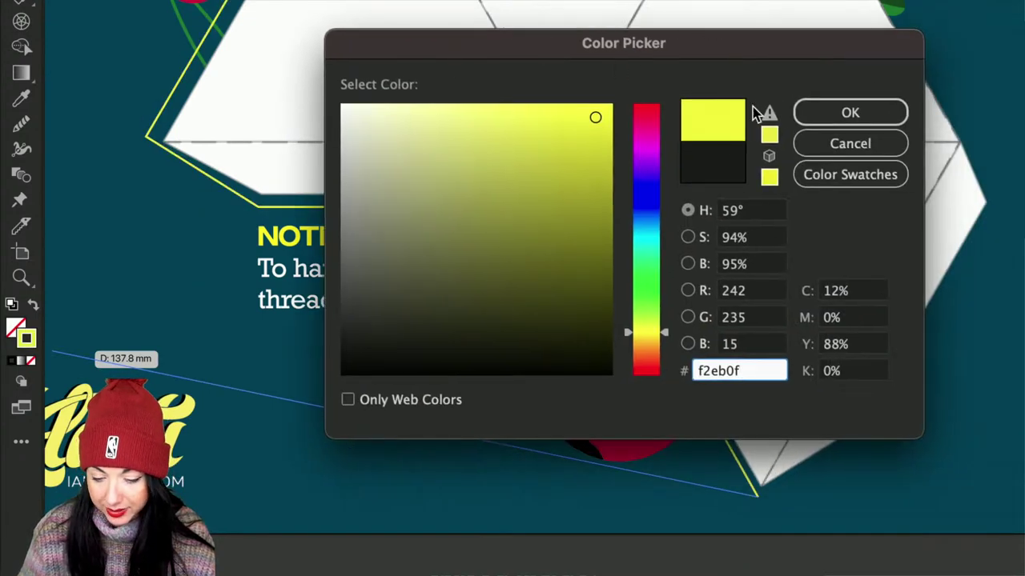
{"action": "left_click", "coordinate": [825, 112]}
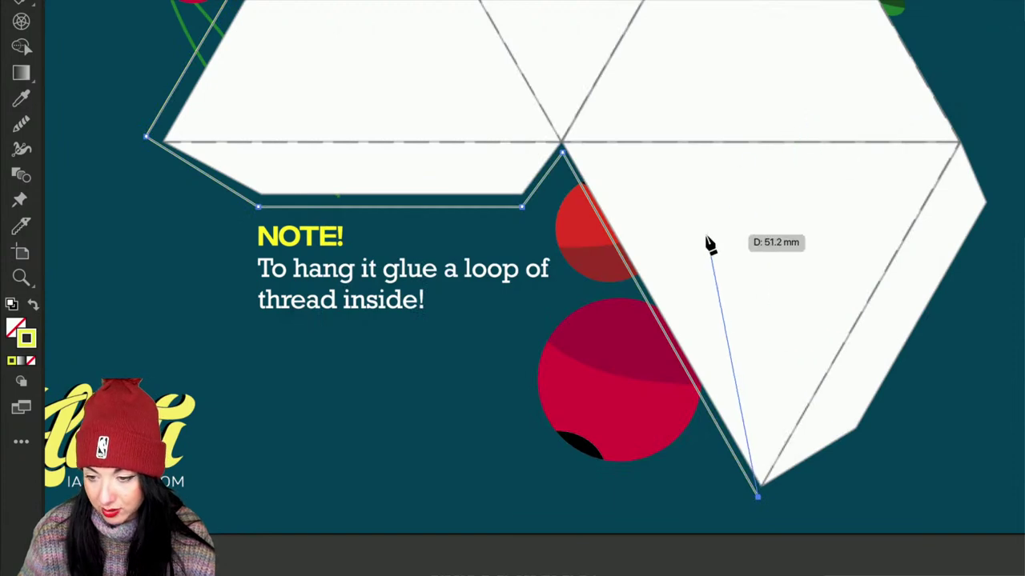
Trace just outside the three edges of the bottom triangle's right flap, from the lowest tip to the flap's upper fold corner
{"action": "scroll", "coordinate": [663, 315], "scroll_direction": "up", "scroll_amount": 3}
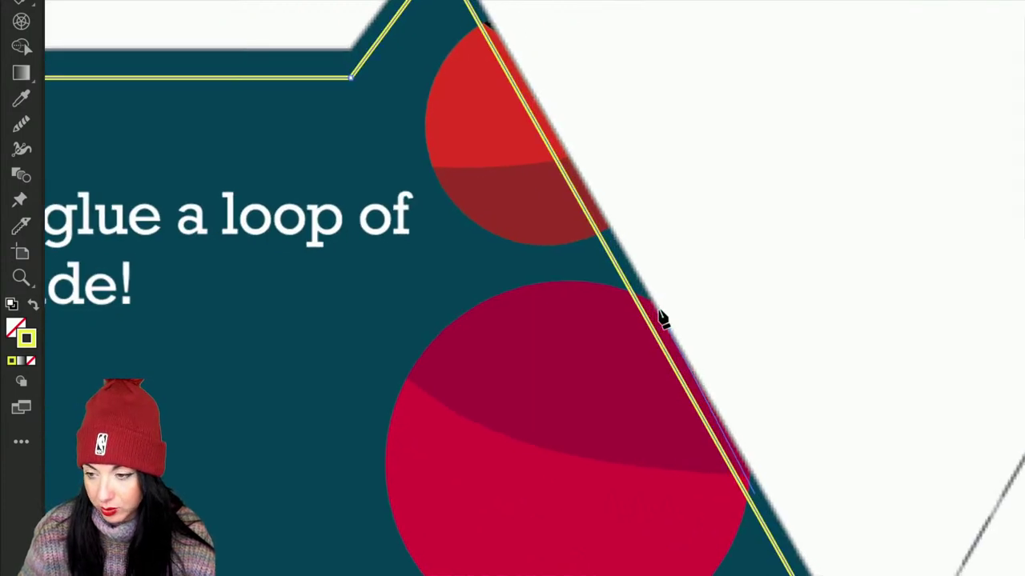
{"action": "scroll", "coordinate": [663, 319], "scroll_direction": "down", "scroll_amount": 5}
{"action": "scroll", "coordinate": [663, 319], "scroll_direction": "right", "scroll_amount": 5}
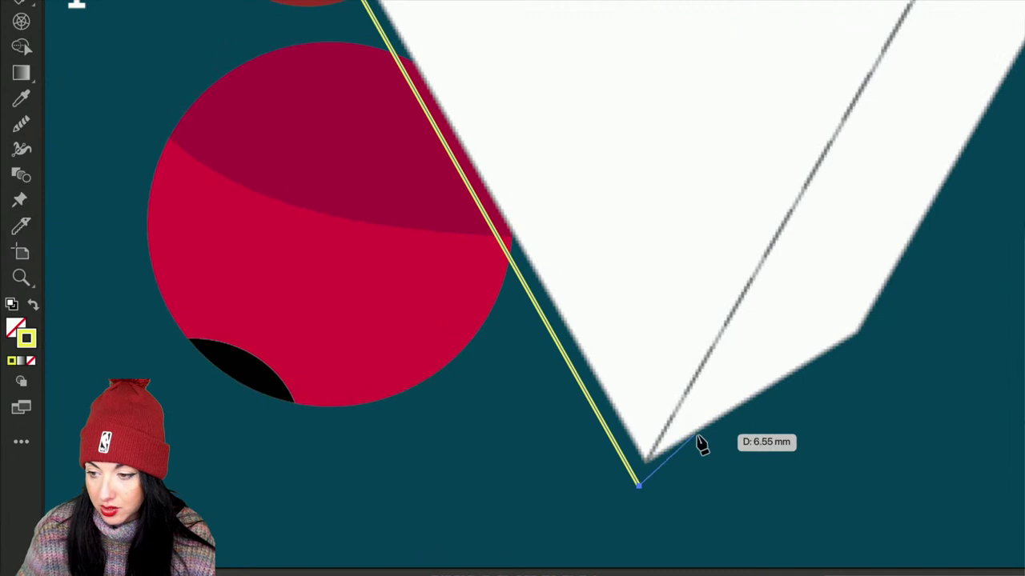
{"action": "left_click", "coordinate": [869, 352]}
{"action": "scroll", "coordinate": [870, 358], "scroll_direction": "up", "scroll_amount": 3}
{"action": "scroll", "coordinate": [870, 359], "scroll_direction": "right", "scroll_amount": 5}
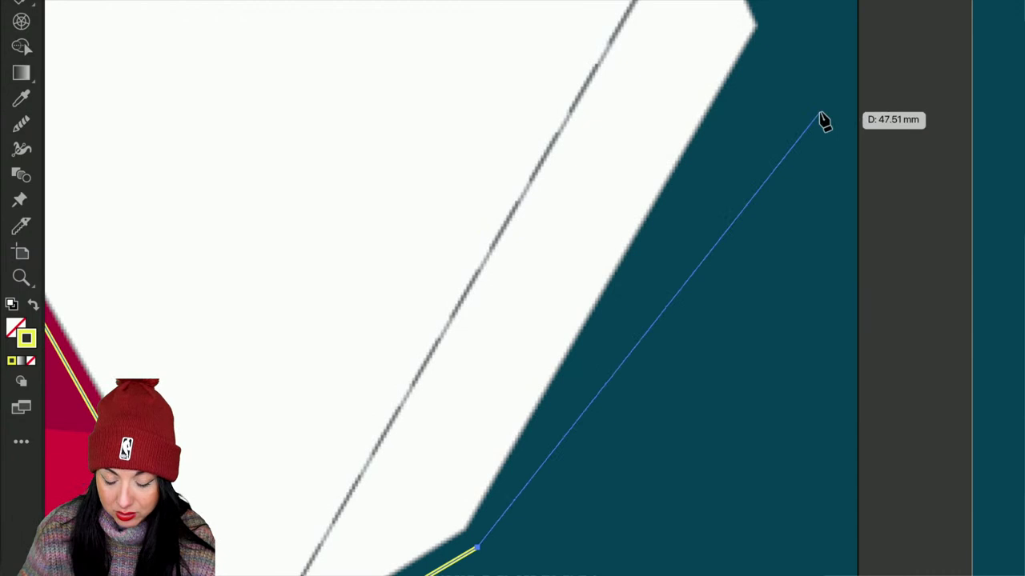
{"action": "left_click", "coordinate": [770, 41]}
{"action": "scroll", "coordinate": [773, 42], "scroll_direction": "up", "scroll_amount": 3}
{"action": "scroll", "coordinate": [772, 41], "scroll_direction": "right", "scroll_amount": 1}
{"action": "left_click", "coordinate": [663, 88]}
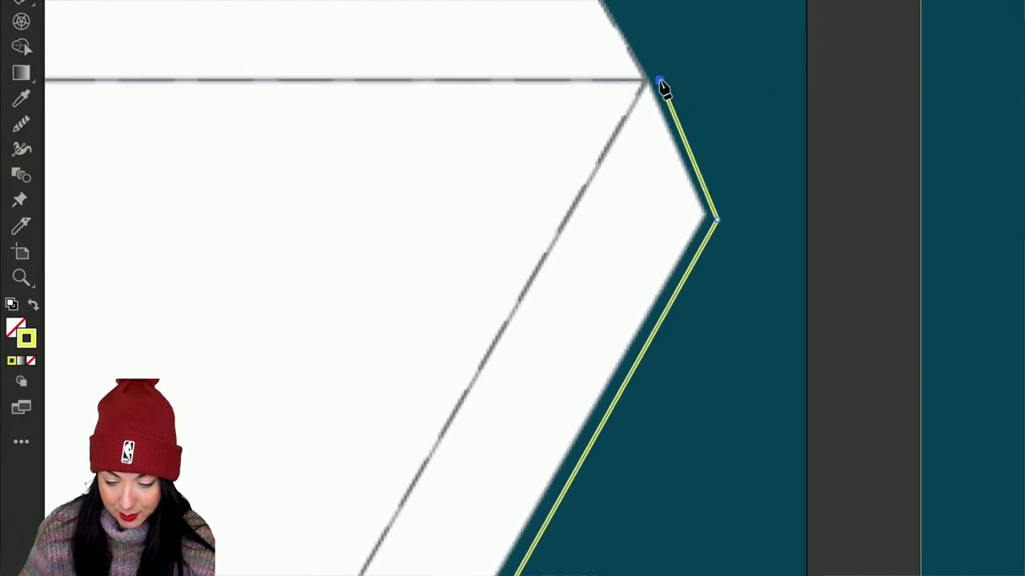
Continue the outline up the slanted right edge past the green leaves to the notch below the middle right flap
{"action": "scroll", "coordinate": [663, 88], "scroll_direction": "up", "scroll_amount": 3}
{"action": "scroll", "coordinate": [663, 88], "scroll_direction": "right", "scroll_amount": 1}
{"action": "scroll", "coordinate": [597, 86], "scroll_direction": "up", "scroll_amount": 3}
{"action": "scroll", "coordinate": [596, 87], "scroll_direction": "left", "scroll_amount": 1}
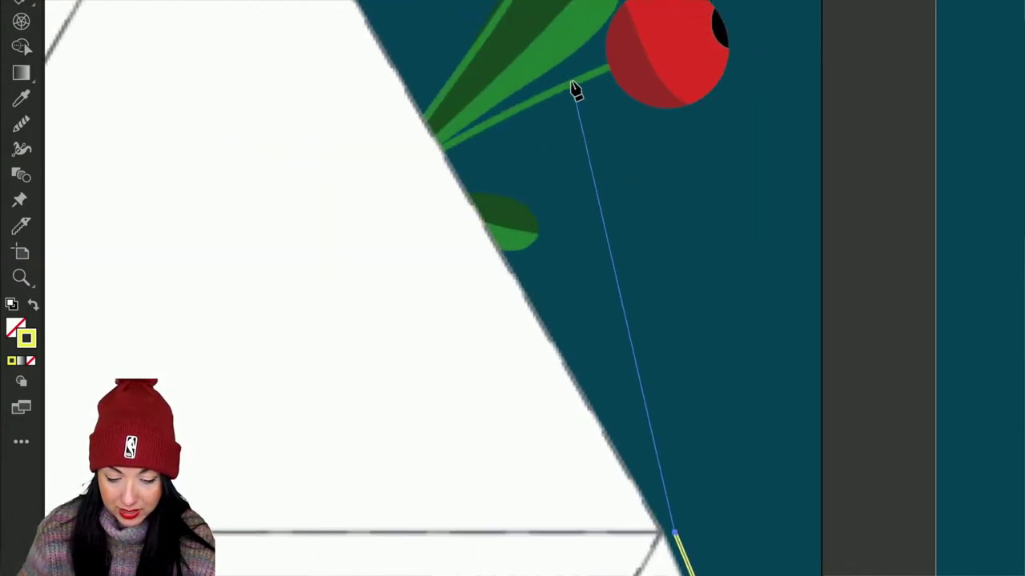
{"action": "scroll", "coordinate": [425, 94], "scroll_direction": "up", "scroll_amount": 1}
{"action": "scroll", "coordinate": [425, 94], "scroll_direction": "left", "scroll_amount": 1}
{"action": "left_click", "coordinate": [429, 127]}
{"action": "scroll", "coordinate": [438, 101], "scroll_direction": "up", "scroll_amount": 3}
{"action": "scroll", "coordinate": [438, 101], "scroll_direction": "left", "scroll_amount": 1}
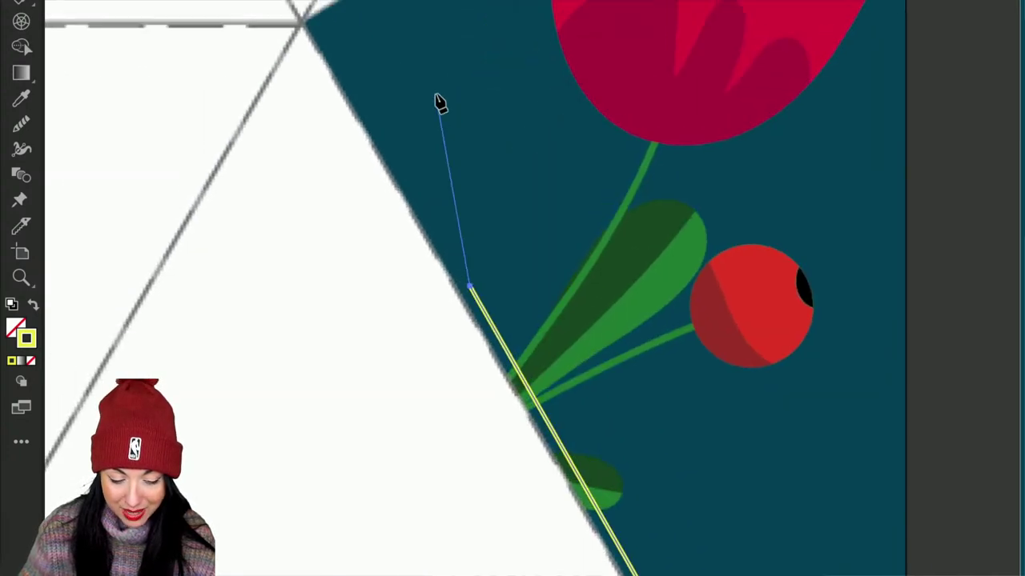
{"action": "left_click", "coordinate": [314, 30]}
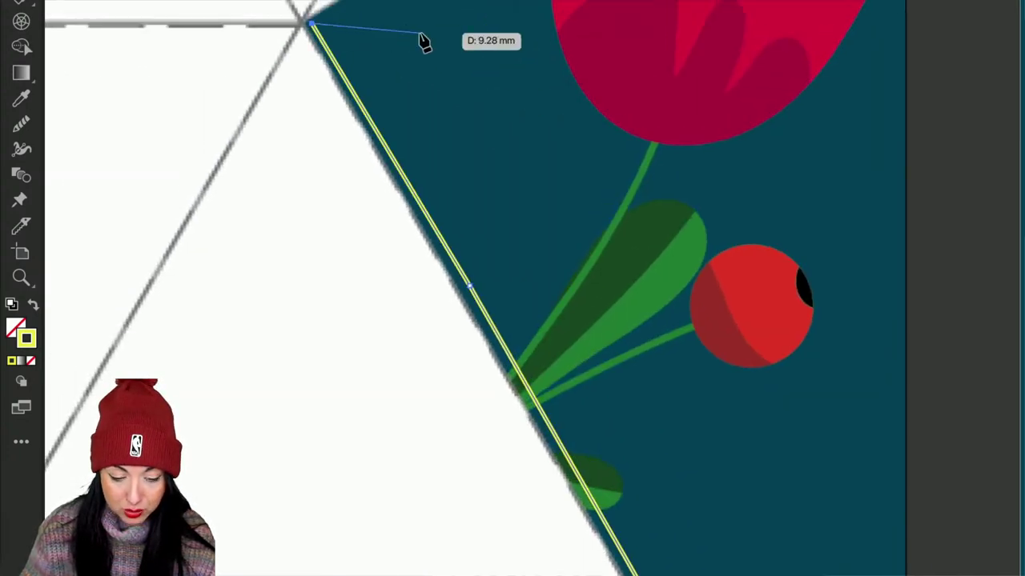
Trace the lower and long outer edges of the middle right flap, keeping a small margin from the paper shape
{"action": "scroll", "coordinate": [421, 40], "scroll_direction": "up", "scroll_amount": 3}
{"action": "scroll", "coordinate": [421, 40], "scroll_direction": "right", "scroll_amount": 1}
{"action": "left_click", "coordinate": [416, 86]}
{"action": "scroll", "coordinate": [416, 89], "scroll_direction": "up", "scroll_amount": 2}
{"action": "scroll", "coordinate": [416, 90], "scroll_direction": "right", "scroll_amount": 1}
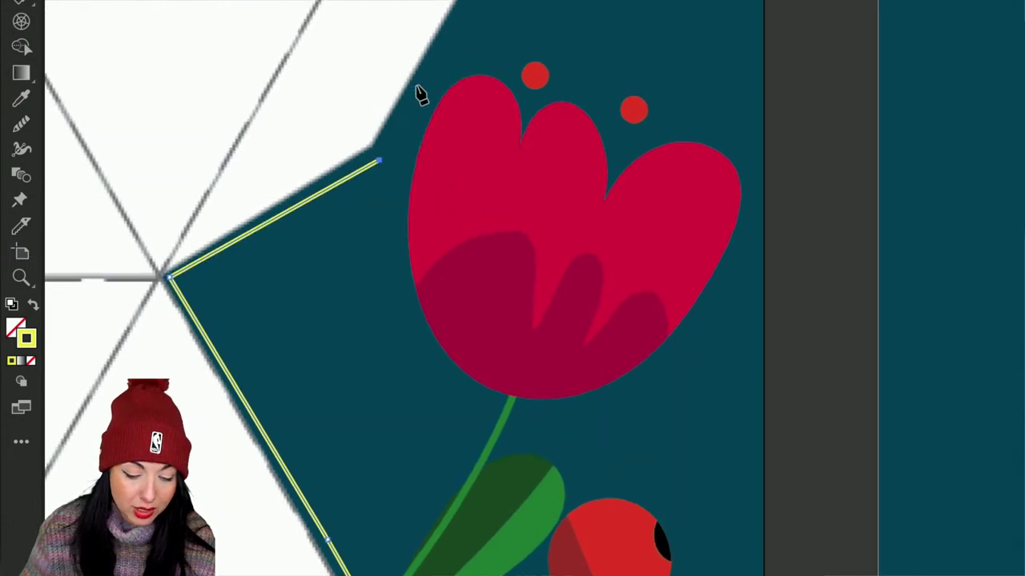
{"action": "scroll", "coordinate": [460, 56], "scroll_direction": "up", "scroll_amount": 2}
{"action": "scroll", "coordinate": [459, 56], "scroll_direction": "right", "scroll_amount": 1}
{"action": "scroll", "coordinate": [464, 40], "scroll_direction": "up", "scroll_amount": 2}
{"action": "scroll", "coordinate": [464, 41], "scroll_direction": "right", "scroll_amount": 1}
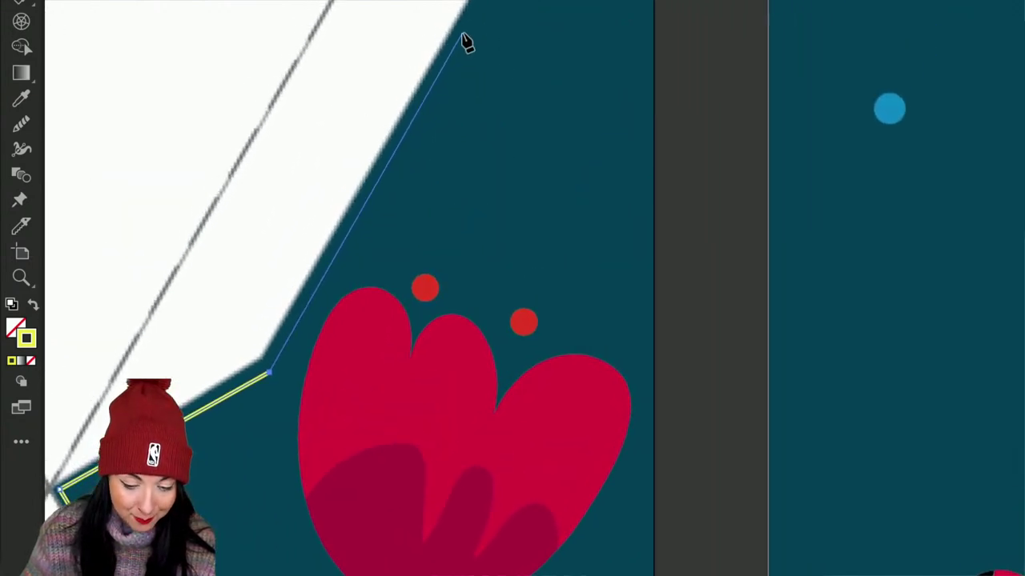
{"action": "scroll", "coordinate": [487, 80], "scroll_direction": "up", "scroll_amount": 1}
{"action": "scroll", "coordinate": [487, 80], "scroll_direction": "right", "scroll_amount": 1}
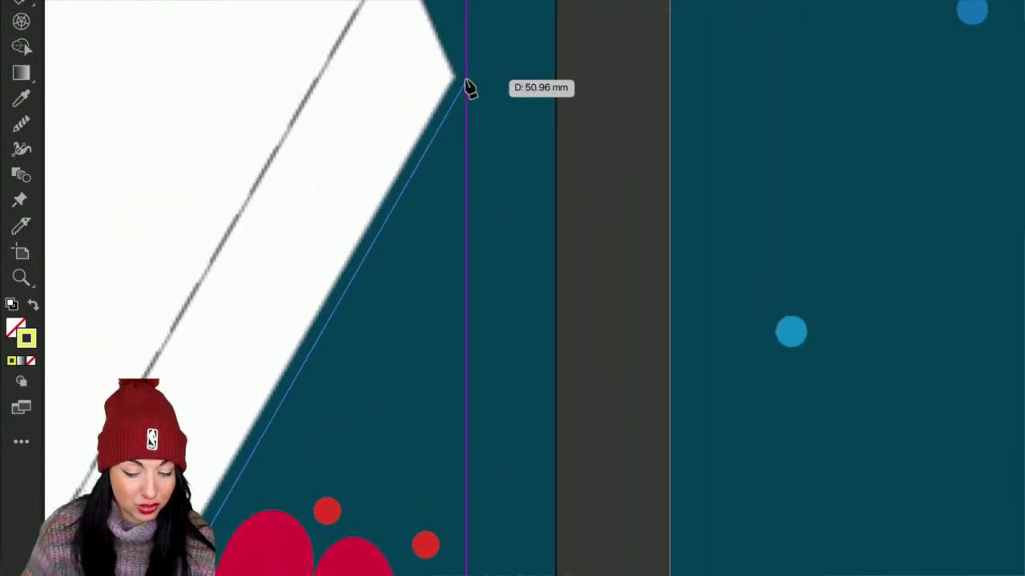
{"action": "left_click", "coordinate": [467, 81]}
Continue the outline along that flap's short upper edge and up the top triangle's right side to just above its apex
{"action": "scroll", "coordinate": [476, 55], "scroll_direction": "up", "scroll_amount": 6}
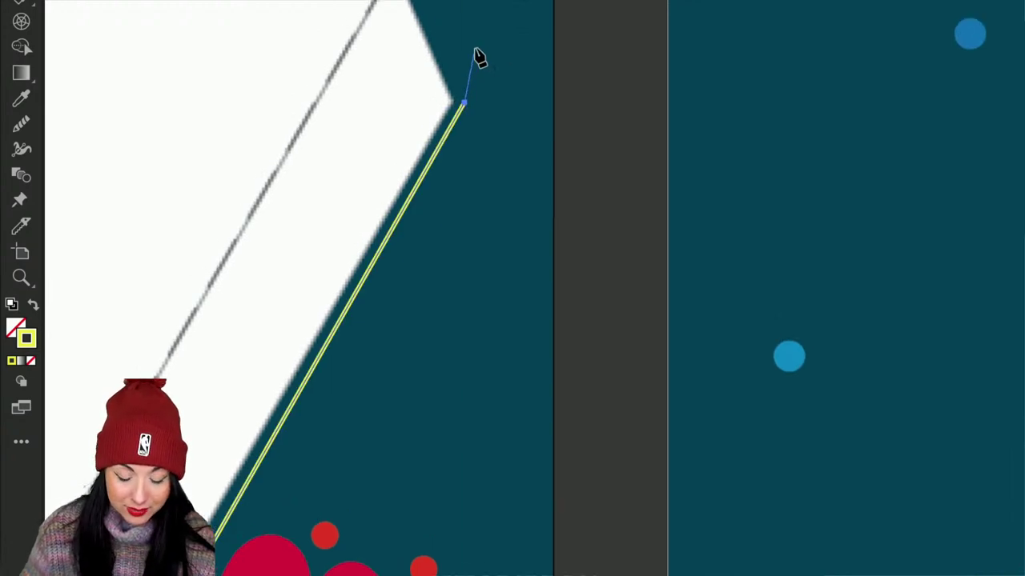
{"action": "scroll", "coordinate": [475, 56], "scroll_direction": "right", "scroll_amount": 1}
{"action": "key", "text": "space"}
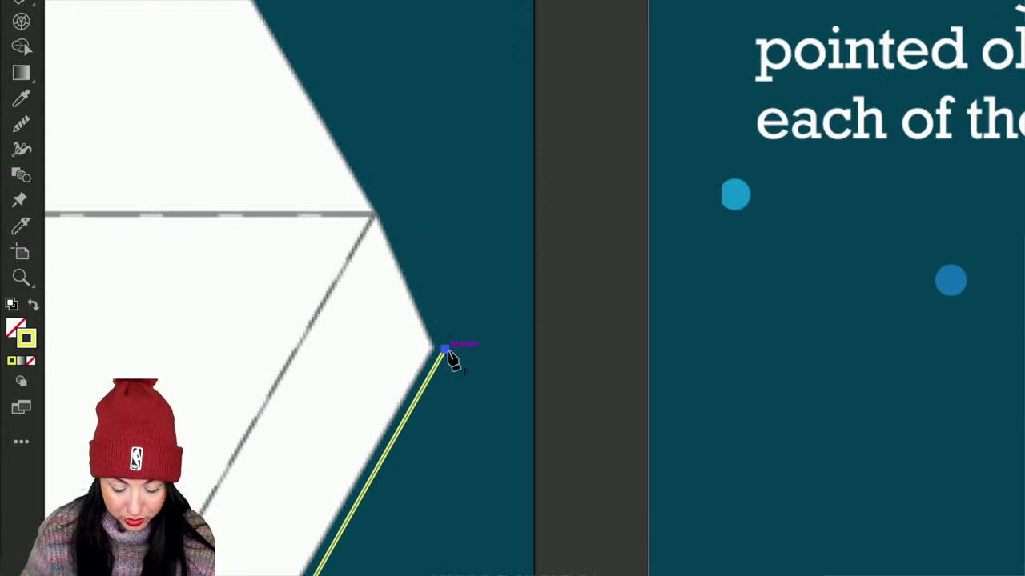
{"action": "scroll", "coordinate": [446, 344], "scroll_direction": "up", "scroll_amount": 2}
{"action": "scroll", "coordinate": [403, 284], "scroll_direction": "up", "scroll_amount": 1}
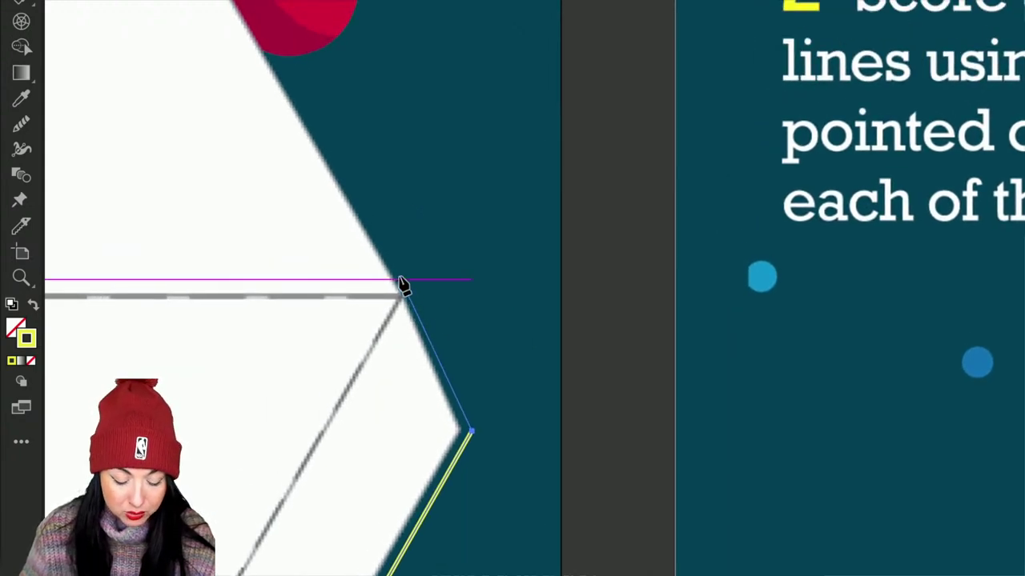
{"action": "left_click", "coordinate": [415, 295]}
{"action": "scroll", "coordinate": [351, 229], "scroll_direction": "up", "scroll_amount": 12}
{"action": "scroll", "coordinate": [351, 229], "scroll_direction": "left", "scroll_amount": 5}
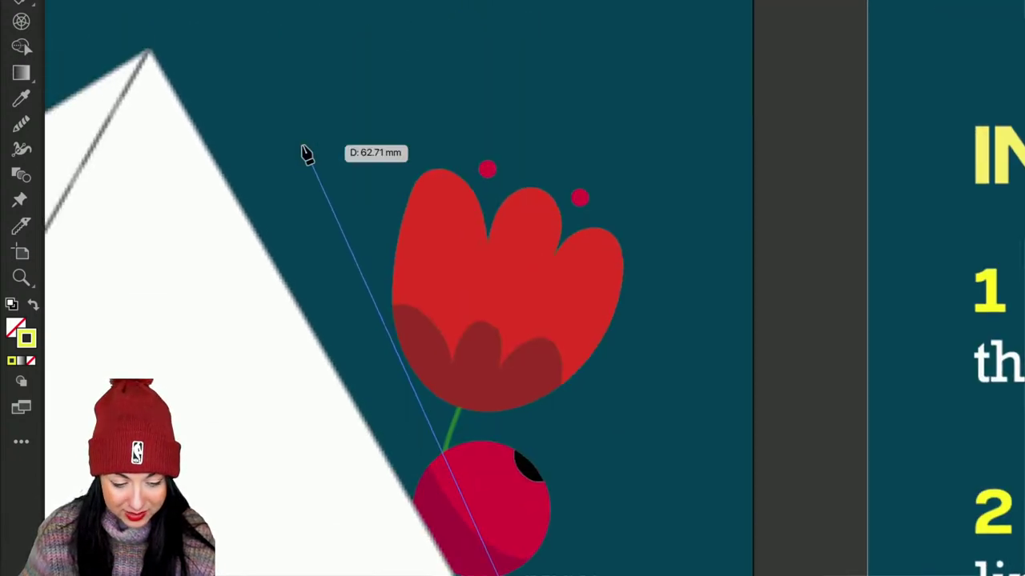
{"action": "left_click", "coordinate": [151, 48]}
Trace the three edges of the top triangle's left flap, from the apex to the notch at its lower fold corner
{"action": "scroll", "coordinate": [158, 48], "scroll_direction": "up", "scroll_amount": 3}
{"action": "scroll", "coordinate": [158, 48], "scroll_direction": "left", "scroll_amount": 5}
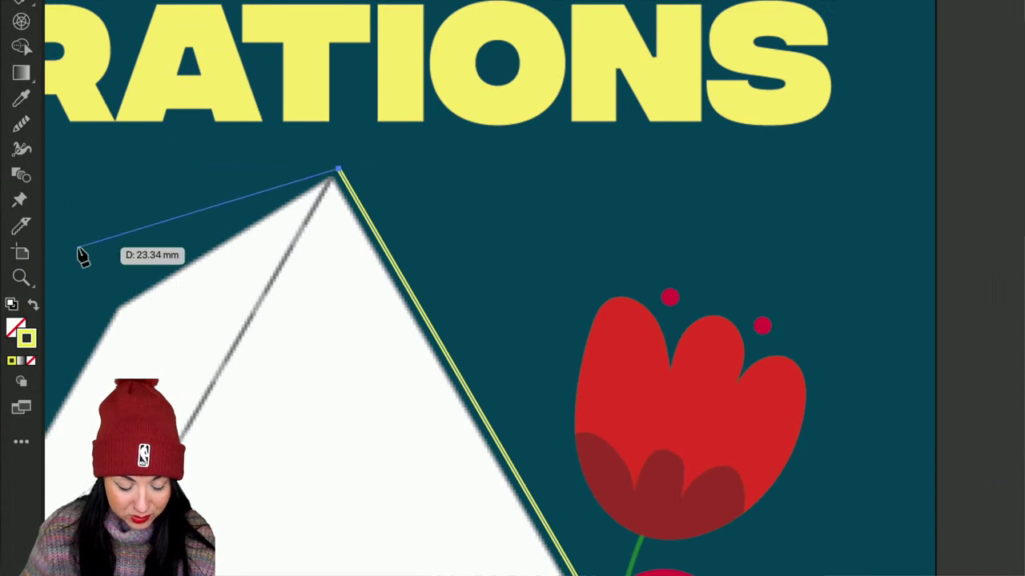
{"action": "left_click", "coordinate": [116, 298]}
{"action": "scroll", "coordinate": [120, 305], "scroll_direction": "down", "scroll_amount": 4}
{"action": "scroll", "coordinate": [120, 305], "scroll_direction": "left", "scroll_amount": 6}
{"action": "scroll", "coordinate": [120, 306], "scroll_direction": "down", "scroll_amount": 7}
{"action": "scroll", "coordinate": [120, 305], "scroll_direction": "left", "scroll_amount": 6}
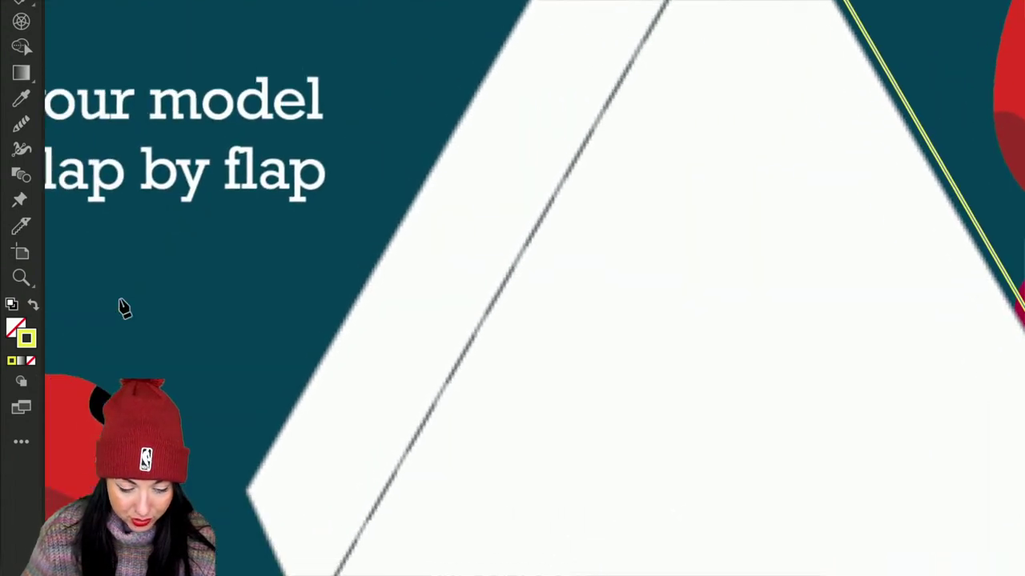
{"action": "left_click", "coordinate": [291, 350]}
{"action": "scroll", "coordinate": [292, 336], "scroll_direction": "down", "scroll_amount": 5}
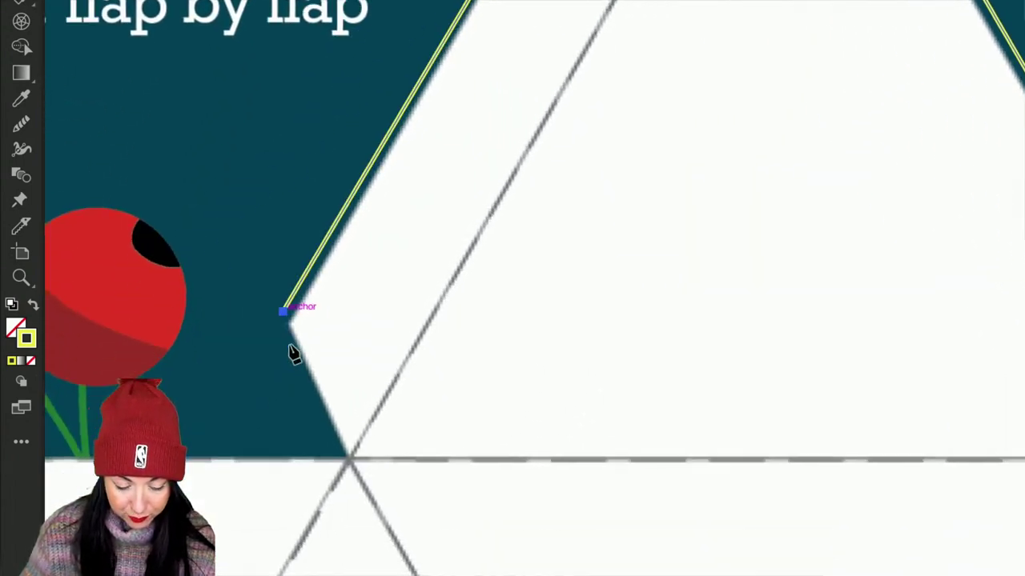
{"action": "left_click", "coordinate": [352, 277]}
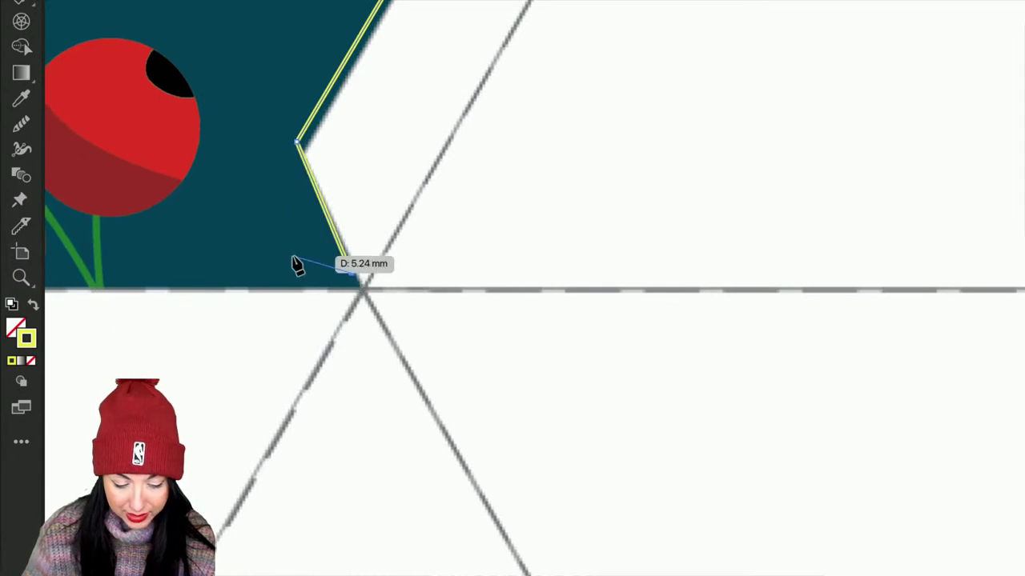
Trace the upper edge of the middle left triangle and close the outline at its starting anchor
{"action": "scroll", "coordinate": [293, 264], "scroll_direction": "left", "scroll_amount": 8}
{"action": "scroll", "coordinate": [293, 264], "scroll_direction": "down", "scroll_amount": 4}
{"action": "scroll", "coordinate": [296, 264], "scroll_direction": "left", "scroll_amount": 8}
{"action": "scroll", "coordinate": [296, 264], "scroll_direction": "up", "scroll_amount": 2}
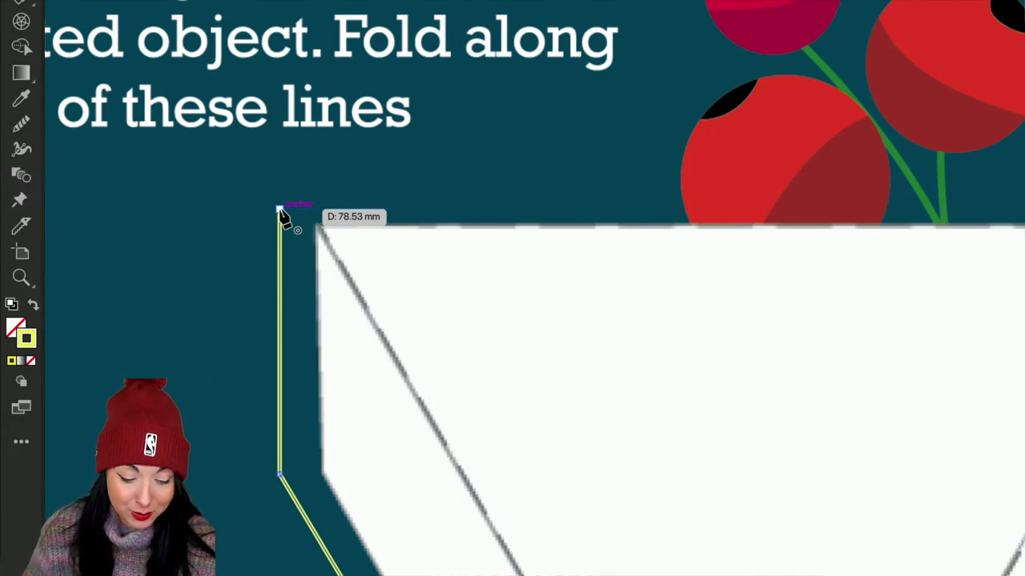
{"action": "left_click", "coordinate": [279, 210]}
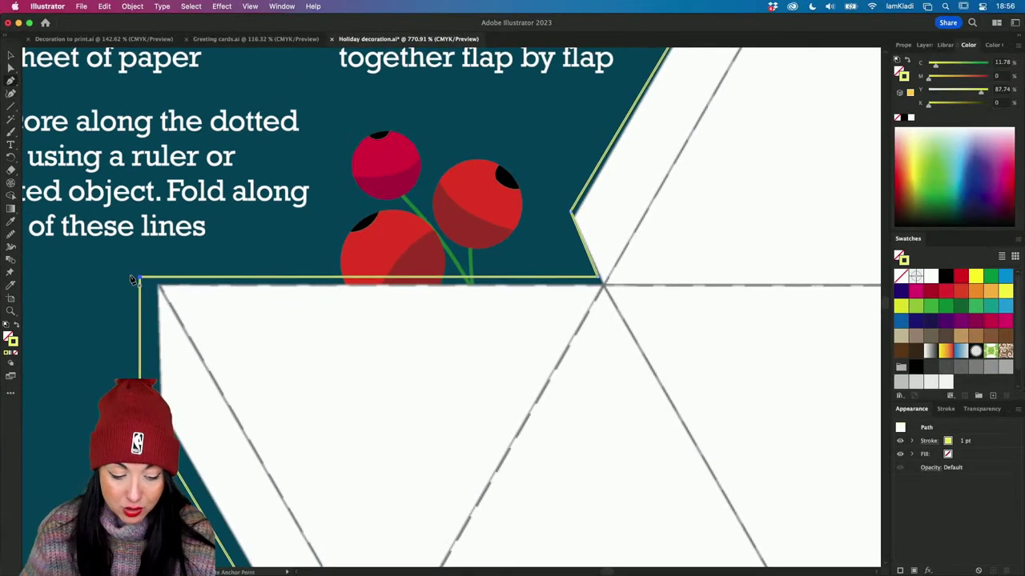
{"action": "scroll", "coordinate": [652, 207], "scroll_direction": "down", "scroll_amount": 5}
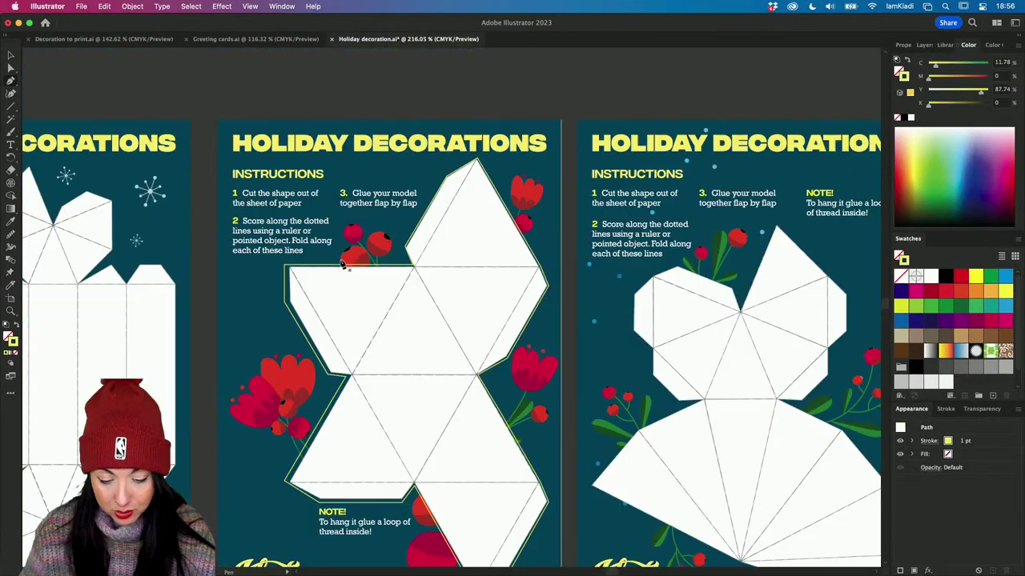
Set the closed outline's stroke weight to 5 pt
{"action": "left_click", "coordinate": [343, 266]}
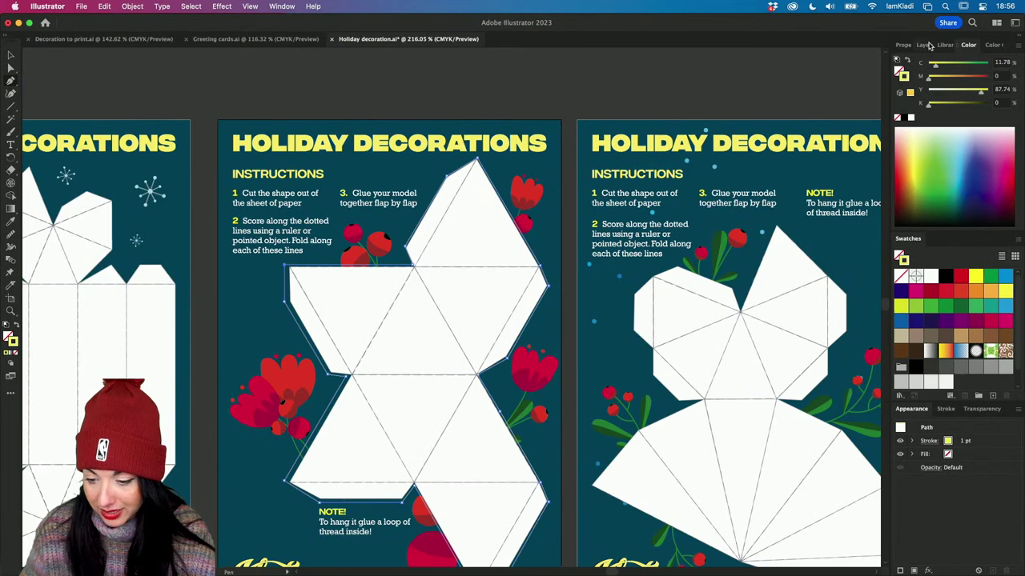
{"action": "left_click", "coordinate": [904, 46]}
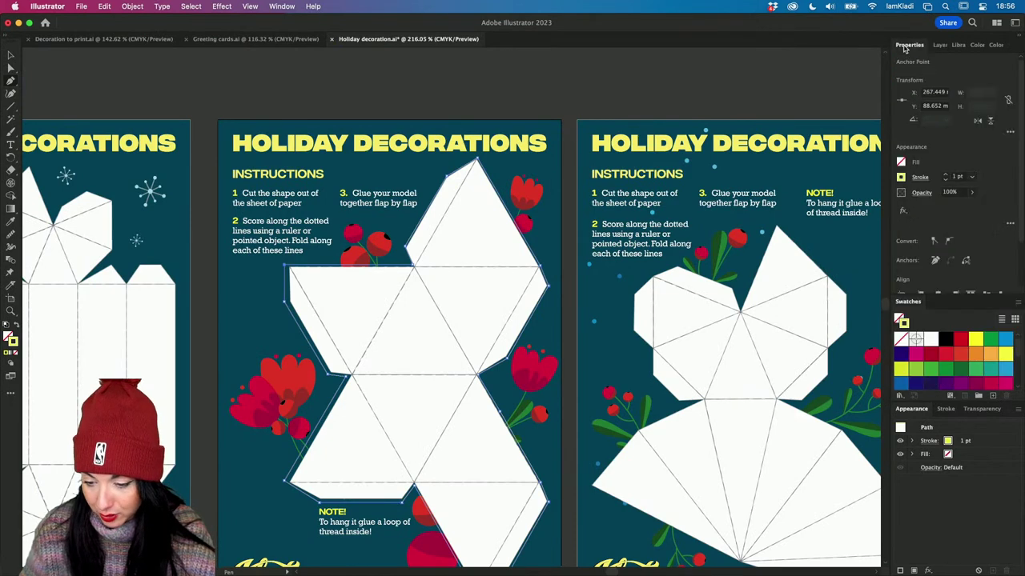
{"action": "left_click", "coordinate": [946, 176]}
{"action": "left_click", "coordinate": [946, 177]}
{"action": "left_click", "coordinate": [945, 177]}
{"action": "left_click", "coordinate": [946, 177]}
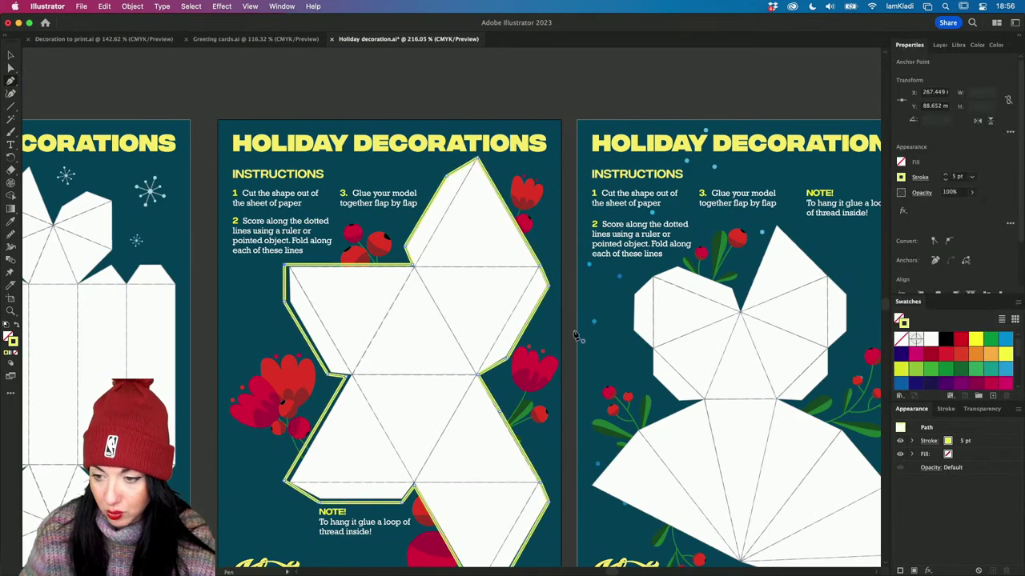
Shift the outline's anchors at the upper left notch and the top flap's lower corner slightly outward from the paper shape
{"action": "scroll", "coordinate": [538, 328], "scroll_direction": "up", "scroll_amount": 5}
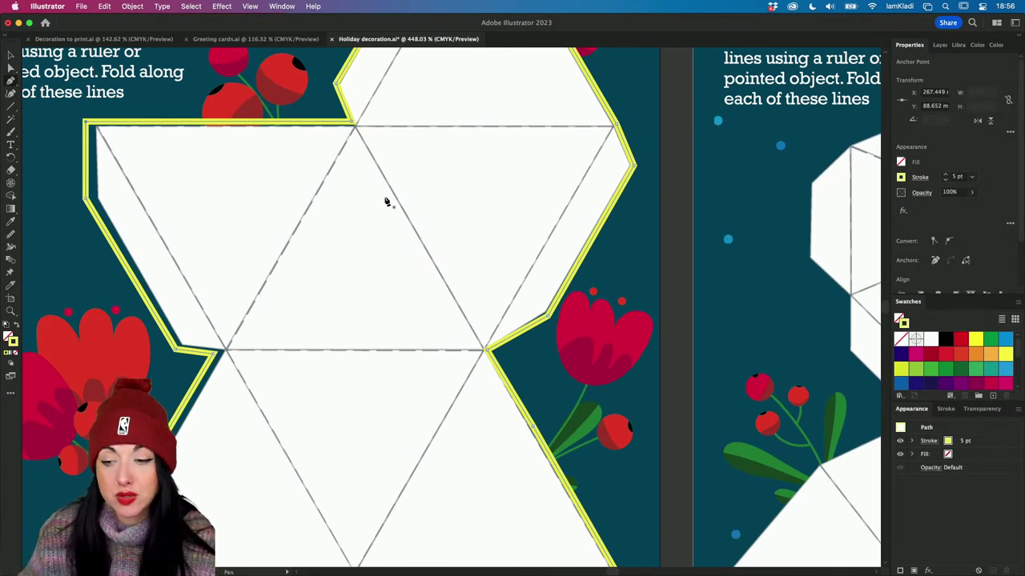
{"action": "key", "text": "a"}
{"action": "left_click", "coordinate": [353, 133]}
{"action": "left_click_drag", "start_coordinate": [357, 124], "coordinate": [345, 120]}
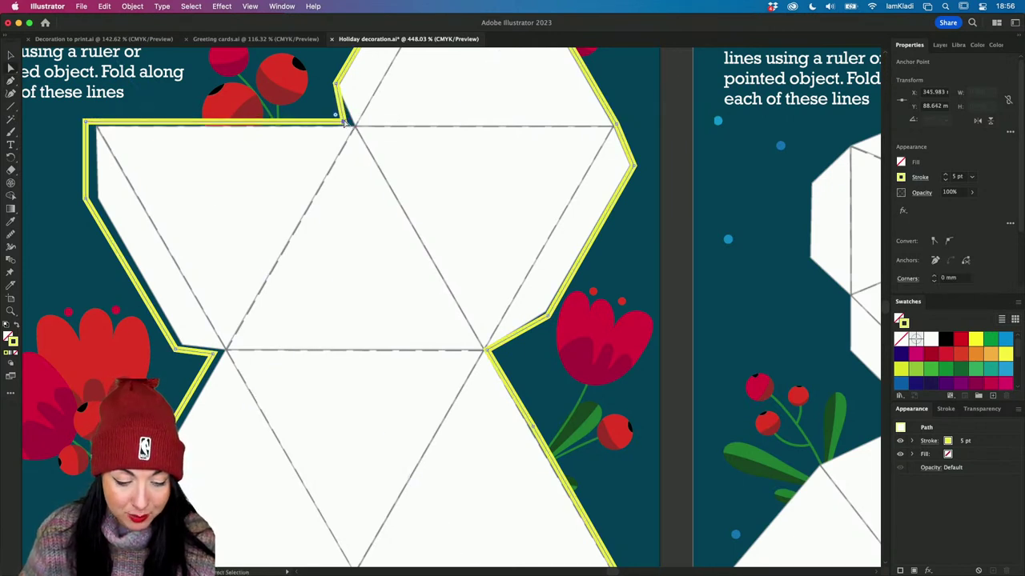
{"action": "left_click_drag", "start_coordinate": [335, 83], "coordinate": [329, 84]}
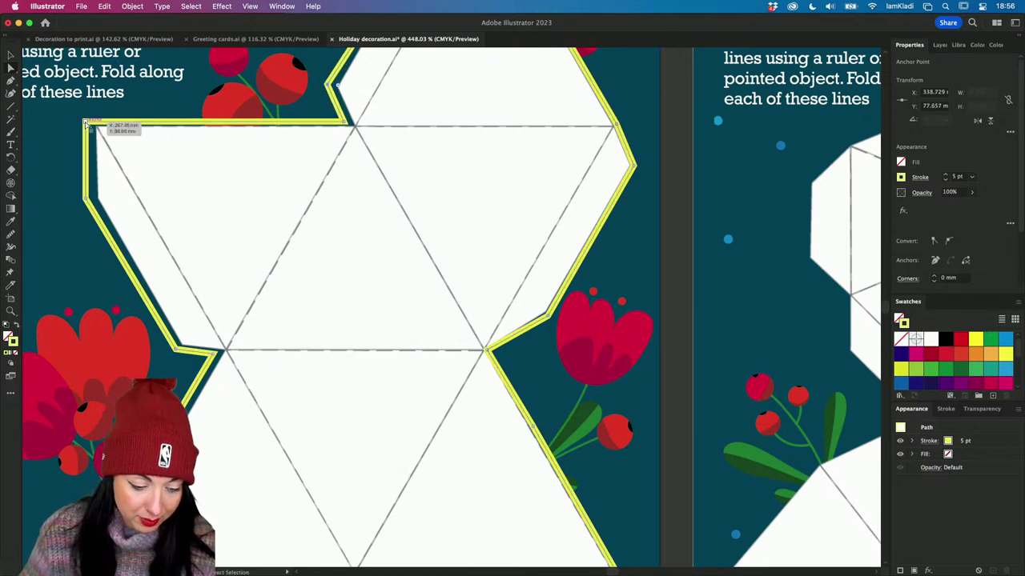
{"action": "left_click_drag", "start_coordinate": [86, 124], "coordinate": [87, 123]}
Move the two upper anchors of the middle right flap slightly outward to widen the margin around the paper
{"action": "left_click", "coordinate": [620, 128]}
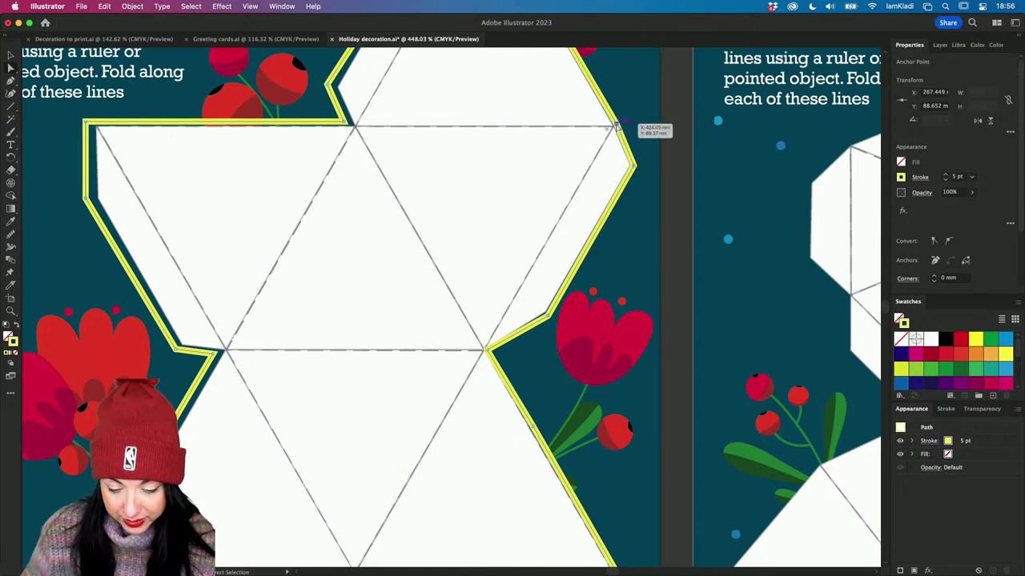
{"action": "left_click", "coordinate": [638, 168]}
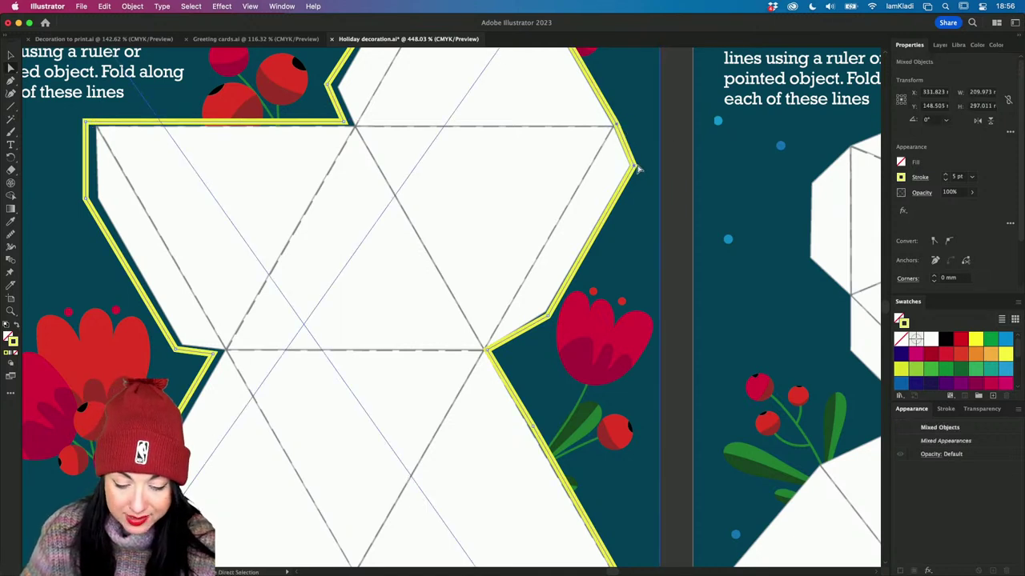
{"action": "left_click", "coordinate": [633, 165]}
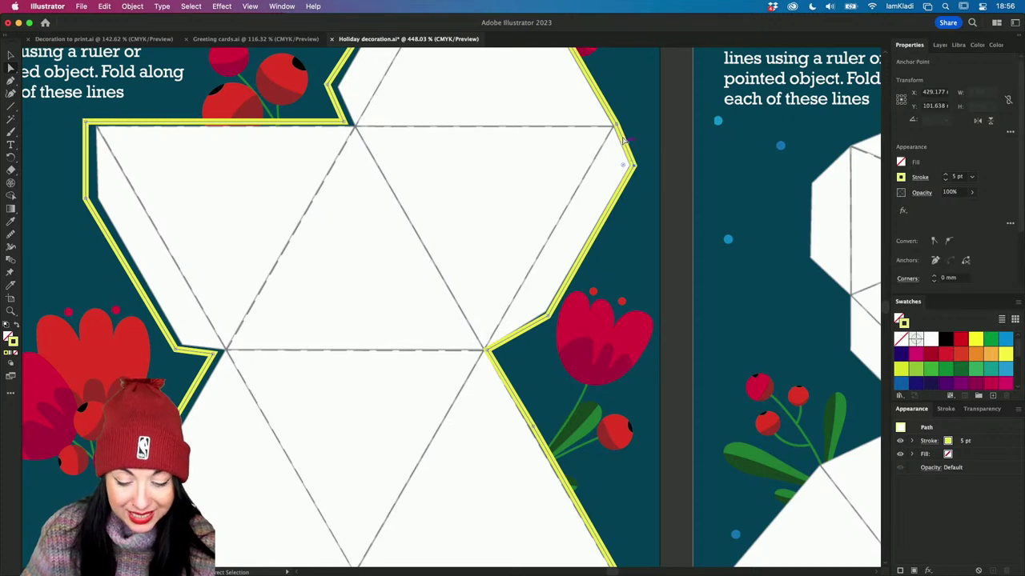
{"action": "key", "text": "ctrl+z"}
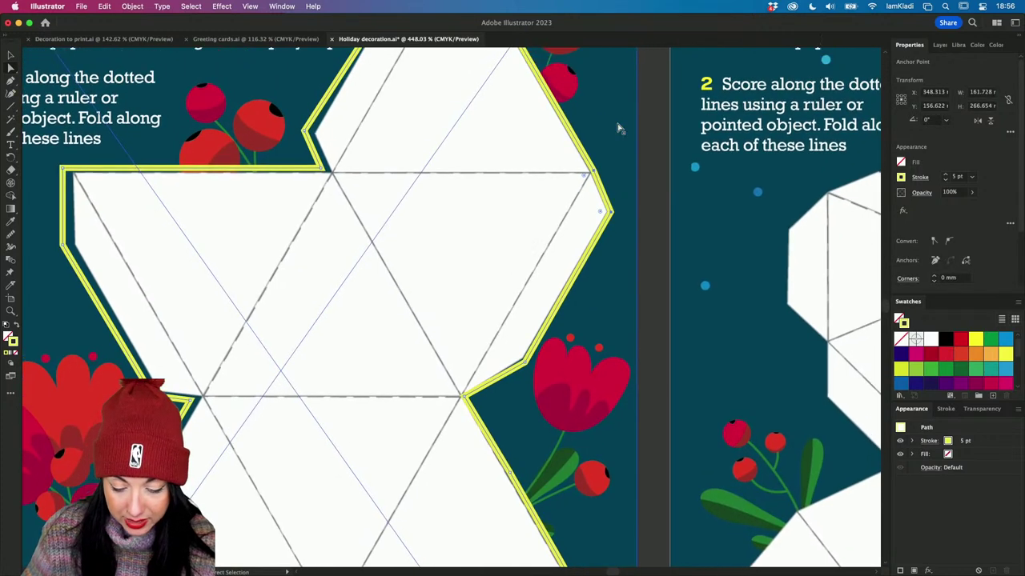
{"action": "left_click_drag", "start_coordinate": [599, 172], "coordinate": [602, 175]}
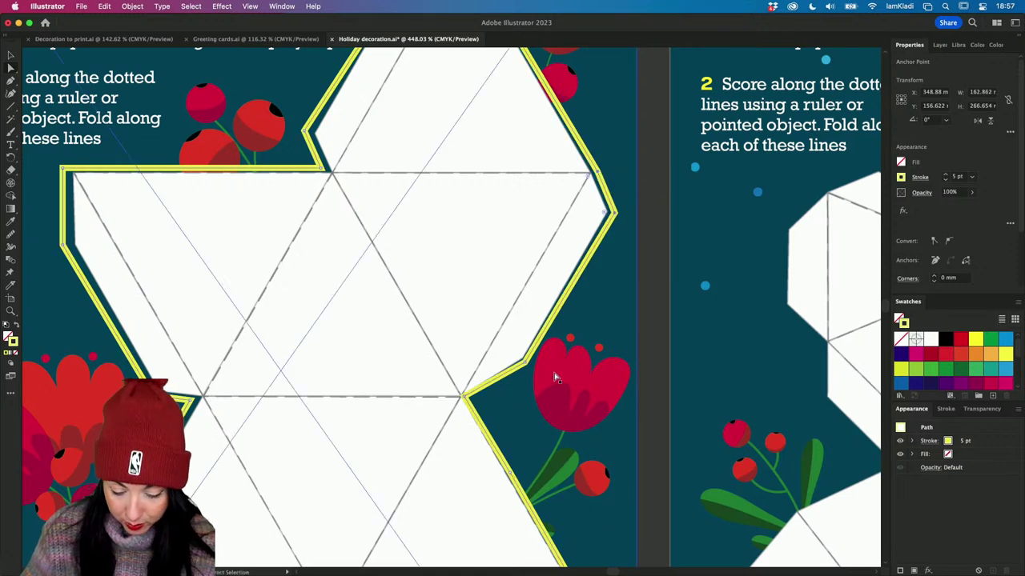
Shift the middle right flap's lower corner and notch anchors outward, and delete the extra anchor on the slanted edge below
{"action": "left_click", "coordinate": [525, 363]}
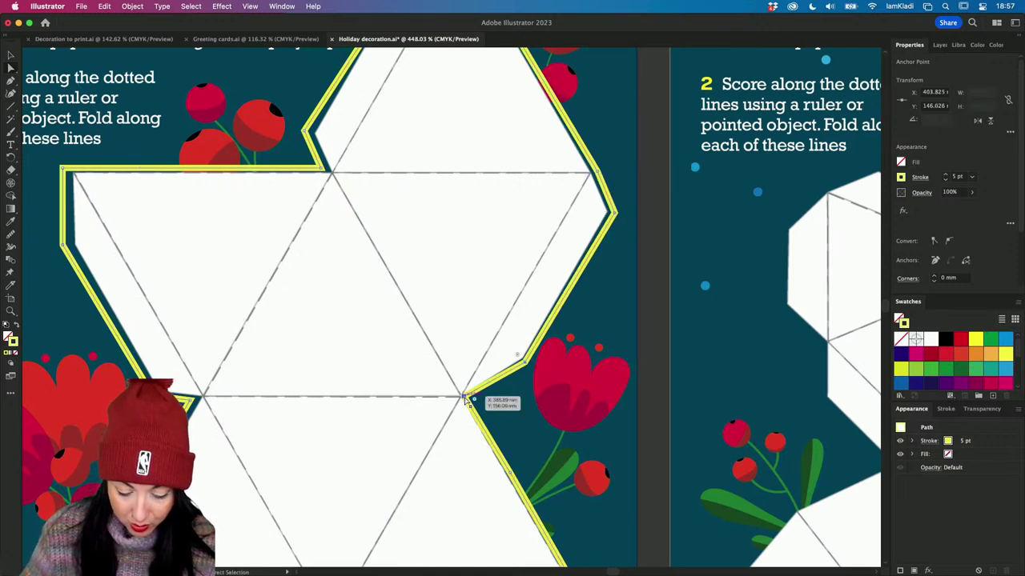
{"action": "left_click_drag", "start_coordinate": [467, 400], "coordinate": [433, 318]}
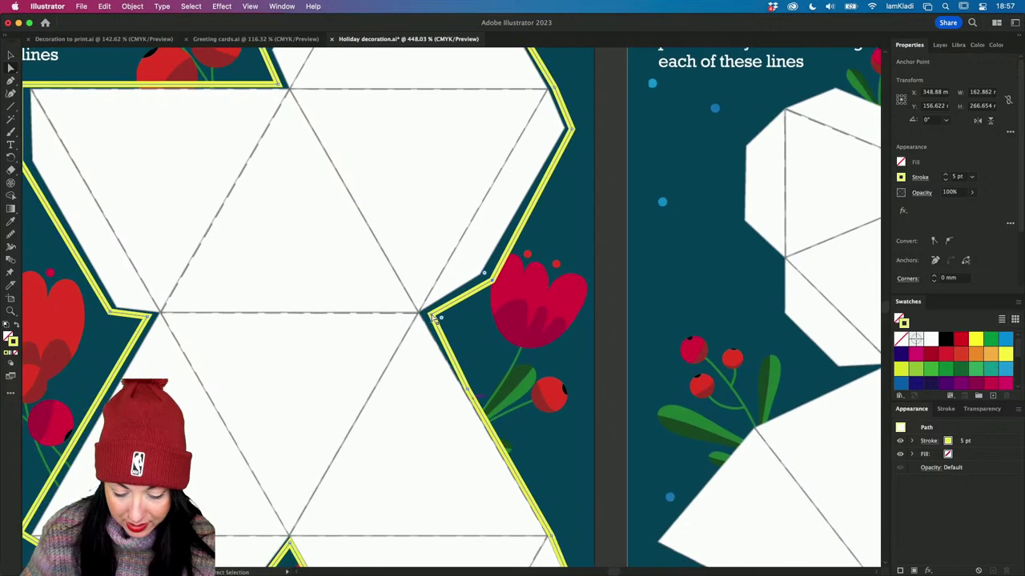
{"action": "scroll", "coordinate": [472, 391], "scroll_direction": "up", "scroll_amount": 5}
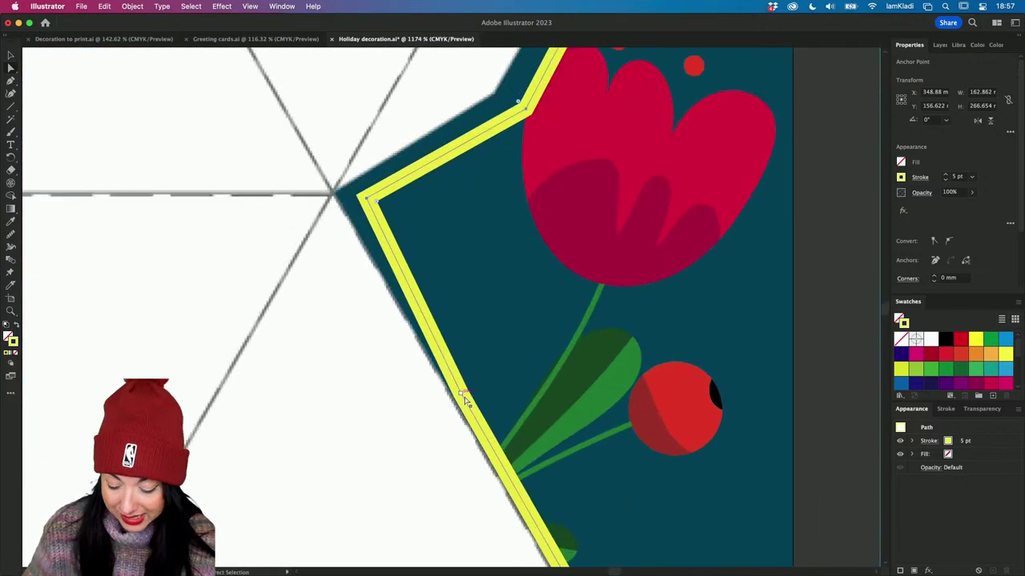
{"action": "key", "text": "minus"}
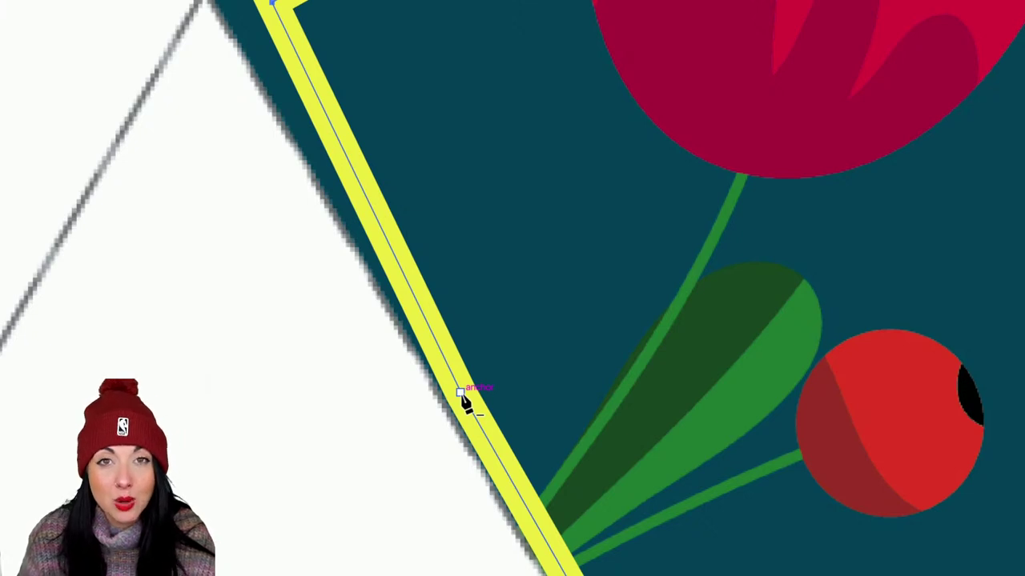
{"action": "left_click", "coordinate": [460, 393]}
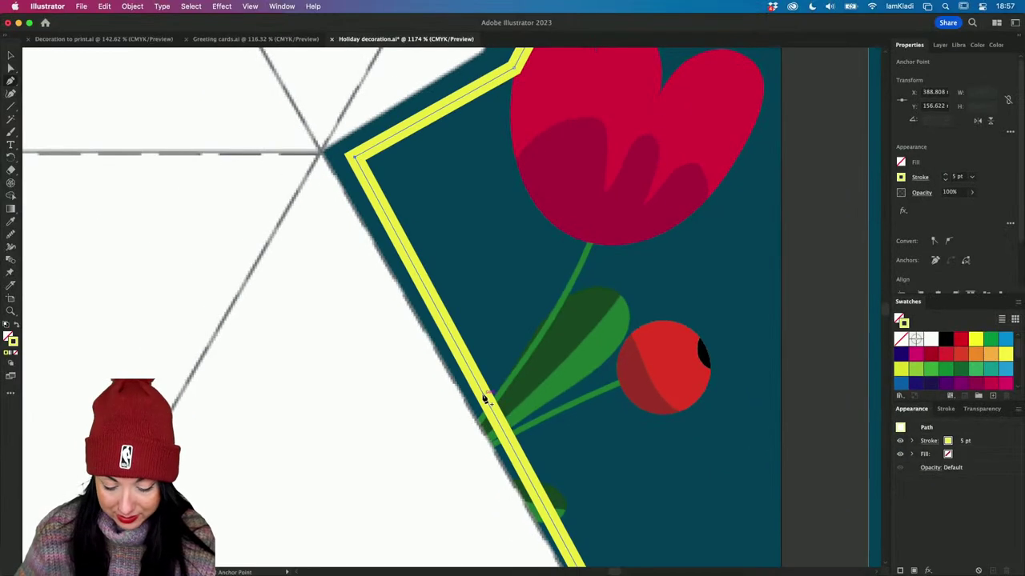
Move the two upper anchors of the bottom right flap outward to leave a margin around the paper shape
{"action": "scroll", "coordinate": [484, 400], "scroll_direction": "down", "scroll_amount": 5}
{"action": "scroll", "coordinate": [485, 401], "scroll_direction": "down", "scroll_amount": 2}
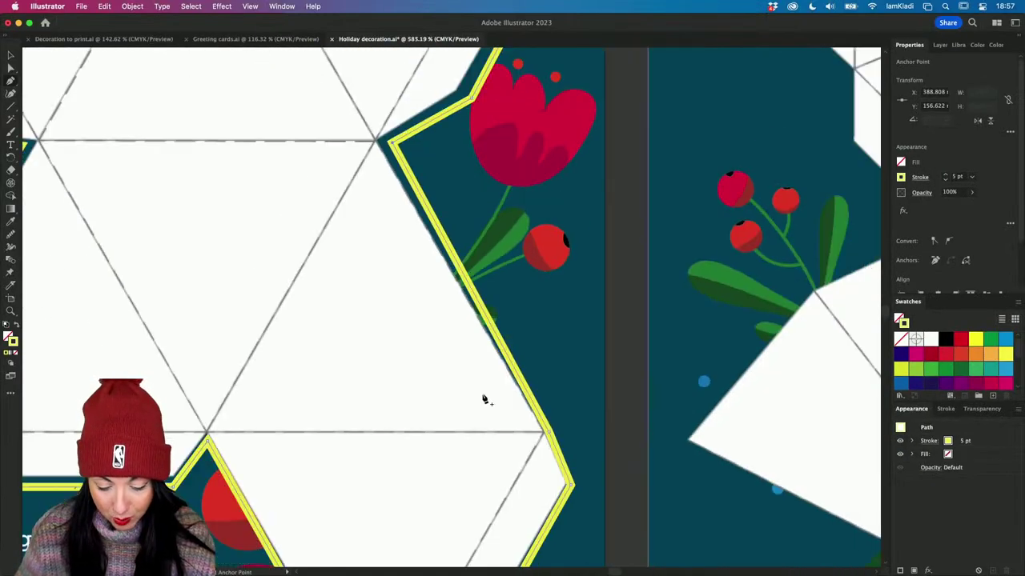
{"action": "key", "text": "a"}
{"action": "left_click", "coordinate": [574, 471]}
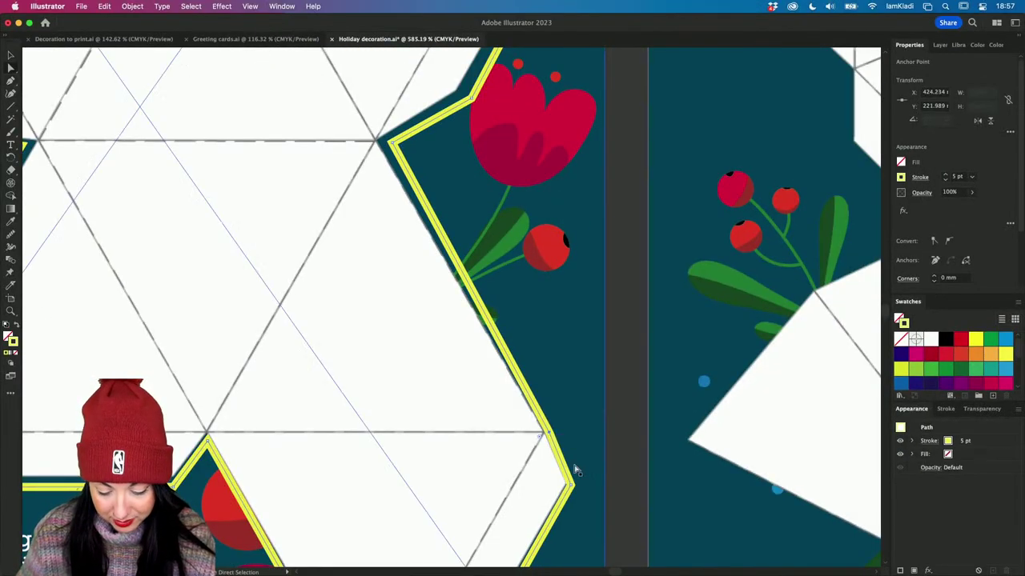
{"action": "left_click", "coordinate": [575, 488]}
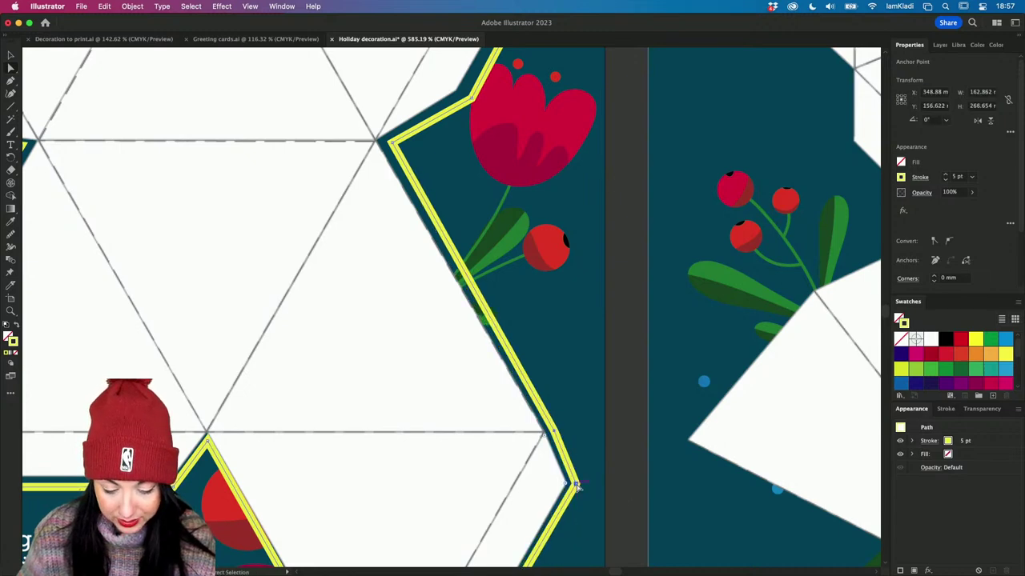
Lower the notch anchor above the red berries and shift the bottom left flap's outer corner anchor away from the paper
{"action": "scroll", "coordinate": [576, 488], "scroll_direction": "down", "scroll_amount": 5}
{"action": "scroll", "coordinate": [576, 487], "scroll_direction": "down", "scroll_amount": 4}
{"action": "scroll", "coordinate": [577, 487], "scroll_direction": "left", "scroll_amount": 2}
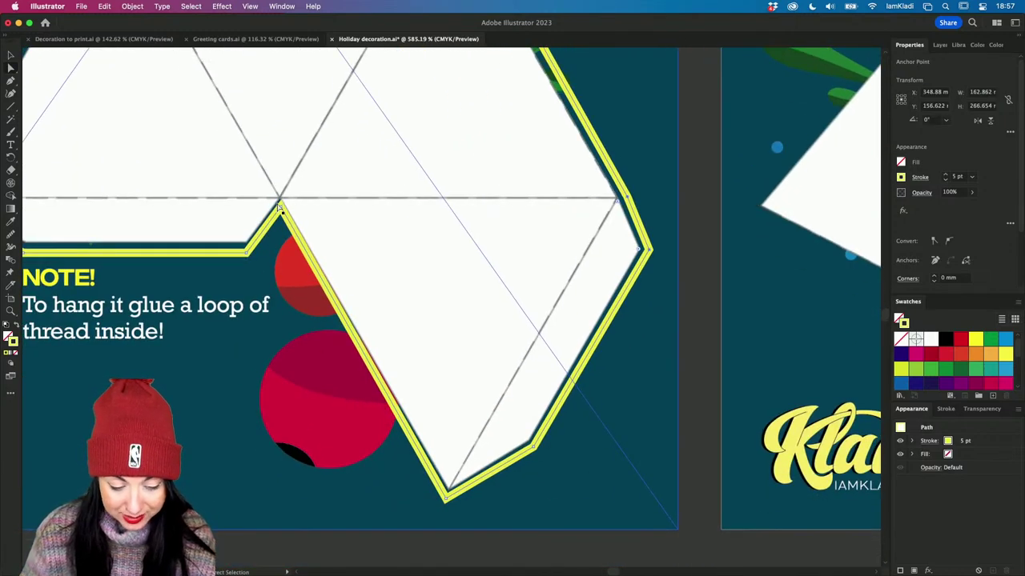
{"action": "left_click_drag", "start_coordinate": [281, 209], "coordinate": [278, 219]}
{"action": "scroll", "coordinate": [283, 231], "scroll_direction": "down", "scroll_amount": 3}
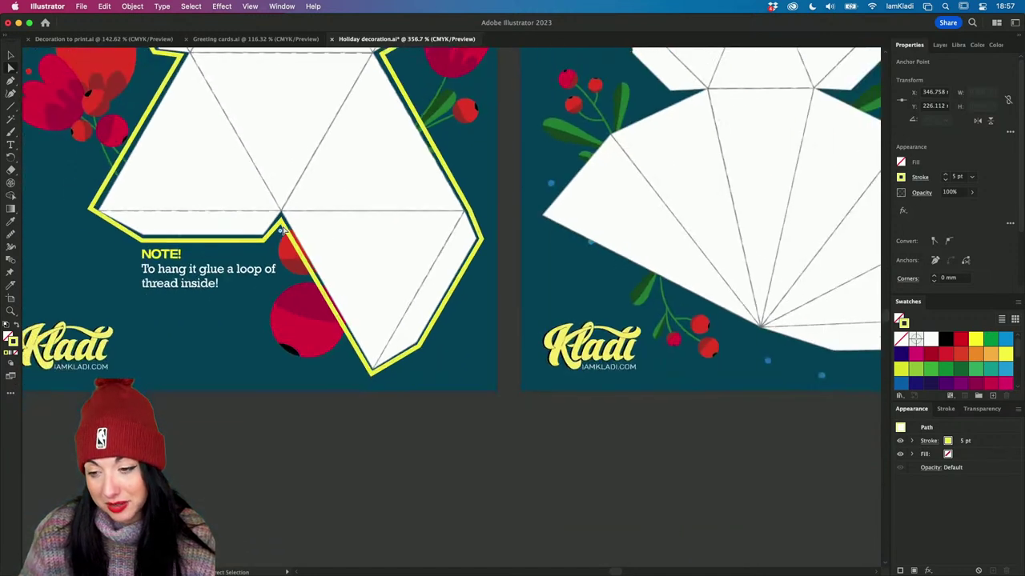
{"action": "scroll", "coordinate": [283, 230], "scroll_direction": "up", "scroll_amount": 2}
{"action": "scroll", "coordinate": [283, 230], "scroll_direction": "up", "scroll_amount": 1}
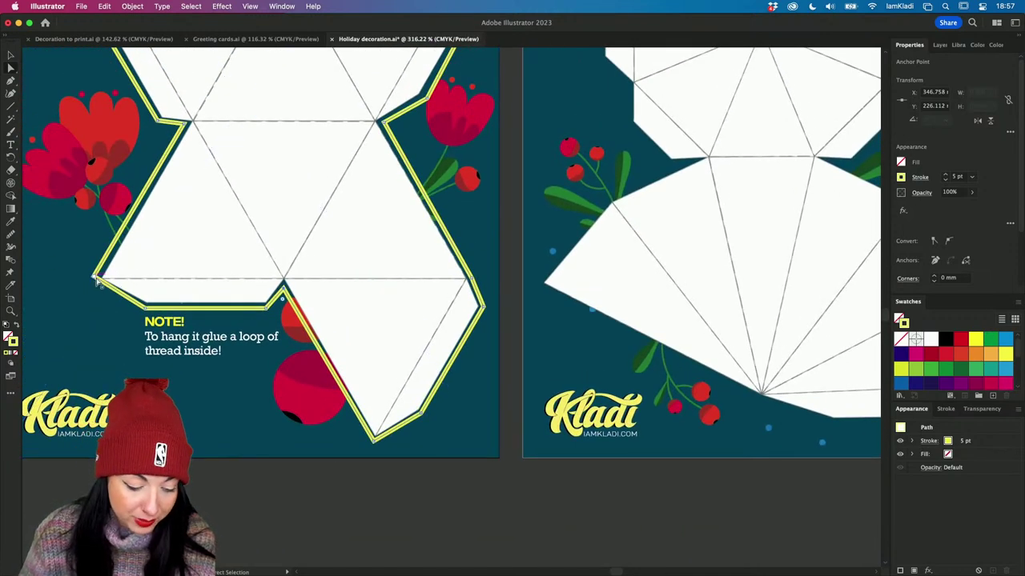
{"action": "left_click", "coordinate": [95, 278]}
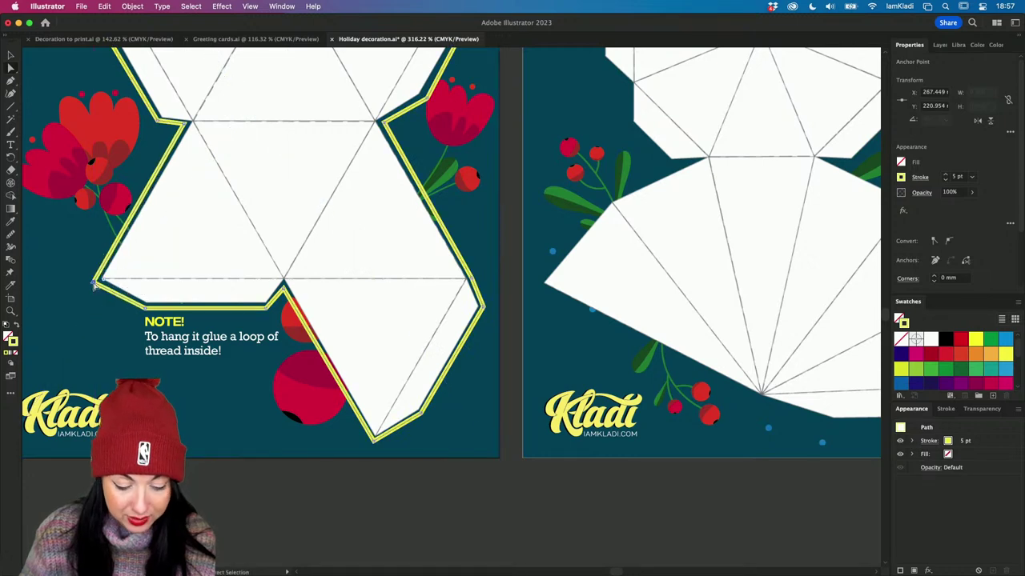
Move the anchors at the top triangle's apex and its left flap's upper corner outward to widen the margin
{"action": "scroll", "coordinate": [206, 342], "scroll_direction": "down", "scroll_amount": 1}
{"action": "scroll", "coordinate": [206, 342], "scroll_direction": "down", "scroll_amount": 3}
{"action": "scroll", "coordinate": [207, 343], "scroll_direction": "up", "scroll_amount": 2}
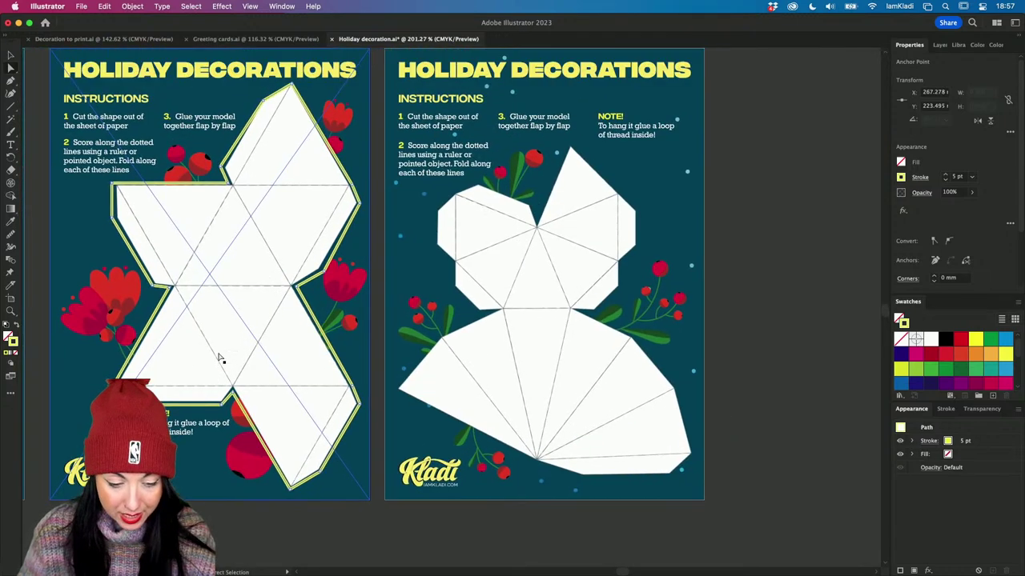
{"action": "scroll", "coordinate": [256, 142], "scroll_direction": "up", "scroll_amount": 4}
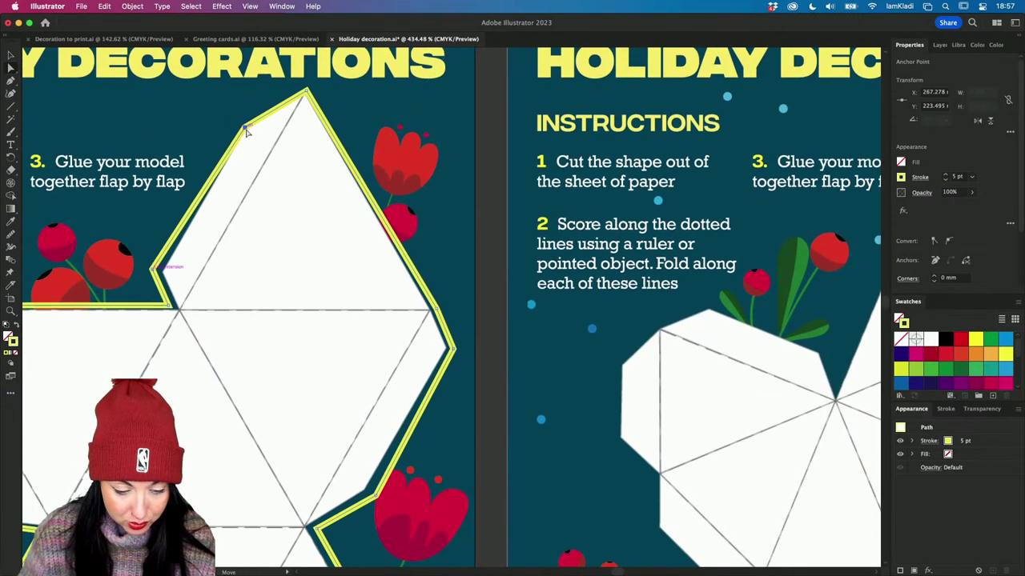
{"action": "left_click", "coordinate": [306, 94]}
{"action": "left_click_drag", "start_coordinate": [306, 94], "coordinate": [306, 88]}
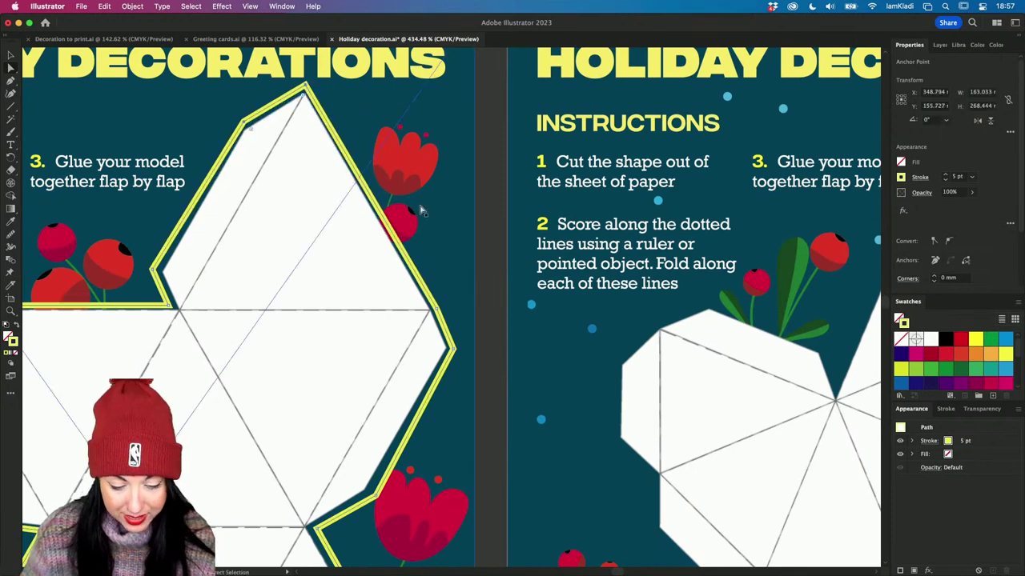
Select the middle artboard's placed template image together with its yellow outline
{"action": "left_click", "coordinate": [420, 212]}
{"action": "scroll", "coordinate": [420, 212], "scroll_direction": "down", "scroll_amount": 3}
{"action": "scroll", "coordinate": [417, 191], "scroll_direction": "down", "scroll_amount": 4}
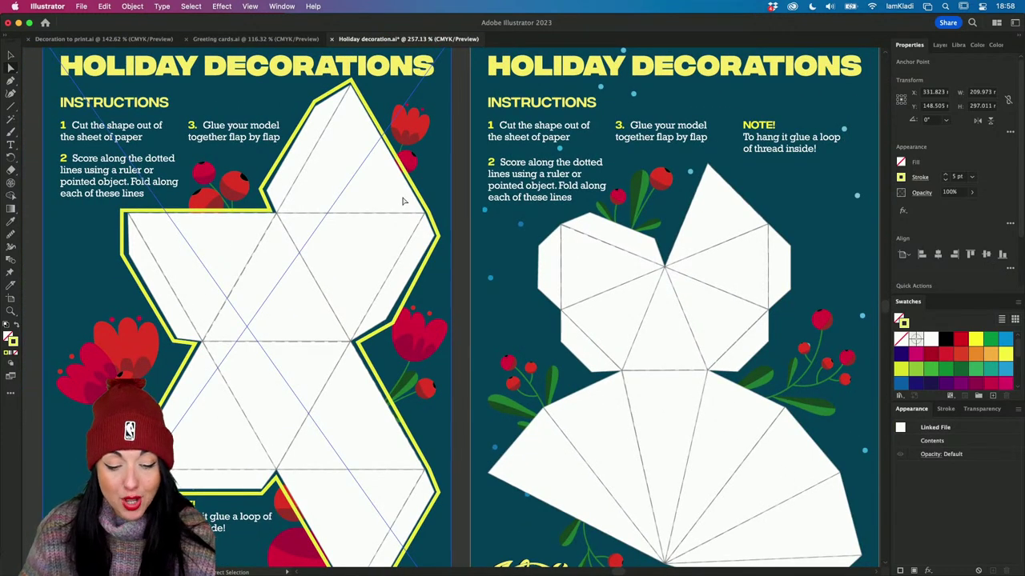
{"action": "scroll", "coordinate": [403, 201], "scroll_direction": "down", "scroll_amount": 3}
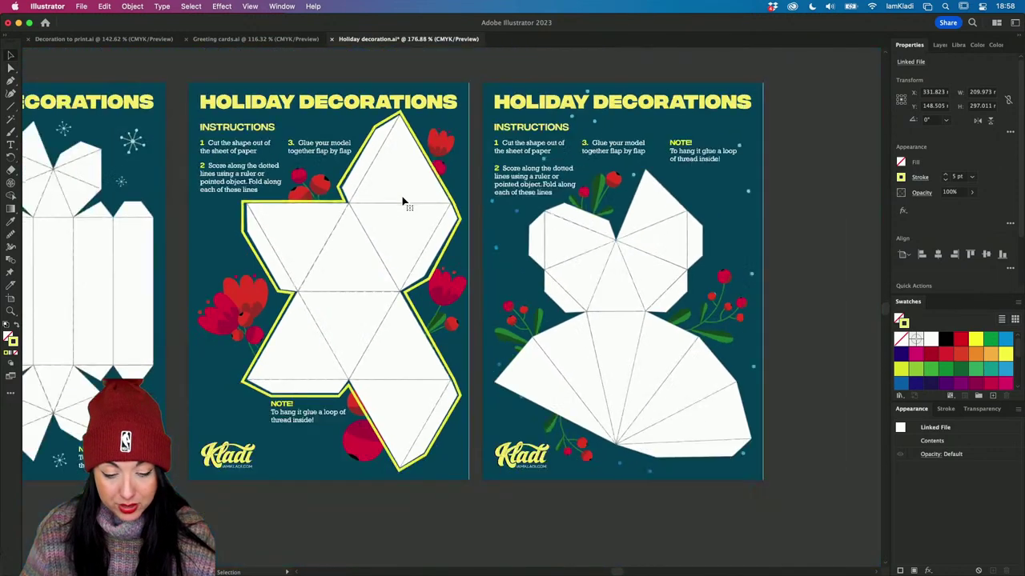
{"action": "scroll", "coordinate": [436, 149], "scroll_direction": "up", "scroll_amount": 3}
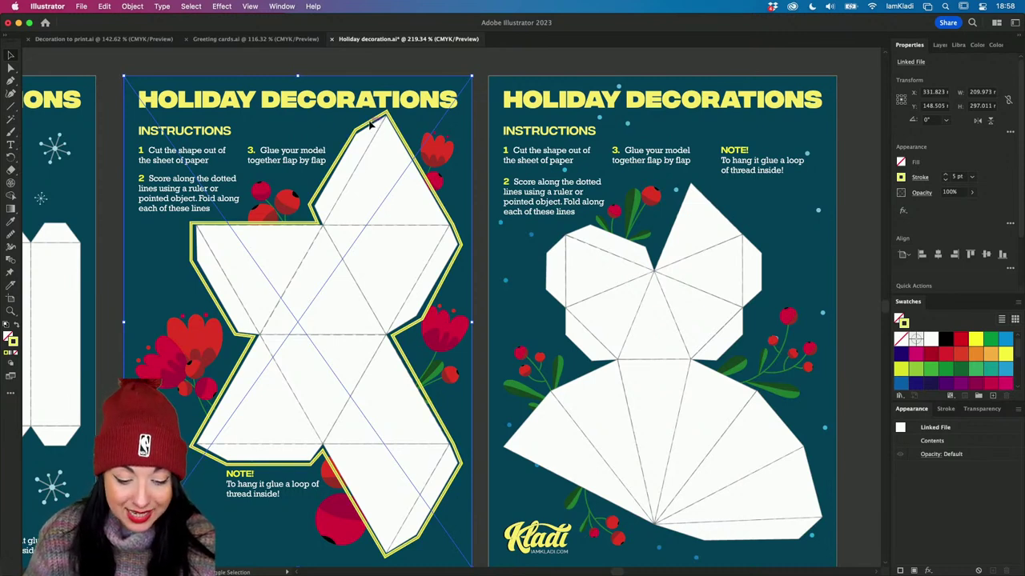
{"action": "left_click", "coordinate": [376, 126], "text": "shift"}
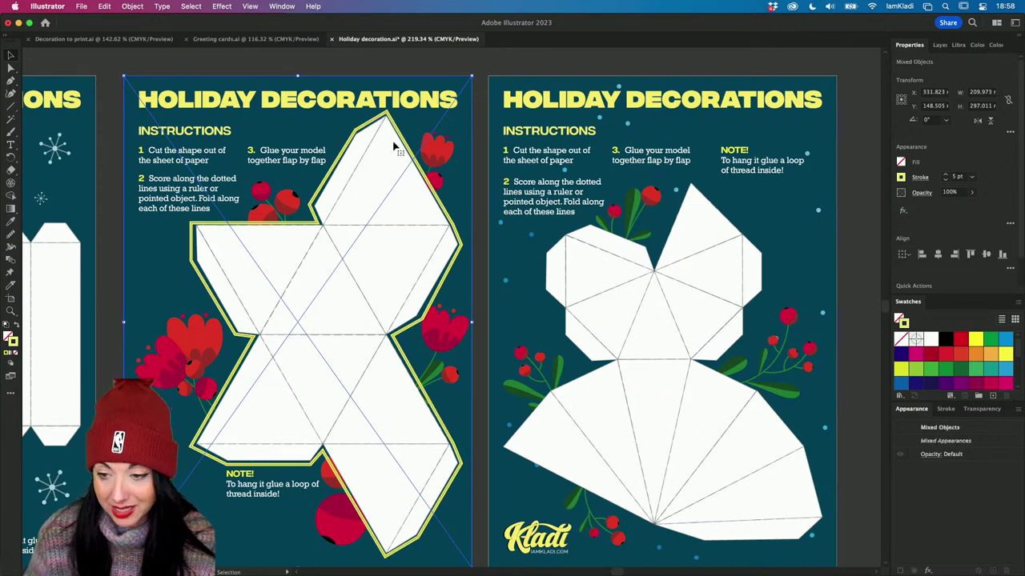
{"action": "scroll", "coordinate": [393, 142], "scroll_direction": "up", "scroll_amount": 5}
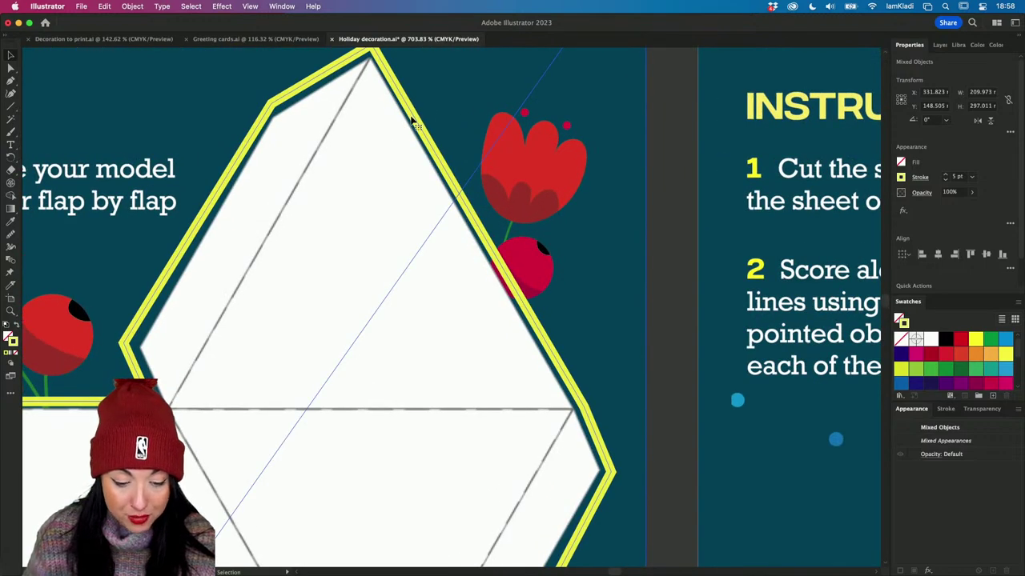
{"action": "scroll", "coordinate": [415, 116], "scroll_direction": "down", "scroll_amount": 6}
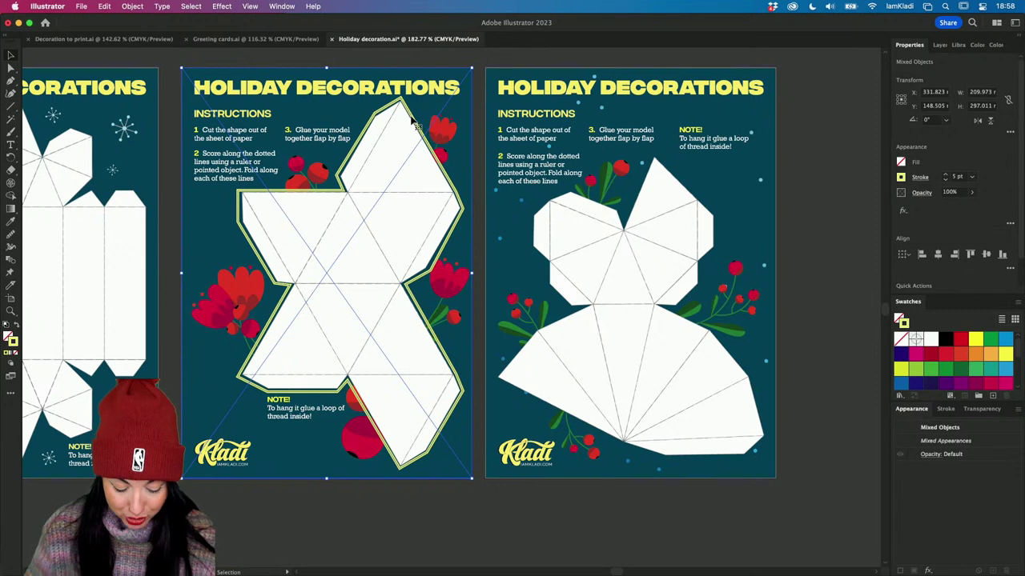
Try to clip the middle artboard's template image with the yellow outline
{"action": "key", "text": "super+7"}
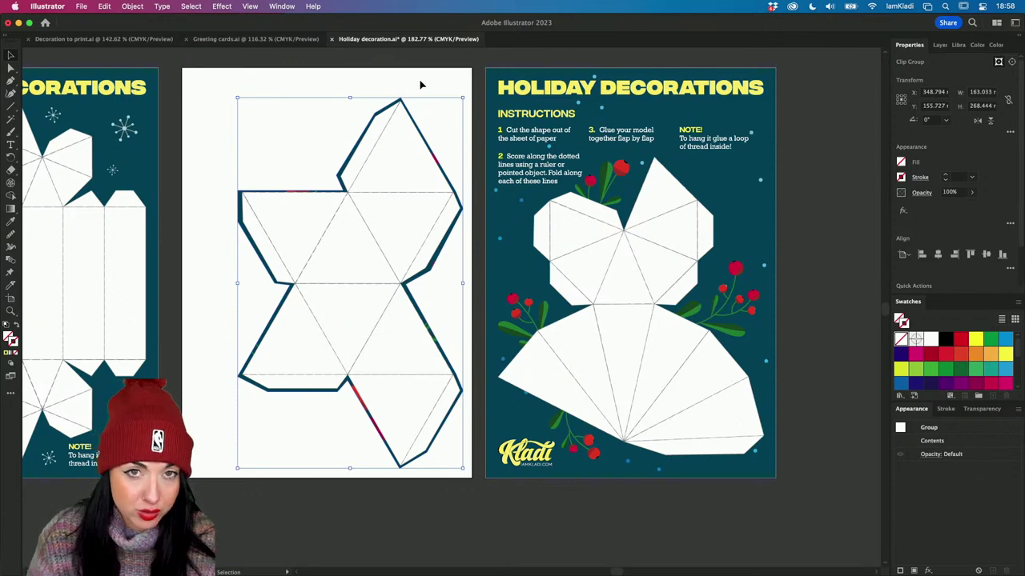
{"action": "key", "text": "super+z"}
{"action": "key", "text": "super+z"}
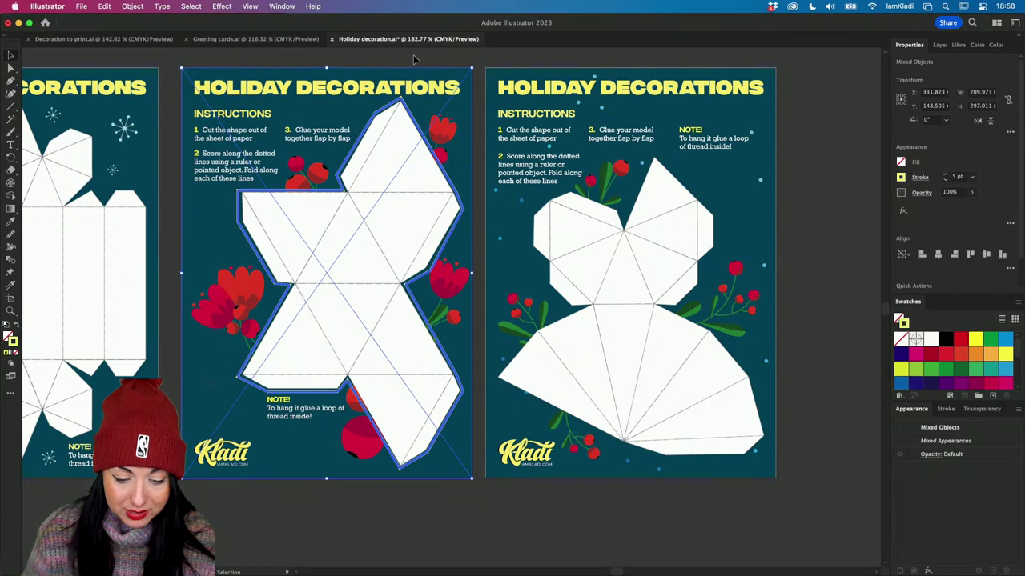
Select the yellow outline and swap its fill and stroke colours back and forth, ending on a yellow stroke without fill
{"action": "left_click", "coordinate": [412, 115]}
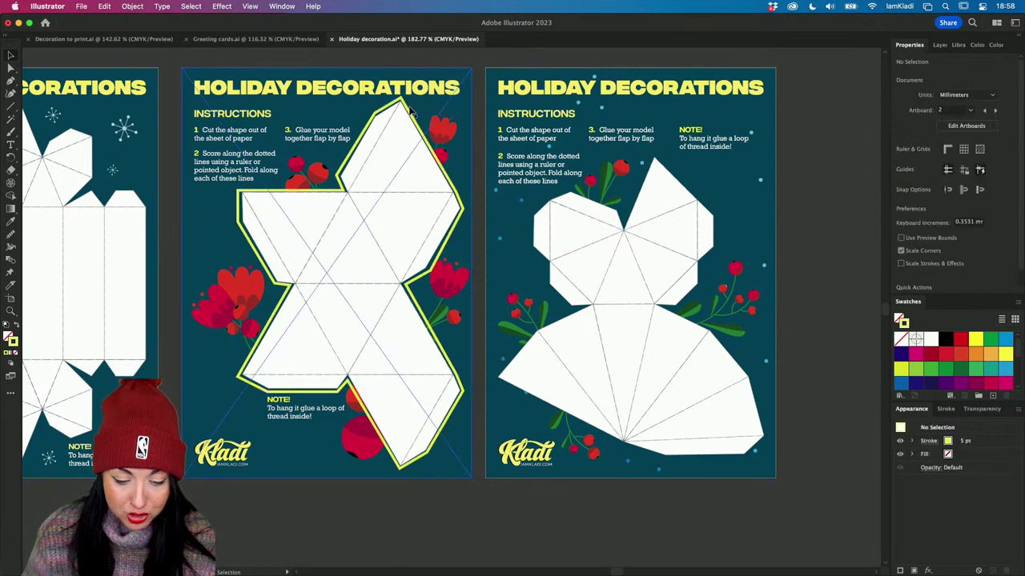
{"action": "left_click", "coordinate": [13, 339]}
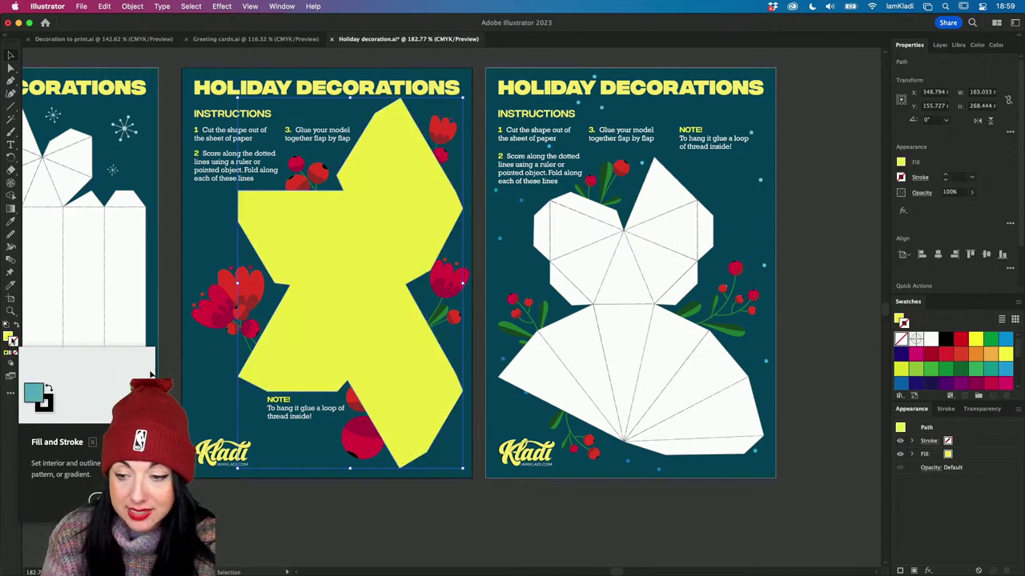
{"action": "left_click", "coordinate": [15, 337]}
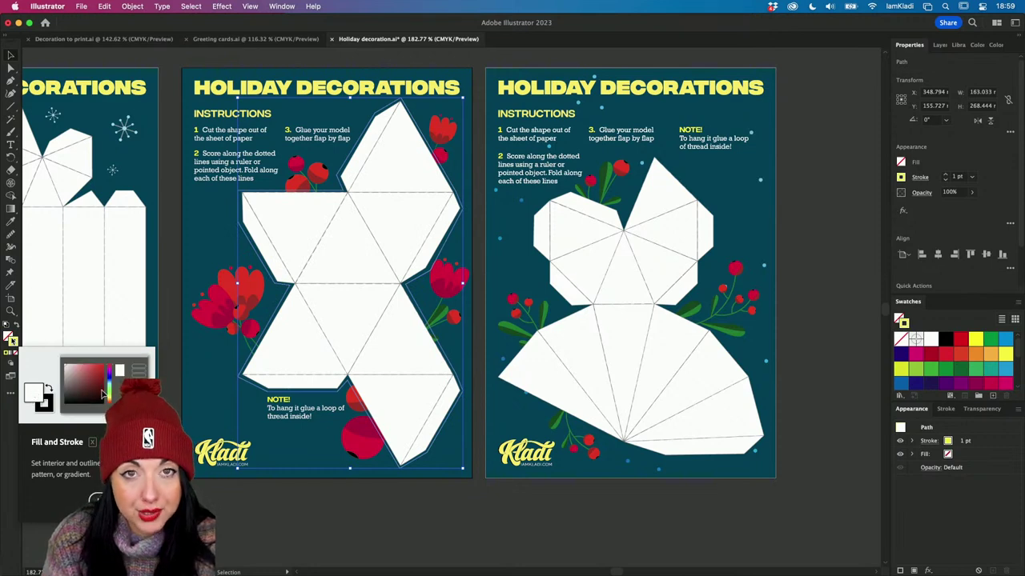
{"action": "left_click", "coordinate": [14, 336]}
{"action": "left_click", "coordinate": [15, 336]}
{"action": "left_click", "coordinate": [14, 336]}
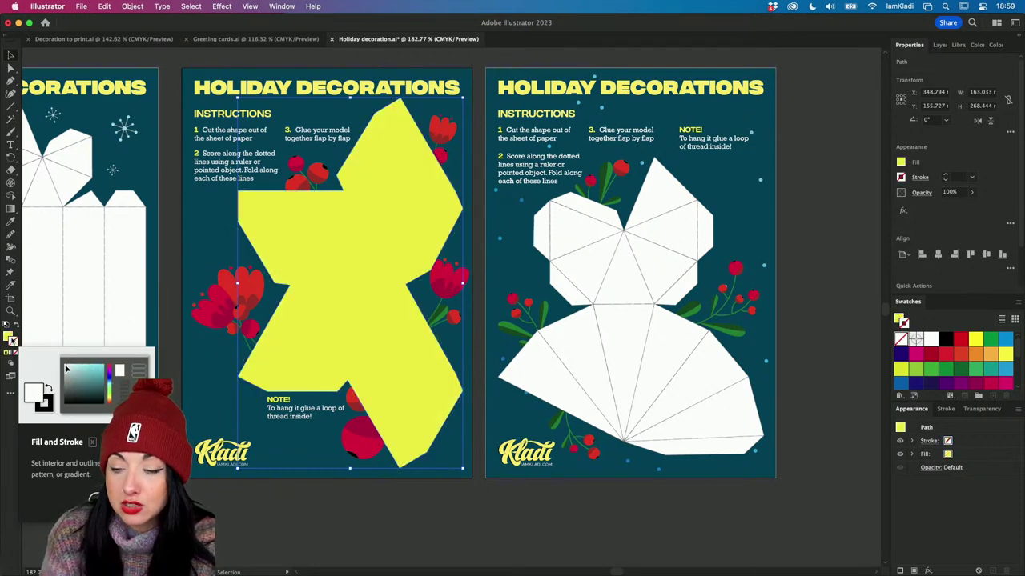
{"action": "left_click", "coordinate": [15, 336]}
Toggle the outline's stroke and fill colours four more times, keeping yellow as the stroke
{"action": "scroll", "coordinate": [277, 176], "scroll_direction": "up", "scroll_amount": 5}
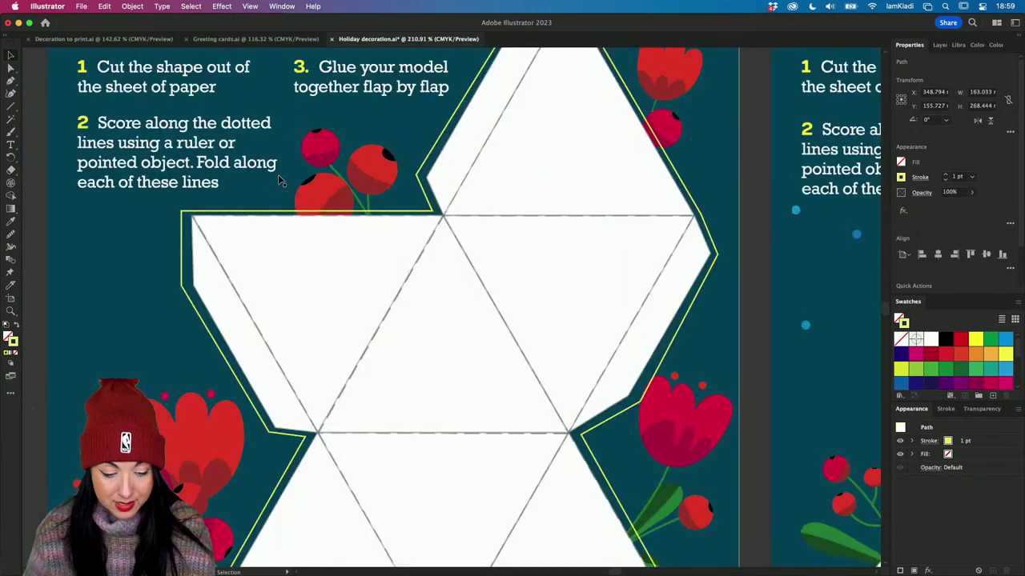
{"action": "scroll", "coordinate": [200, 238], "scroll_direction": "up", "scroll_amount": 5}
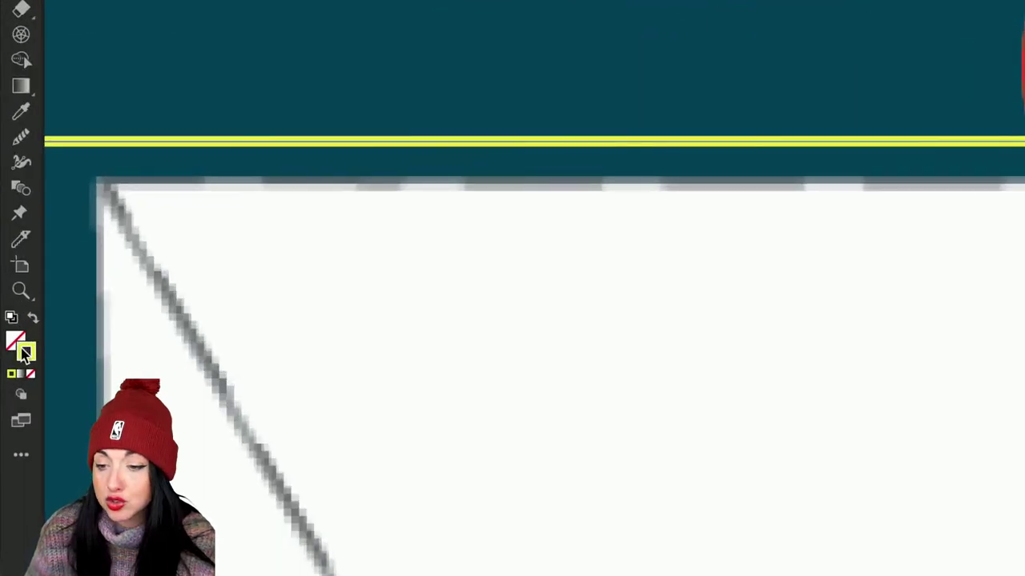
{"action": "double_click", "coordinate": [26, 352]}
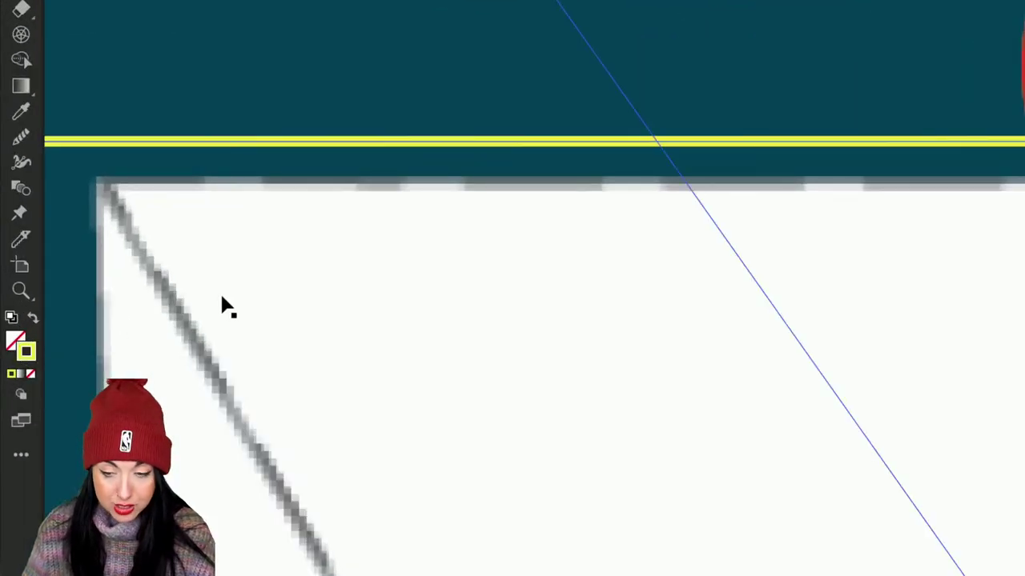
{"action": "key", "text": "shift+x"}
{"action": "key", "text": "shift+x"}
{"action": "key", "text": "shift+x"}
{"action": "key", "text": "shift+x"}
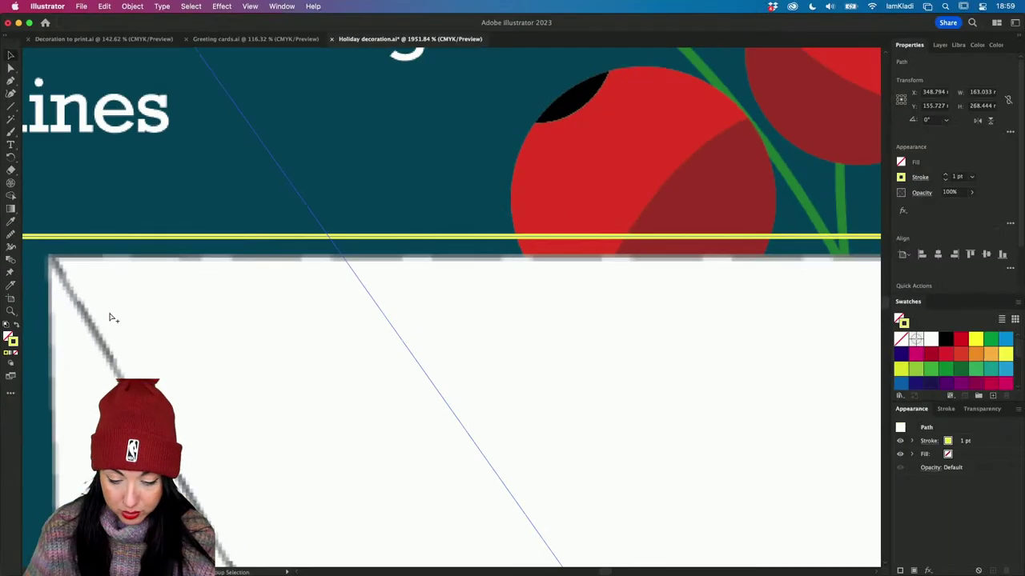
Swap the outline's stroke and fill so it becomes a solid yellow shape without stroke, and deselect it
{"action": "scroll", "coordinate": [223, 304], "scroll_direction": "down", "scroll_amount": 5}
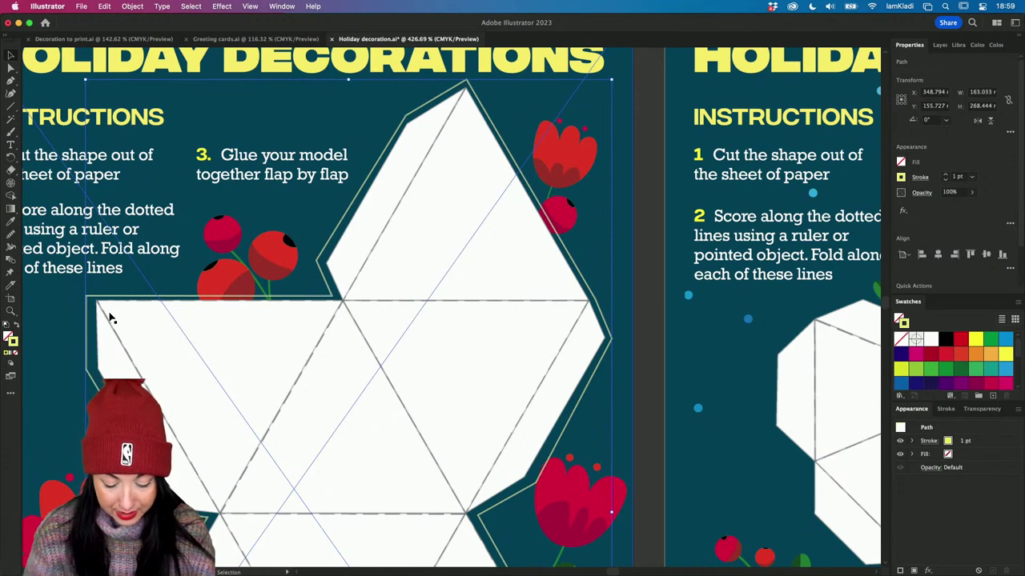
{"action": "key", "text": "shift+x"}
{"action": "scroll", "coordinate": [111, 317], "scroll_direction": "down", "scroll_amount": 5}
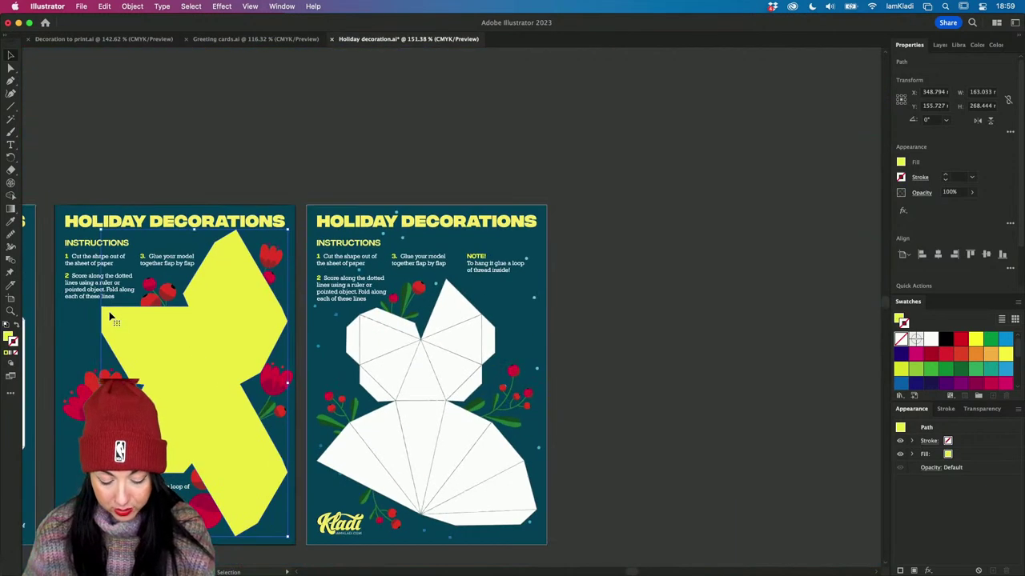
{"action": "left_click", "coordinate": [332, 160]}
{"action": "scroll", "coordinate": [331, 160], "scroll_direction": "left", "scroll_amount": 3}
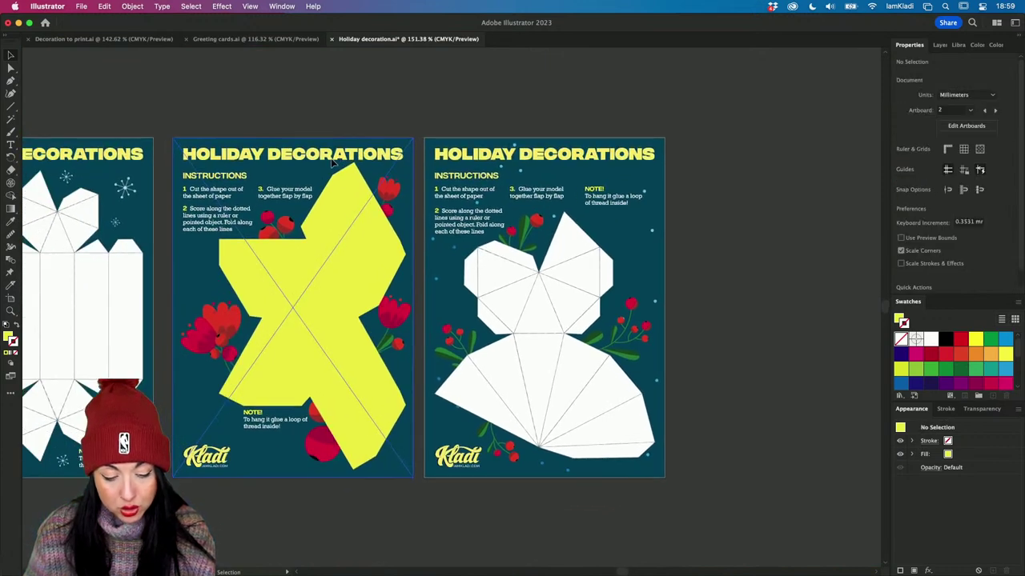
Select the yellow shape together with the template image beneath it and look up the command for making a clipping mask
{"action": "scroll", "coordinate": [332, 160], "scroll_direction": "up", "scroll_amount": 5}
{"action": "scroll", "coordinate": [331, 158], "scroll_direction": "down", "scroll_amount": 2}
{"action": "scroll", "coordinate": [330, 158], "scroll_direction": "left", "scroll_amount": 2}
{"action": "left_click", "coordinate": [368, 216]}
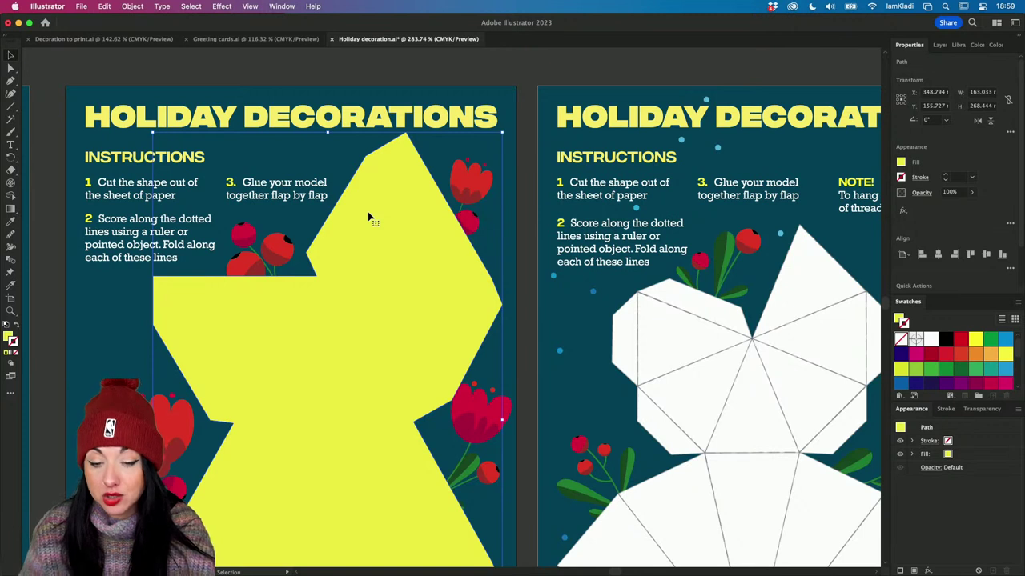
{"action": "key", "text": "super+a"}
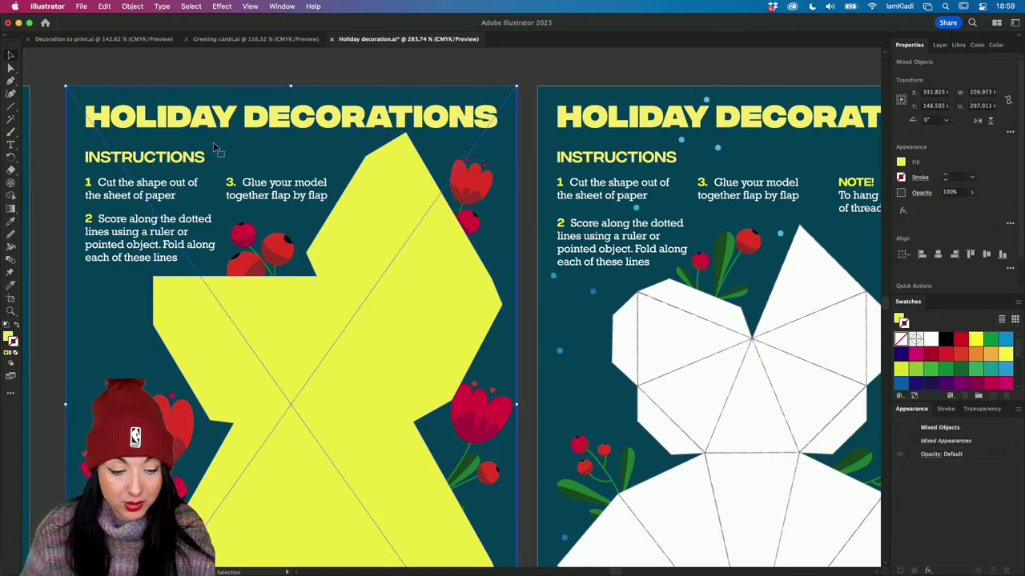
{"action": "left_click", "coordinate": [132, 5]}
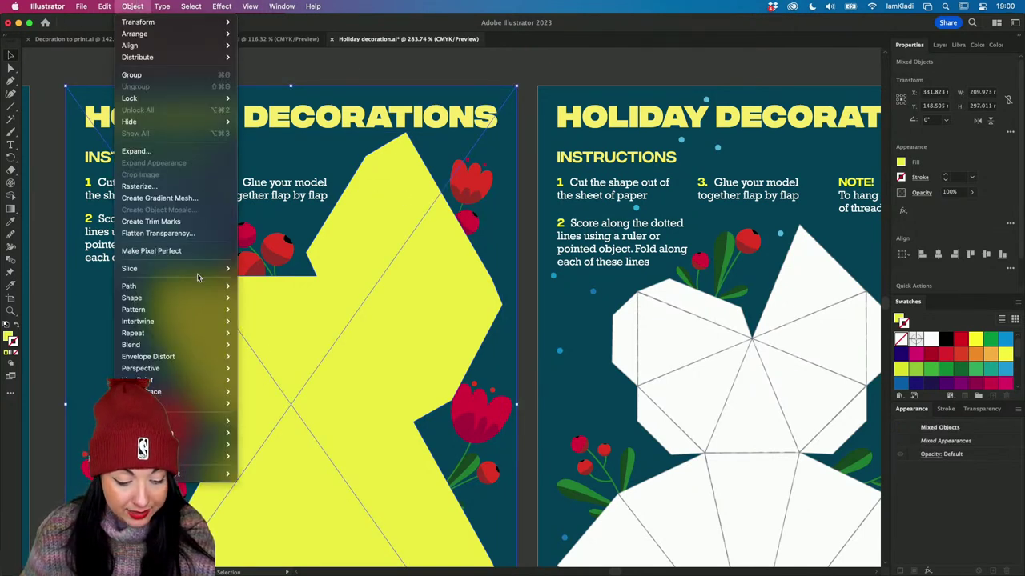
{"action": "mouse_move", "coordinate": [193, 289]}
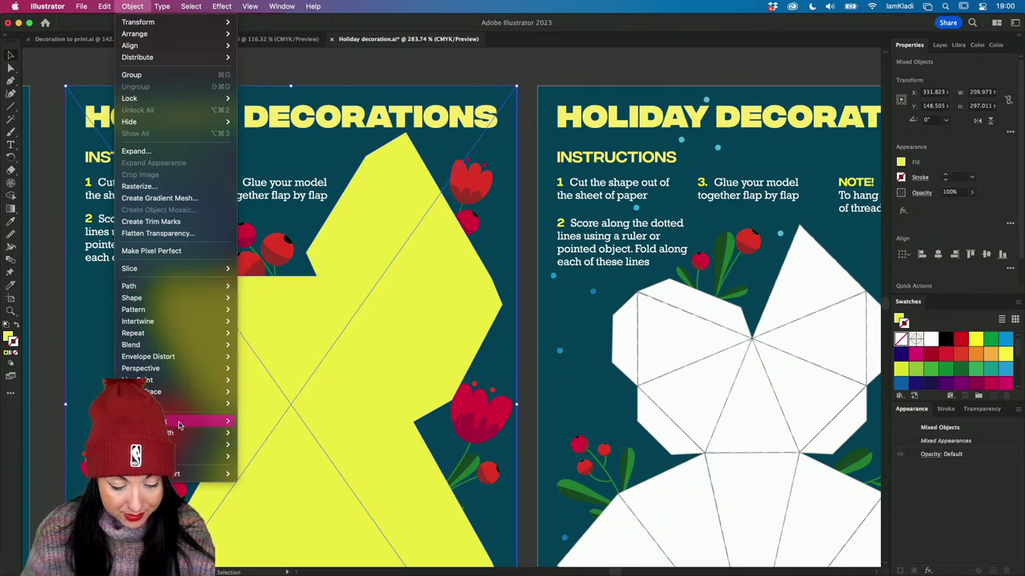
{"action": "mouse_move", "coordinate": [180, 421]}
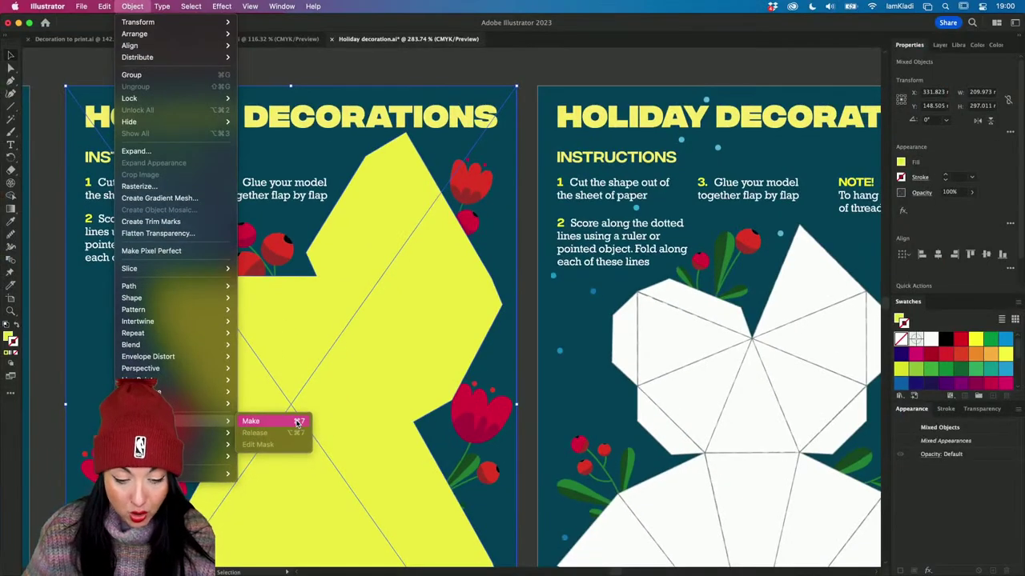
{"action": "left_click", "coordinate": [447, 78]}
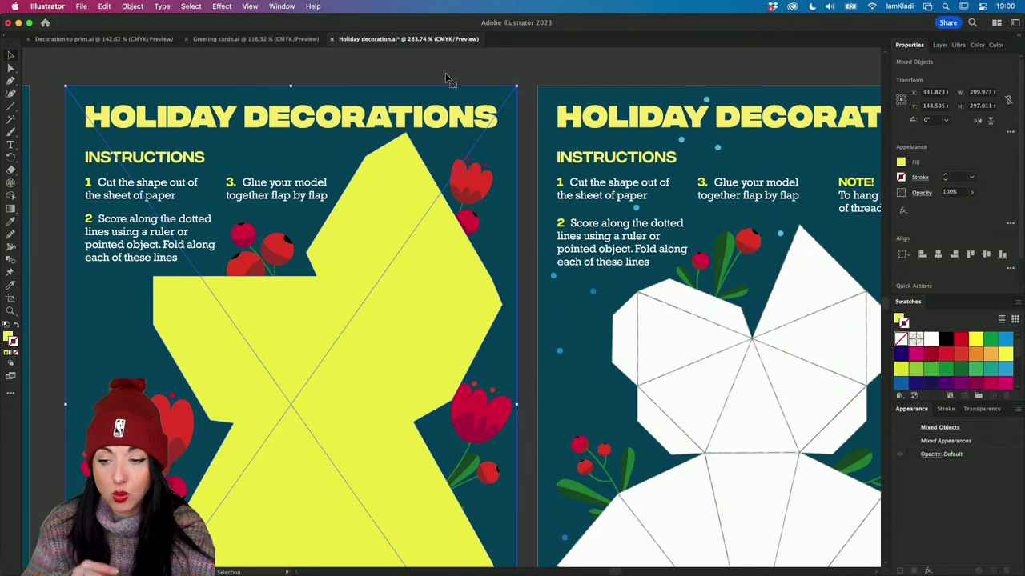
Place a copy of the yellow shape on the empty canvas below the middle artboard
{"action": "scroll", "coordinate": [446, 79], "scroll_direction": "down", "scroll_amount": 5}
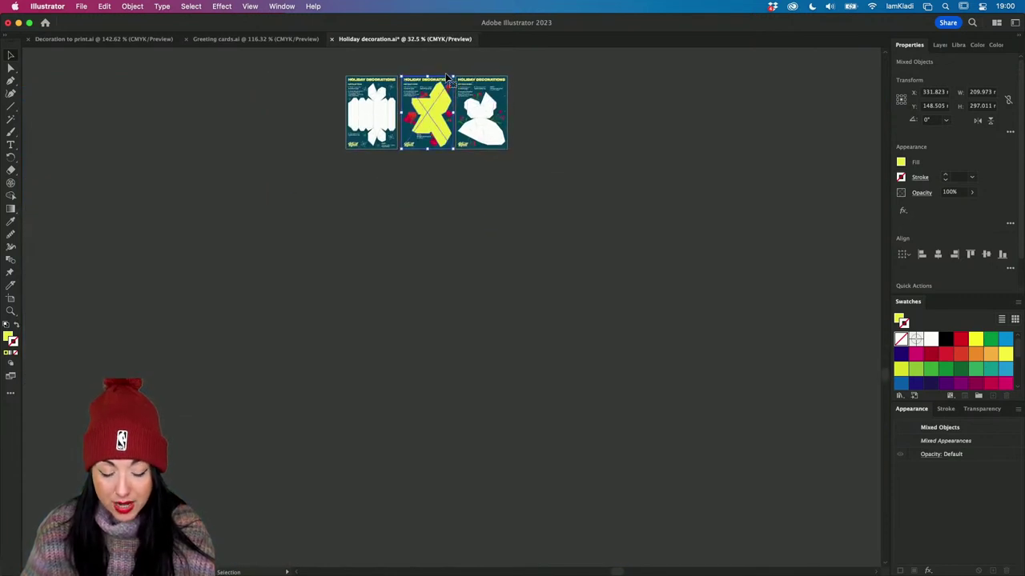
{"action": "scroll", "coordinate": [418, 126], "scroll_direction": "up", "scroll_amount": 2}
{"action": "left_click", "coordinate": [693, 196]}
{"action": "left_click", "coordinate": [411, 191]}
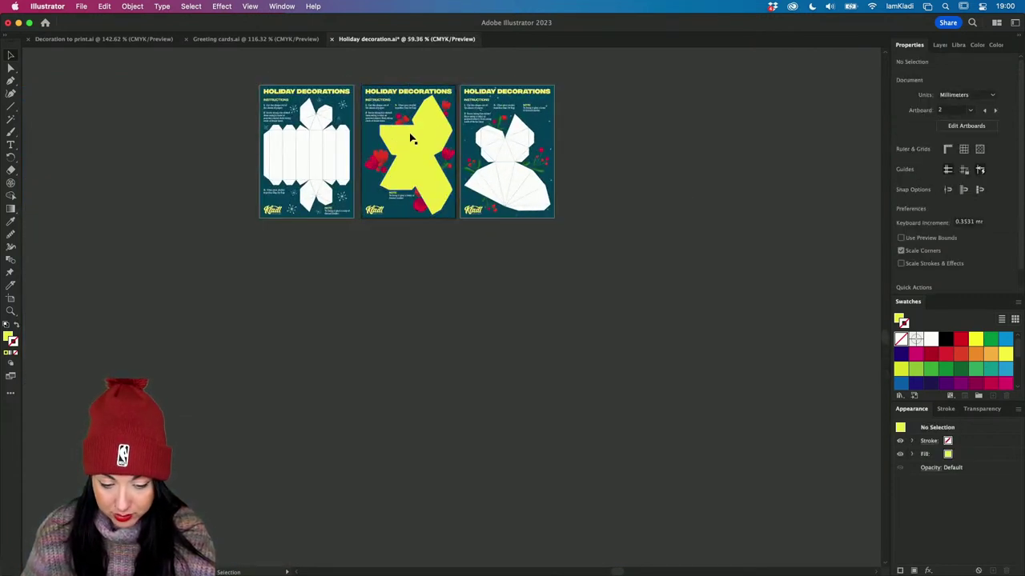
{"action": "left_click_drag", "start_coordinate": [411, 190], "coordinate": [417, 366]}
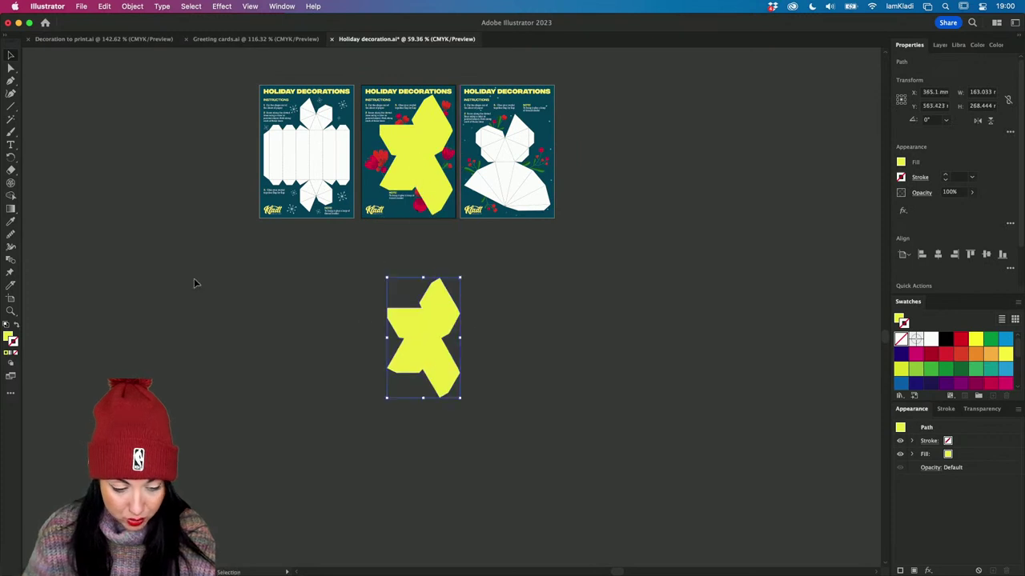
Draw a square about 91 mm wide beside the yellow copy and fully round its corners into a circle
{"action": "left_click", "coordinate": [11, 197]}
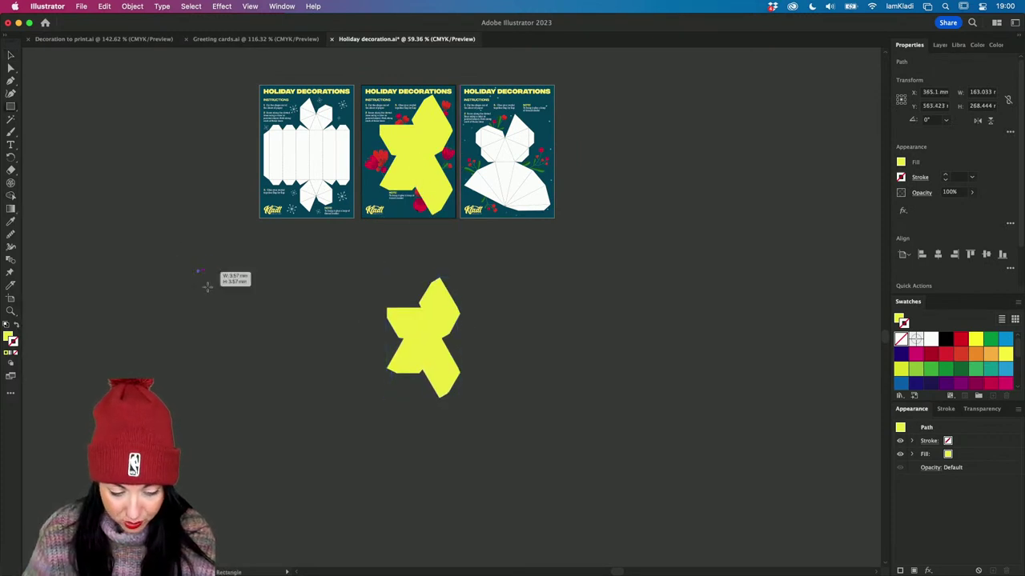
{"action": "left_click_drag", "start_coordinate": [198, 272], "coordinate": [239, 313]}
{"action": "left_click_drag", "start_coordinate": [204, 280], "coordinate": [245, 329]}
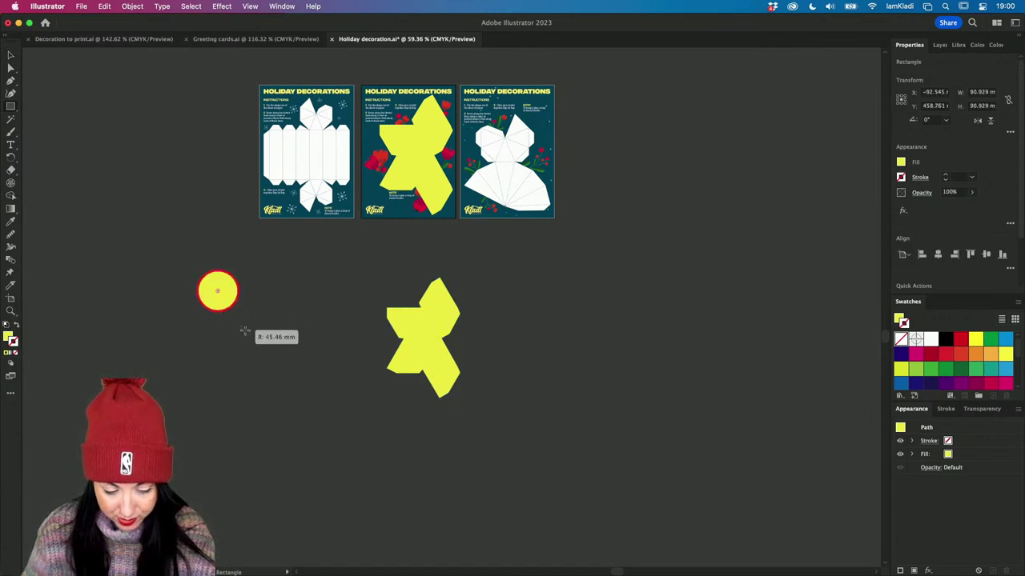
{"action": "key", "text": "v"}
{"action": "left_click_drag", "start_coordinate": [221, 296], "coordinate": [326, 312]}
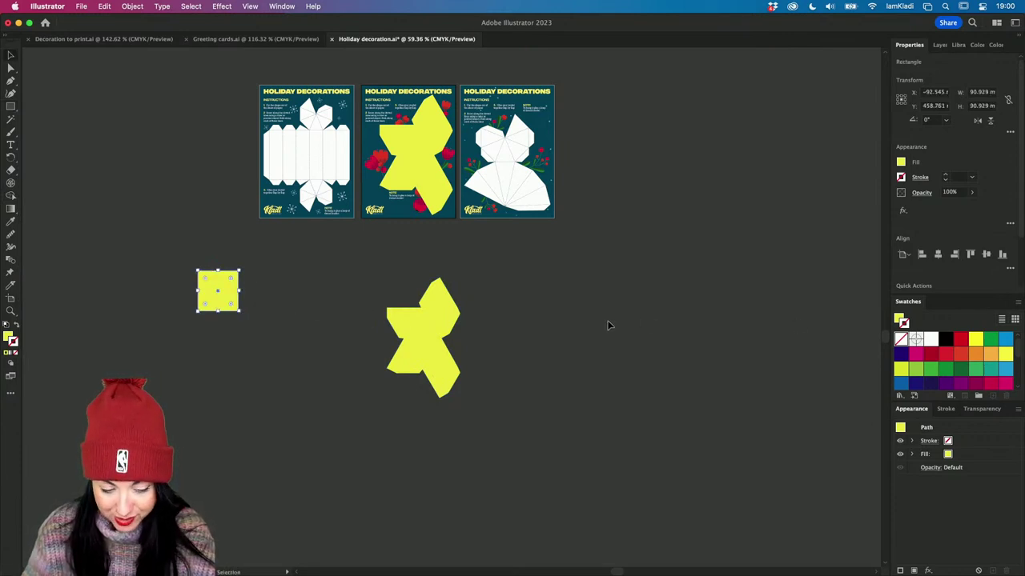
{"action": "left_click_drag", "start_coordinate": [205, 282], "coordinate": [238, 312]}
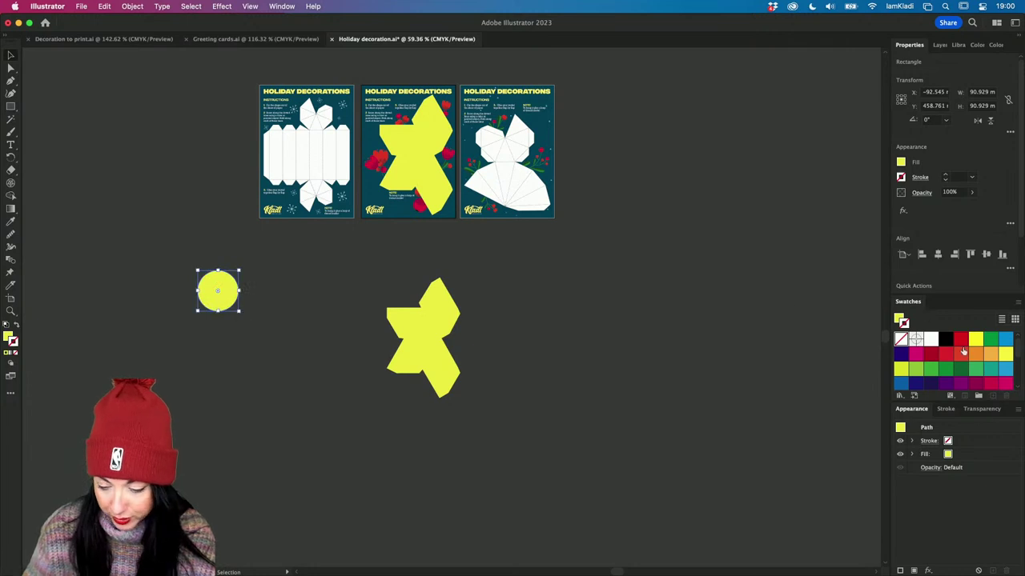
Give the circle a CMYK Cyan fill with a 1 pt yellow stroke
{"action": "left_click", "coordinate": [1006, 340]}
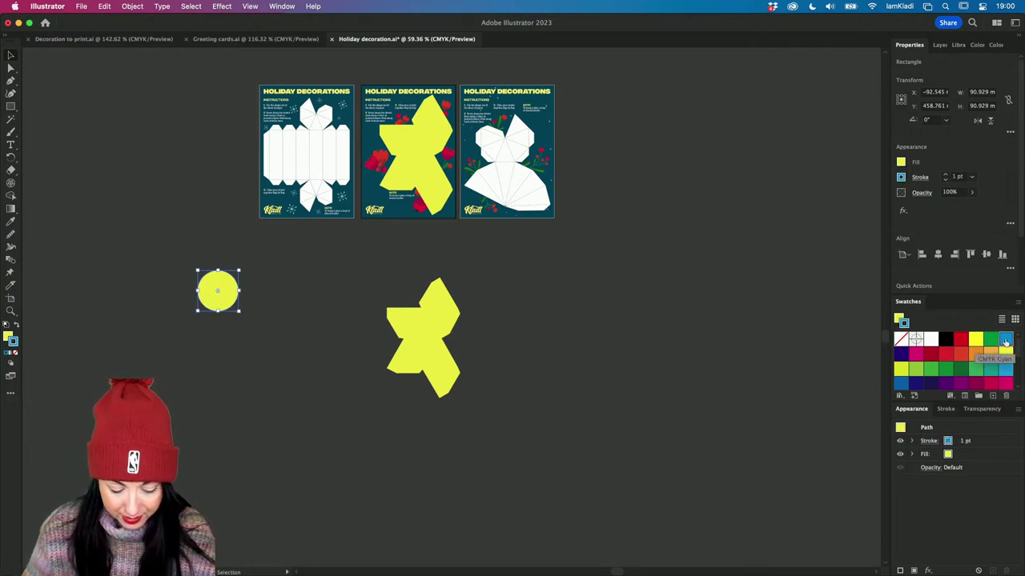
{"action": "key", "text": "shift+x"}
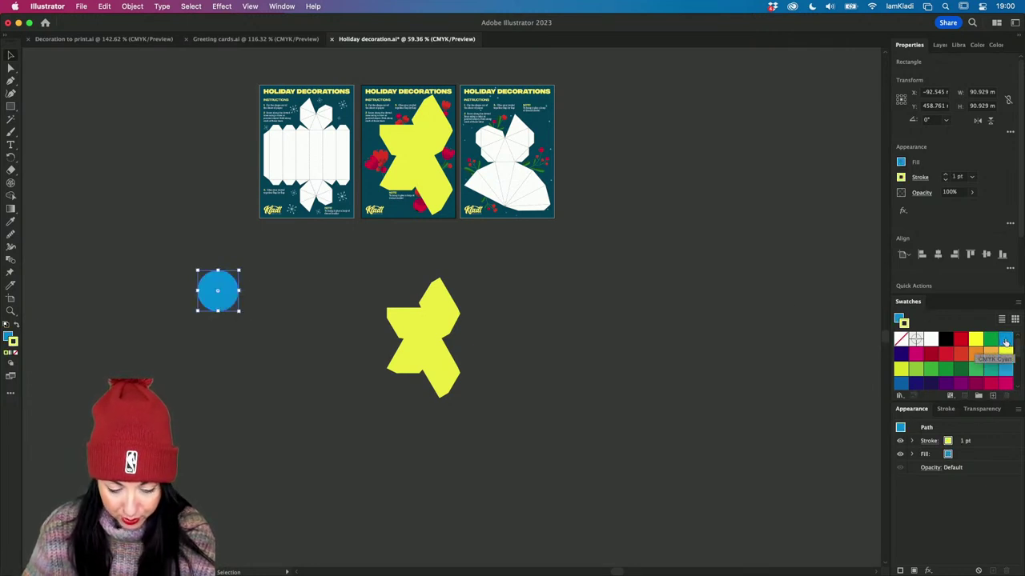
{"action": "left_click", "coordinate": [270, 364]}
Place a copy of the cyan circle diagonally below it and give the copy a dark red fill with a cyan stroke
{"action": "left_click_drag", "start_coordinate": [220, 296], "coordinate": [253, 345]}
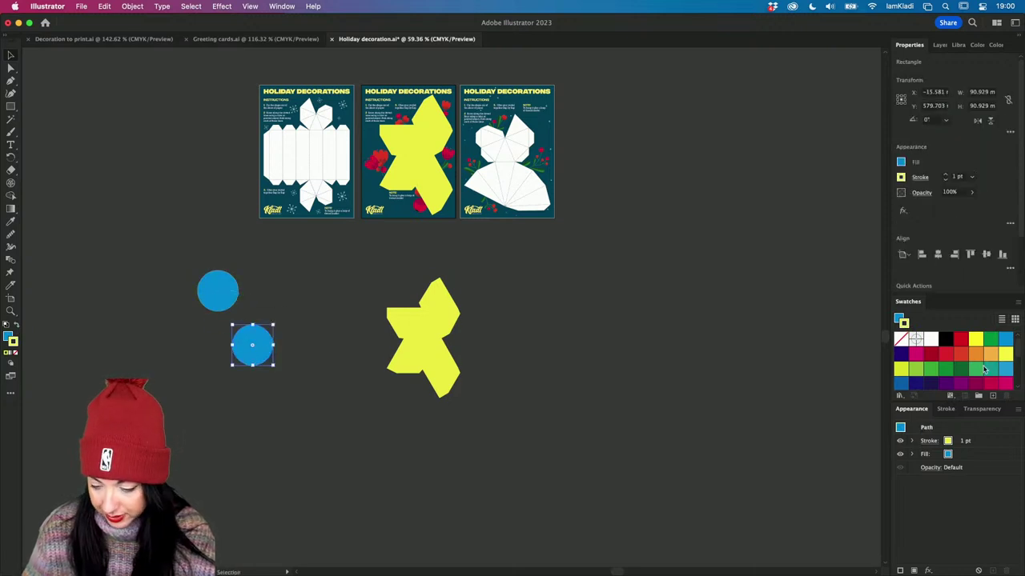
{"action": "key", "text": "shift+x"}
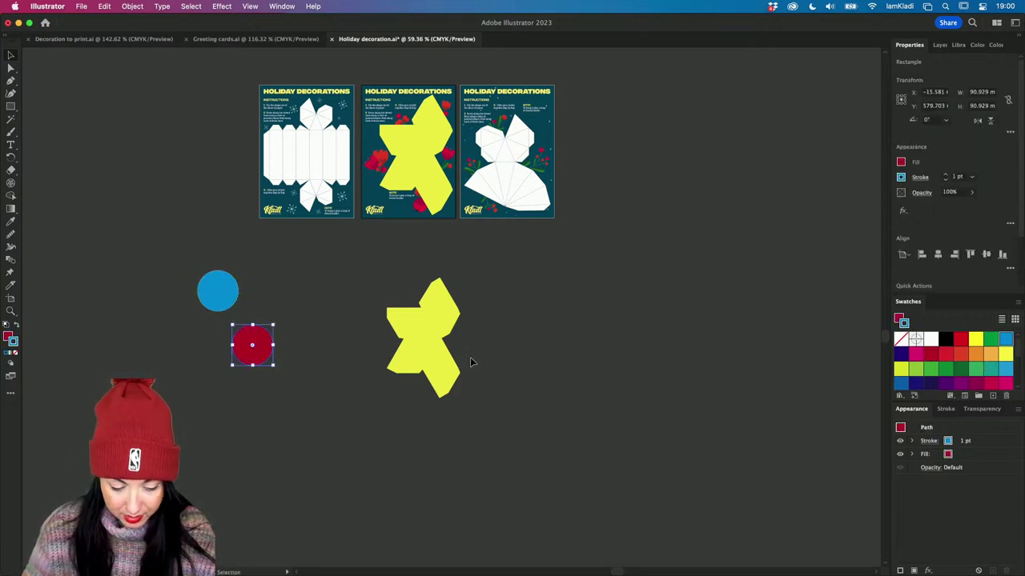
{"action": "left_click", "coordinate": [243, 394]}
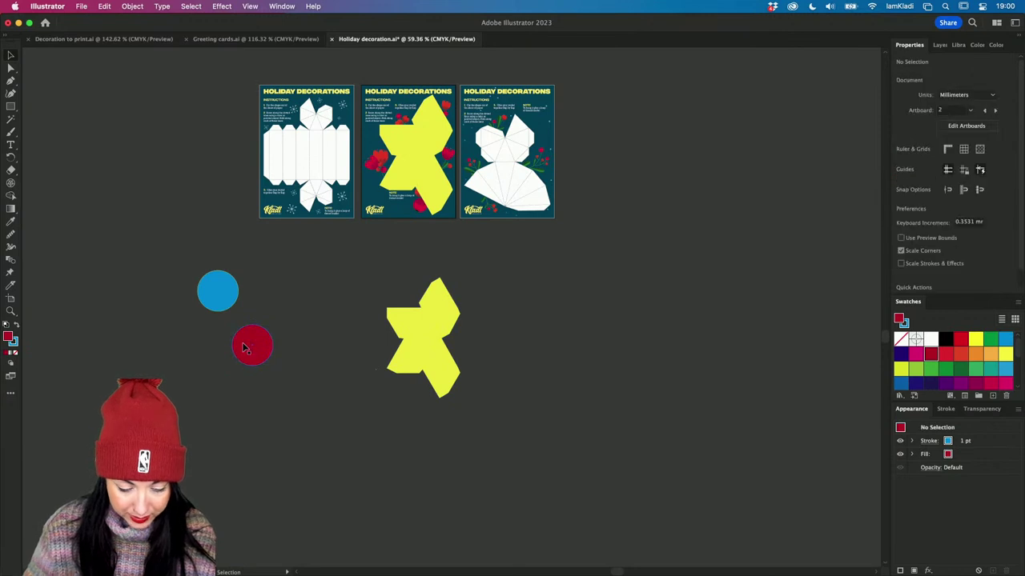
Add a third copy of the circle between the cyan and red ones and fill it with dark navy blue
{"action": "left_click_drag", "start_coordinate": [244, 342], "coordinate": [248, 319]}
{"action": "left_click", "coordinate": [902, 353]}
{"action": "left_click", "coordinate": [344, 272]}
Move the yellow shape copy so it lies behind the three circles, and group the circles together
{"action": "scroll", "coordinate": [224, 313], "scroll_direction": "up", "scroll_amount": 5}
{"action": "left_click_drag", "start_coordinate": [731, 341], "coordinate": [238, 277]}
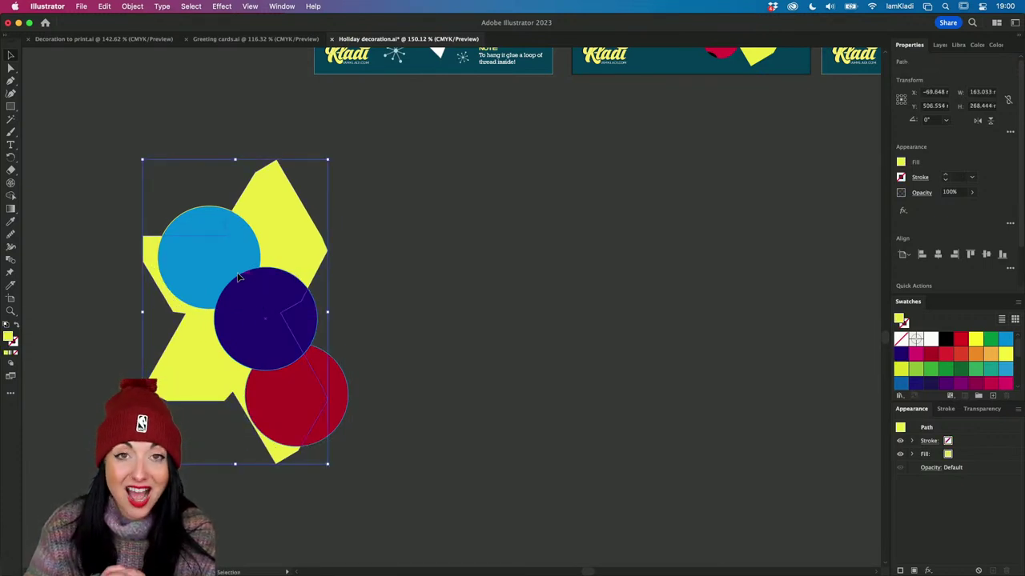
{"action": "left_click", "coordinate": [204, 238]}
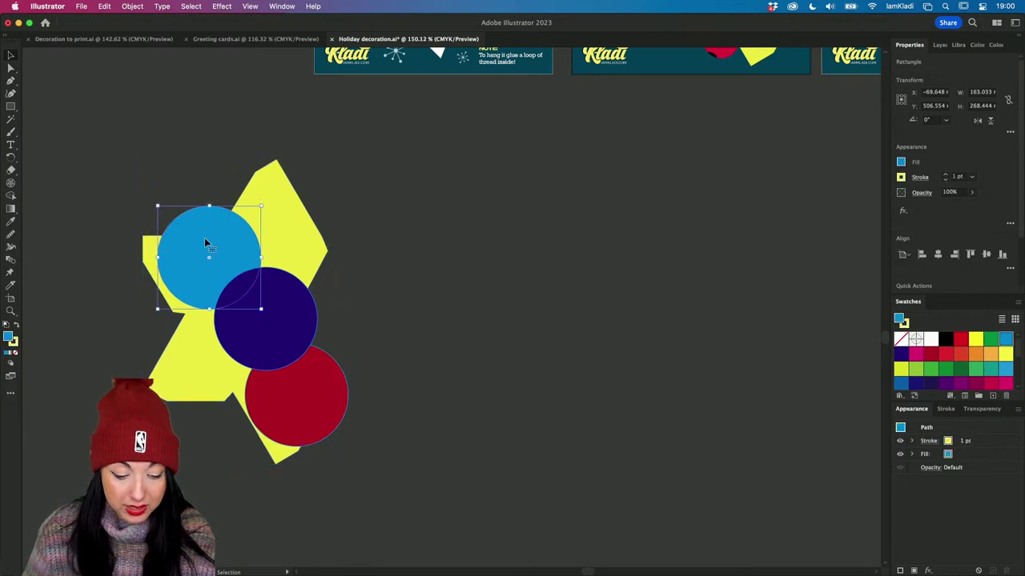
{"action": "left_click", "coordinate": [289, 295], "text": "shift"}
{"action": "left_click", "coordinate": [313, 408], "text": "shift"}
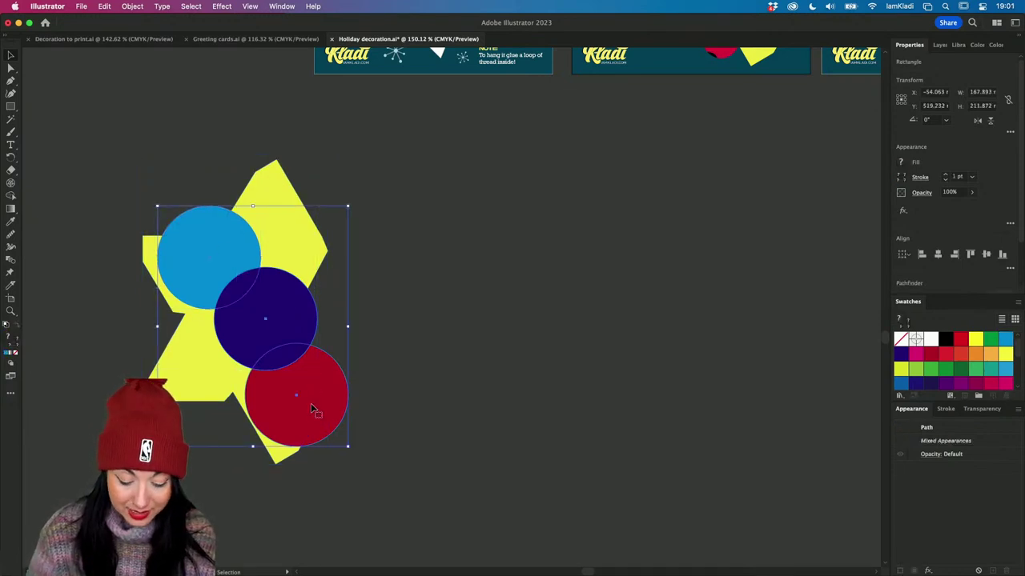
{"action": "key", "text": "super+g"}
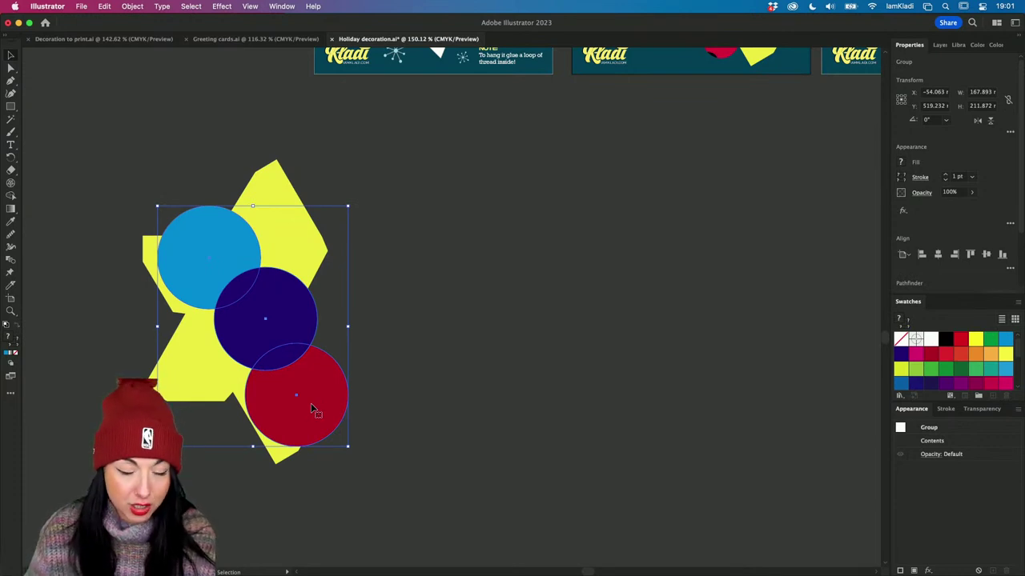
Shift the group of circles slightly over the yellow shape and send the group behind it
{"action": "left_click_drag", "start_coordinate": [267, 331], "coordinate": [289, 325]}
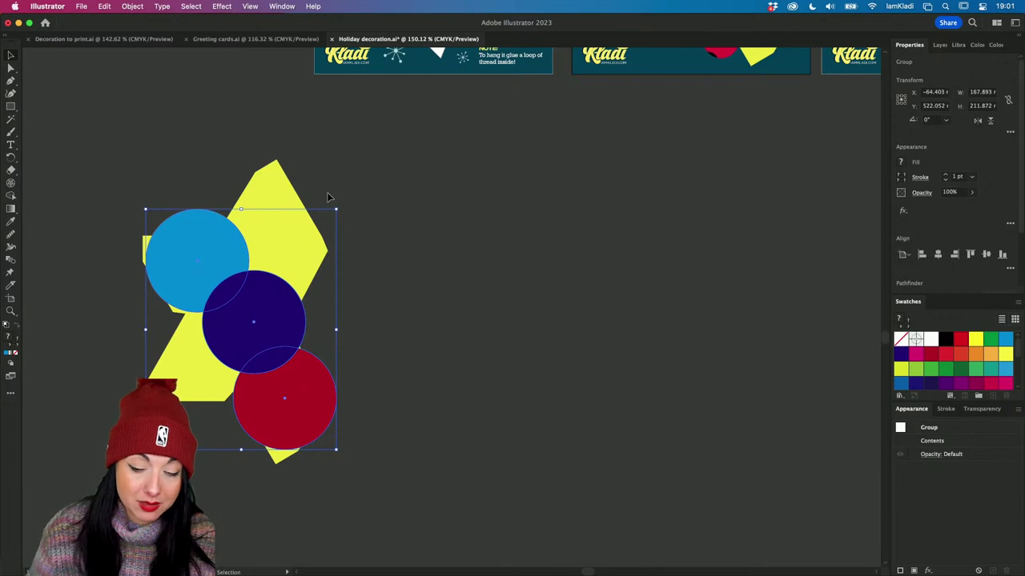
{"action": "key", "text": "a"}
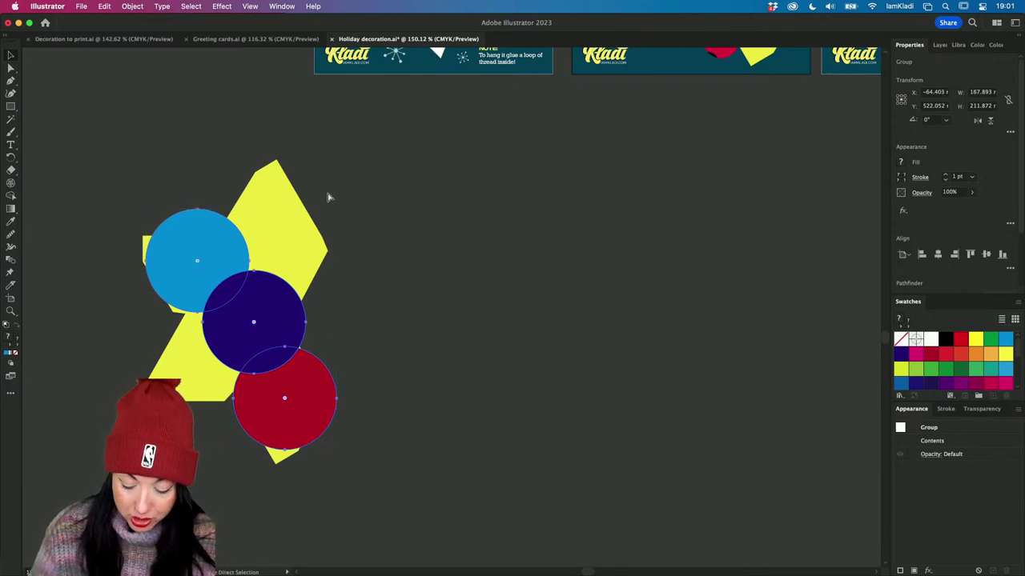
{"action": "key", "text": "super+shift+bracketleft"}
{"action": "key", "text": "v"}
{"action": "left_click", "coordinate": [400, 219]}
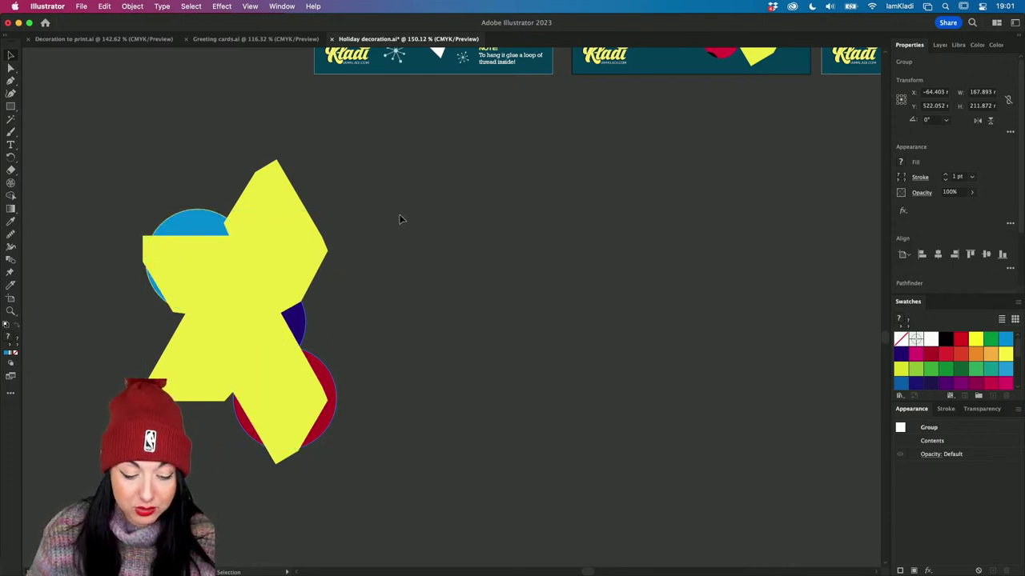
{"action": "left_click", "coordinate": [306, 249]}
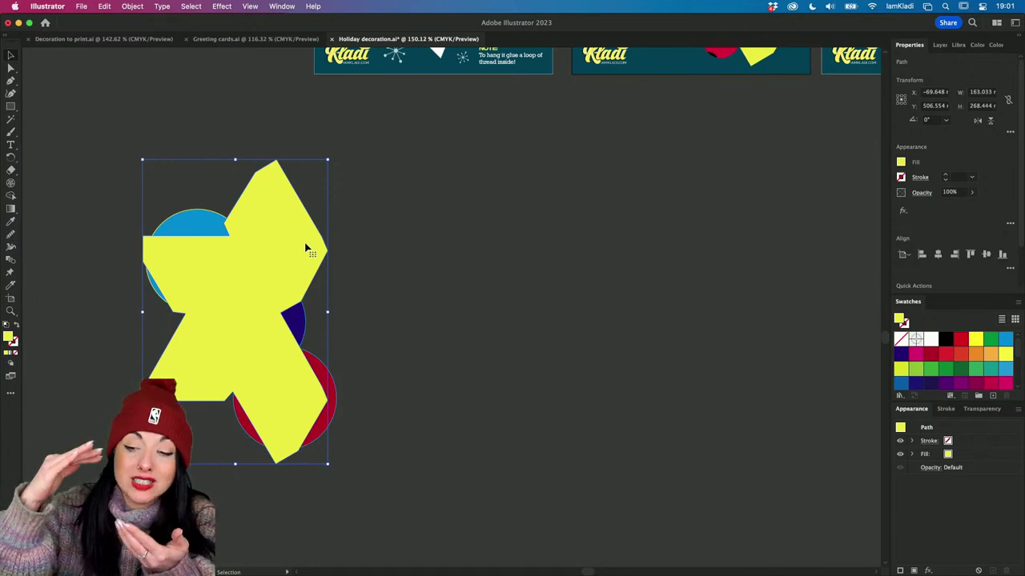
Move the yellow shape and circles together toward the middle of the empty canvas and mask the circles with the yellow shape
{"action": "key", "text": "super+a"}
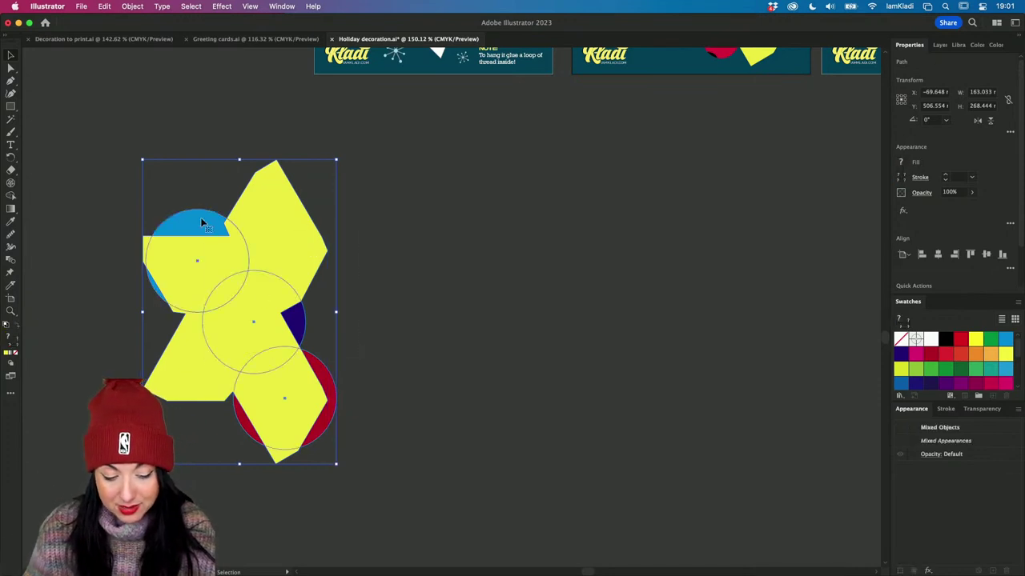
{"action": "left_click_drag", "start_coordinate": [212, 217], "coordinate": [378, 225]}
{"action": "left_click", "coordinate": [540, 312]}
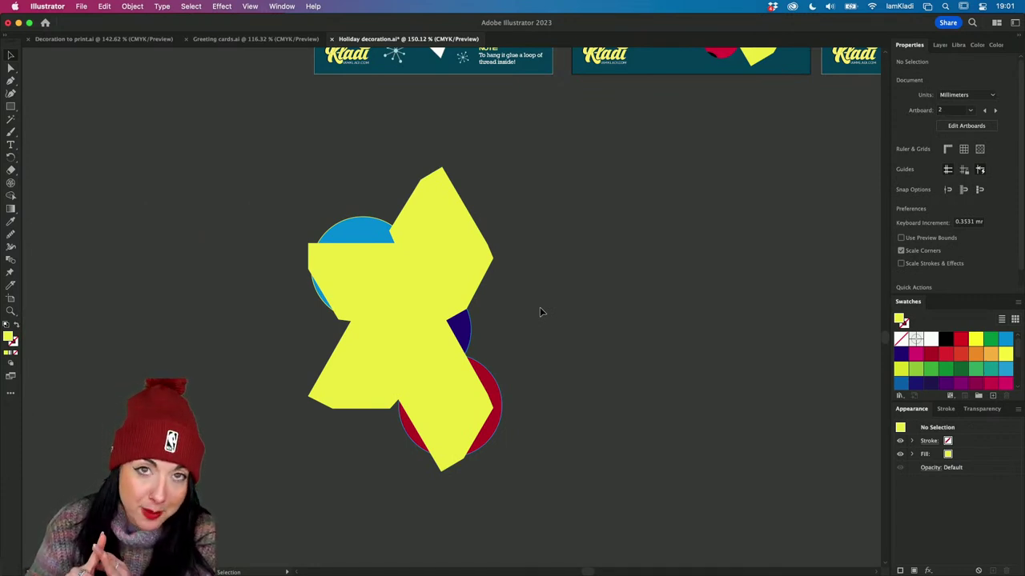
{"action": "key", "text": "super+a"}
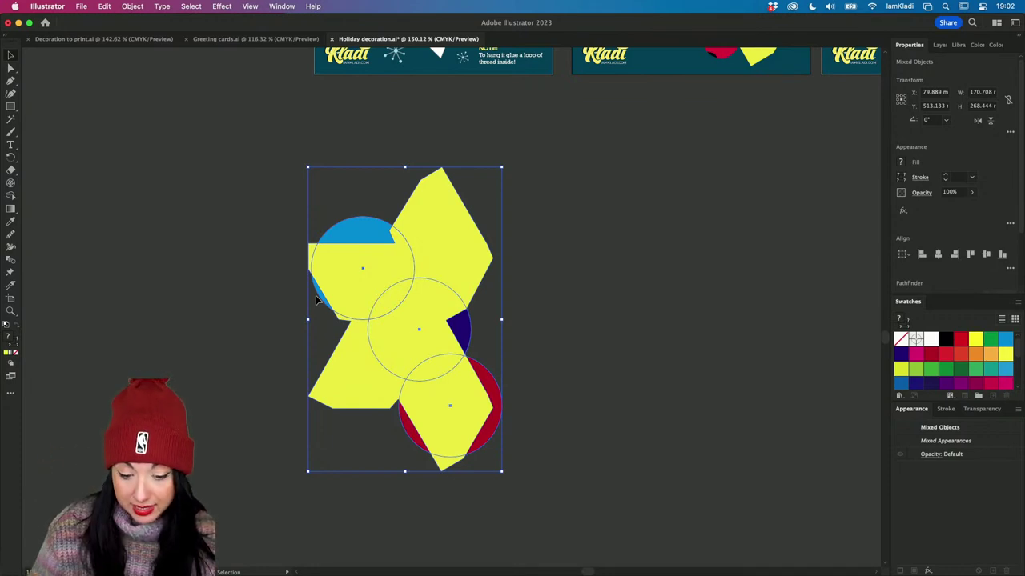
{"action": "left_click", "coordinate": [333, 210]}
{"action": "left_click", "coordinate": [341, 230]}
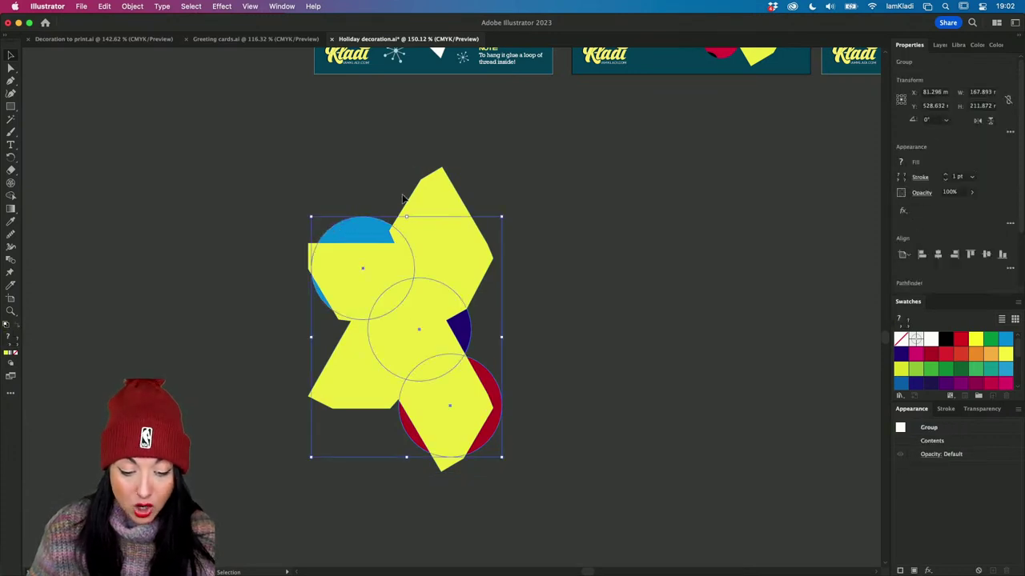
{"action": "key", "text": "super+7"}
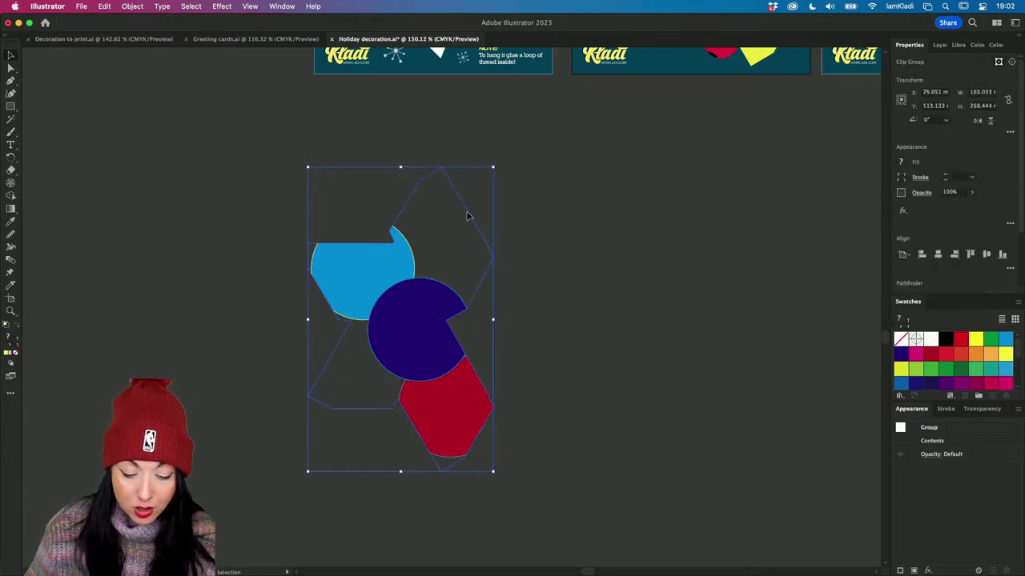
Move the clipped circles slightly upward and draw a rectangle about 260 × 310 mm around them
{"action": "left_click_drag", "start_coordinate": [464, 215], "coordinate": [462, 184]}
{"action": "left_click", "coordinate": [341, 130]}
{"action": "key", "text": "m"}
{"action": "left_click_drag", "start_coordinate": [270, 100], "coordinate": [565, 453]}
Undo the rectangle, the clipping mask, the move of the artwork and the reordering of the circles
{"action": "key", "text": "super+z"}
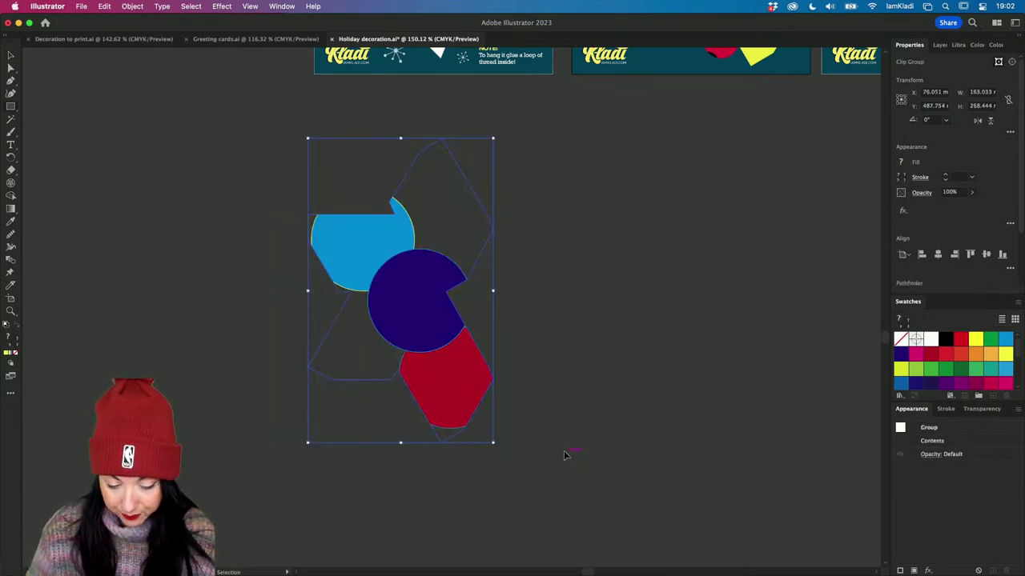
{"action": "key", "text": "super+z"}
{"action": "key", "text": "super+z"}
{"action": "key", "text": "super+z"}
{"action": "left_click", "coordinate": [563, 451]}
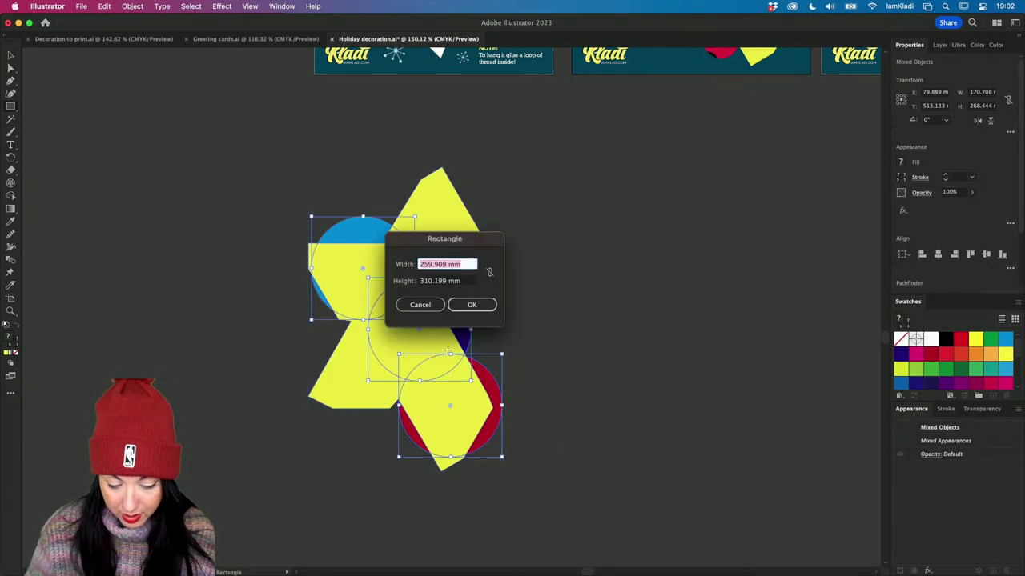
{"action": "left_click", "coordinate": [419, 304]}
{"action": "key", "text": "super+z"}
{"action": "key", "text": "super+z"}
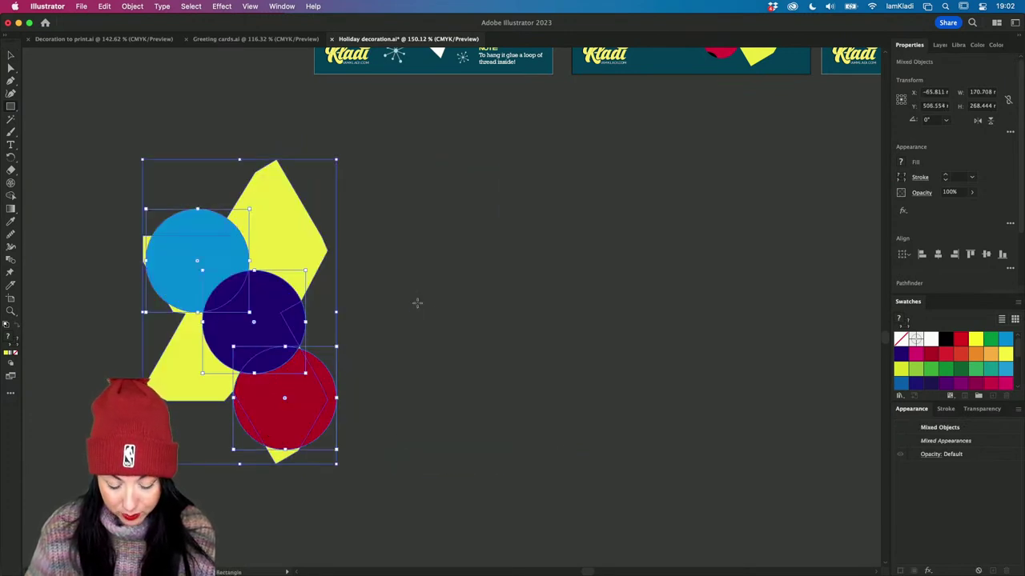
Move the group of circles off the yellow shape onto the empty canvas beside it and ungroup them
{"action": "key", "text": "v"}
{"action": "left_click", "coordinate": [418, 305]}
{"action": "left_click_drag", "start_coordinate": [263, 304], "coordinate": [492, 300]}
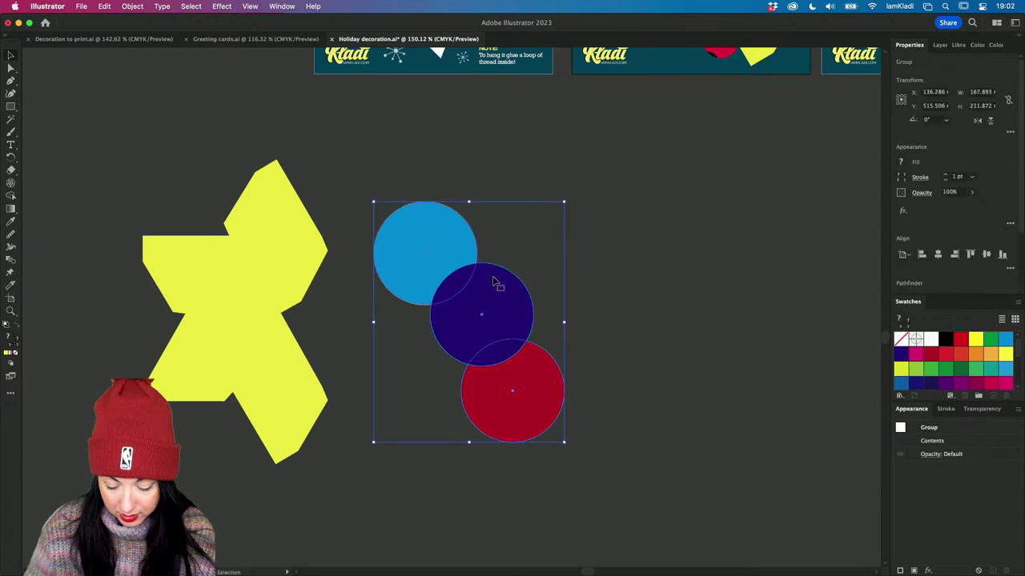
{"action": "key", "text": "shift+super+g"}
Draw a white rectangle about 213 × 272 mm around the three circles and send it behind them
{"action": "key", "text": "m"}
{"action": "left_click_drag", "start_coordinate": [357, 159], "coordinate": [600, 468]}
{"action": "left_click", "coordinate": [931, 340]}
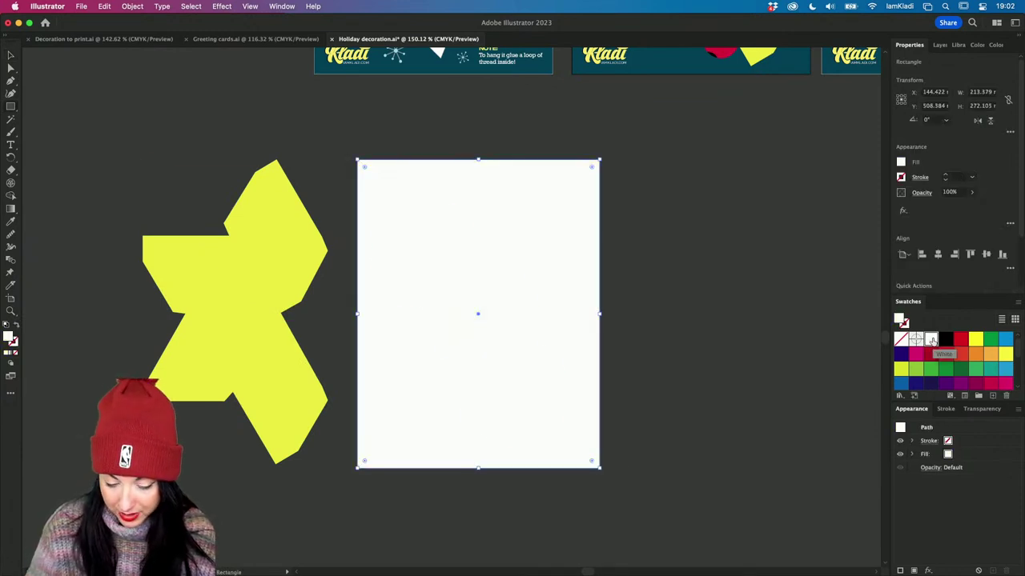
{"action": "key", "text": "shift+super+bracketleft"}
{"action": "key", "text": "v"}
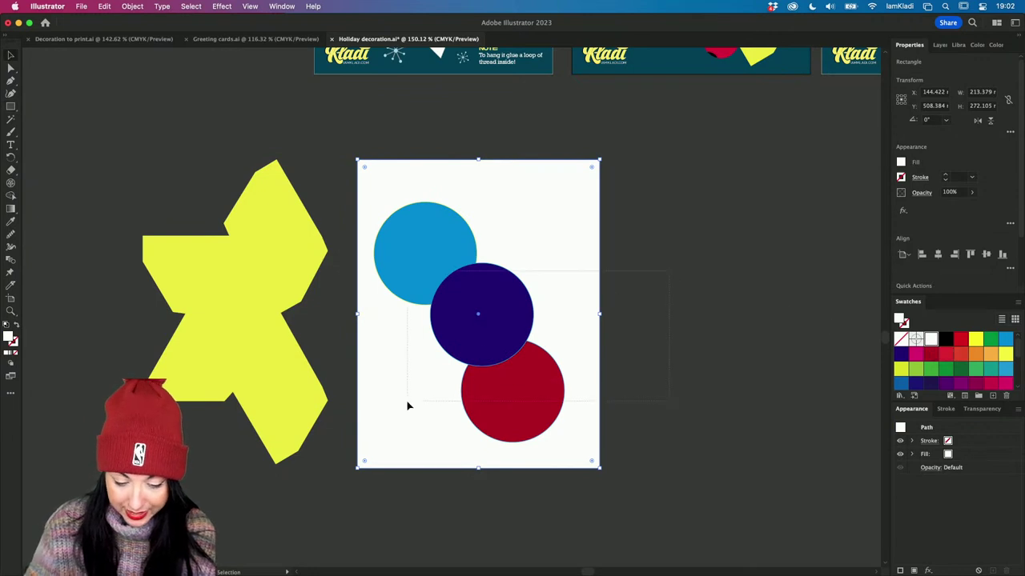
Place the yellow shape in front of the circles and white rectangle and use it as their clipping mask
{"action": "left_click_drag", "start_coordinate": [277, 280], "coordinate": [503, 274]}
{"action": "key", "text": "shift+super+bracketright"}
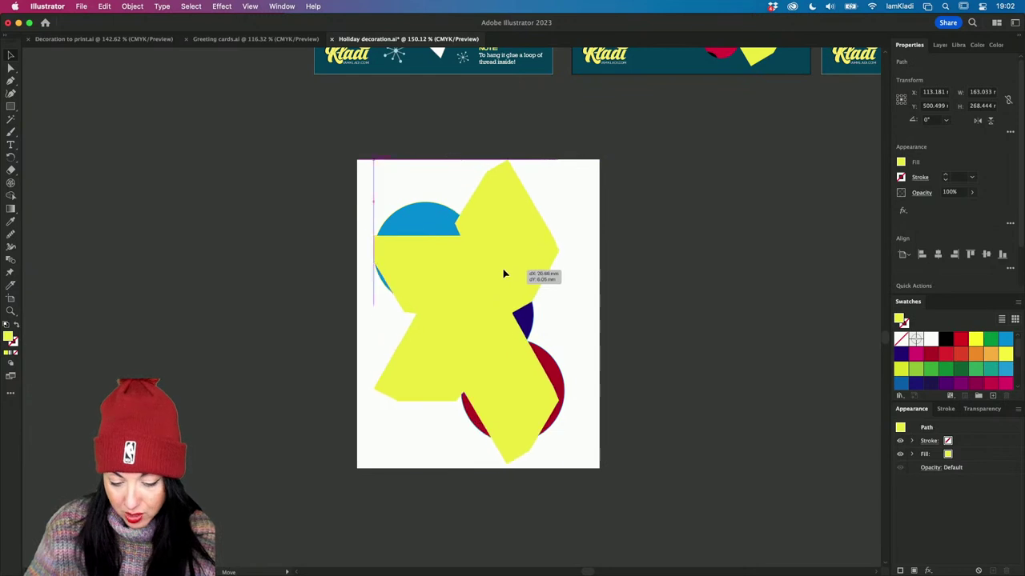
{"action": "key", "text": "super+a"}
{"action": "key", "text": "super+7"}
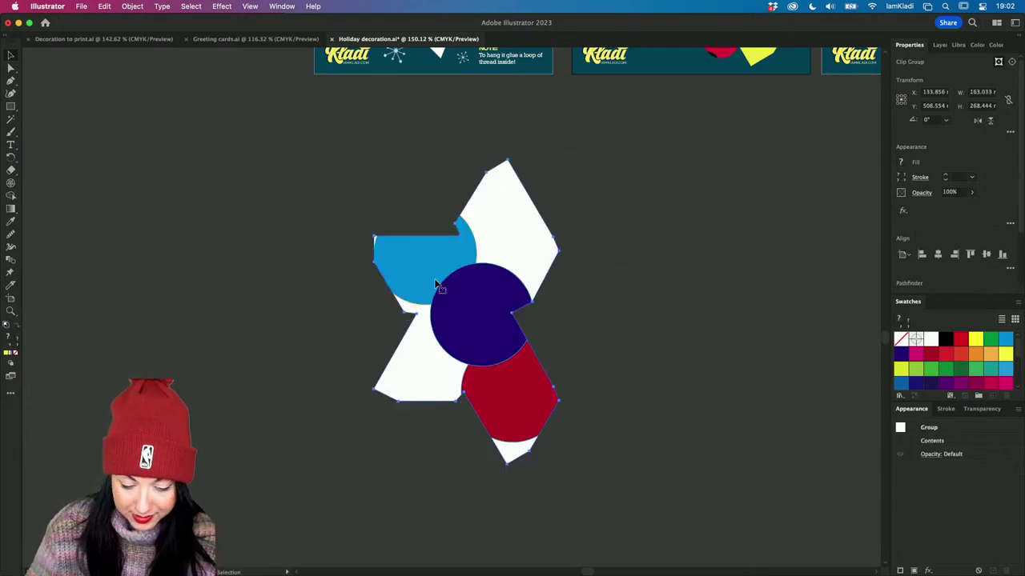
{"action": "left_click_drag", "start_coordinate": [481, 249], "coordinate": [386, 221]}
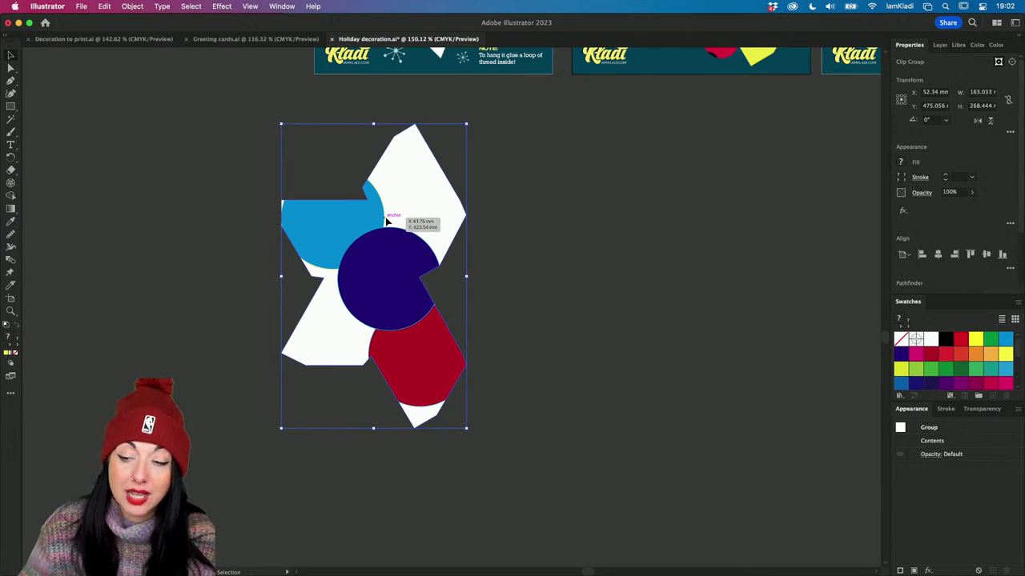
Delete the clipped test group of circles and white background from the canvas below the artboards
{"action": "scroll", "coordinate": [385, 222], "scroll_direction": "right", "scroll_amount": 2}
{"action": "scroll", "coordinate": [386, 222], "scroll_direction": "up", "scroll_amount": 1}
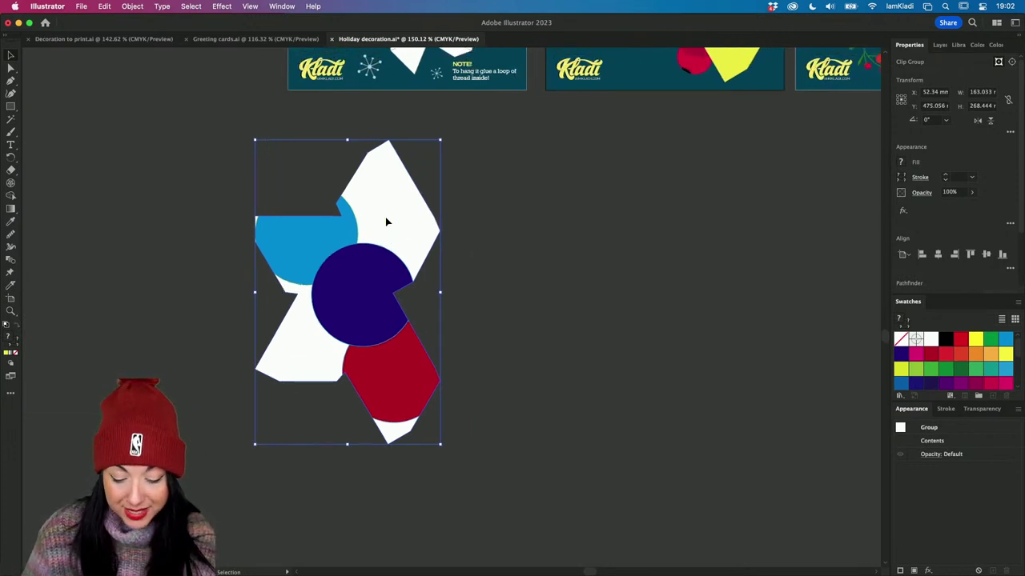
{"action": "key", "text": "Delete"}
Switch to the desktop and preview the image file Screenshot 2022-12-10 at 16.42.22
{"action": "scroll", "coordinate": [385, 222], "scroll_direction": "up", "scroll_amount": 15}
{"action": "scroll", "coordinate": [385, 222], "scroll_direction": "right", "scroll_amount": 10}
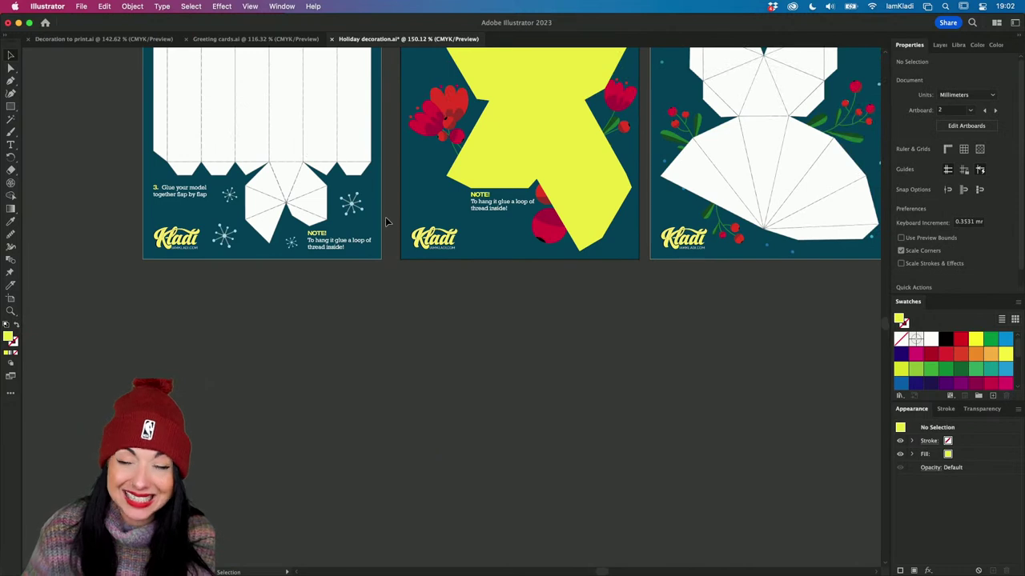
{"action": "scroll", "coordinate": [385, 221], "scroll_direction": "up", "scroll_amount": 10}
{"action": "scroll", "coordinate": [385, 222], "scroll_direction": "right", "scroll_amount": 5}
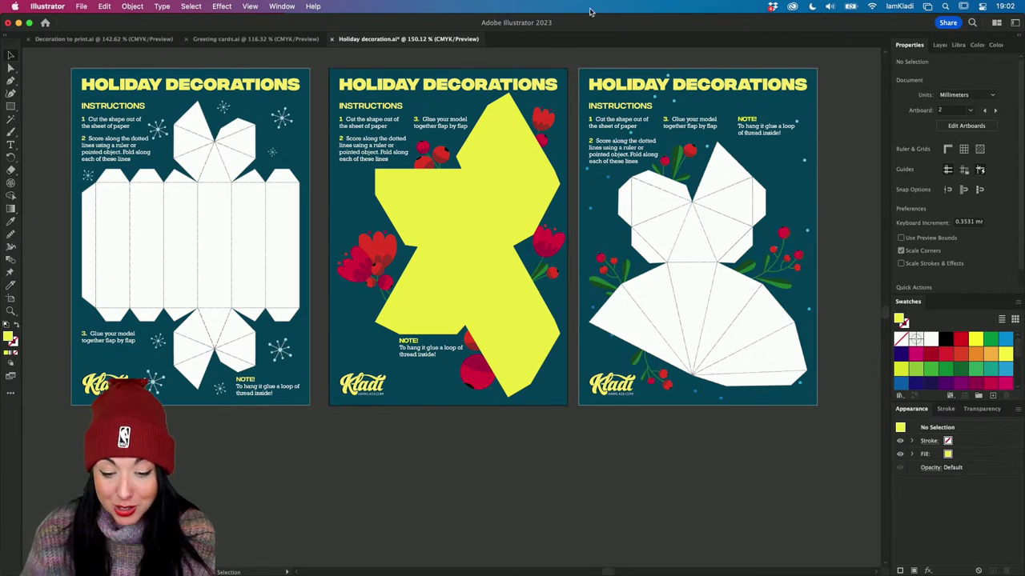
{"action": "mouse_move", "coordinate": [477, 168]}
{"action": "left_mouse_down"}
{"action": "mouse_move", "coordinate": [473, 160]}
{"action": "mouse_move", "coordinate": [469, 177]}
{"action": "mouse_move", "coordinate": [475, 165]}
{"action": "left_mouse_up"}
{"action": "key", "text": "alt+super+0"}
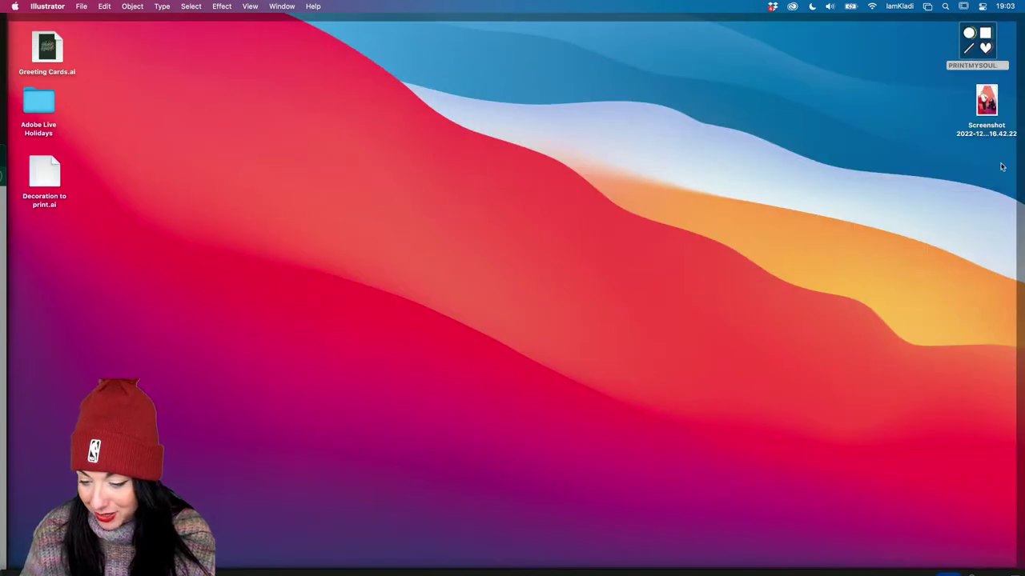
{"action": "left_click", "coordinate": [992, 103]}
{"action": "key", "text": "space"}
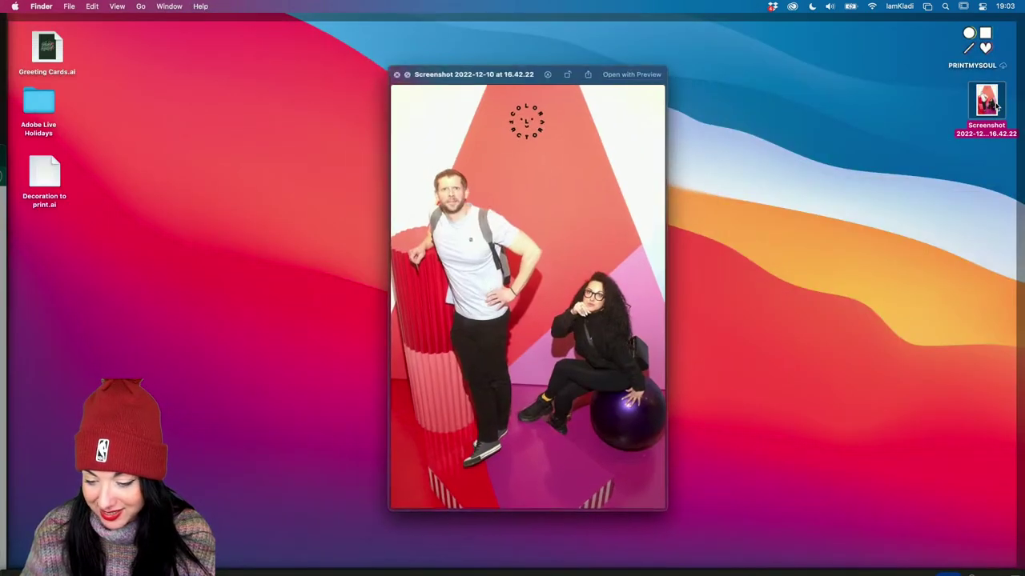
{"action": "key", "text": "space"}
Bring the screenshot photo from the desktop into the Illustrator document and place it on the empty canvas below the artboards
{"action": "left_click_drag", "start_coordinate": [995, 106], "coordinate": [257, 415]}
{"action": "key", "text": "super+Tab"}
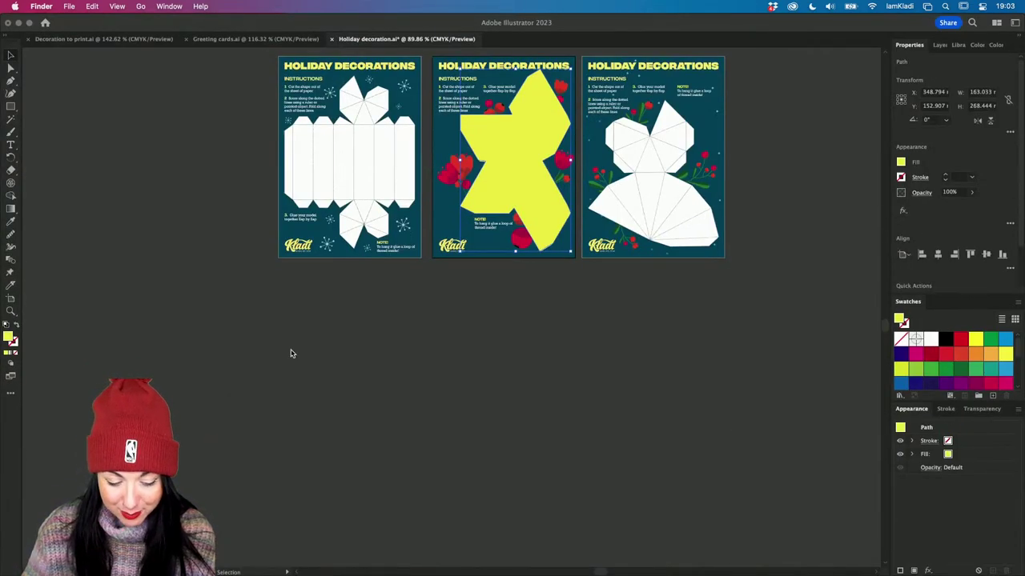
{"action": "left_click_drag", "start_coordinate": [295, 358], "coordinate": [413, 323]}
Move the yellow shape from the second artboard in front of the photo and scale the photo down to about 143 × 221 mm
{"action": "left_click_drag", "start_coordinate": [530, 143], "coordinate": [376, 343]}
{"action": "key", "text": "super+shift+bracketright"}
{"action": "left_click", "coordinate": [417, 379]}
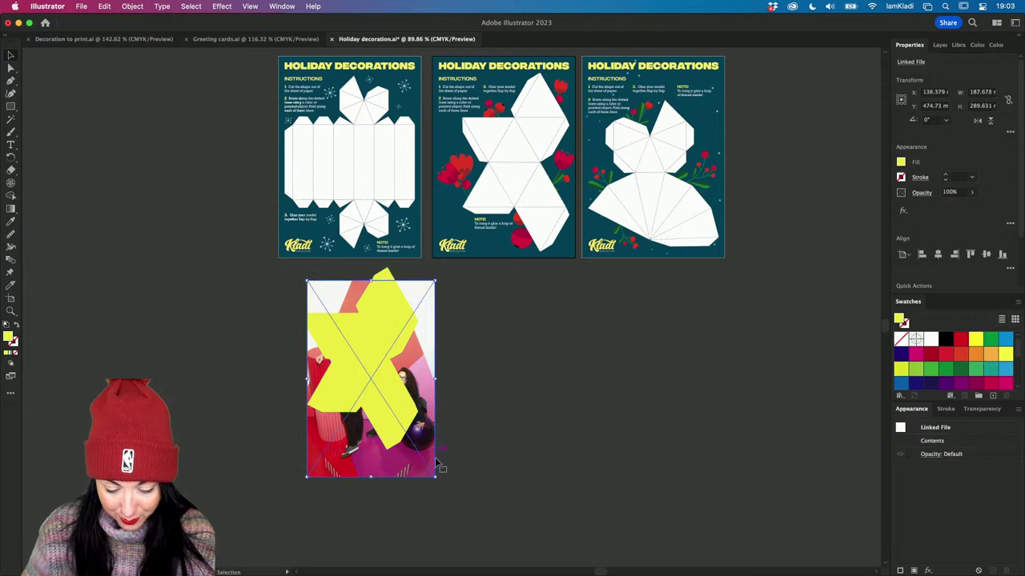
{"action": "left_click_drag", "start_coordinate": [436, 478], "coordinate": [398, 432]}
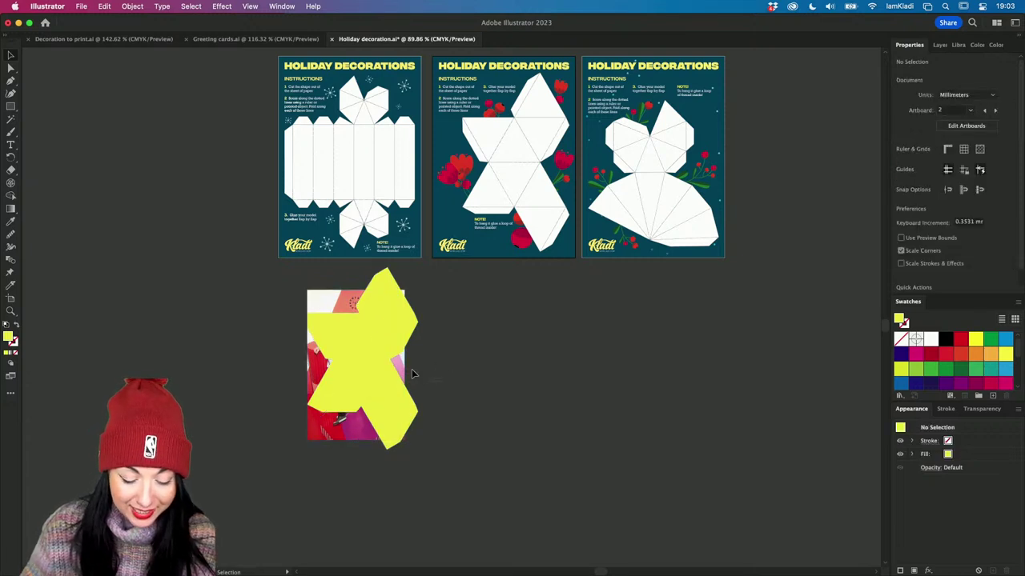
Mask the photo with the yellow shape and move the clipped photo over the white cut-out on the second artboard
{"action": "left_click", "coordinate": [366, 335], "text": "shift"}
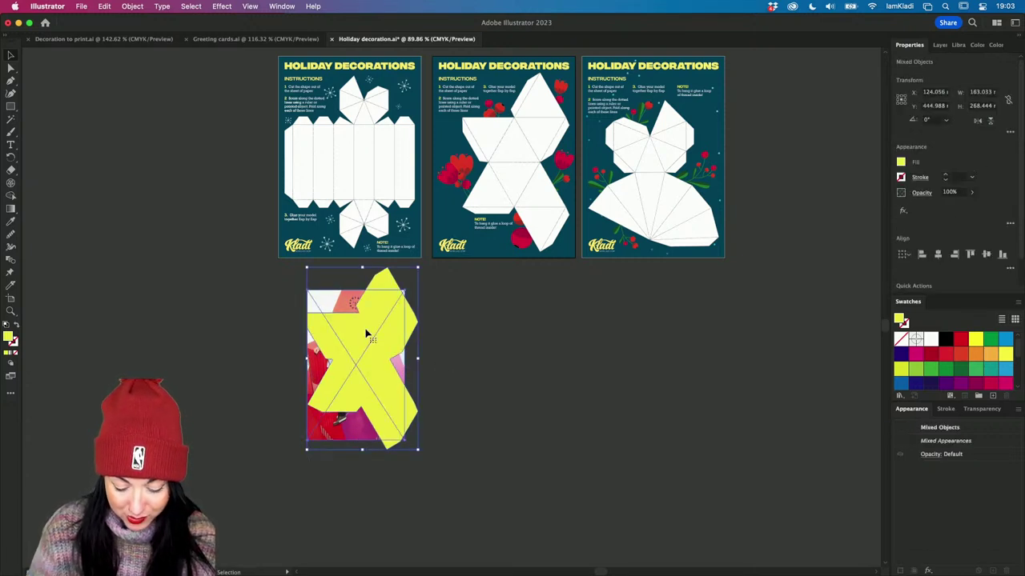
{"action": "key", "text": "super+7"}
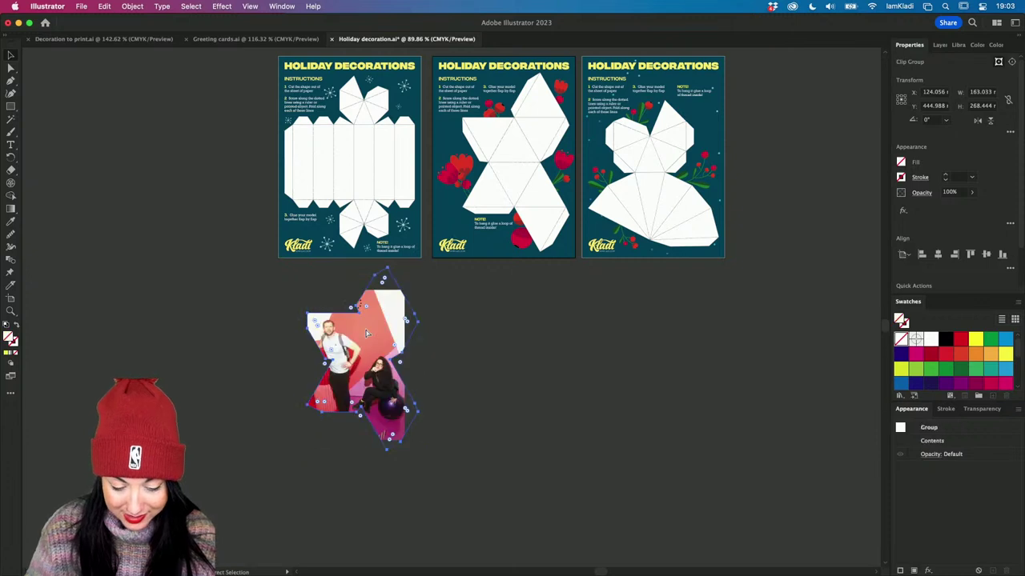
{"action": "left_click_drag", "start_coordinate": [366, 335], "coordinate": [526, 121]}
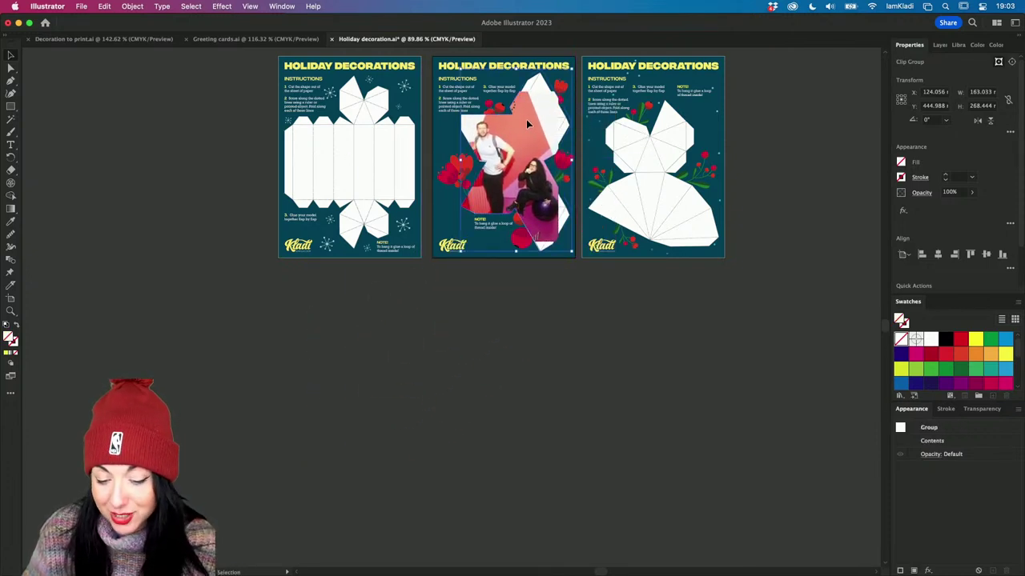
Isolate the clip group and enlarge the photo inside it to about 163 × 252 mm, shifting it slightly down within the mask
{"action": "scroll", "coordinate": [526, 122], "scroll_direction": "up", "scroll_amount": 1}
{"action": "scroll", "coordinate": [526, 120], "scroll_direction": "up", "scroll_amount": 7}
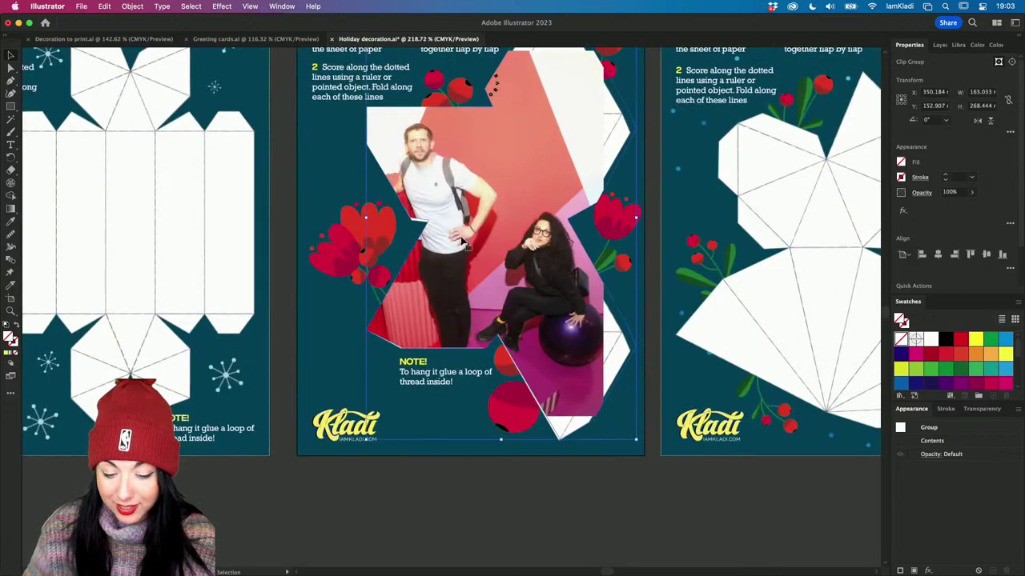
{"action": "scroll", "coordinate": [517, 207], "scroll_direction": "right", "scroll_amount": 3}
{"action": "double_click", "coordinate": [518, 207]}
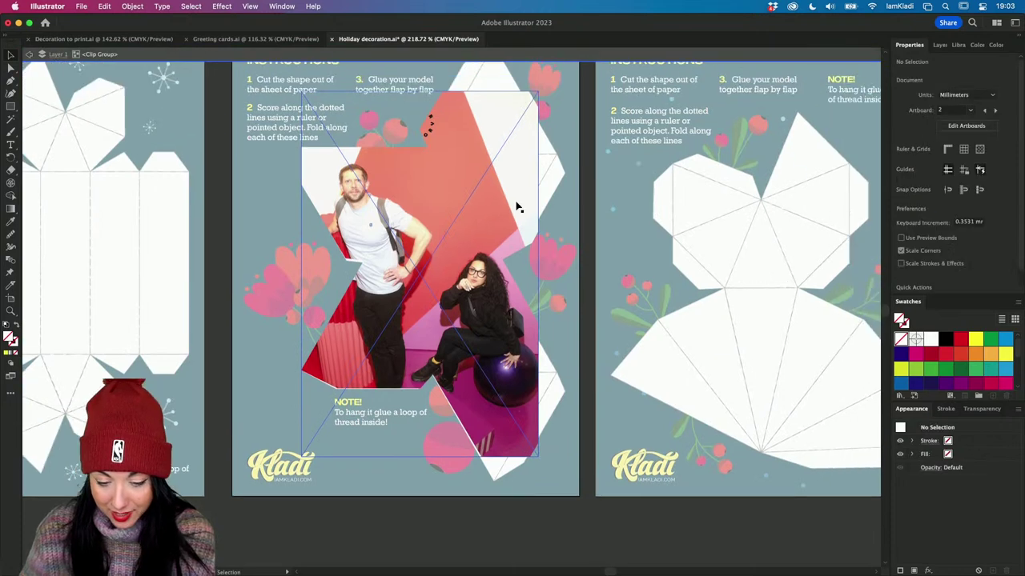
{"action": "scroll", "coordinate": [517, 207], "scroll_direction": "down", "scroll_amount": 2}
{"action": "left_click", "coordinate": [437, 138]}
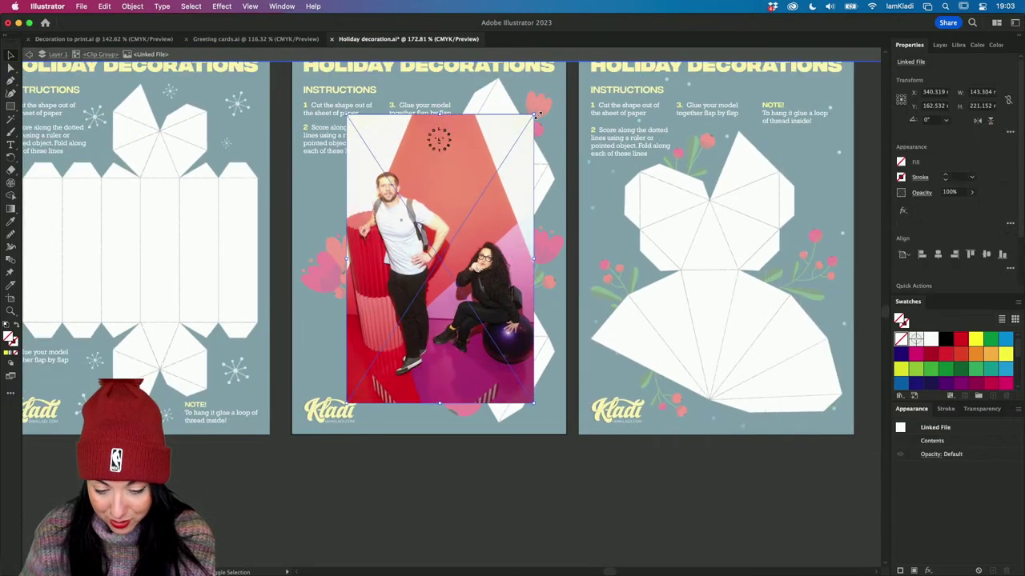
{"action": "left_click_drag", "start_coordinate": [536, 114], "coordinate": [562, 74]}
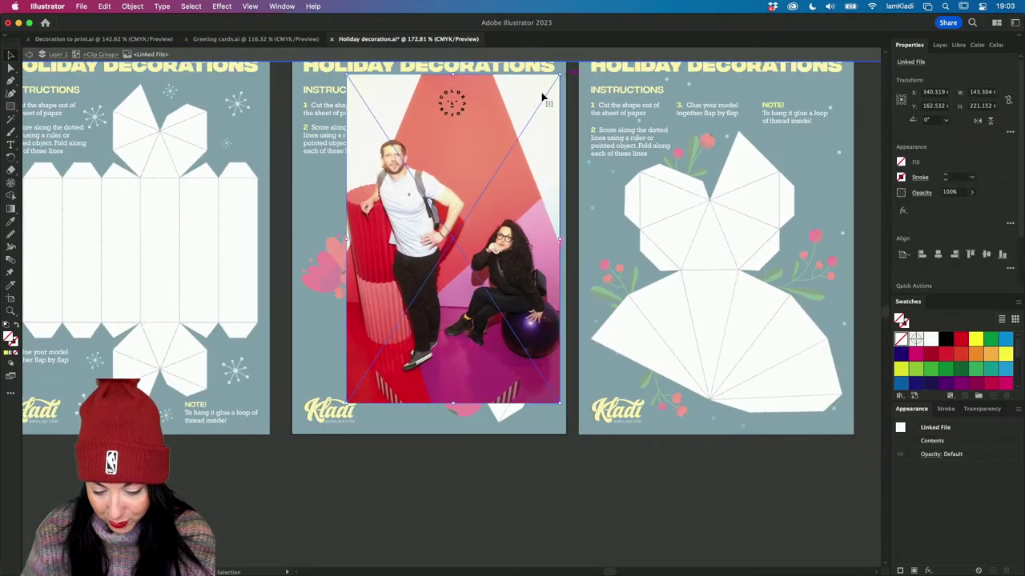
{"action": "mouse_move", "coordinate": [505, 158]}
{"action": "left_mouse_down"}
{"action": "mouse_move", "coordinate": [506, 177]}
{"action": "mouse_move", "coordinate": [503, 163]}
{"action": "left_mouse_up"}
{"action": "double_click", "coordinate": [476, 441]}
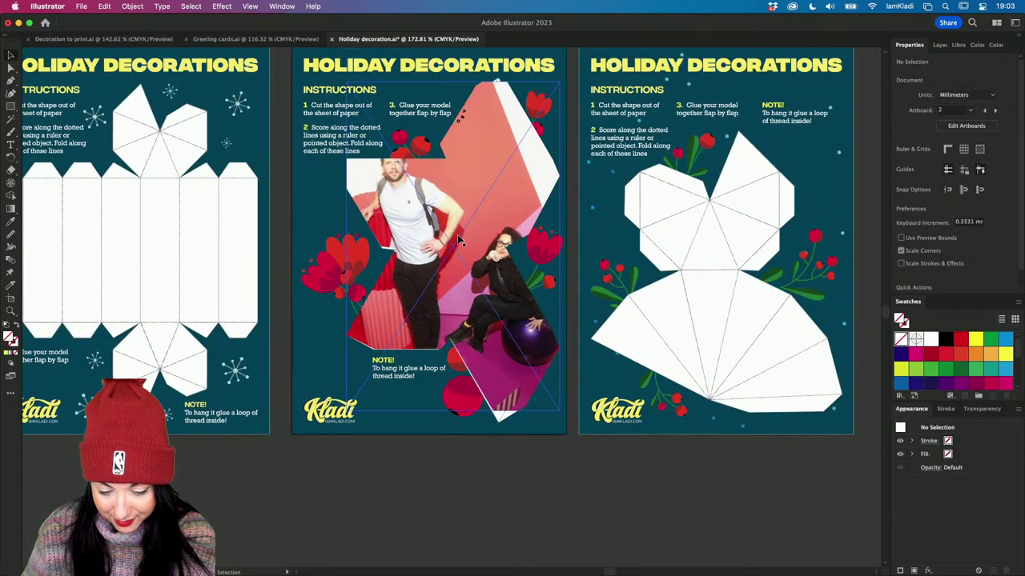
Isolate the clip group again and move the photo further down and slightly left within the cut-out shape
{"action": "double_click", "coordinate": [457, 235]}
{"action": "left_click_drag", "start_coordinate": [452, 240], "coordinate": [445, 254]}
{"action": "left_click_drag", "start_coordinate": [490, 337], "coordinate": [484, 370]}
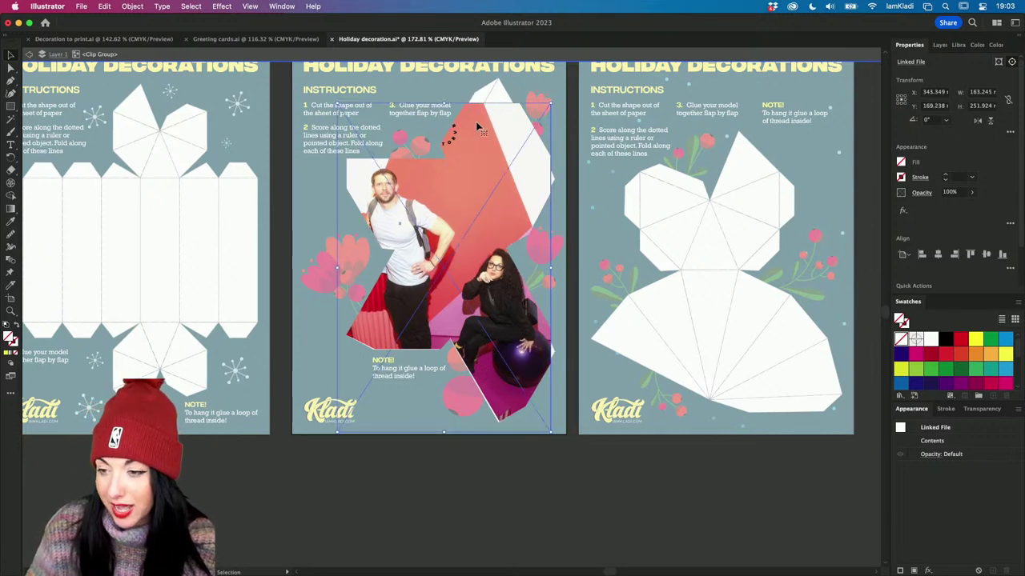
Exit the clip group's isolation mode to view all three artboards with the clipped photo in place
{"action": "left_click", "coordinate": [379, 517]}
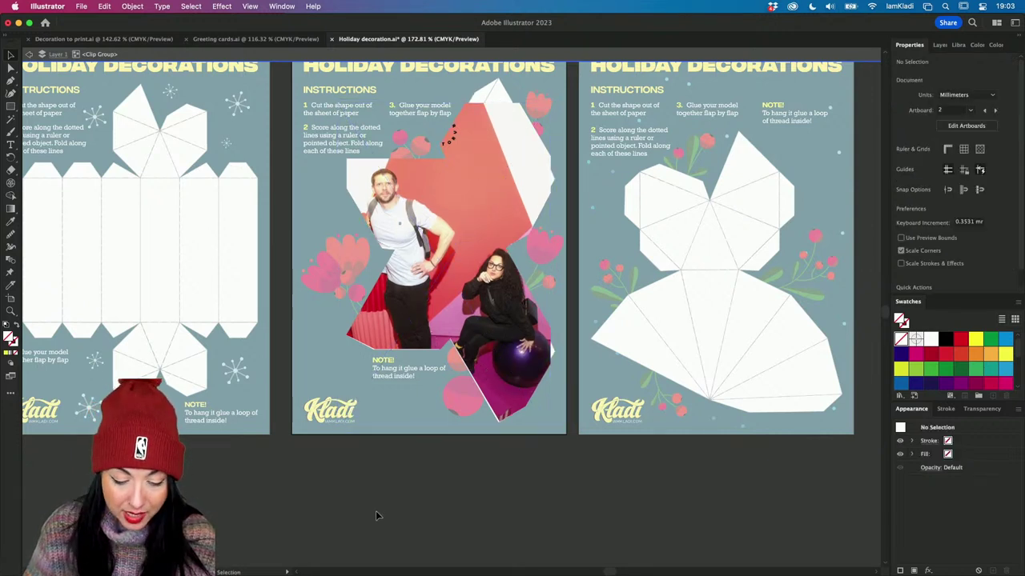
{"action": "scroll", "coordinate": [460, 412], "scroll_direction": "down", "scroll_amount": 3}
{"action": "left_click", "coordinate": [441, 407]}
{"action": "left_click", "coordinate": [434, 470]}
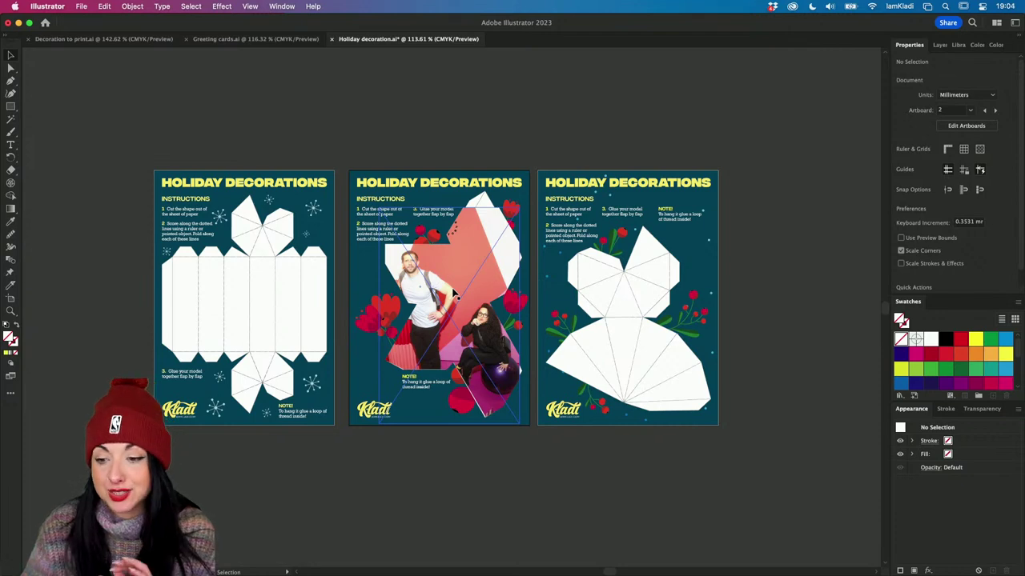
Undo the photo masking and edits back to the yellow shape selected together with the template artwork on the second artboard
{"action": "double_click", "coordinate": [454, 295]}
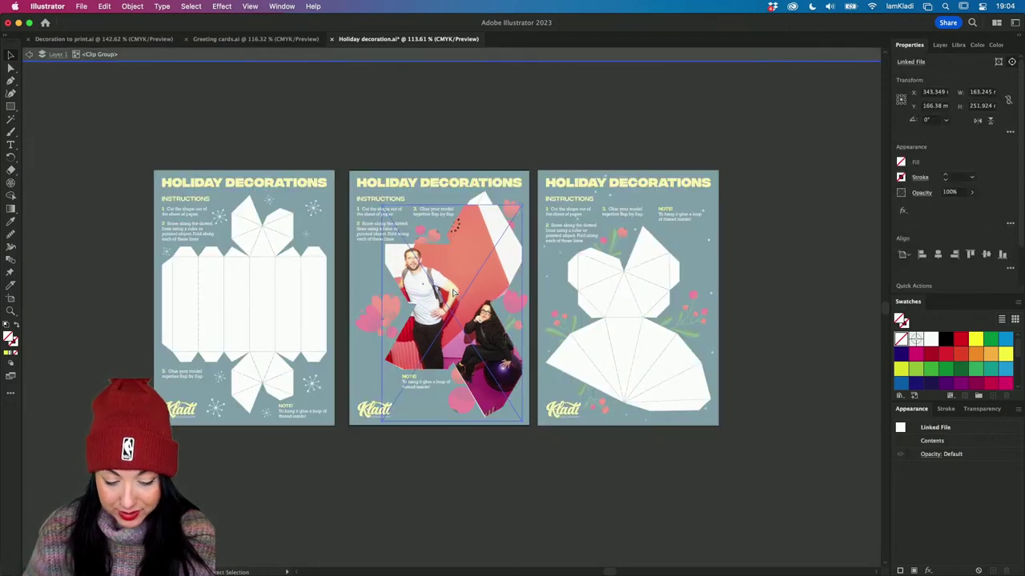
{"action": "key", "text": "super+z"}
{"action": "key", "text": "super+z"}
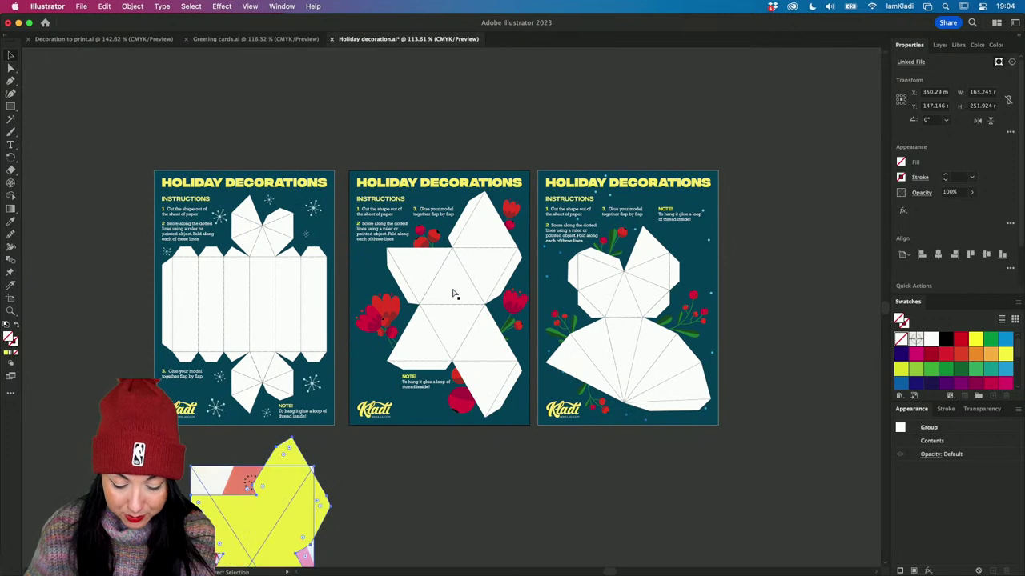
{"action": "key", "text": "super+z"}
{"action": "key", "text": "super+z"}
{"action": "key", "text": "super+z"}
{"action": "key", "text": "super+z"}
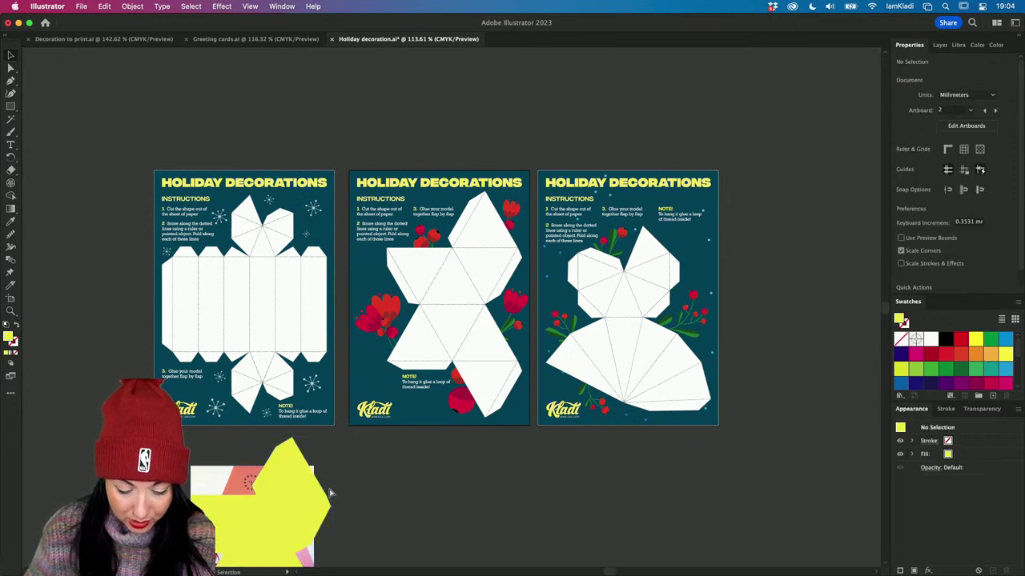
{"action": "key", "text": "super+z"}
{"action": "key", "text": "super+z"}
{"action": "key", "text": "super+z"}
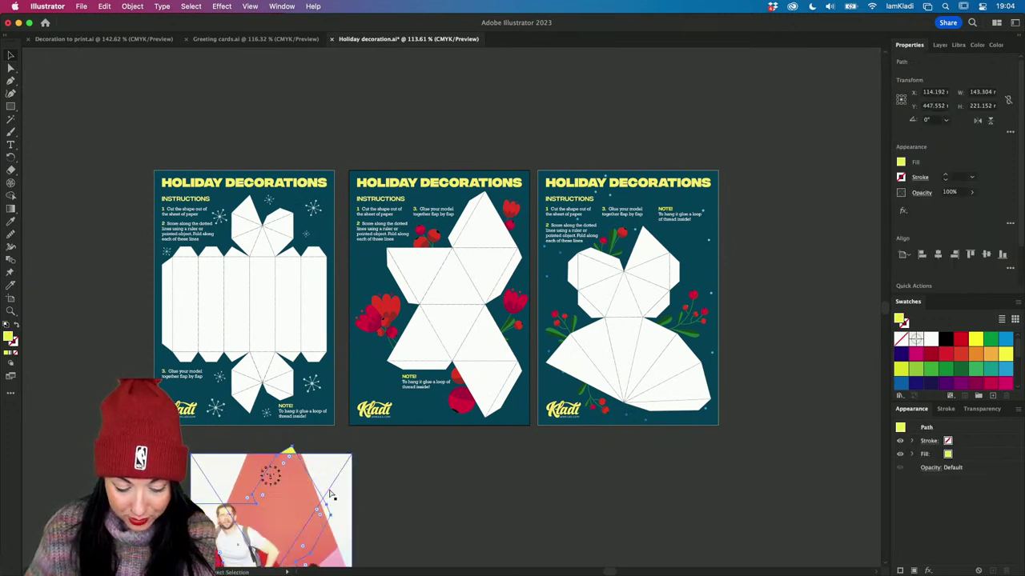
{"action": "key", "text": "super+z"}
{"action": "key", "text": "super+z"}
{"action": "key", "text": "super+z"}
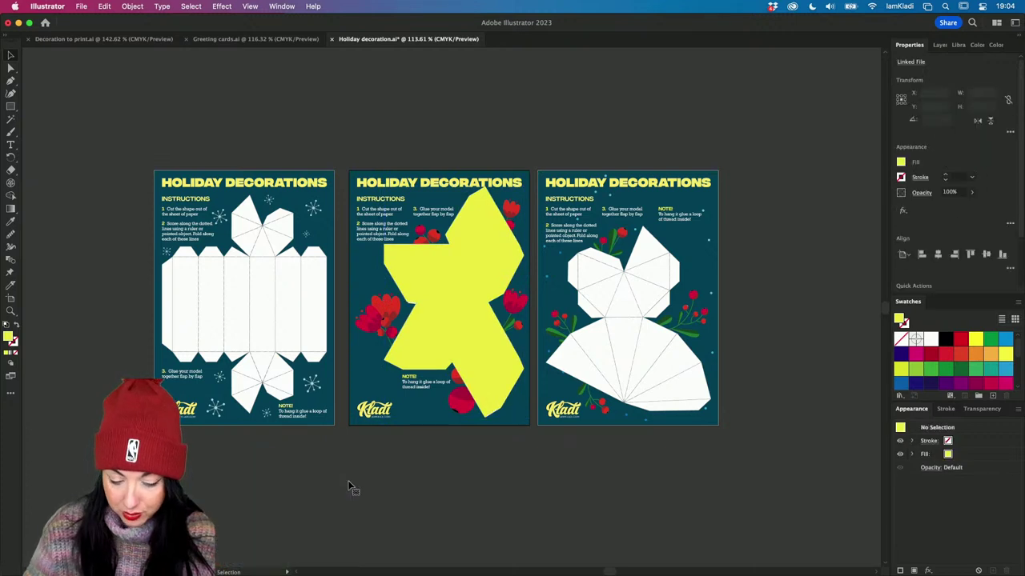
{"action": "key", "text": "super+z"}
{"action": "key", "text": "super+z"}
{"action": "key", "text": "super+z"}
{"action": "key", "text": "super+z"}
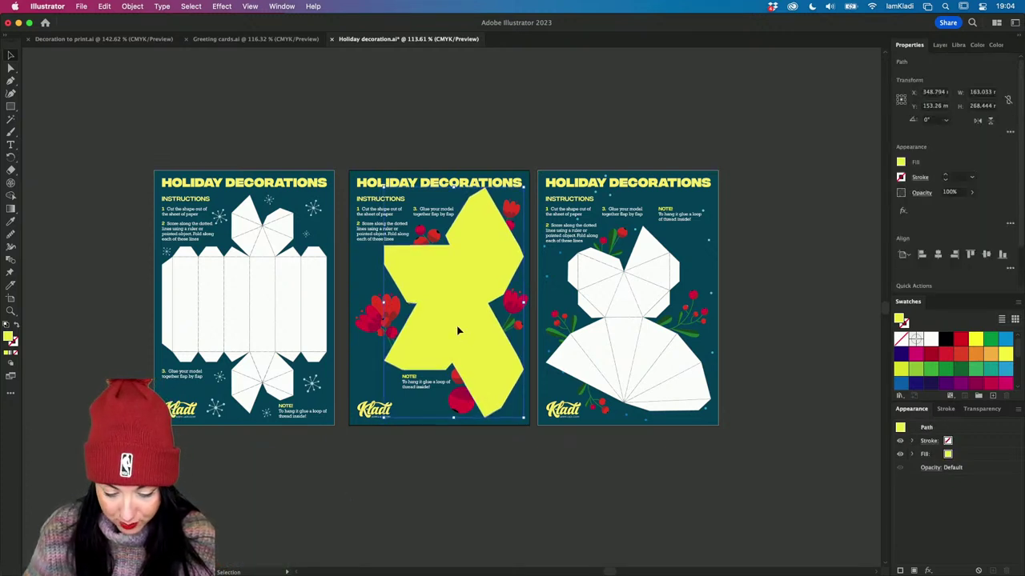
{"action": "key", "text": "super+z"}
{"action": "key", "text": "super+z"}
{"action": "key", "text": "super+z"}
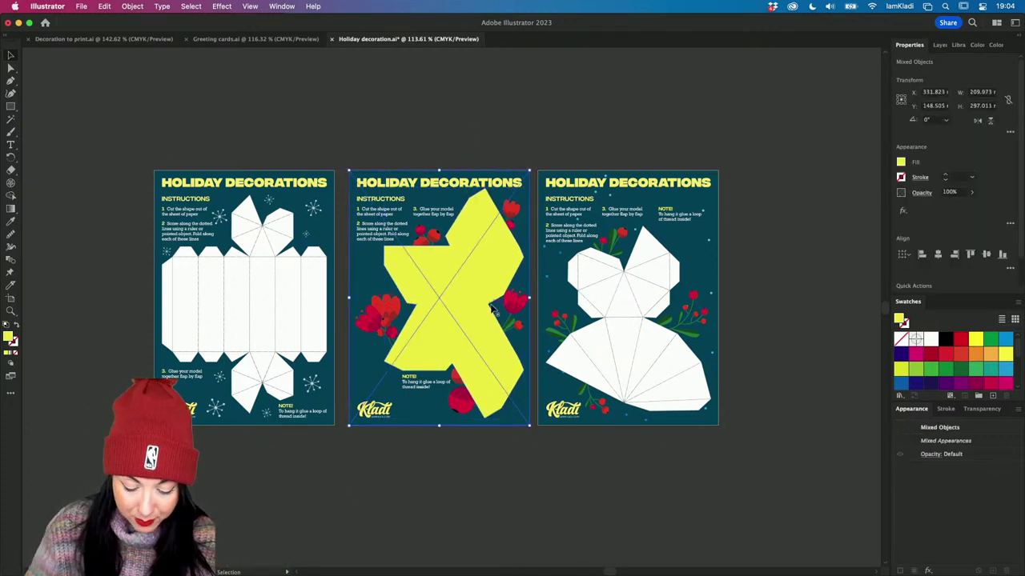
Mask the second artboard's template artwork with the yellow shape and move the clipped cut-out slightly left on the page
{"action": "left_click", "coordinate": [502, 106]}
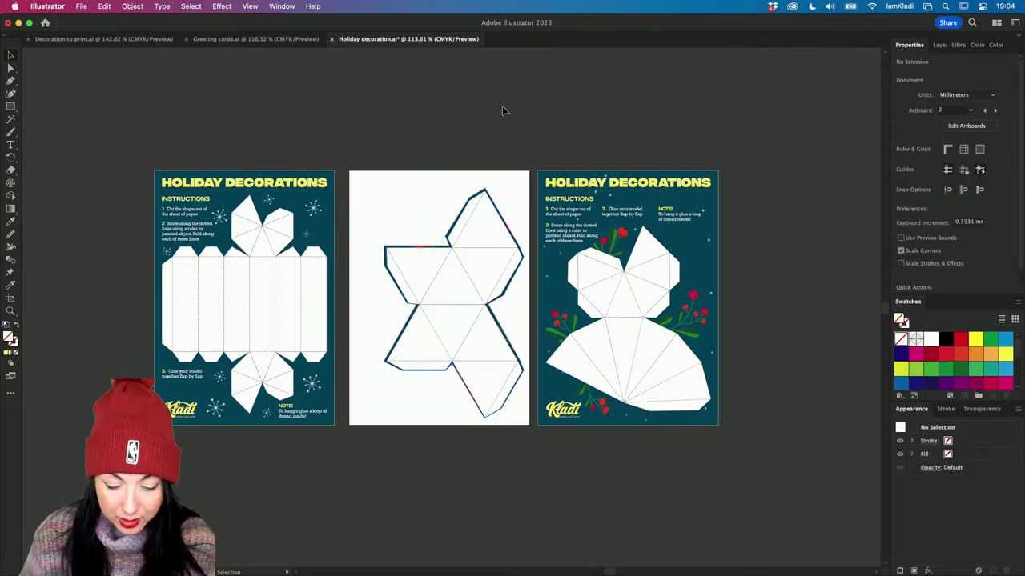
{"action": "scroll", "coordinate": [477, 250], "scroll_direction": "up", "scroll_amount": 5}
{"action": "left_click_drag", "start_coordinate": [476, 250], "coordinate": [453, 203]}
{"action": "scroll", "coordinate": [437, 176], "scroll_direction": "down", "scroll_amount": 5}
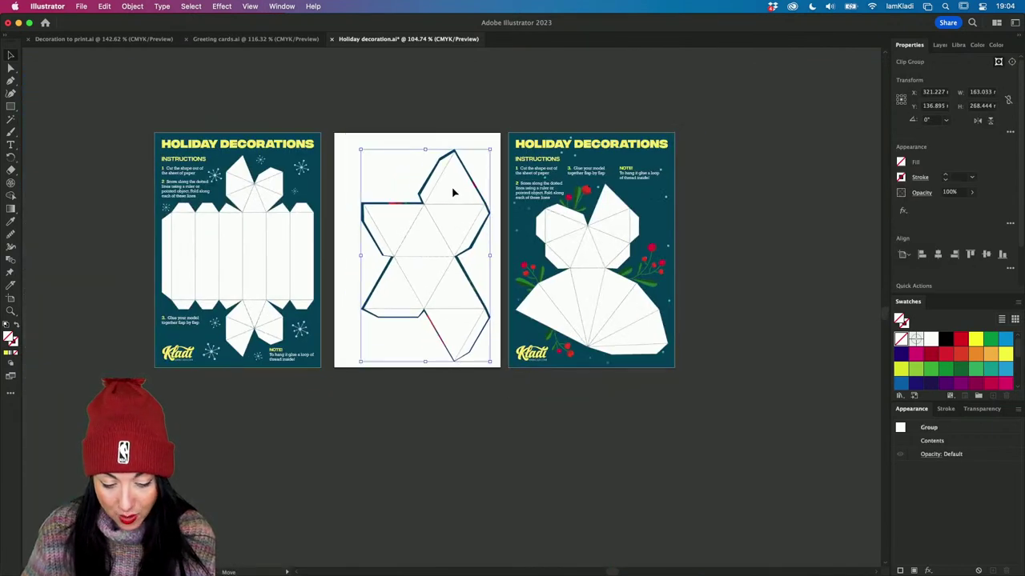
Enlarge the clipped cut-out proportionally to about 178 × 293 mm on the second artboard
{"action": "mouse_move", "coordinate": [360, 149]}
{"action": "left_mouse_down"}
{"action": "mouse_move", "coordinate": [337, 130]}
{"action": "mouse_move", "coordinate": [342, 141]}
{"action": "left_mouse_up"}
{"action": "scroll", "coordinate": [395, 165], "scroll_direction": "up", "scroll_amount": 5}
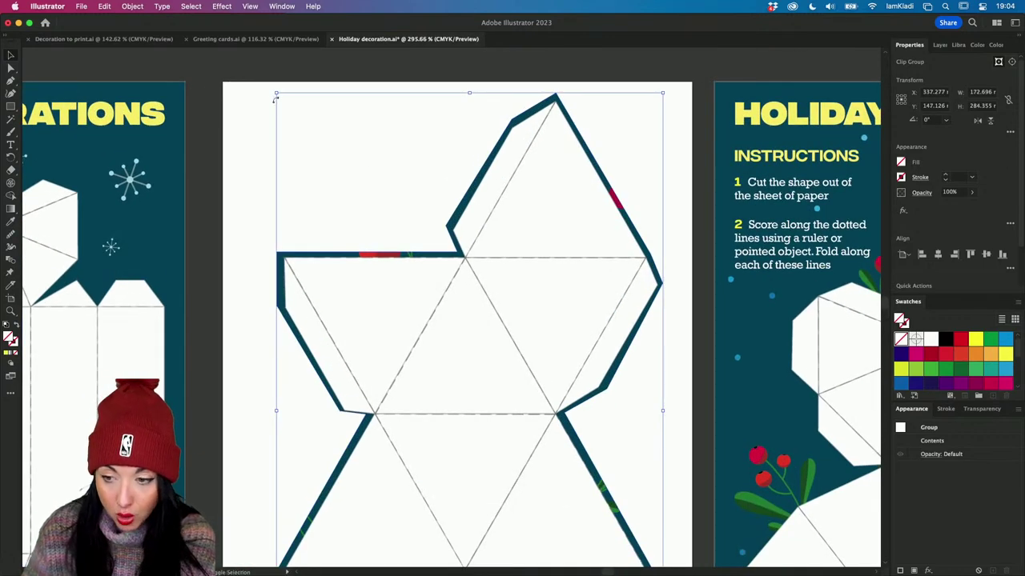
{"action": "left_click_drag", "start_coordinate": [276, 95], "coordinate": [246, 78]}
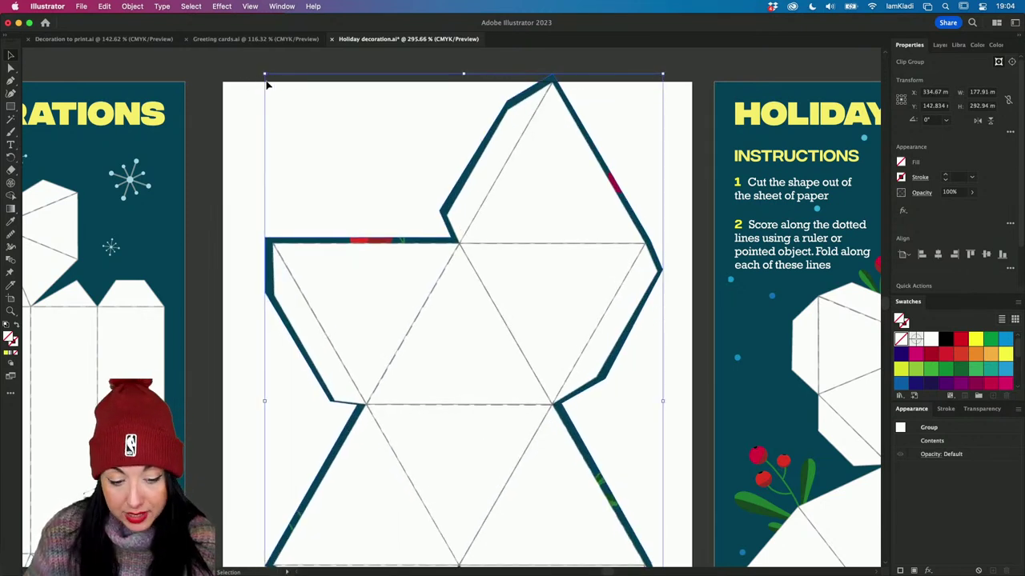
Try to stretch the clipped cut-out out of proportion to about 187 × 281 mm, then undo the distortion
{"action": "left_click_drag", "start_coordinate": [264, 74], "coordinate": [415, 74]}
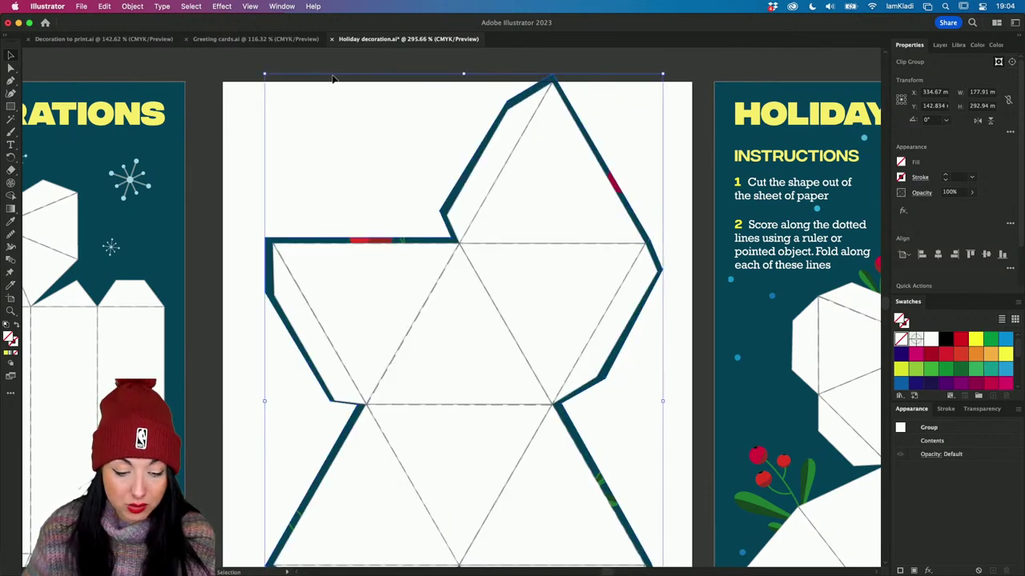
{"action": "left_click_drag", "start_coordinate": [265, 77], "coordinate": [245, 100]}
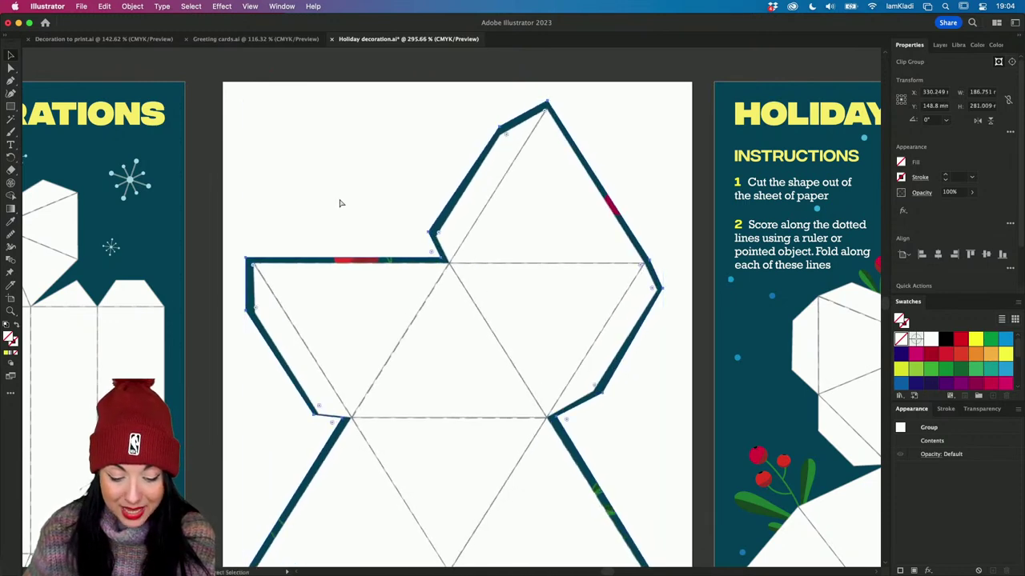
{"action": "key", "text": "super+z"}
Scale the clipped cut-out down proportionally to about 148 × 244 mm on the second artboard
{"action": "scroll", "coordinate": [336, 181], "scroll_direction": "down", "scroll_amount": 5}
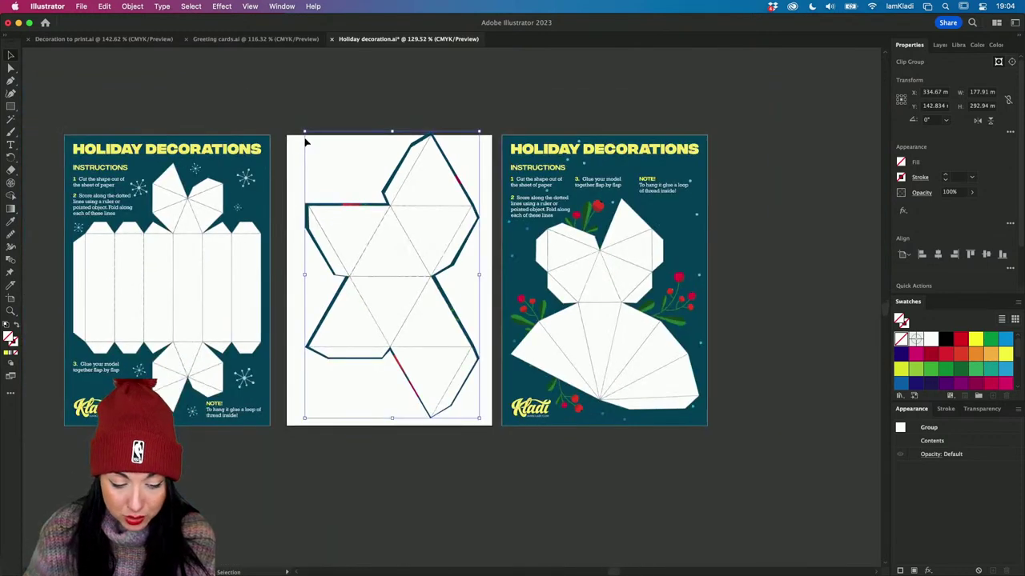
{"action": "left_click_drag", "start_coordinate": [305, 134], "coordinate": [335, 172]}
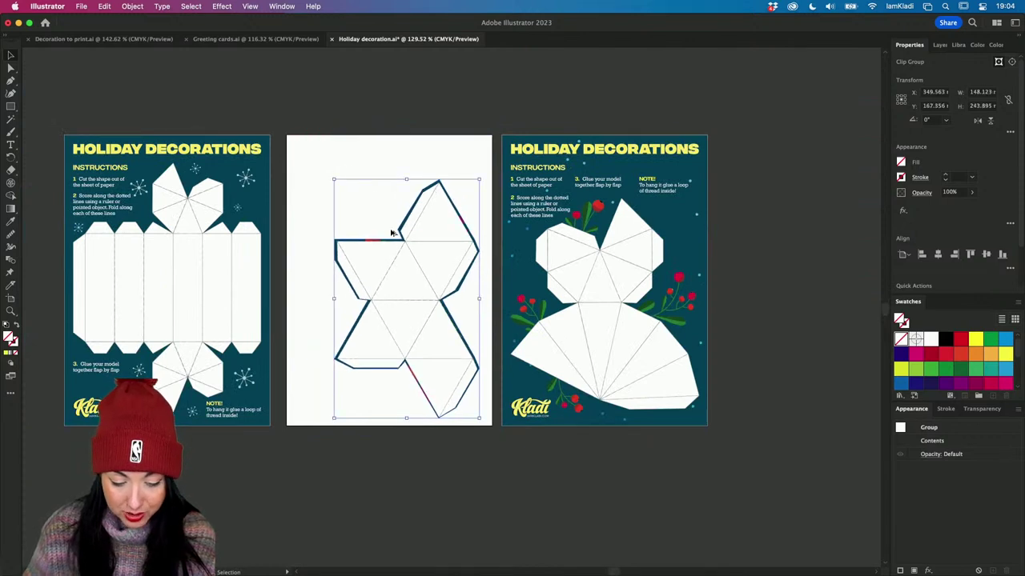
Duplicate the large folding template, shrink the copy to about 54 × 90 mm, and rotate it to 270° above the original
{"action": "left_click_drag", "start_coordinate": [396, 233], "coordinate": [319, 270], "text": "alt"}
{"action": "left_click_drag", "start_coordinate": [301, 325], "coordinate": [337, 199]}
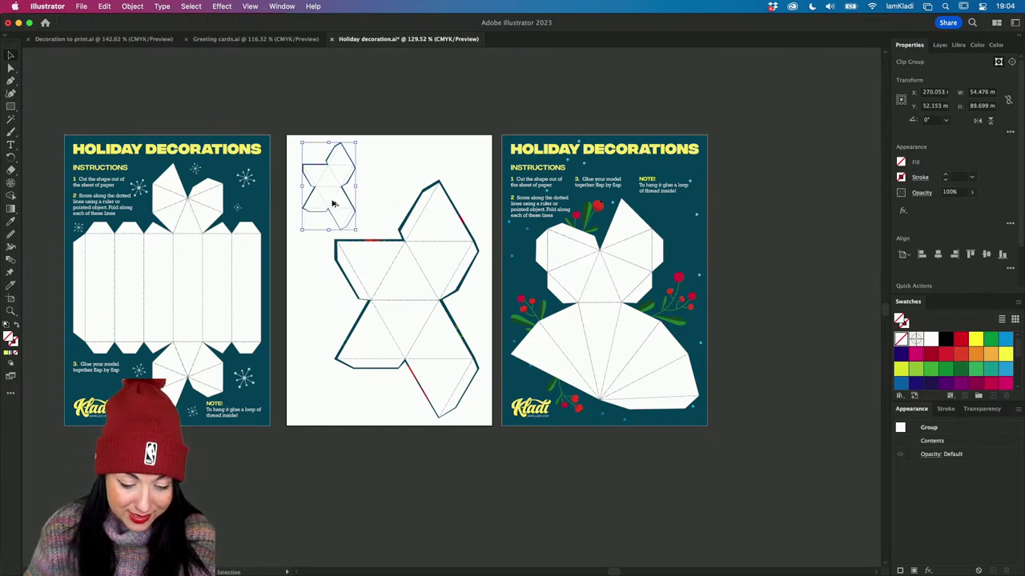
{"action": "left_click_drag", "start_coordinate": [367, 132], "coordinate": [384, 222]}
{"action": "left_click_drag", "start_coordinate": [421, 295], "coordinate": [430, 302]}
{"action": "left_click", "coordinate": [339, 304]}
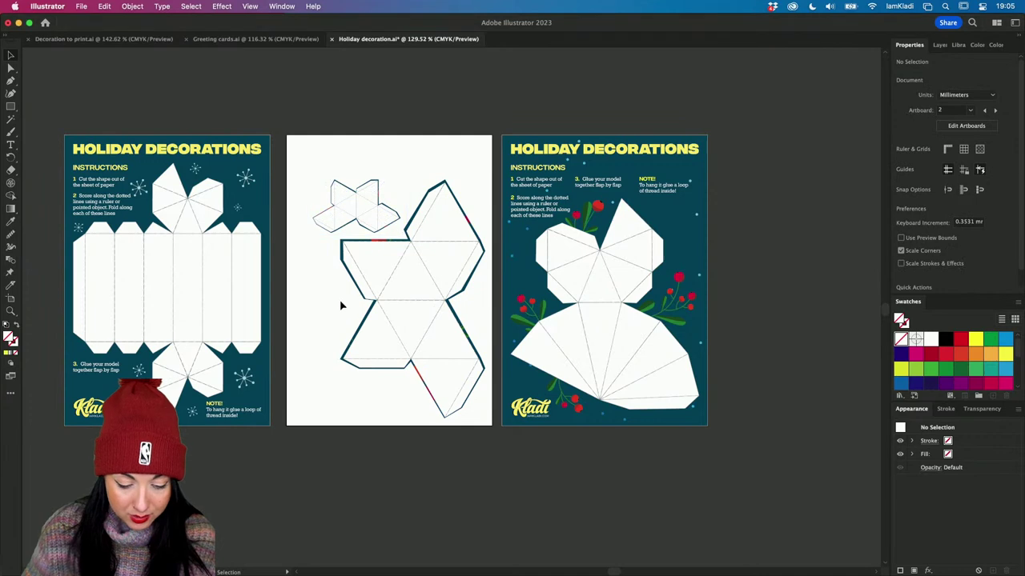
Dismiss the system version warning in Photoshop and switch back to Illustrator
{"action": "left_click", "coordinate": [366, 201]}
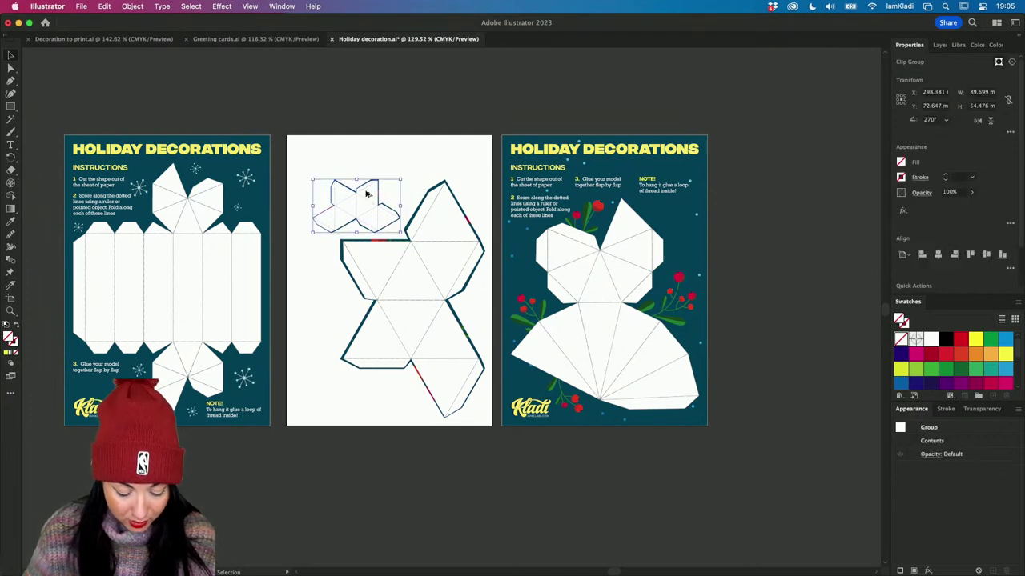
{"action": "left_click_drag", "start_coordinate": [365, 201], "coordinate": [362, 217]}
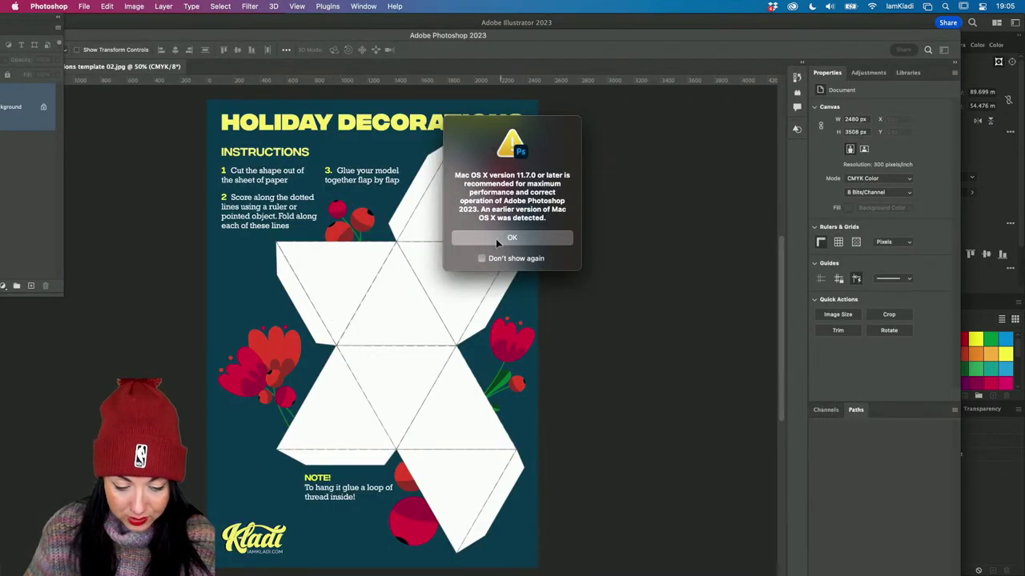
{"action": "left_click", "coordinate": [497, 238]}
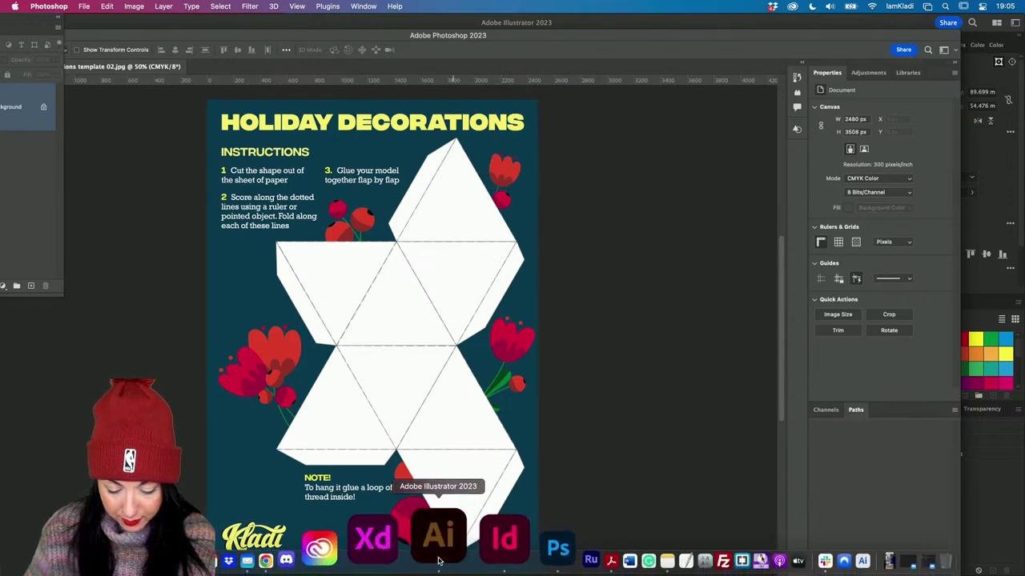
{"action": "left_click", "coordinate": [438, 561]}
{"action": "left_click", "coordinate": [441, 151]}
{"action": "left_click", "coordinate": [393, 183]}
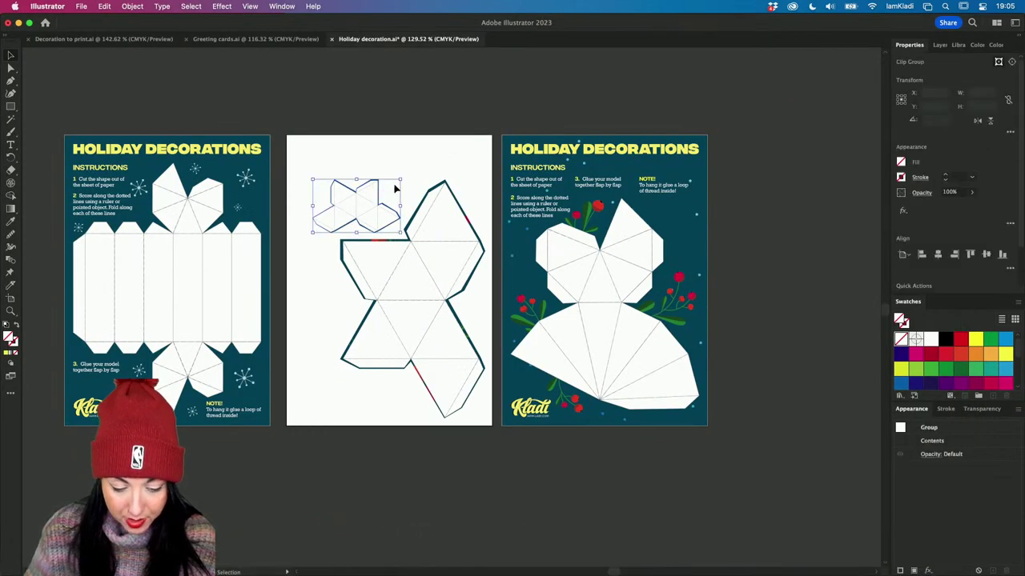
Place a second small template copy, rotated to 180°, beside the large one and shift the first small copy higher on the page
{"action": "left_click_drag", "start_coordinate": [376, 192], "coordinate": [324, 317]}
{"action": "left_click", "coordinate": [364, 220]}
{"action": "scroll", "coordinate": [377, 195], "scroll_direction": "up", "scroll_amount": 3}
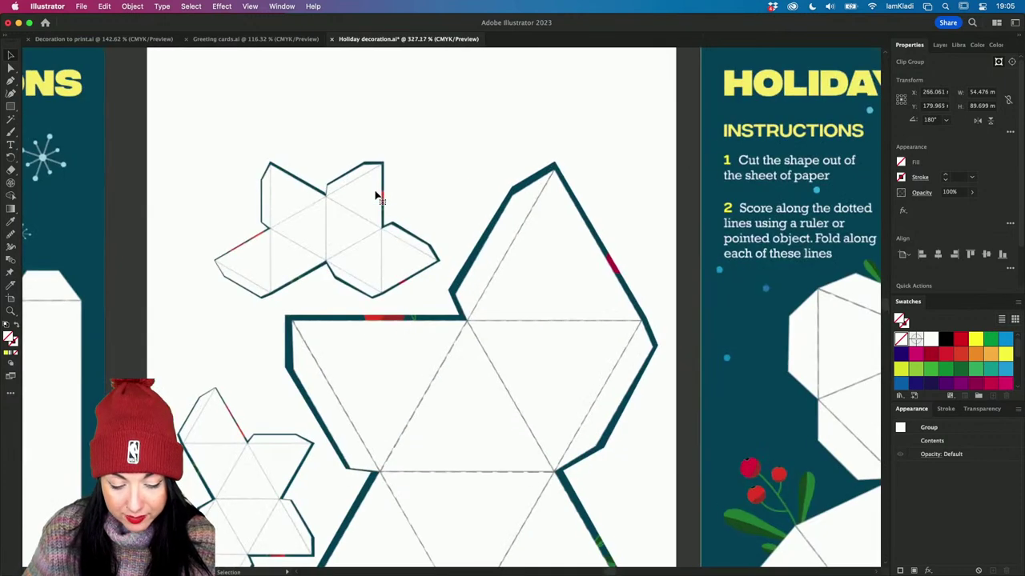
{"action": "left_click", "coordinate": [360, 96]}
{"action": "left_click_drag", "start_coordinate": [359, 229], "coordinate": [373, 192]}
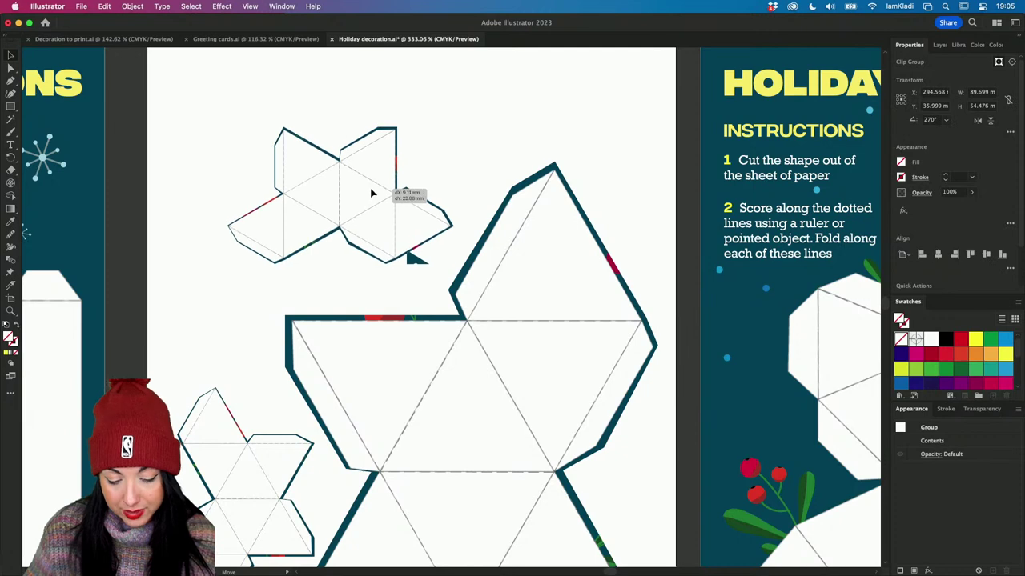
{"action": "left_click", "coordinate": [533, 115]}
{"action": "scroll", "coordinate": [533, 114], "scroll_direction": "down", "scroll_amount": 2}
{"action": "scroll", "coordinate": [534, 114], "scroll_direction": "down", "scroll_amount": 2}
{"action": "scroll", "coordinate": [533, 112], "scroll_direction": "down", "scroll_amount": 5}
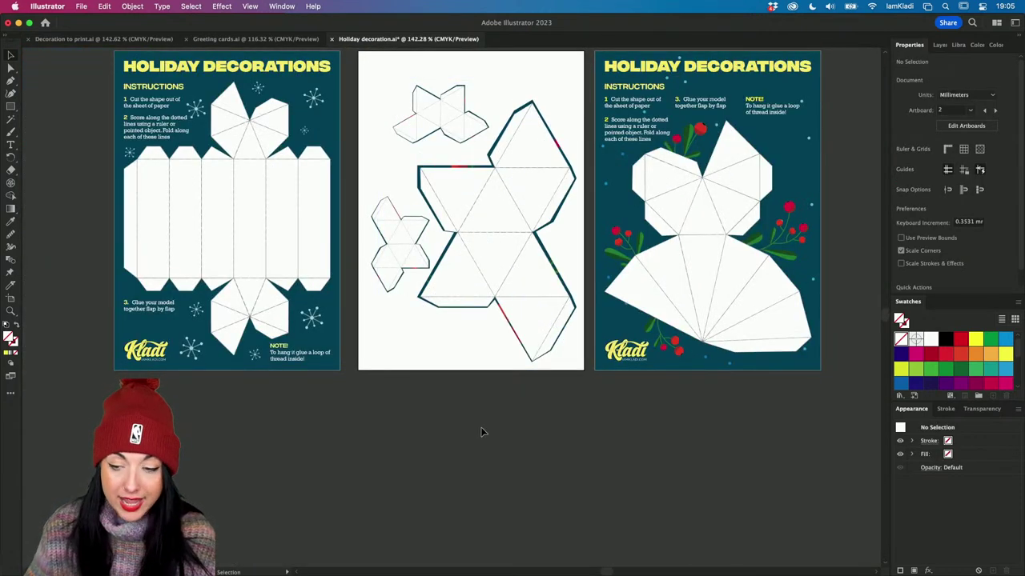
Duplicate the template 2 artboard together with its artwork directly below the original artboard
{"action": "left_click", "coordinate": [12, 300]}
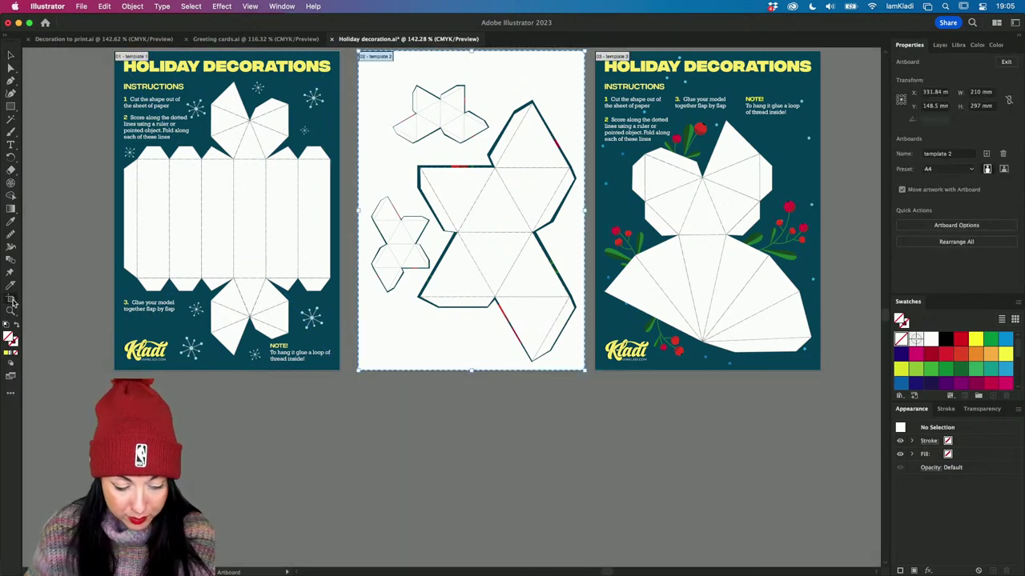
{"action": "key", "text": "Escape"}
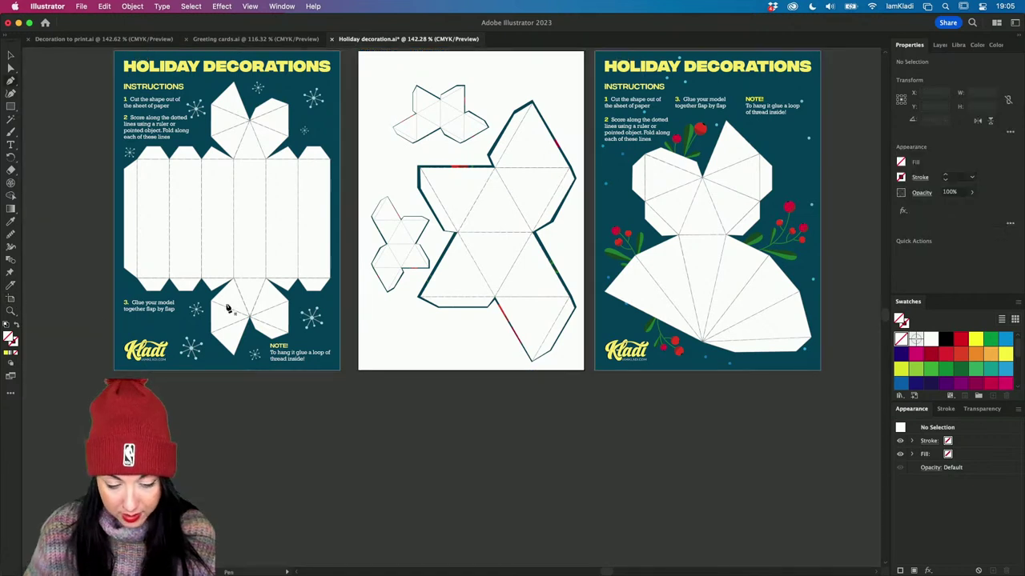
{"action": "left_click", "coordinate": [11, 298]}
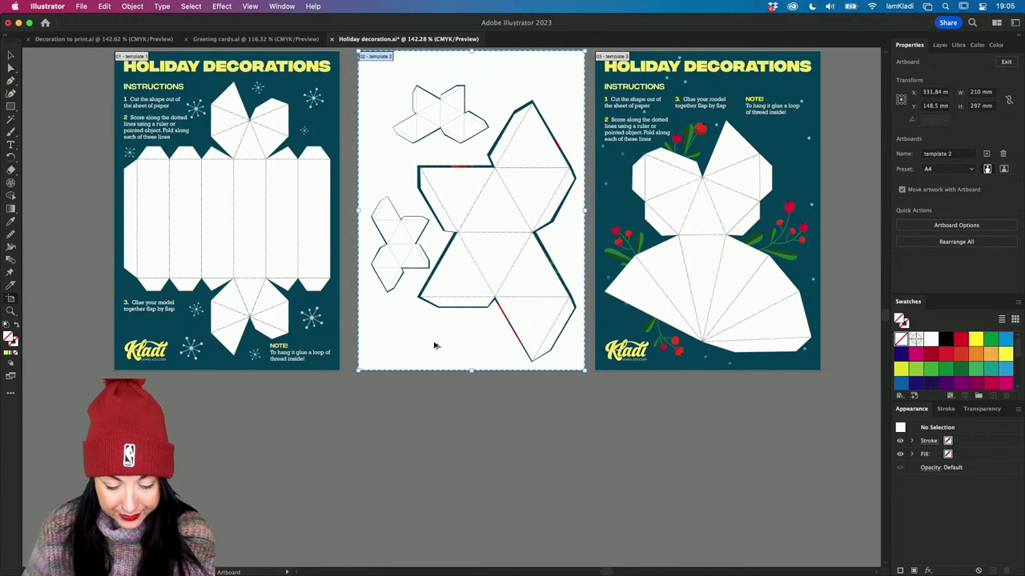
{"action": "left_click_drag", "start_coordinate": [434, 346], "coordinate": [435, 544]}
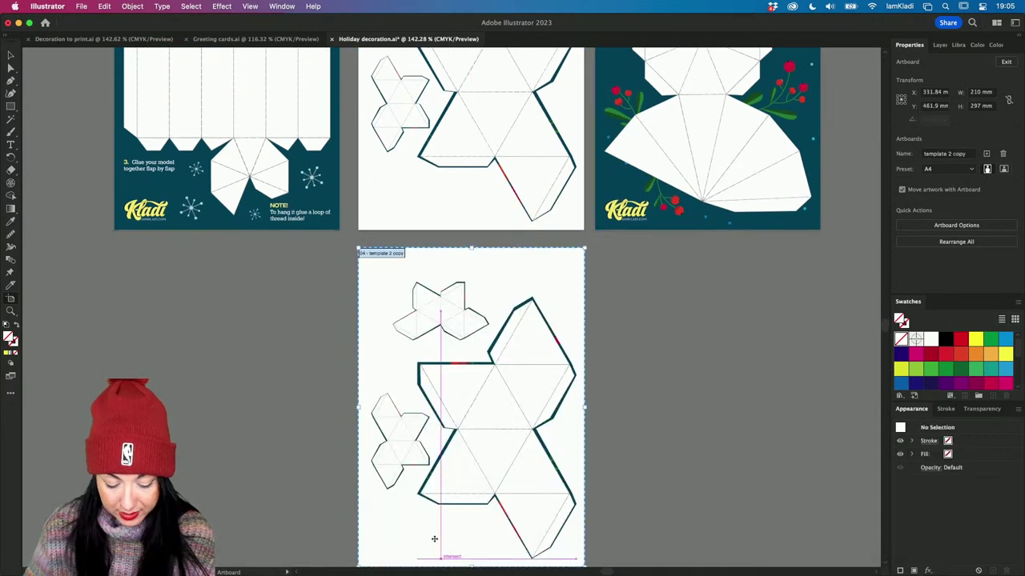
Delete both small folding templates from the duplicated artboard
{"action": "key", "text": "v"}
{"action": "left_click", "coordinate": [448, 320]}
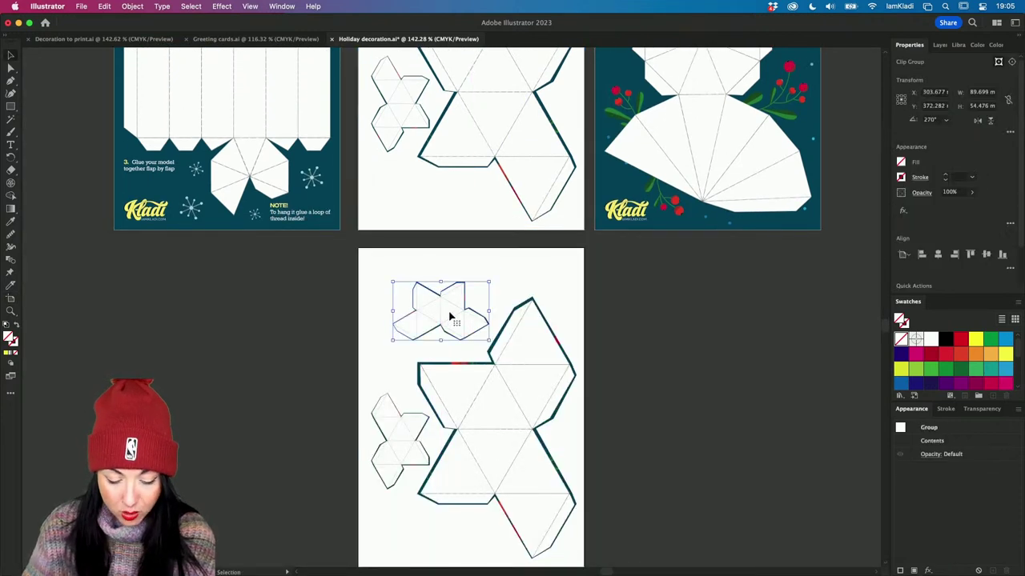
{"action": "key", "text": "Delete"}
{"action": "left_click", "coordinate": [393, 418]}
{"action": "key", "text": "Delete"}
Enlarge the remaining template proportionally to about 176 × 289 mm and position it within the duplicated artboard
{"action": "left_click", "coordinate": [499, 391]}
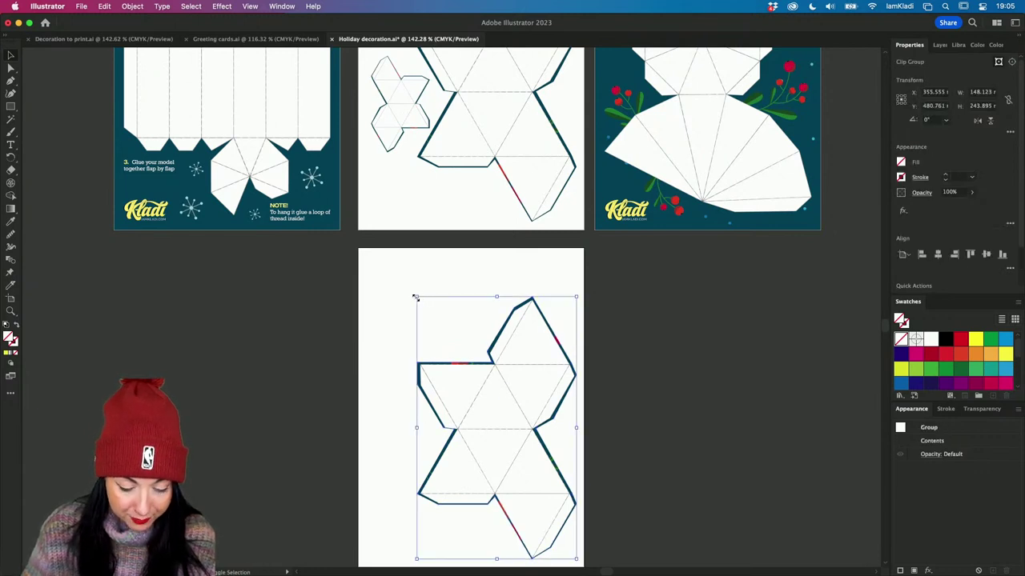
{"action": "left_click_drag", "start_coordinate": [415, 297], "coordinate": [364, 248]}
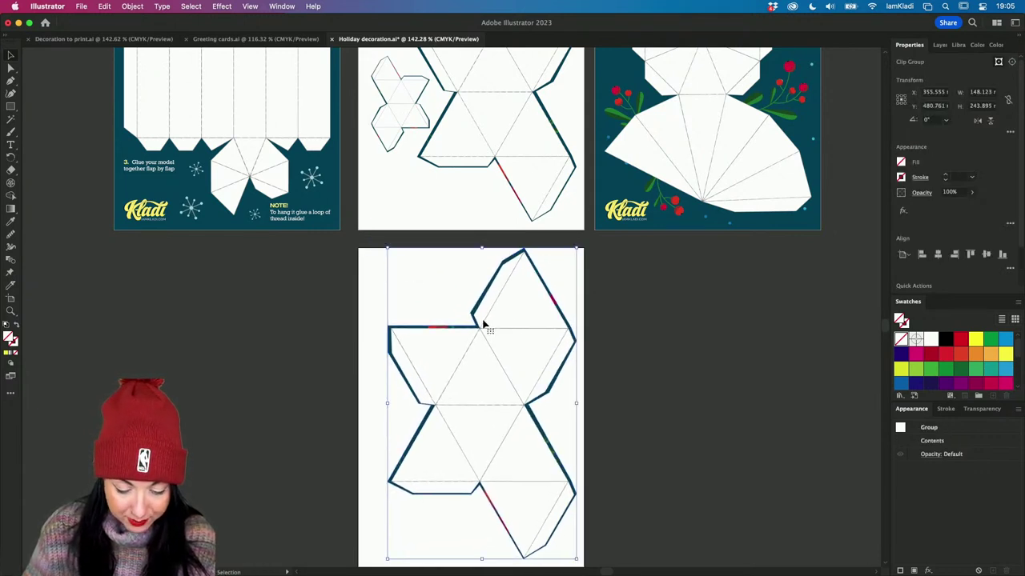
{"action": "left_click_drag", "start_coordinate": [484, 324], "coordinate": [467, 332]}
{"action": "left_click", "coordinate": [623, 345]}
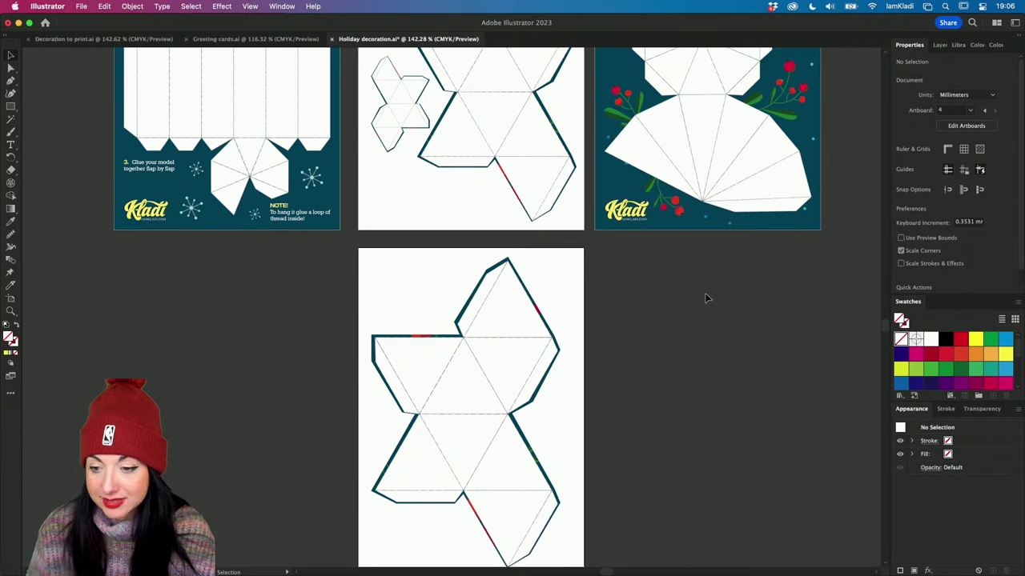
{"action": "left_click_drag", "start_coordinate": [705, 293], "coordinate": [688, 270]}
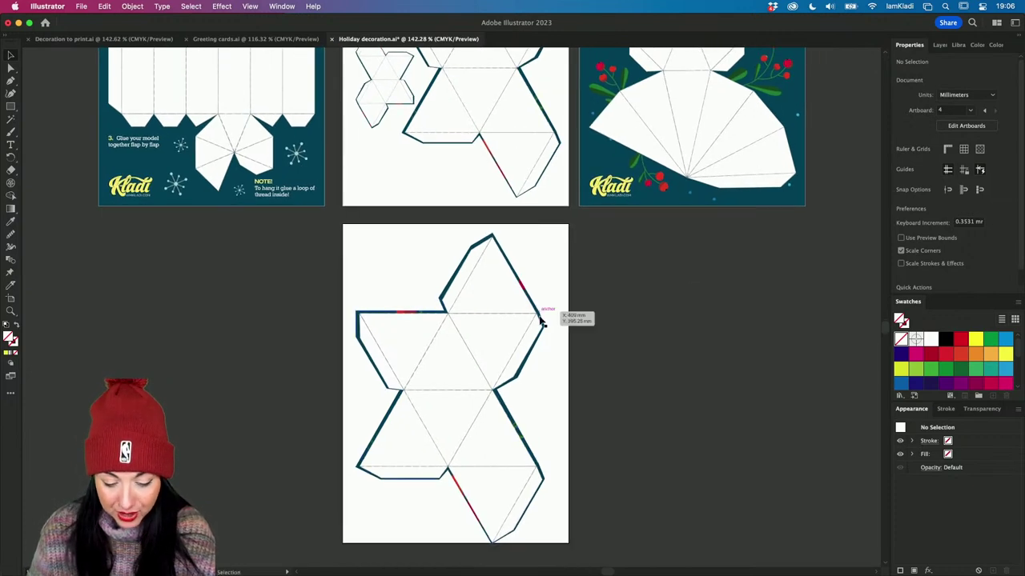
{"action": "scroll", "coordinate": [542, 318], "scroll_direction": "up", "scroll_amount": 1}
{"action": "scroll", "coordinate": [541, 319], "scroll_direction": "up", "scroll_amount": 2}
{"action": "left_click", "coordinate": [483, 328]}
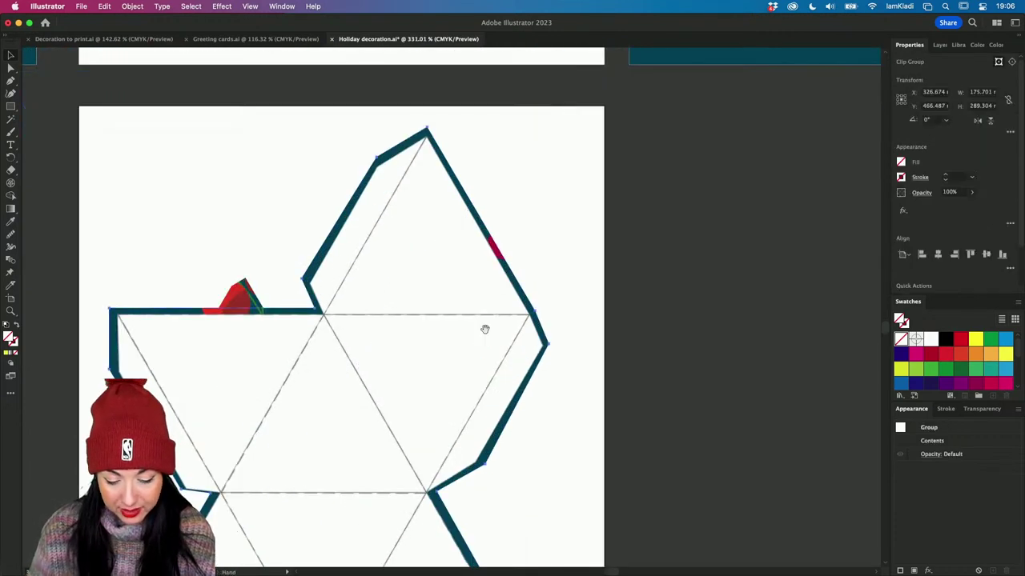
{"action": "scroll", "coordinate": [484, 328], "scroll_direction": "down", "scroll_amount": 3}
{"action": "left_click", "coordinate": [561, 353]}
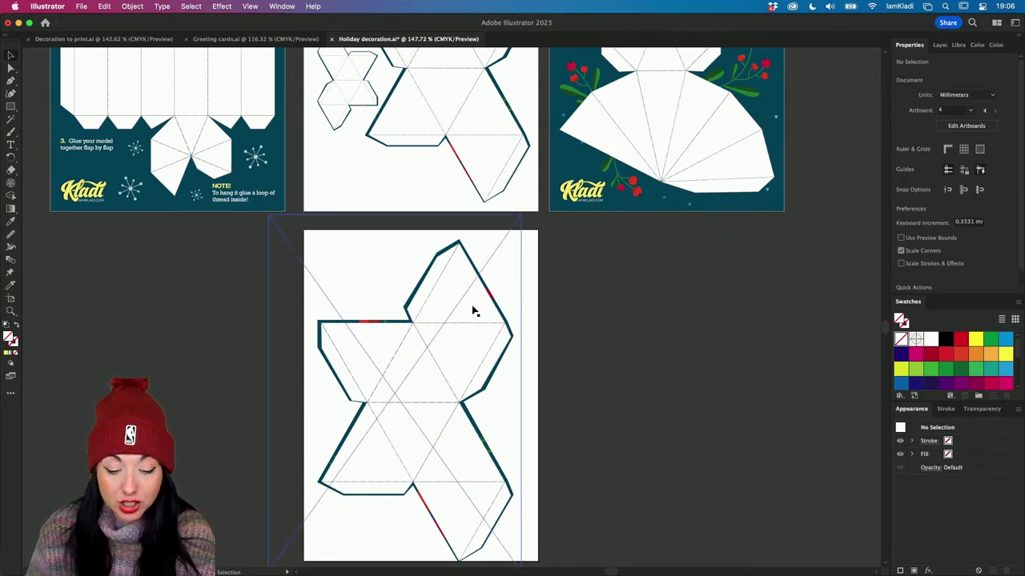
Show the document's layers and add two new layers above Layer 1
{"action": "left_click", "coordinate": [939, 45]}
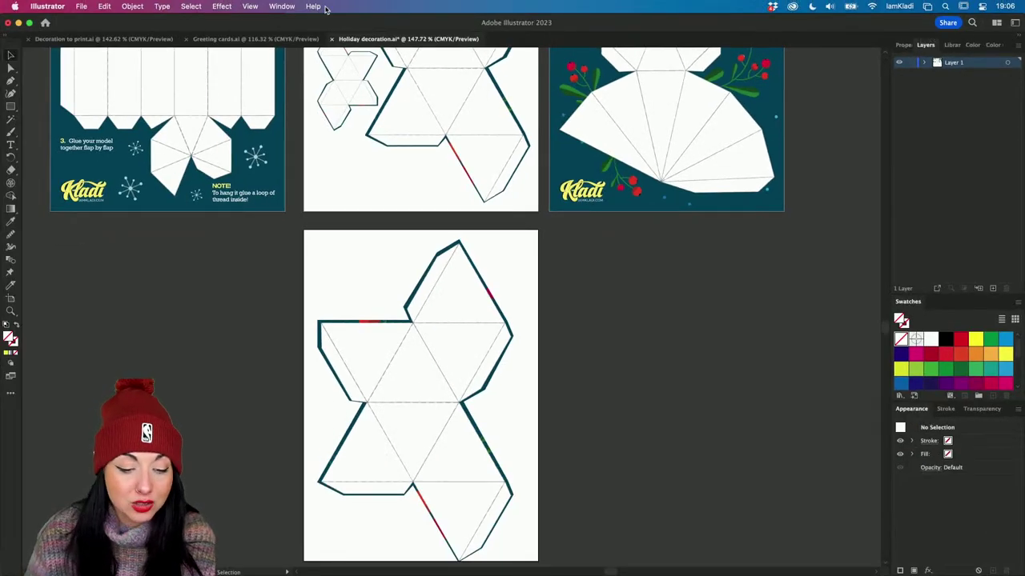
{"action": "left_click", "coordinate": [288, 8]}
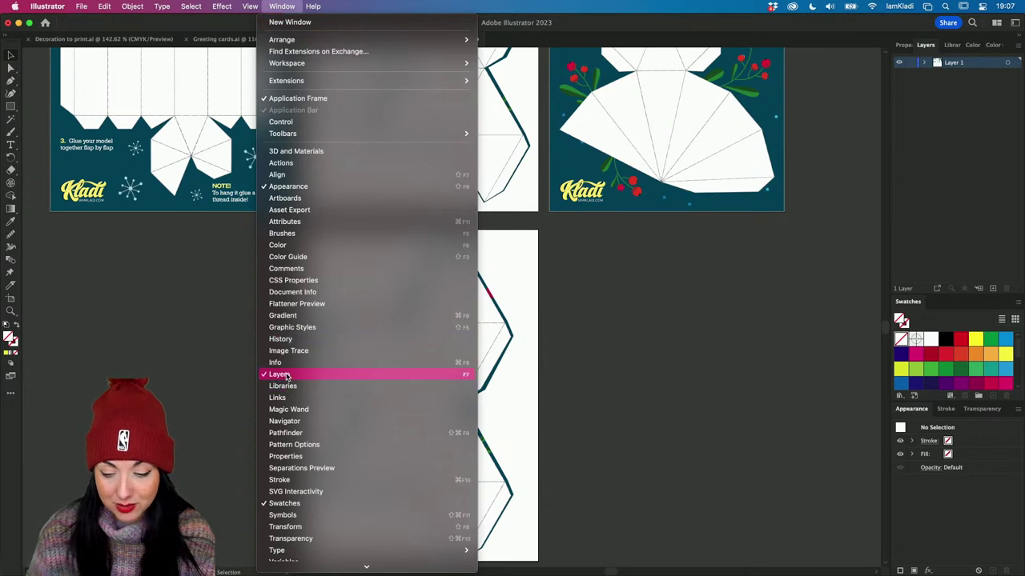
{"action": "left_click", "coordinate": [958, 127]}
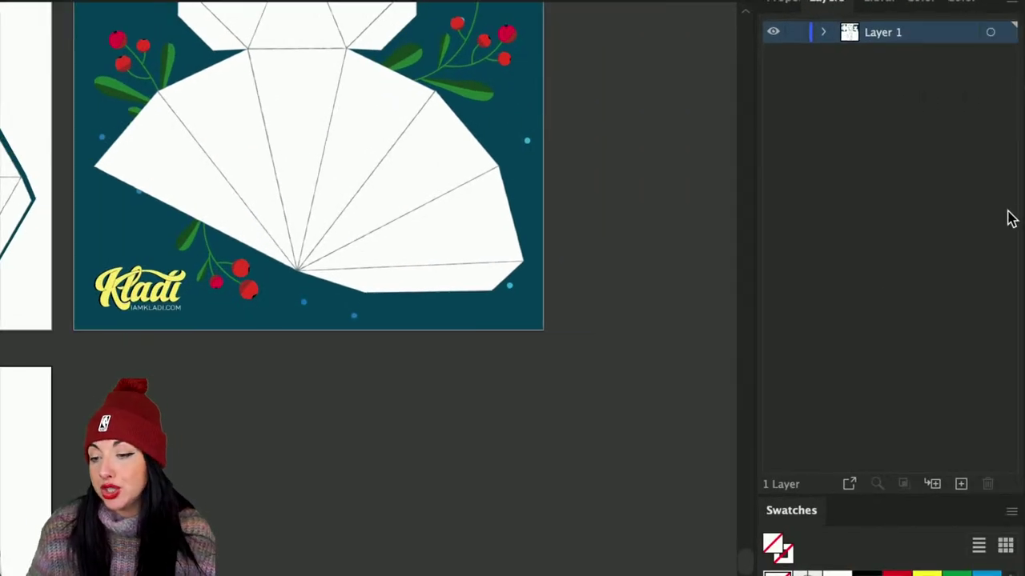
{"action": "left_click", "coordinate": [961, 484]}
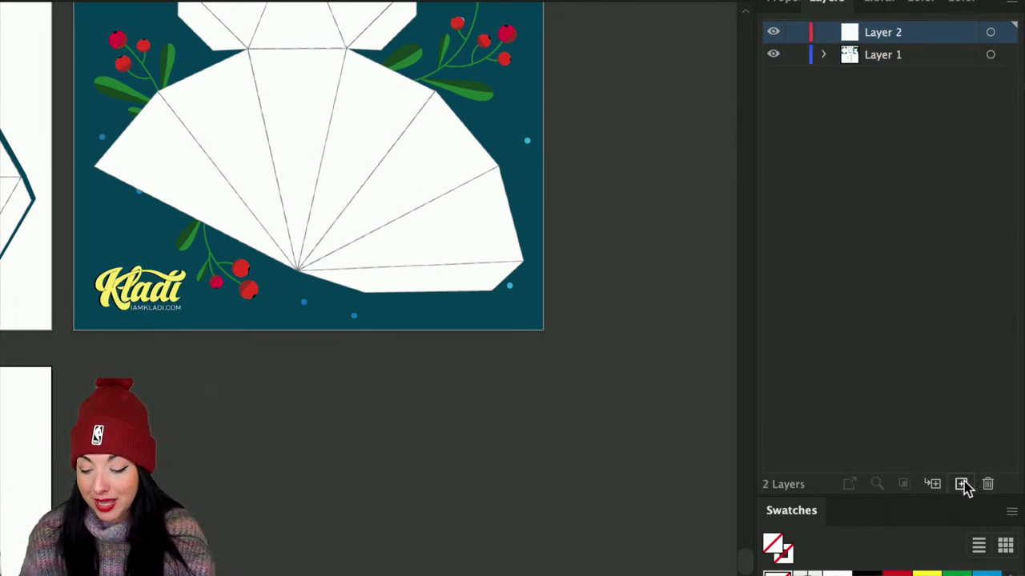
{"action": "left_click", "coordinate": [961, 484]}
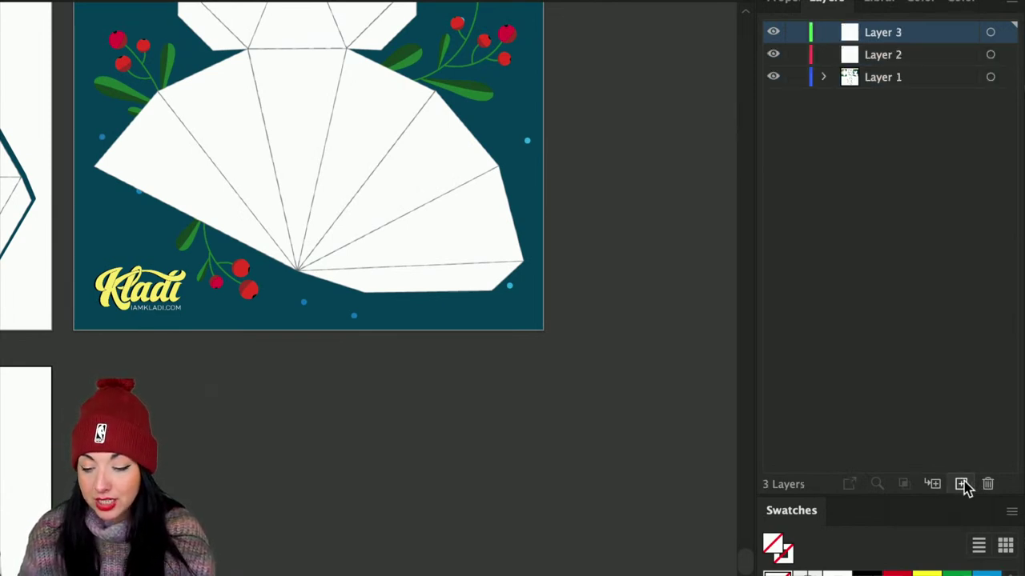
Rename Layer 1 as "templates" and Layer 2 as "decoration"
{"action": "double_click", "coordinate": [886, 77]}
{"action": "type", "text": "te"}
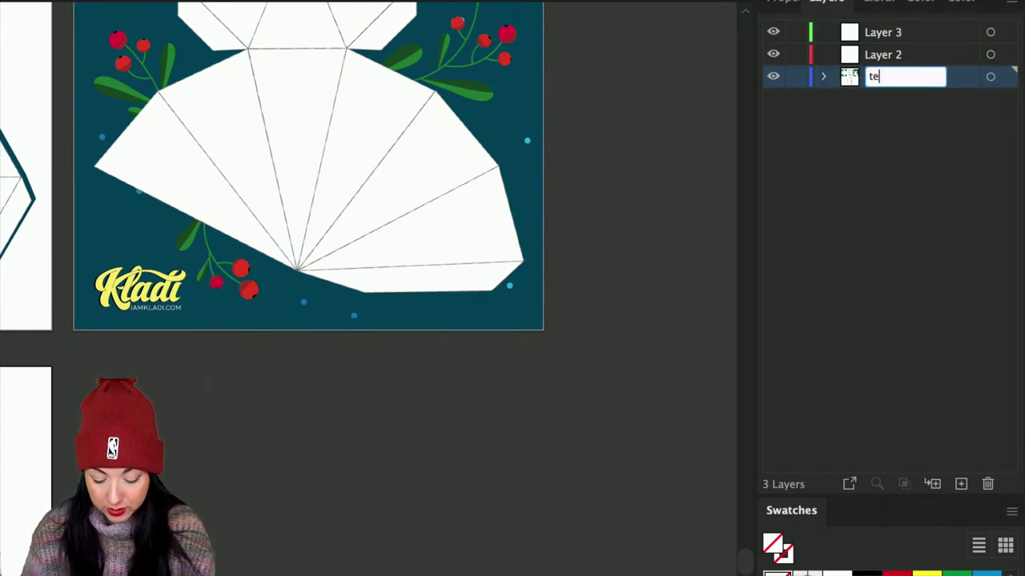
{"action": "type", "text": "mplates"}
{"action": "key", "text": "Return"}
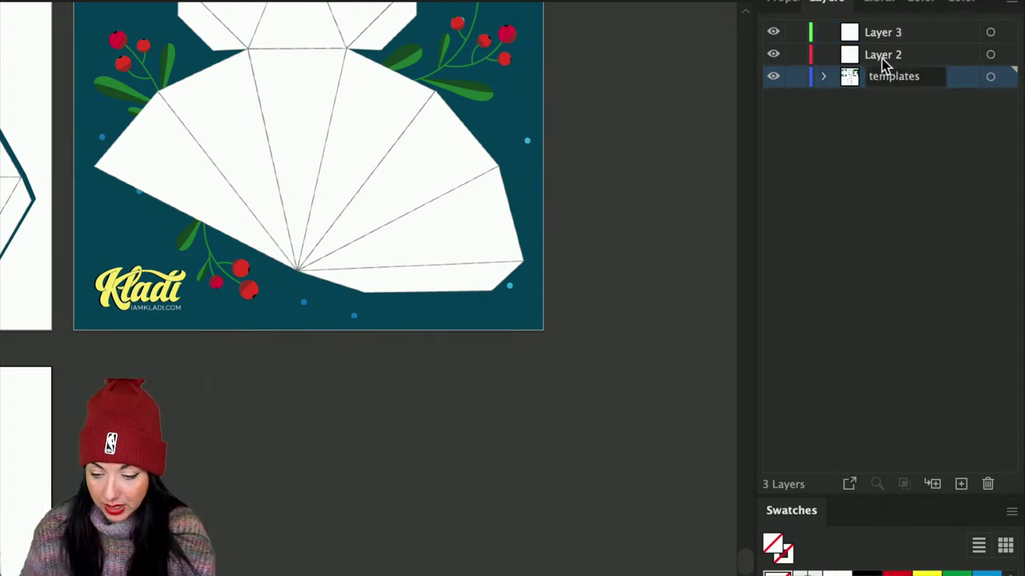
{"action": "double_click", "coordinate": [883, 56]}
{"action": "type", "text": "decoration"}
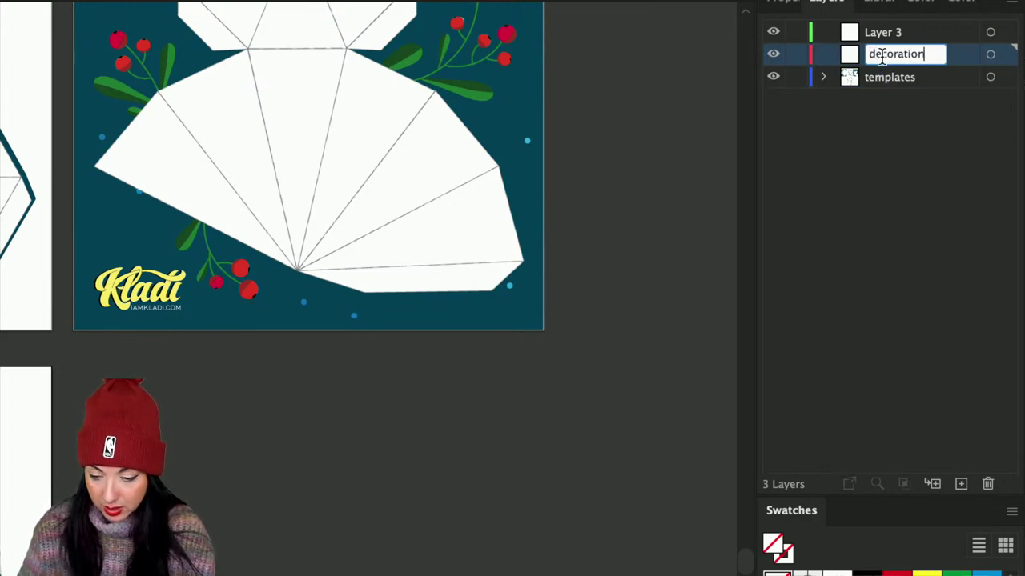
{"action": "key", "text": "Return"}
Rename Layer 3 as "background color"
{"action": "double_click", "coordinate": [886, 31]}
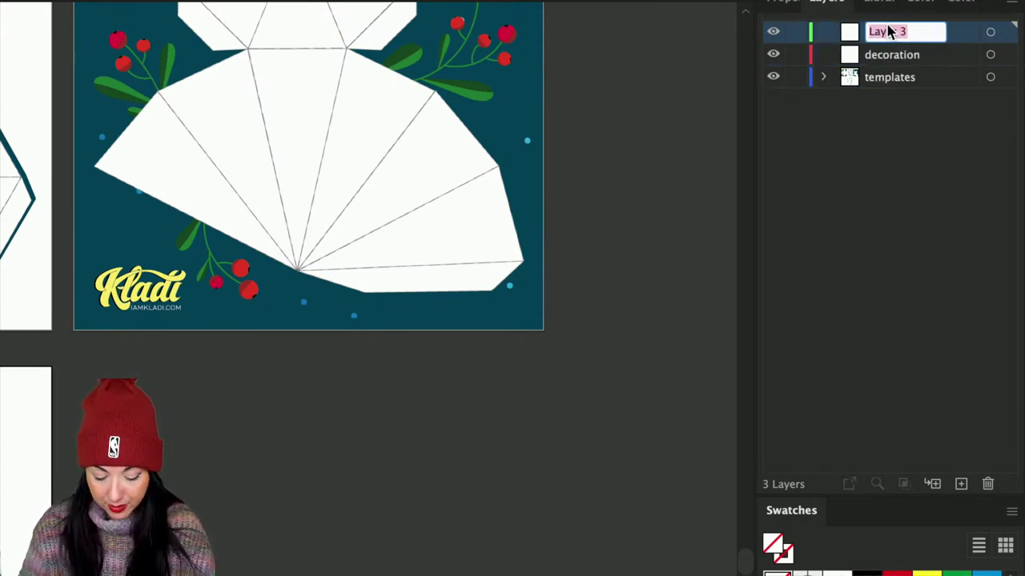
{"action": "type", "text": "background color"}
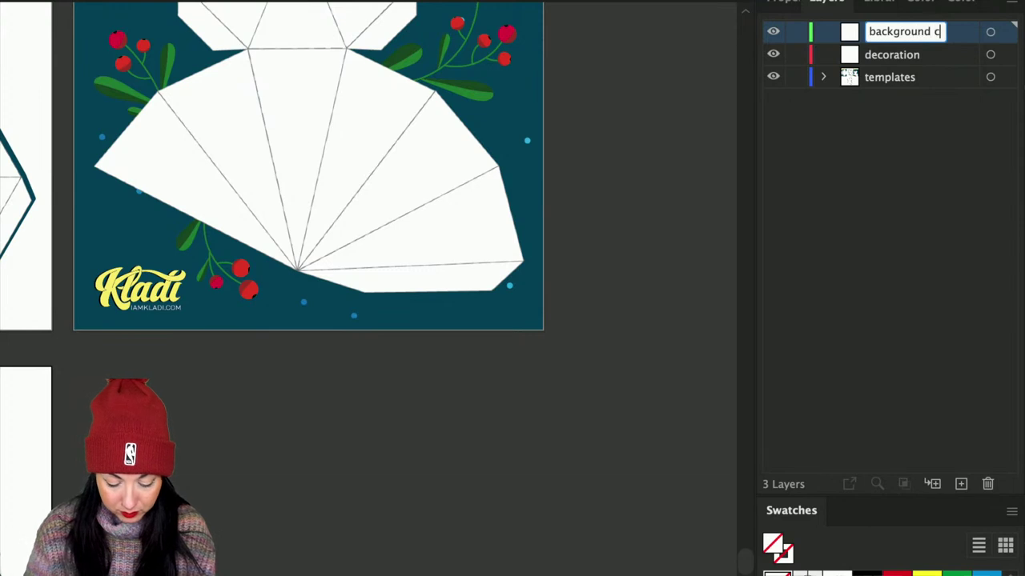
{"action": "left_click", "coordinate": [909, 119]}
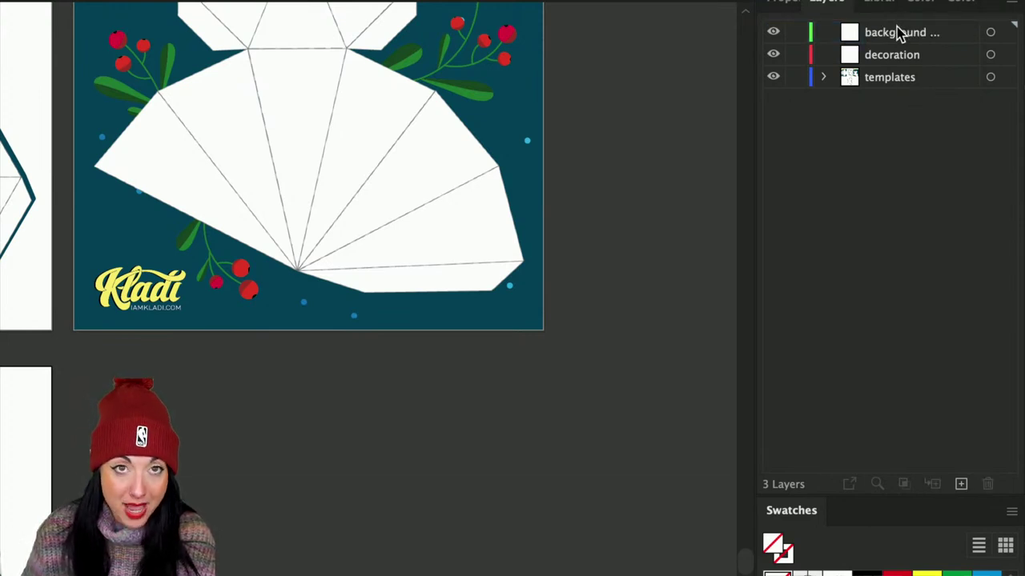
On the background color layer, draw a rectangle slightly wider than the duplicated artboard and fill it with red
{"action": "scroll", "coordinate": [478, 283], "scroll_direction": "down", "scroll_amount": 3}
{"action": "scroll", "coordinate": [480, 284], "scroll_direction": "left", "scroll_amount": 3}
{"action": "scroll", "coordinate": [481, 284], "scroll_direction": "down", "scroll_amount": 1}
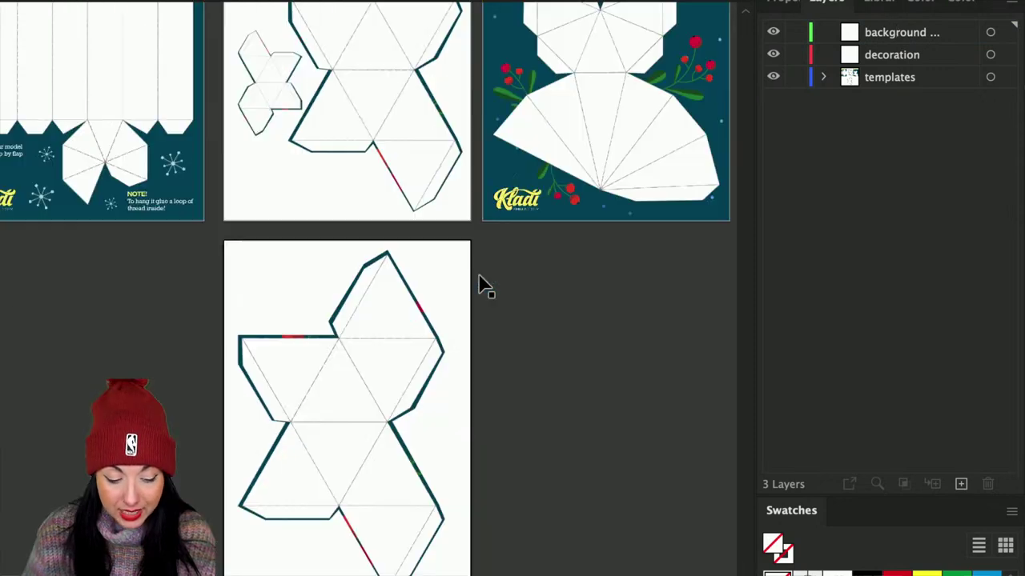
{"action": "scroll", "coordinate": [483, 285], "scroll_direction": "left", "scroll_amount": 3}
{"action": "scroll", "coordinate": [482, 285], "scroll_direction": "down", "scroll_amount": 2}
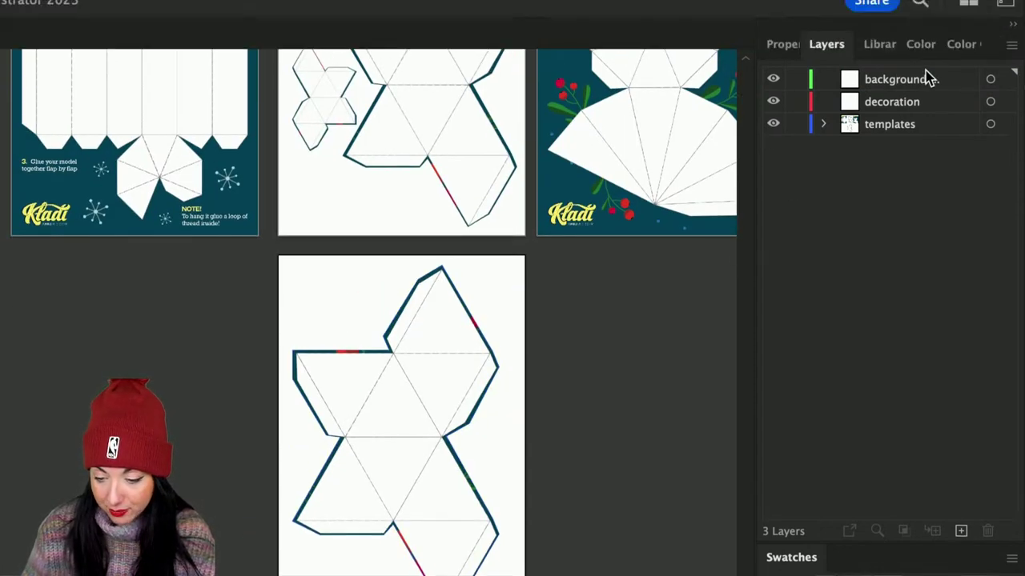
{"action": "left_click", "coordinate": [925, 80]}
{"action": "left_click_drag", "start_coordinate": [269, 256], "coordinate": [532, 575]}
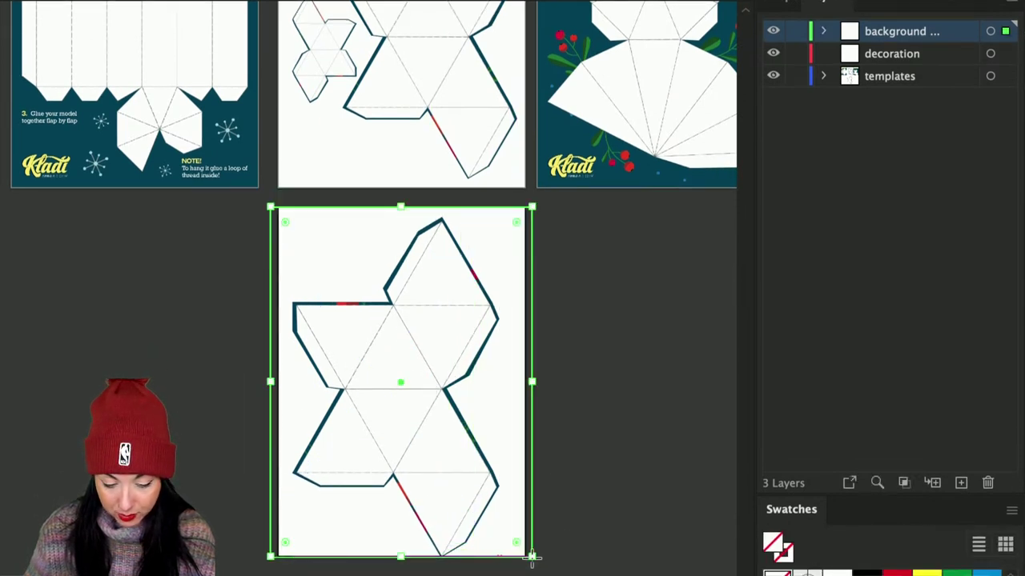
{"action": "left_click", "coordinate": [900, 570]}
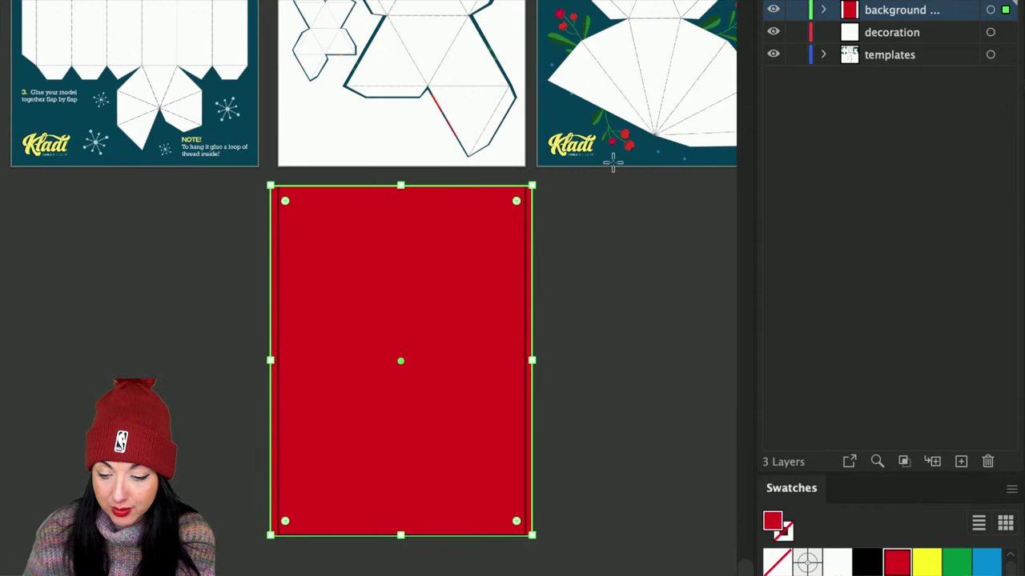
Move the background color layer beneath the templates layer and lock it
{"action": "left_click_drag", "start_coordinate": [900, 10], "coordinate": [895, 68]}
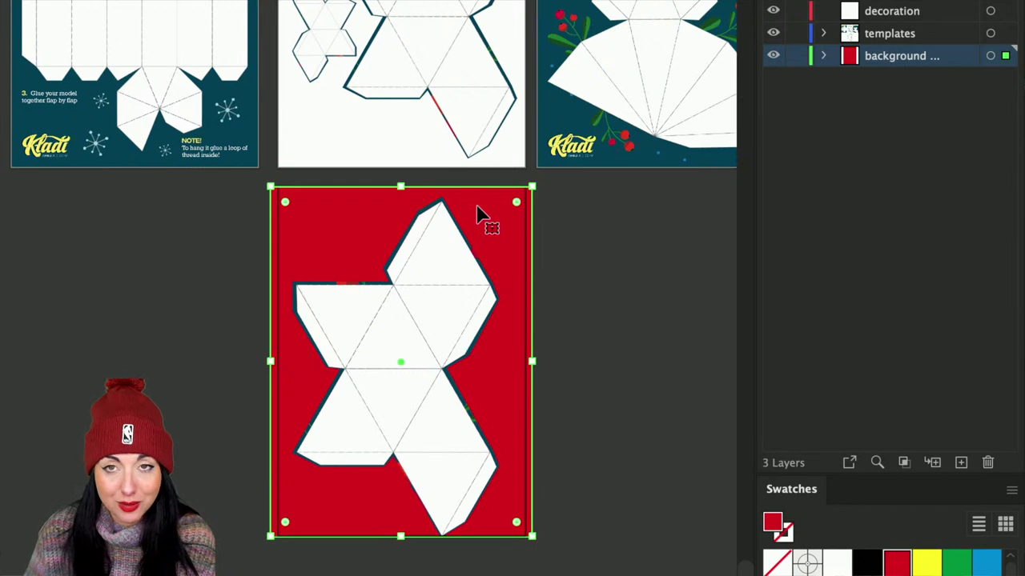
{"action": "left_click", "coordinate": [481, 312]}
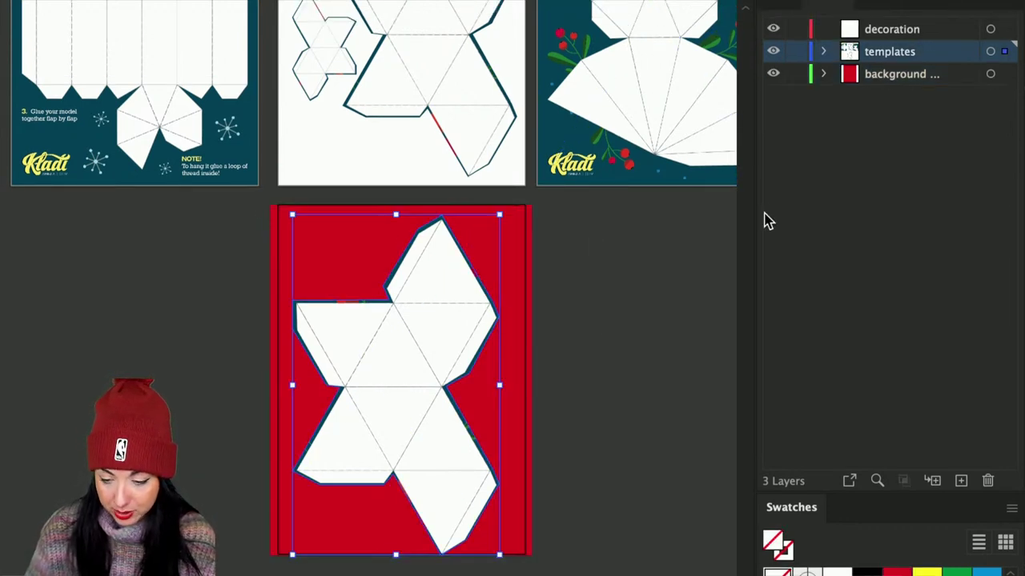
{"action": "left_click", "coordinate": [795, 75]}
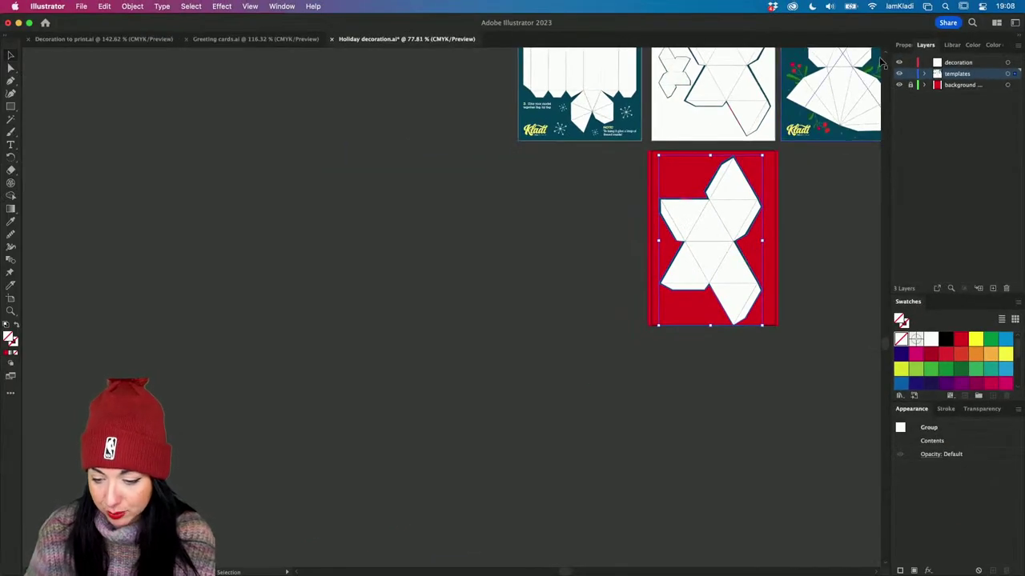
Try to lower the opacity of the duplicated template's clip group to 58%
{"action": "left_click", "coordinate": [898, 47]}
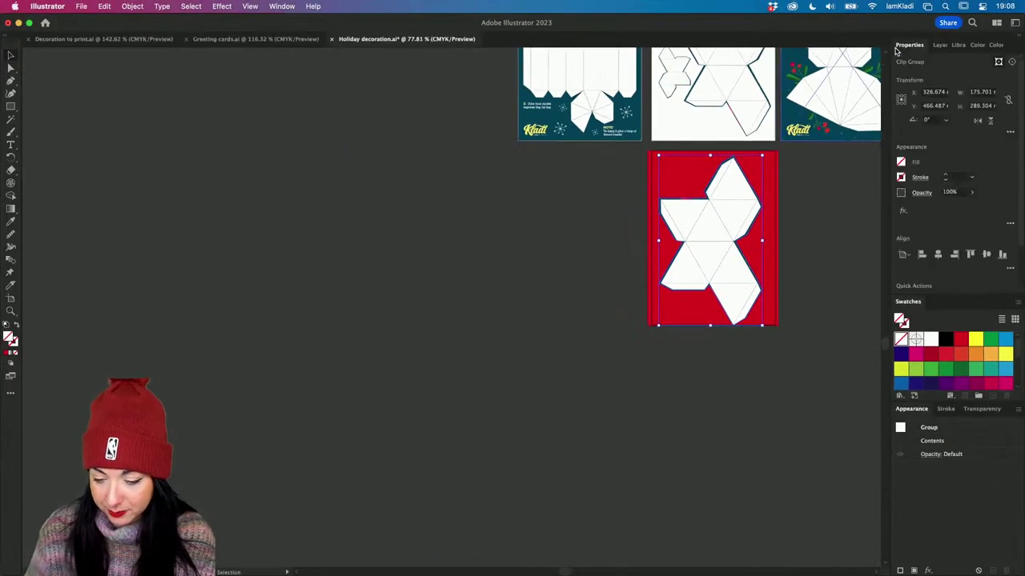
{"action": "scroll", "coordinate": [716, 134], "scroll_direction": "up", "scroll_amount": 8}
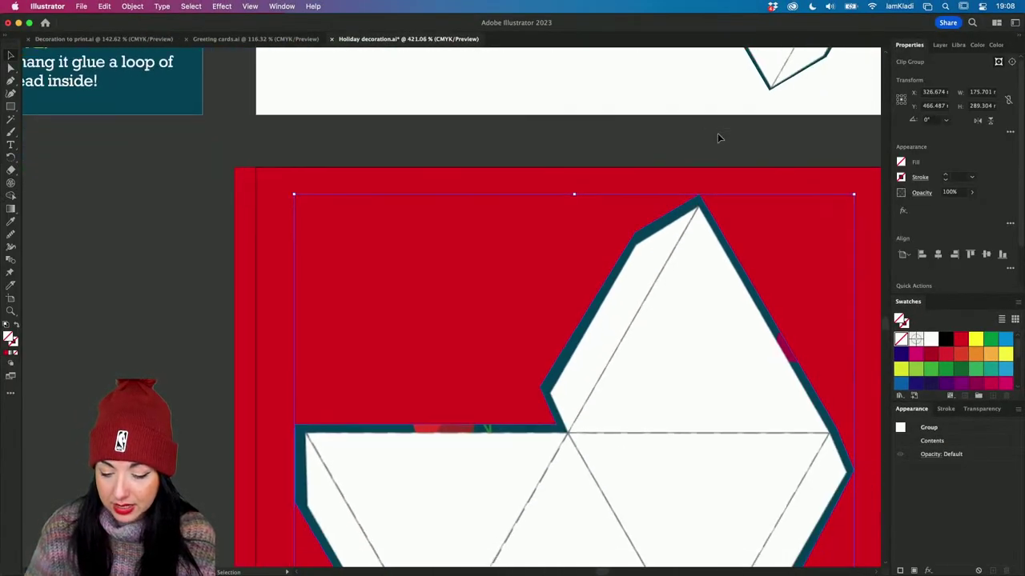
{"action": "scroll", "coordinate": [717, 138], "scroll_direction": "down", "scroll_amount": 3}
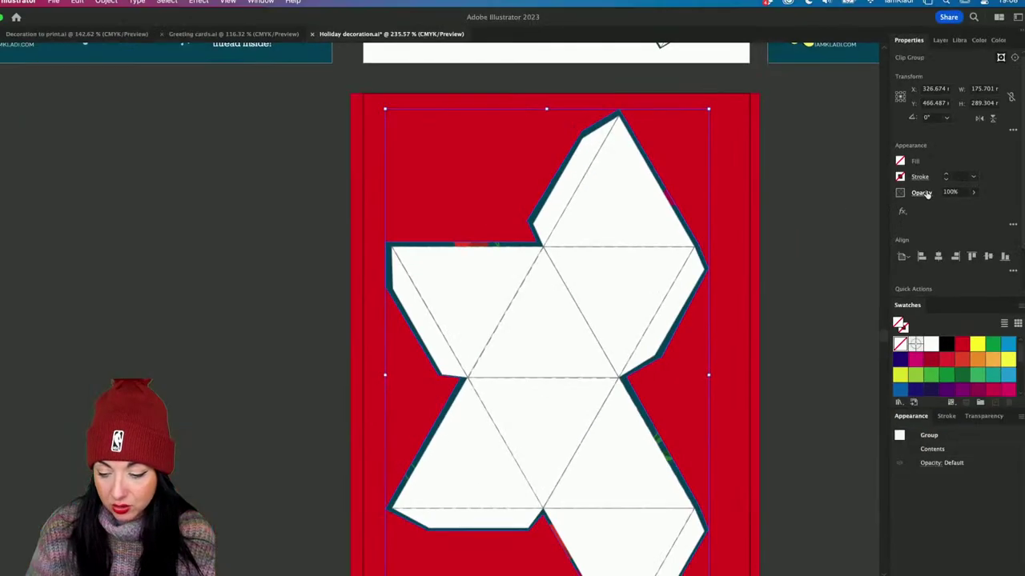
{"action": "left_click", "coordinate": [973, 192]}
{"action": "left_click_drag", "start_coordinate": [971, 207], "coordinate": [954, 207]}
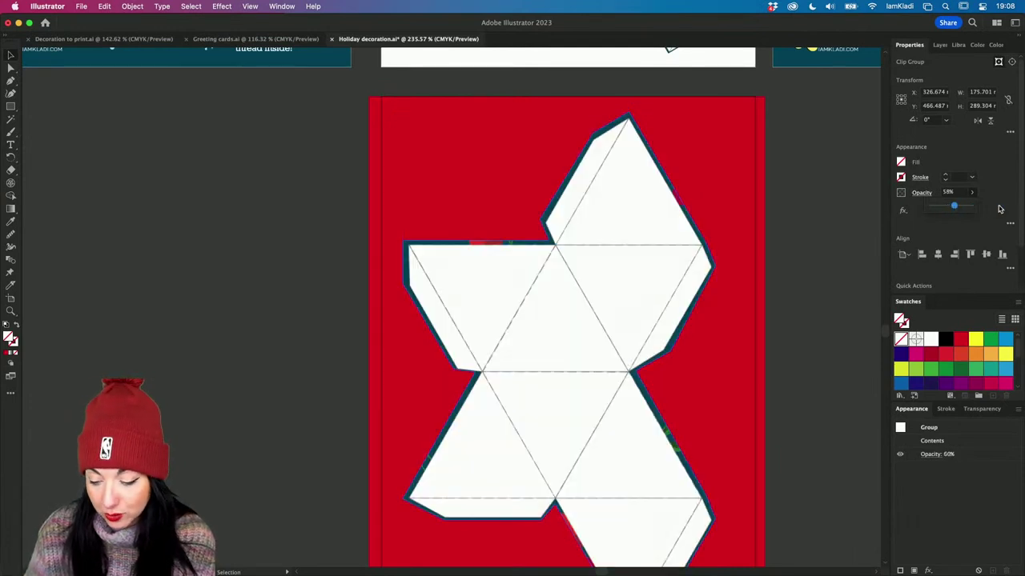
Set the blend mode of the duplicated template's clip group to Multiply and deselect it
{"action": "left_click", "coordinate": [921, 193]}
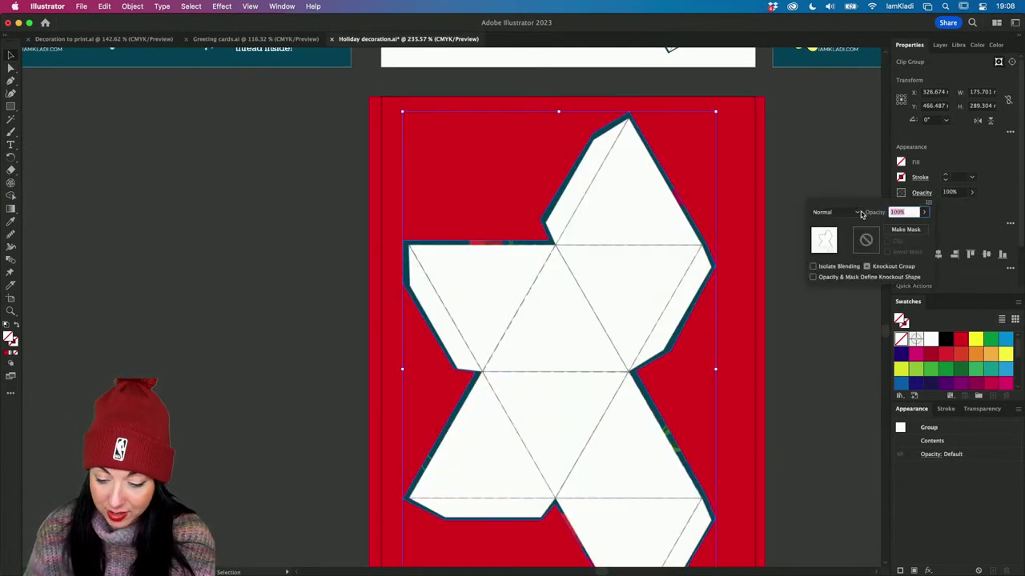
{"action": "left_click", "coordinate": [860, 213]}
{"action": "left_click", "coordinate": [842, 253]}
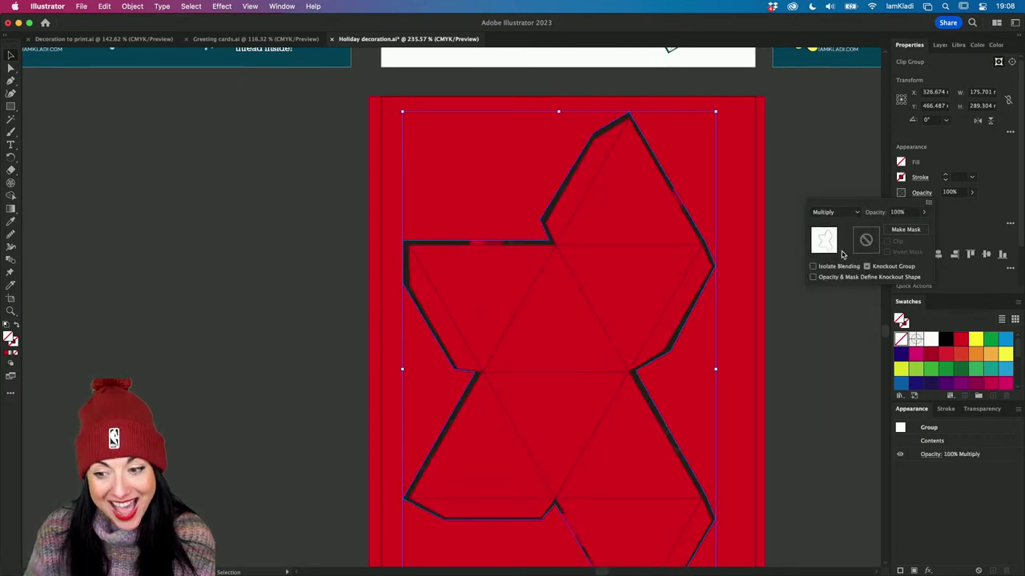
{"action": "left_click", "coordinate": [856, 213]}
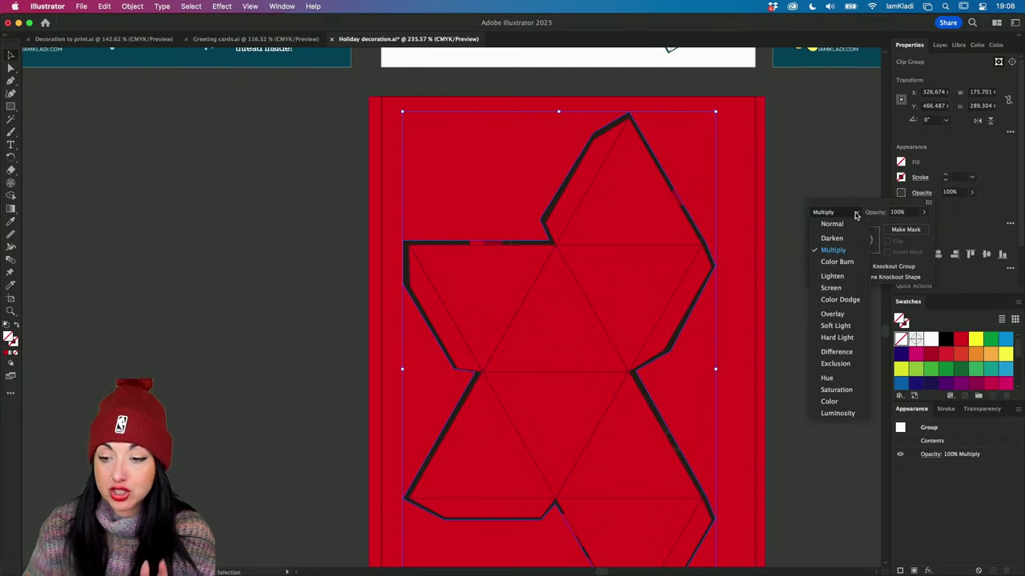
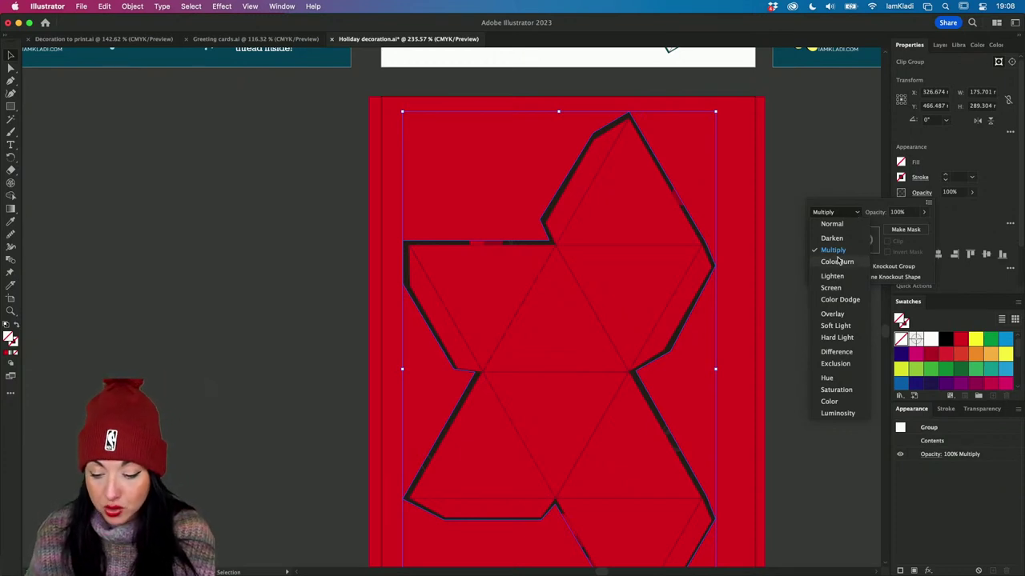
{"action": "left_click", "coordinate": [947, 192]}
{"action": "left_click", "coordinate": [956, 195]}
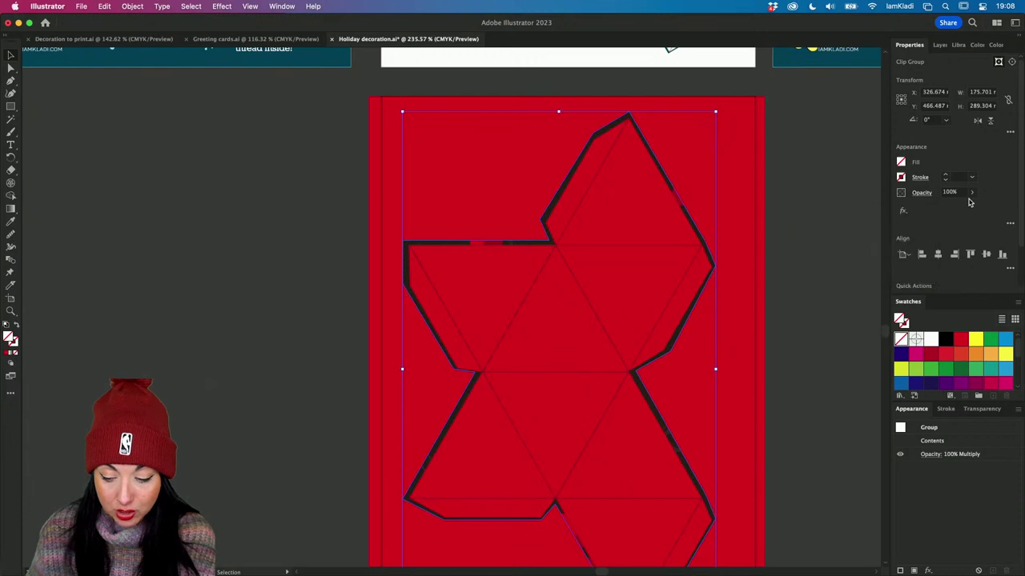
{"action": "left_click", "coordinate": [841, 230]}
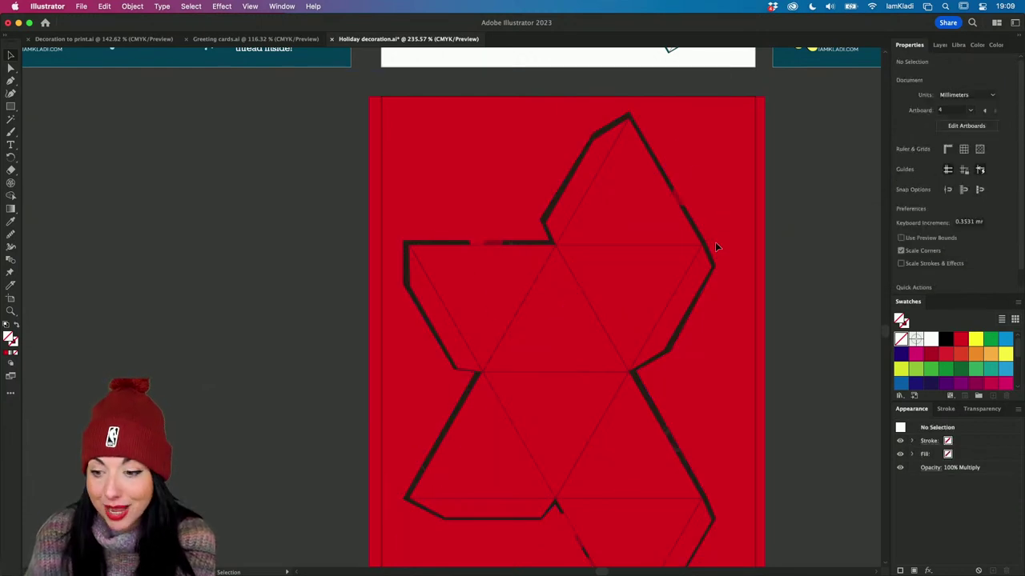
{"action": "scroll", "coordinate": [766, 221], "scroll_direction": "down", "scroll_amount": 2}
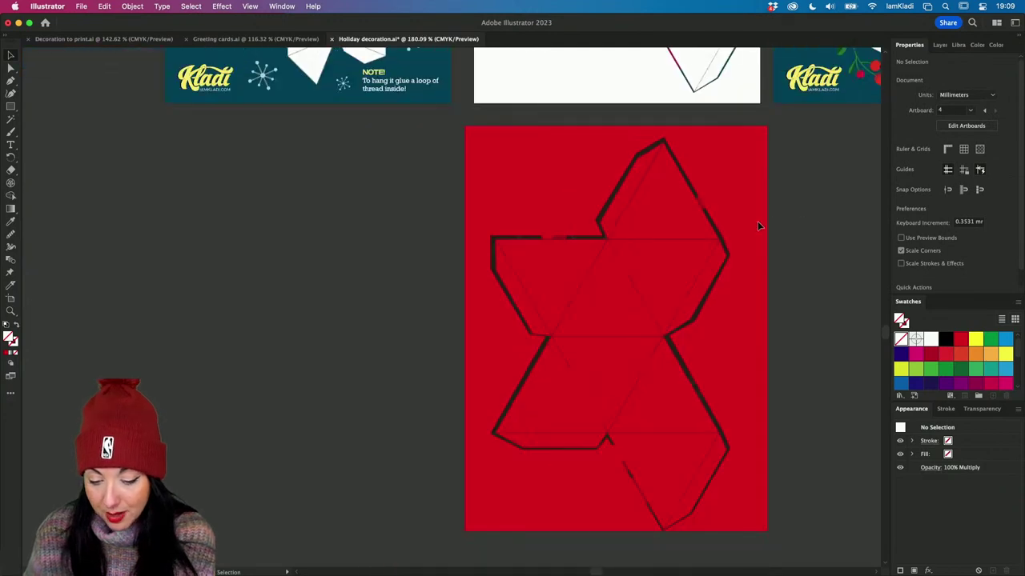
{"action": "left_click", "coordinate": [717, 232]}
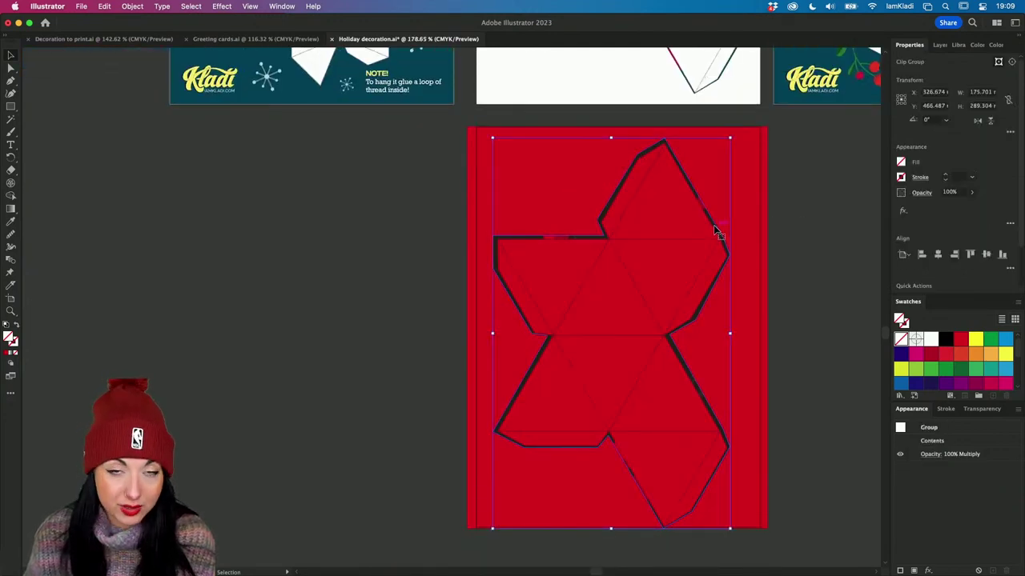
{"action": "double_click", "coordinate": [716, 232]}
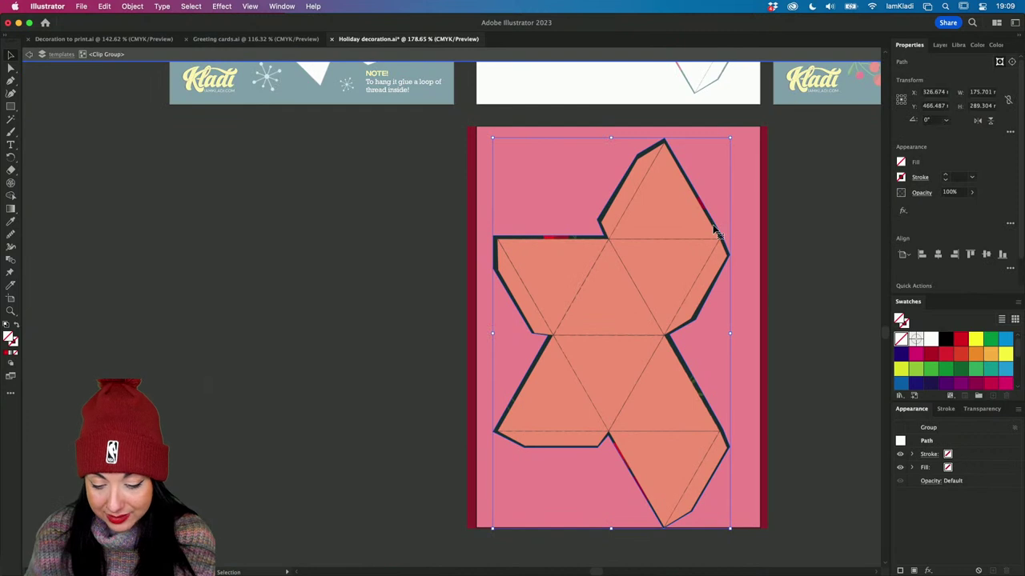
{"action": "left_click", "coordinate": [783, 242]}
{"action": "double_click", "coordinate": [784, 237]}
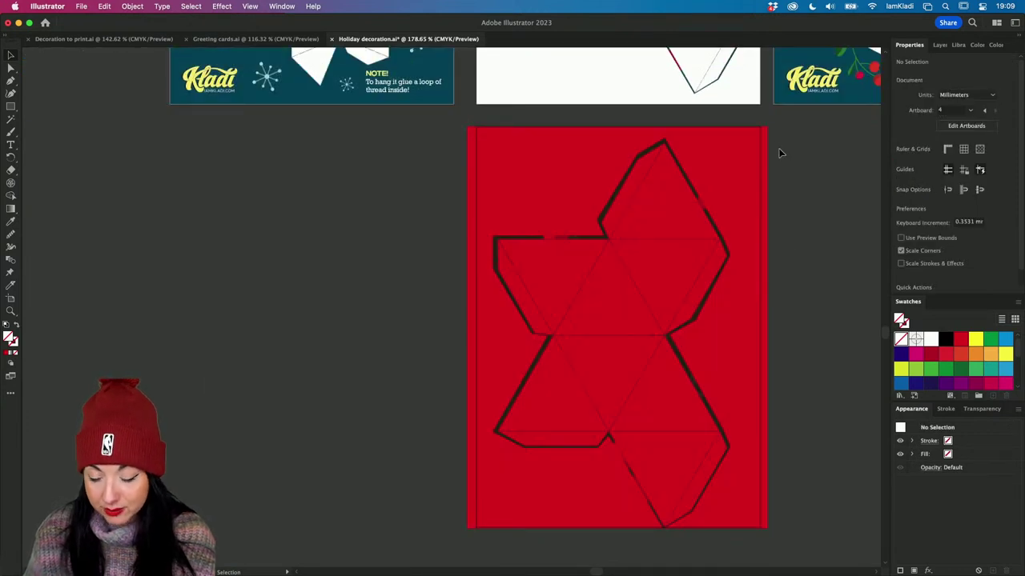
Isolate the template's clip group, copy its outline path, and leave isolation mode
{"action": "left_click", "coordinate": [704, 211]}
{"action": "double_click", "coordinate": [705, 212]}
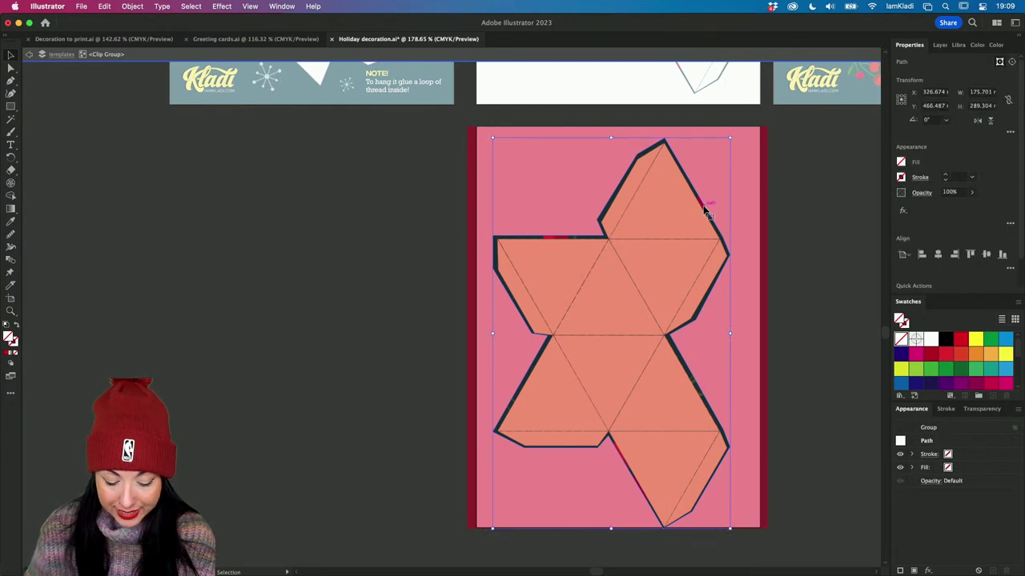
{"action": "key", "text": "a"}
{"action": "key", "text": "v"}
{"action": "double_click", "coordinate": [817, 243]}
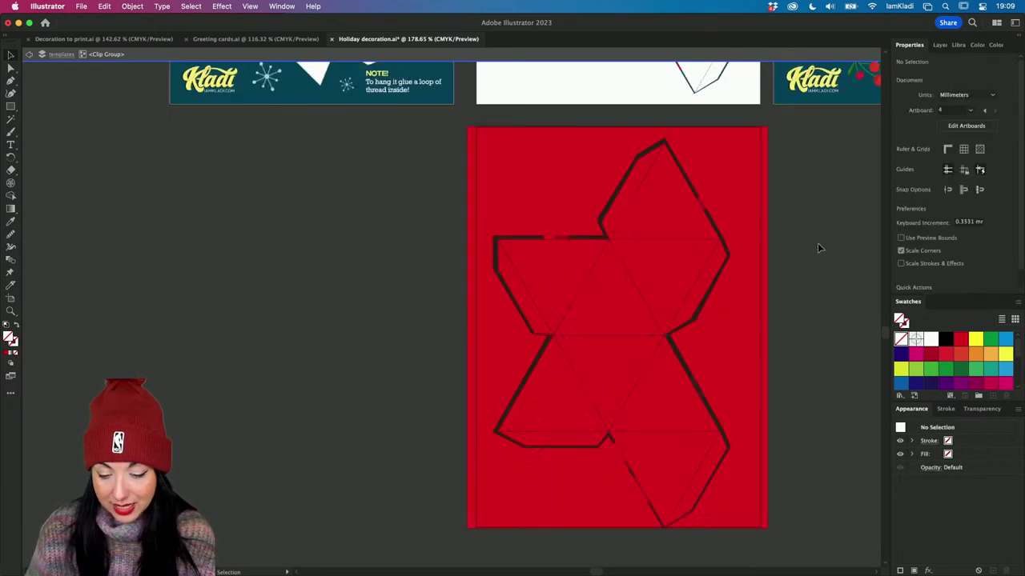
With the background color layer unlocked and templates locked, paste the copied outline in place on the background color layer
{"action": "left_click", "coordinate": [941, 45]}
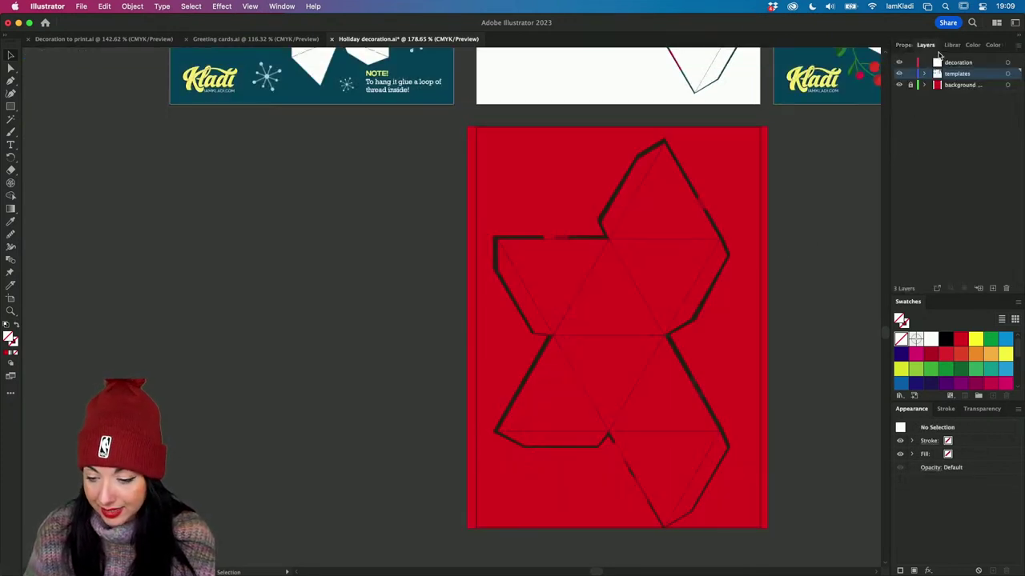
{"action": "left_click", "coordinate": [952, 86]}
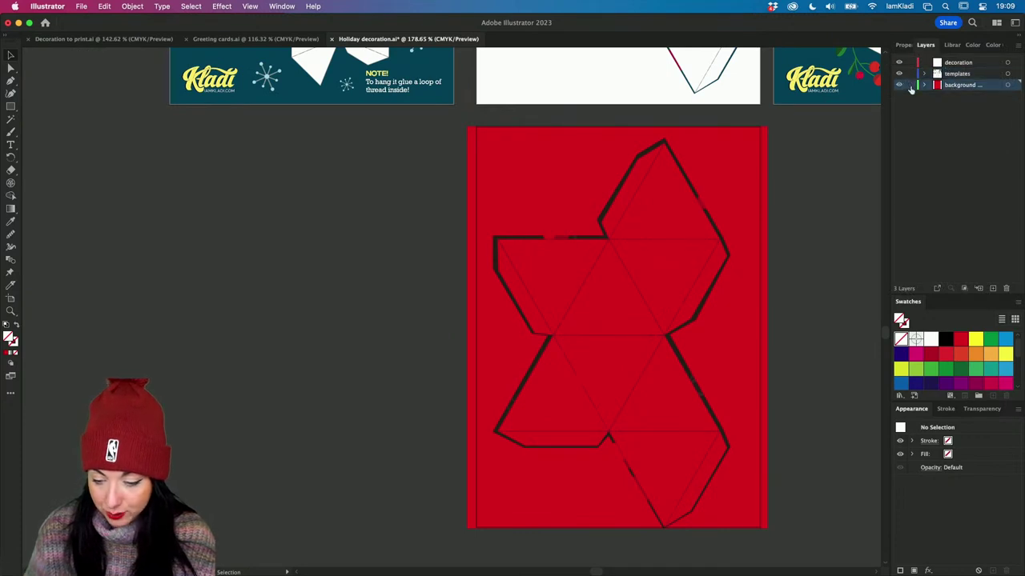
{"action": "left_click", "coordinate": [952, 91], "text": "alt"}
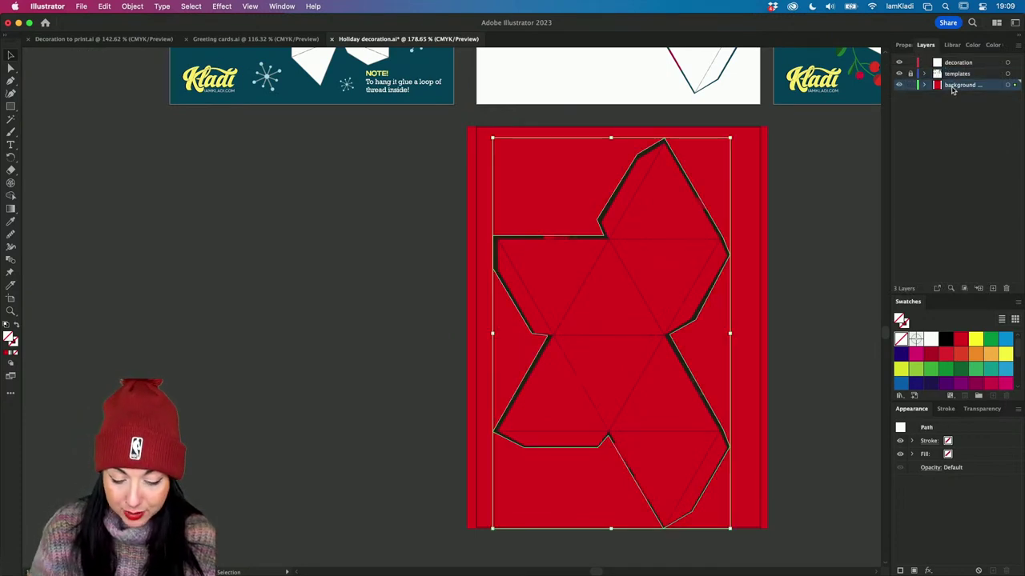
Select only the pasted template outline, without the red rectangle, and fill it with yellow
{"action": "left_click", "coordinate": [759, 144], "text": "shift"}
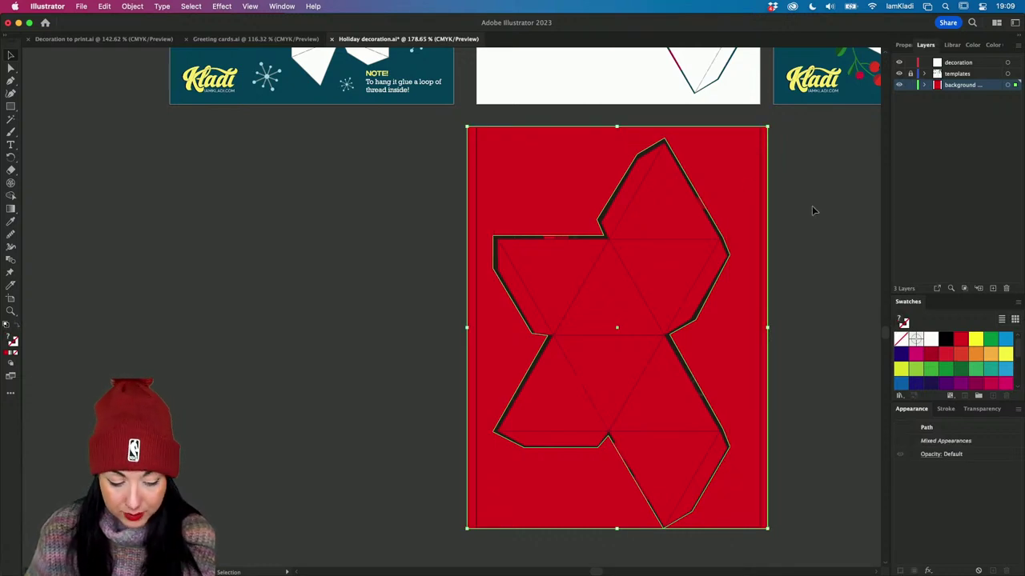
{"action": "left_click", "coordinate": [709, 209], "text": "shift"}
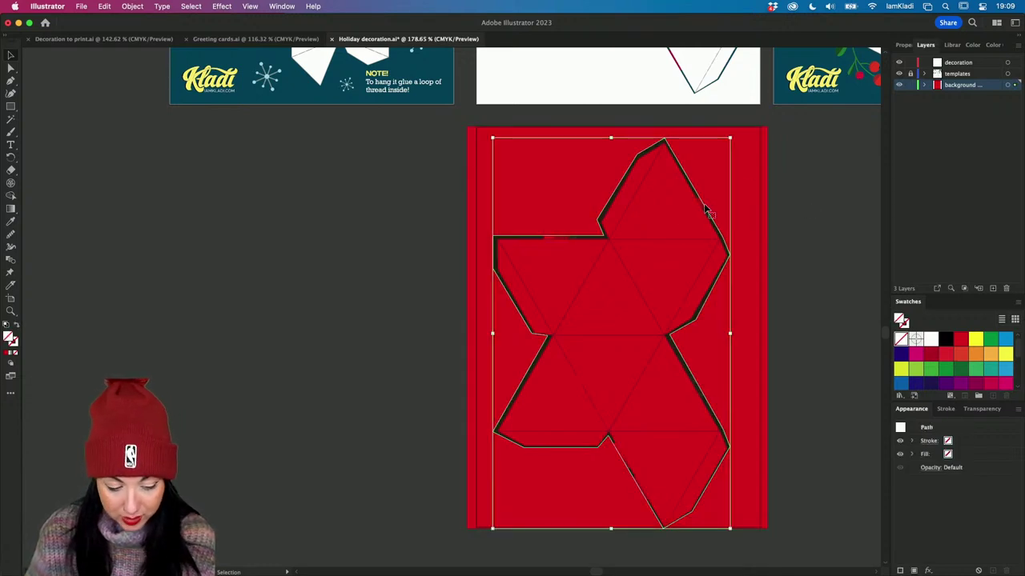
{"action": "left_click", "coordinate": [974, 339]}
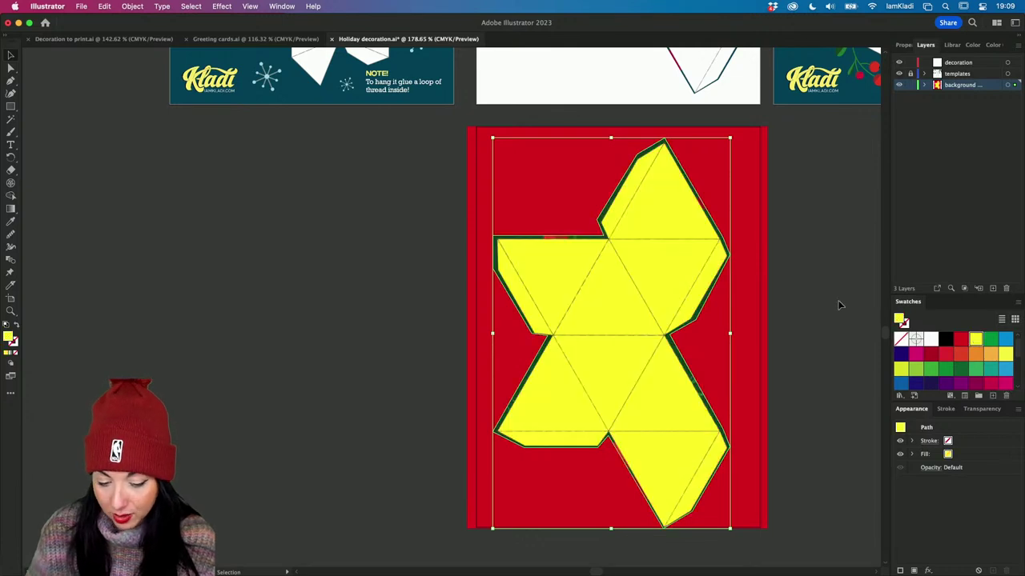
{"action": "left_click", "coordinate": [808, 267]}
Make a clipping mask from the yellow outline and the red rectangle, keeping the clipped red shape in place over the template
{"action": "left_click", "coordinate": [686, 220]}
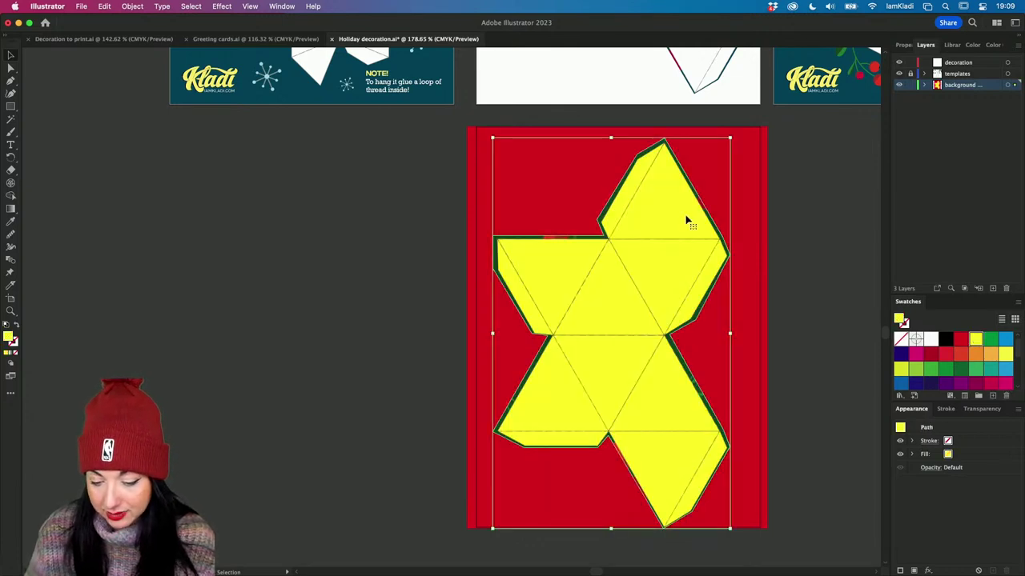
{"action": "left_click", "coordinate": [765, 204], "text": "shift"}
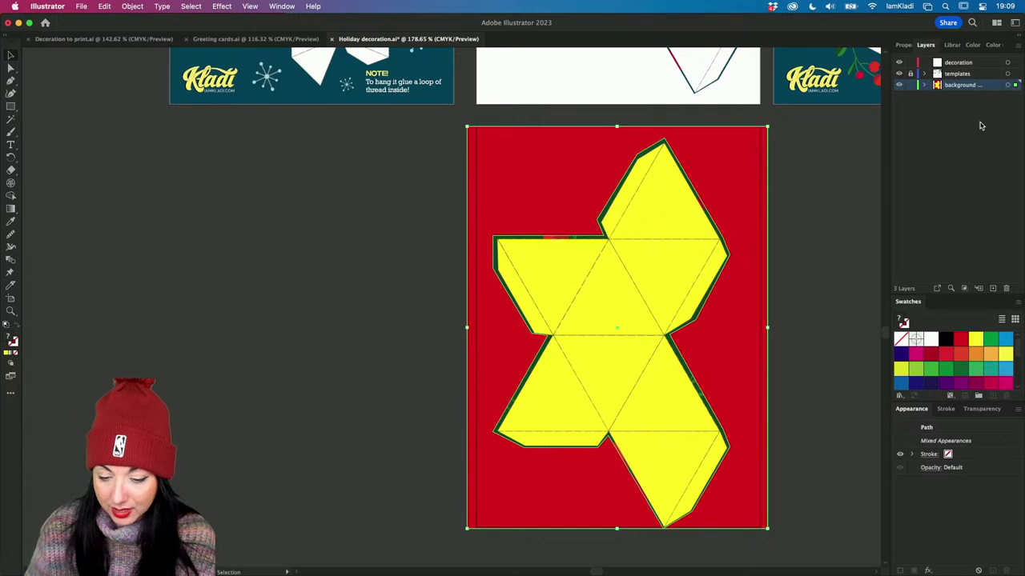
{"action": "key", "text": "a"}
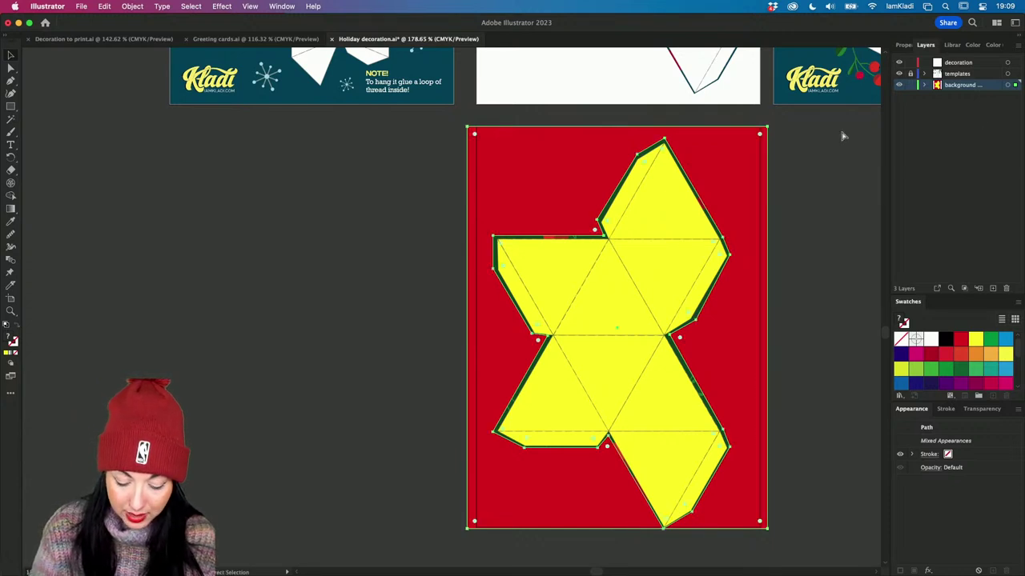
{"action": "key", "text": "super+7"}
{"action": "key", "text": "v"}
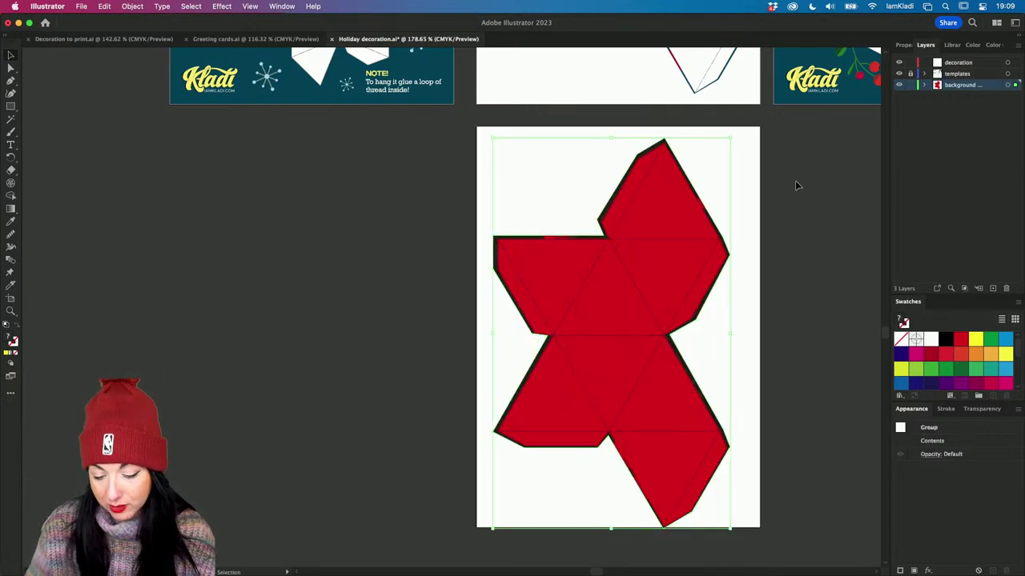
{"action": "left_click_drag", "start_coordinate": [684, 232], "coordinate": [475, 230]}
{"action": "key", "text": "super+z"}
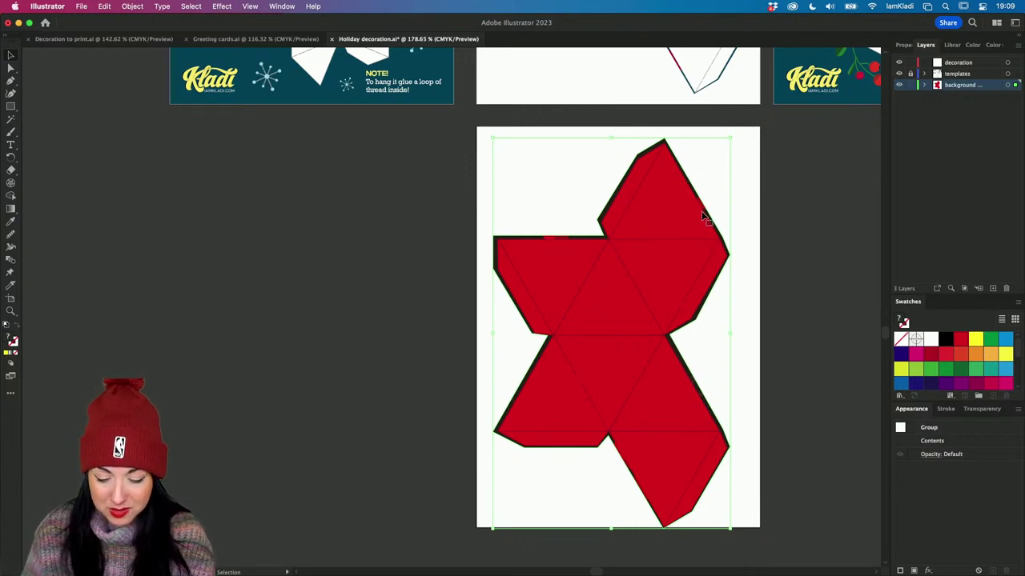
Lock and hide the background color layer, and unlock the templates layer
{"action": "left_click", "coordinate": [910, 85]}
{"action": "left_click", "coordinate": [898, 85]}
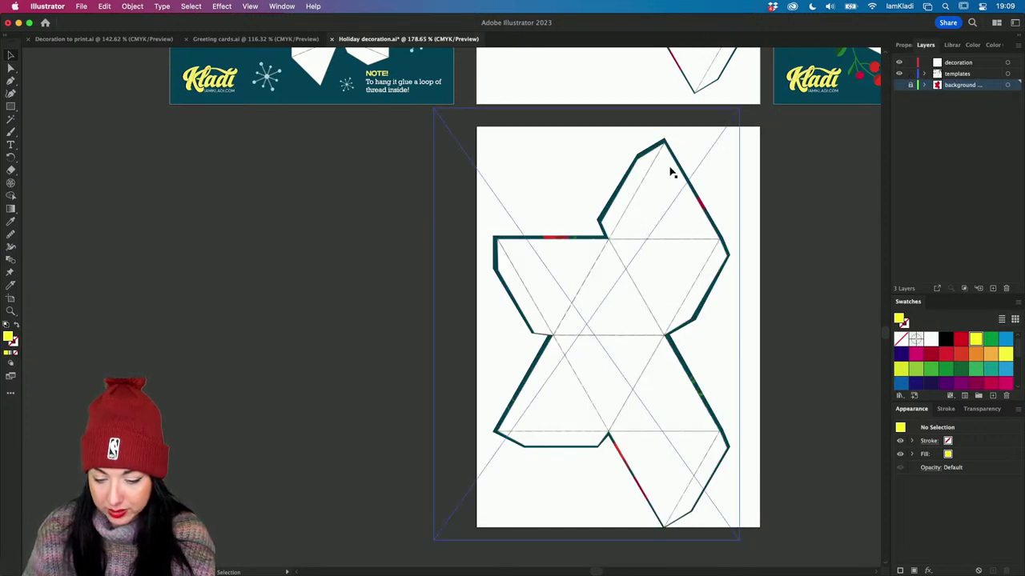
Try to enlarge the linked template image inside its clip group to push the colored edges outside the outline
{"action": "double_click", "coordinate": [627, 274]}
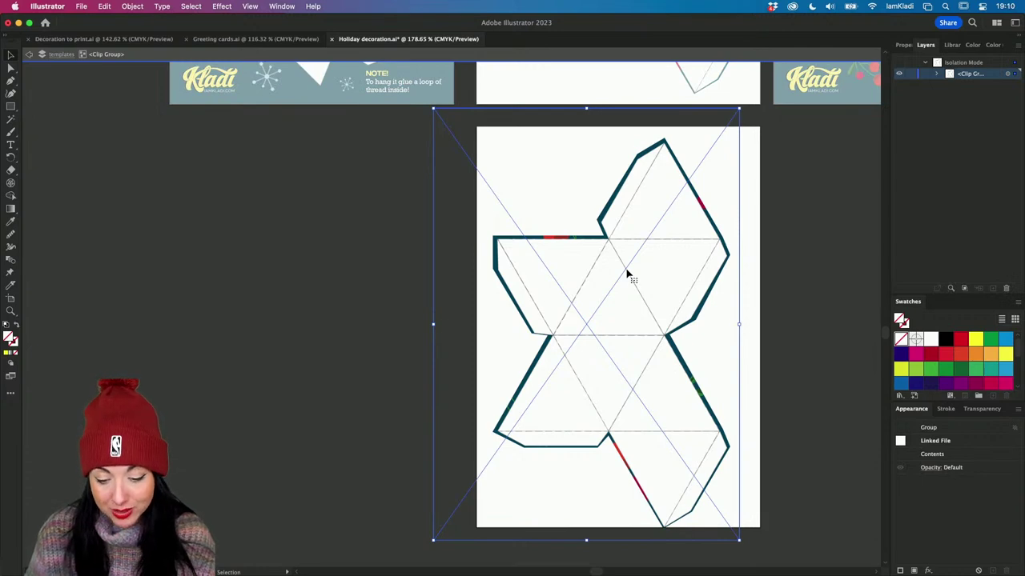
{"action": "double_click", "coordinate": [627, 274]}
{"action": "mouse_move", "coordinate": [627, 275]}
{"action": "left_mouse_down"}
{"action": "mouse_move", "coordinate": [659, 275]}
{"action": "mouse_move", "coordinate": [655, 249]}
{"action": "mouse_move", "coordinate": [634, 272]}
{"action": "mouse_move", "coordinate": [642, 285]}
{"action": "left_mouse_up"}
{"action": "left_click_drag", "start_coordinate": [450, 121], "coordinate": [435, 99]}
{"action": "double_click", "coordinate": [794, 249]}
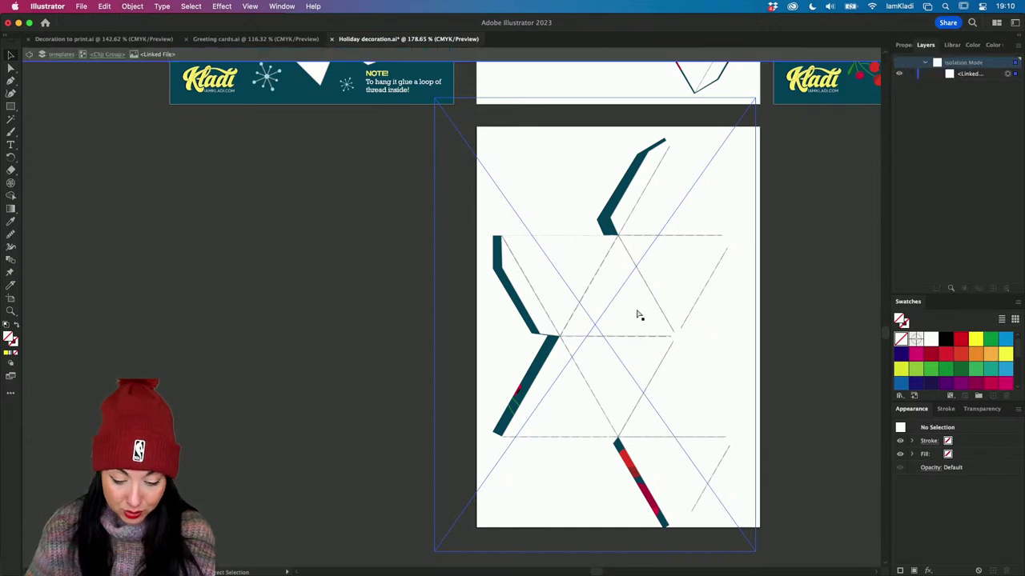
{"action": "key", "text": "super+shift+a"}
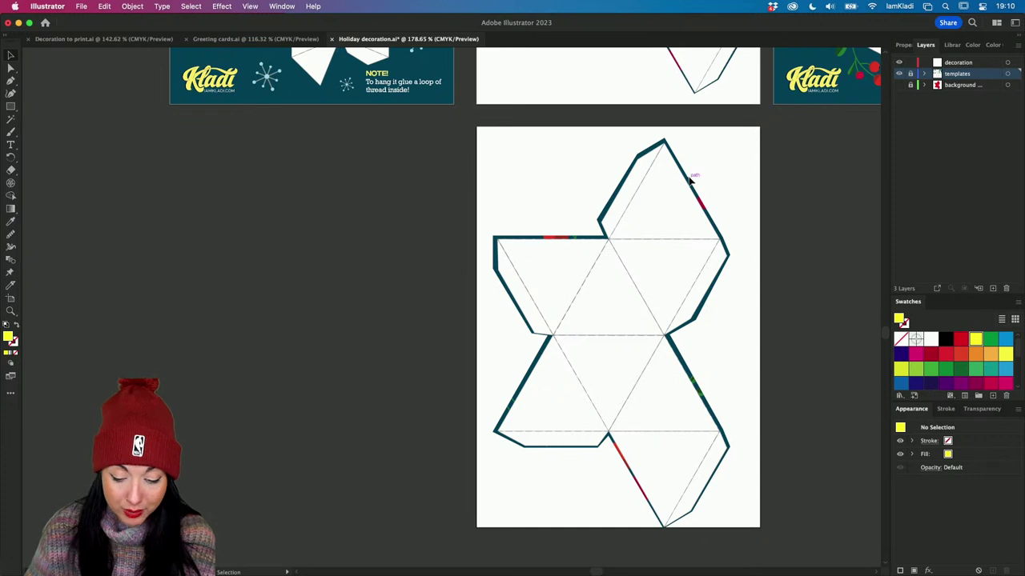
{"action": "left_click", "coordinate": [910, 83]}
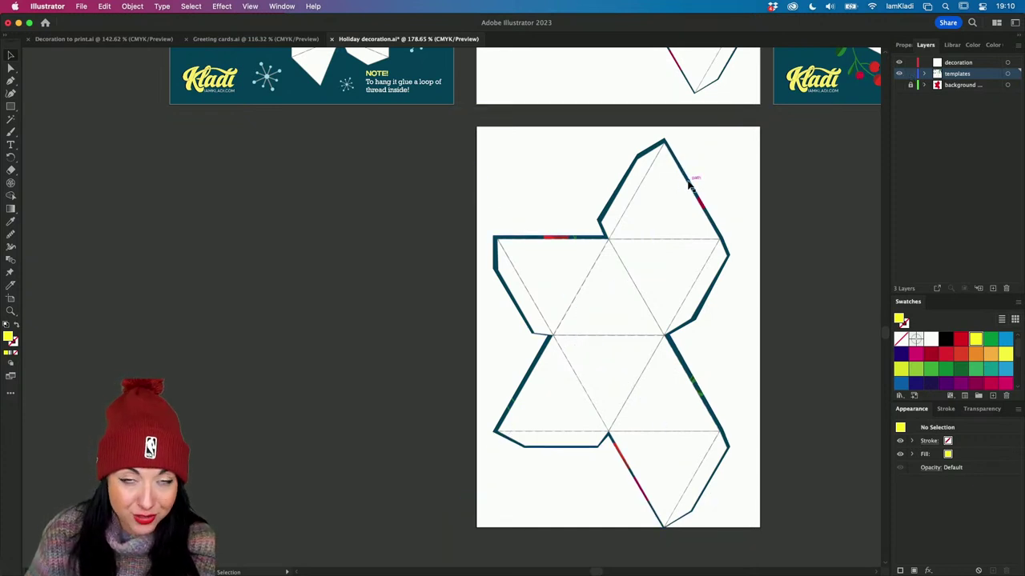
{"action": "left_click", "coordinate": [690, 185]}
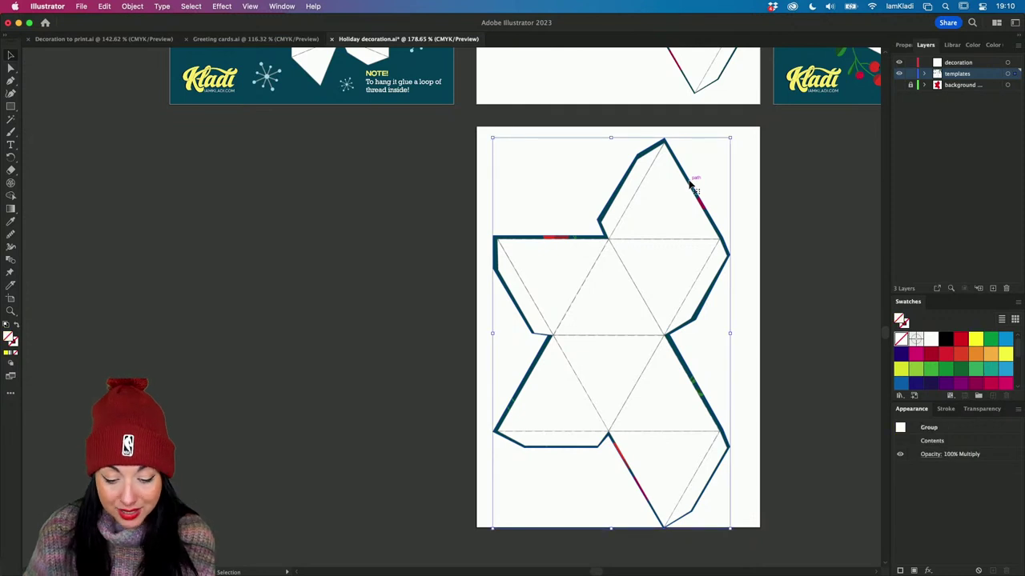
{"action": "double_click", "coordinate": [689, 185]}
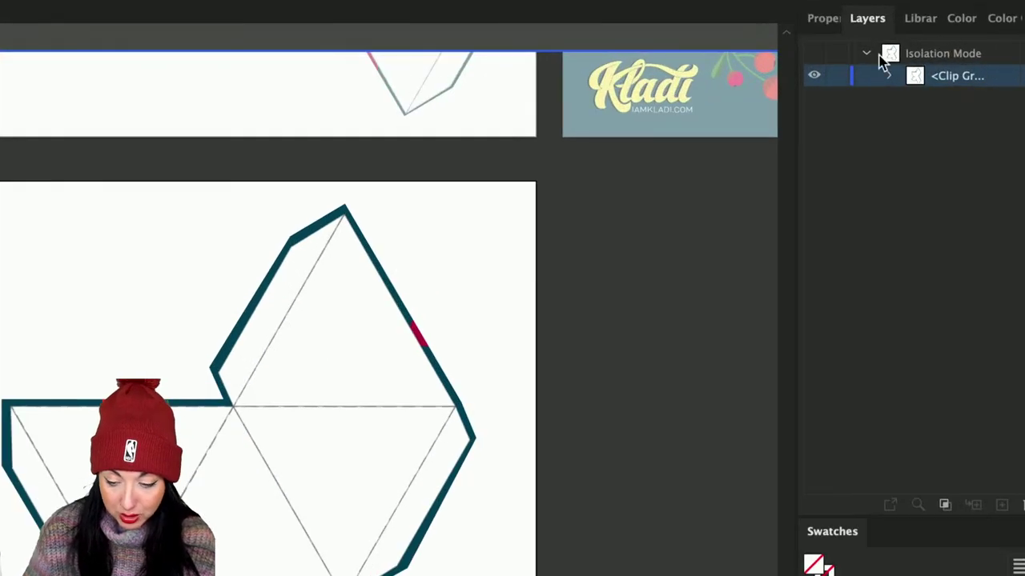
{"action": "left_click", "coordinate": [888, 75]}
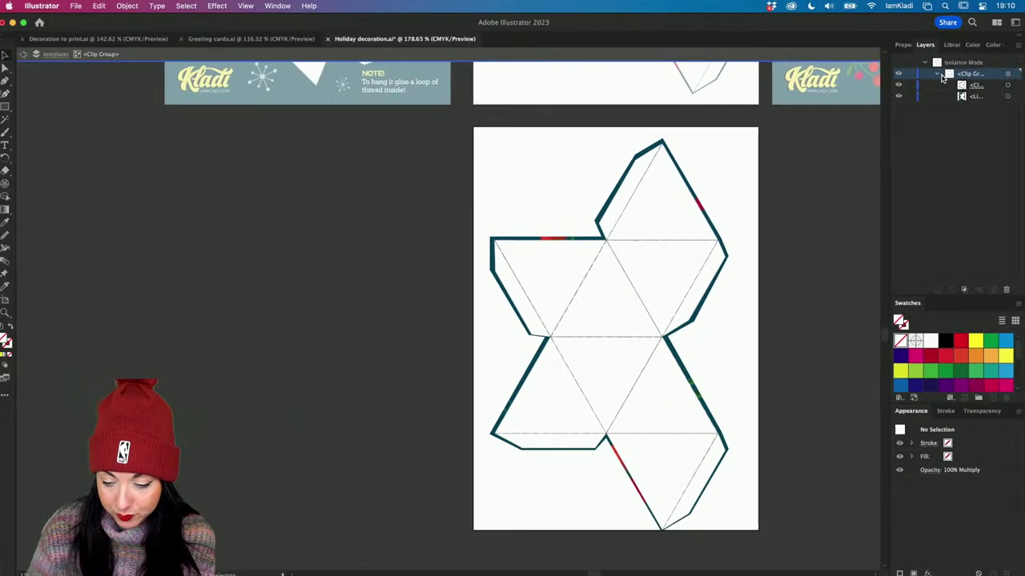
{"action": "left_click", "coordinate": [1023, 100]}
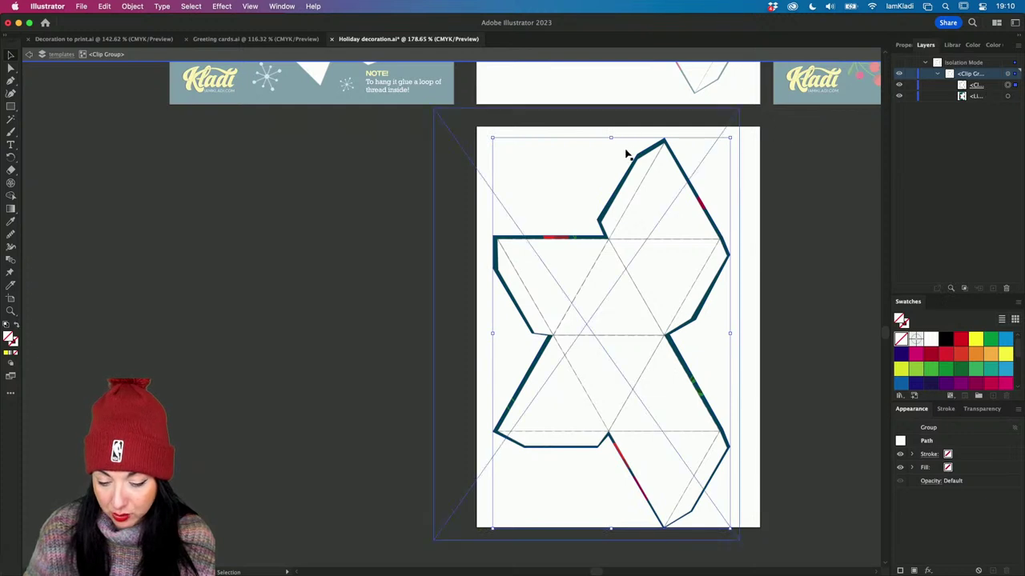
{"action": "double_click", "coordinate": [677, 164]}
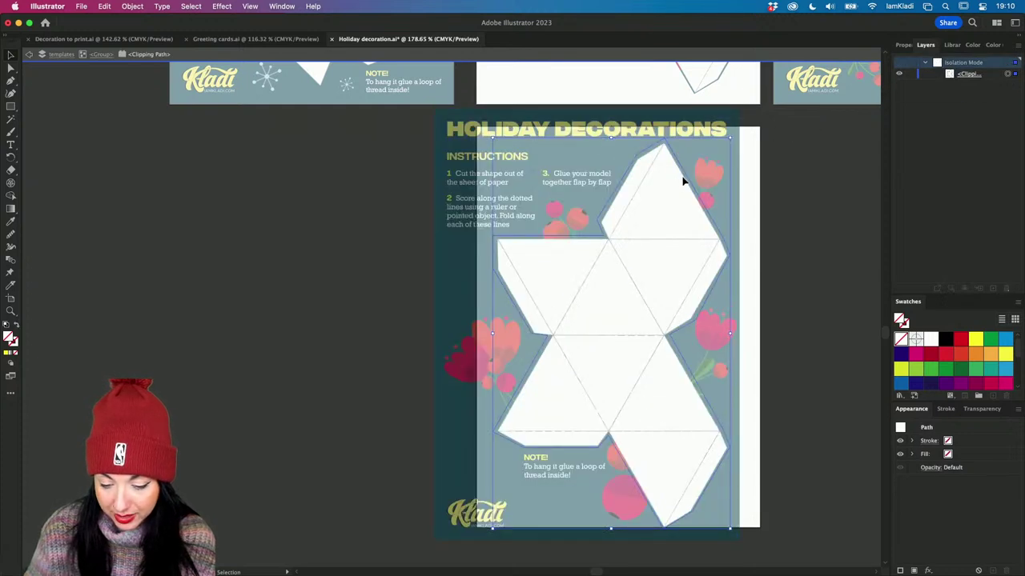
{"action": "key", "text": "a"}
{"action": "left_click", "coordinate": [657, 164]}
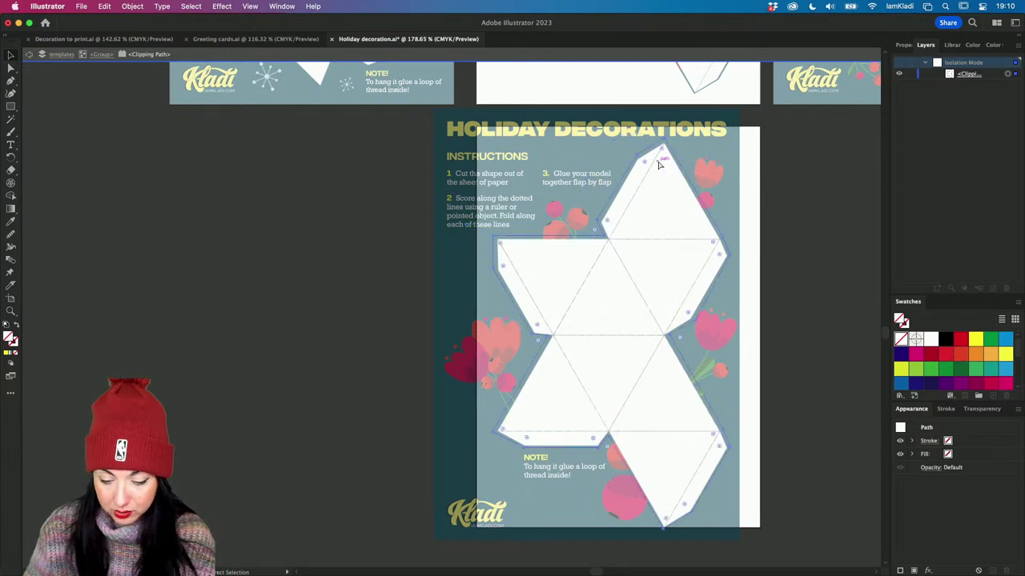
{"action": "double_click", "coordinate": [777, 216]}
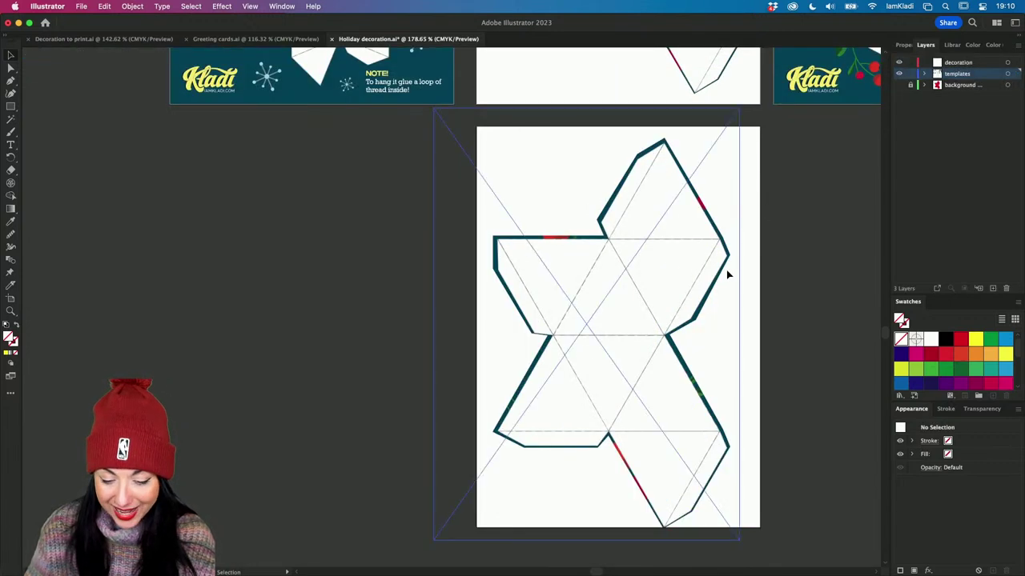
Lock the templates layer, and show and unlock the background color layer
{"action": "scroll", "coordinate": [726, 270], "scroll_direction": "right", "scroll_amount": 2}
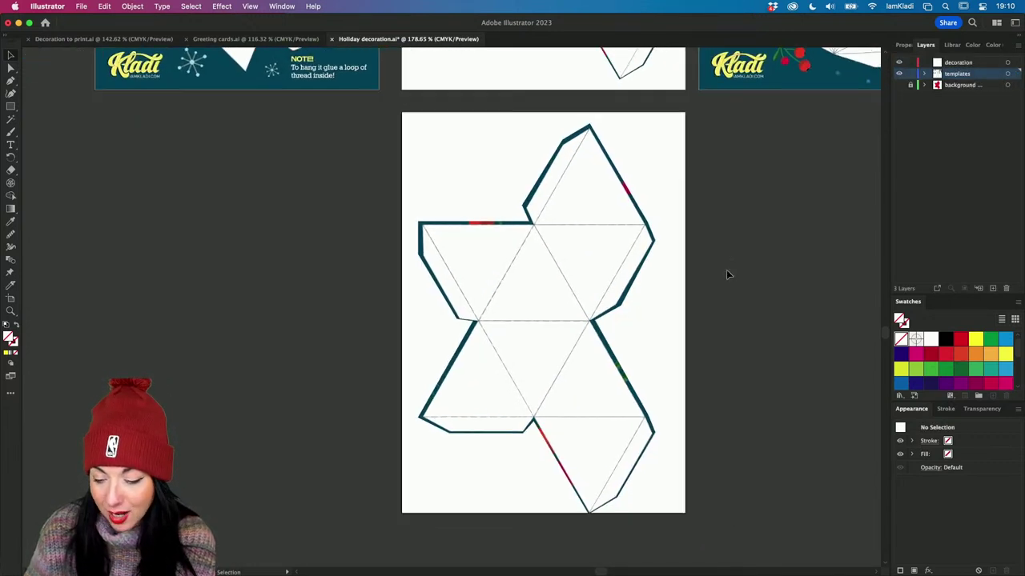
{"action": "left_click", "coordinate": [909, 73]}
{"action": "left_click", "coordinate": [898, 85]}
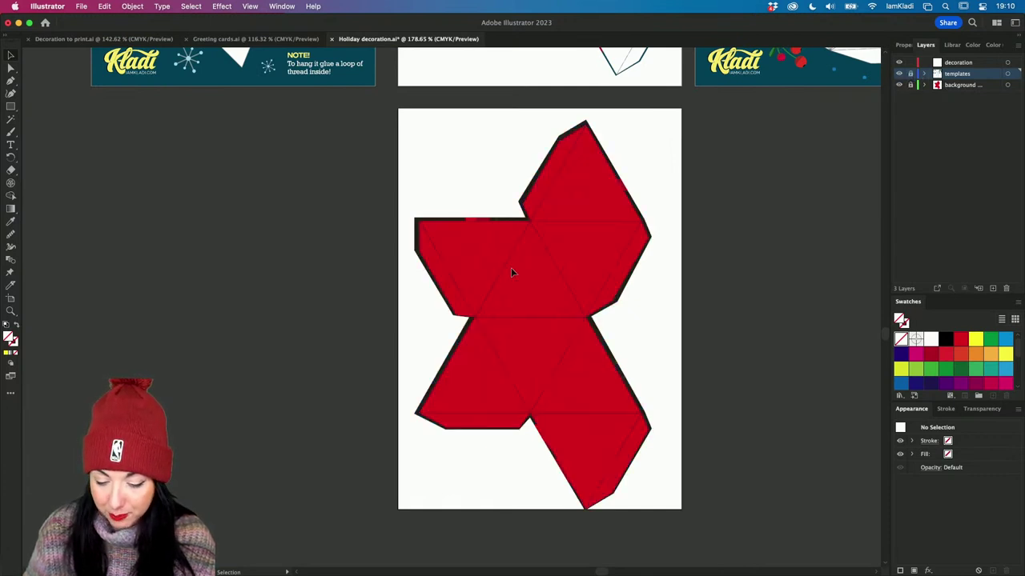
{"action": "left_click", "coordinate": [926, 85]}
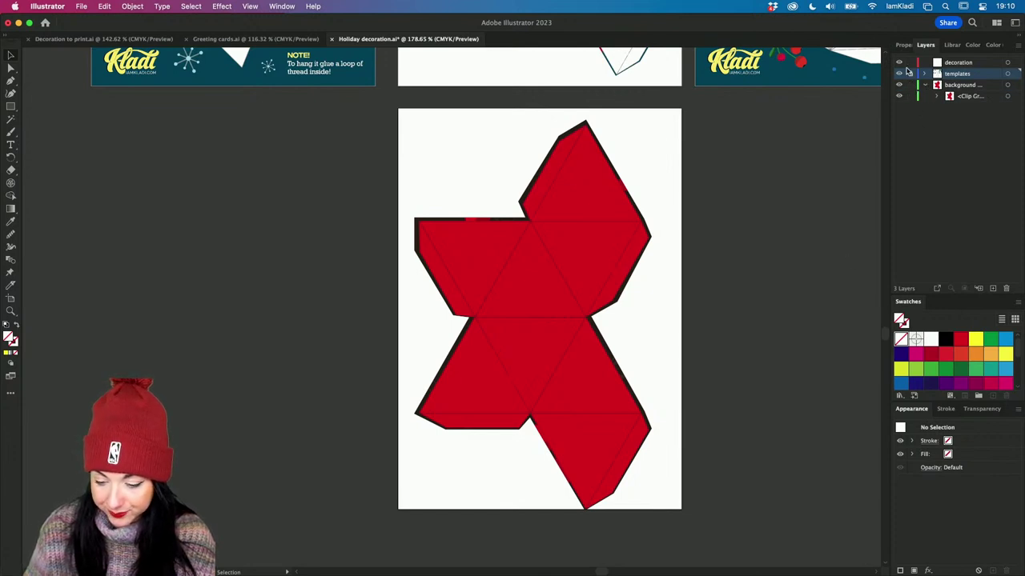
Change the fill of the red rectangle inside the background clip group to light blue #acd7e8
{"action": "double_click", "coordinate": [592, 206]}
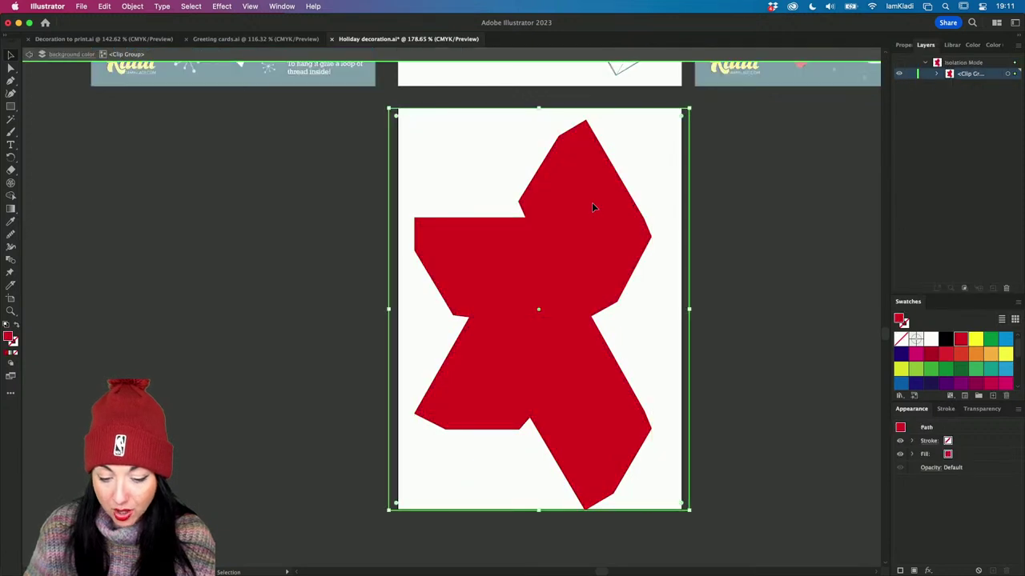
{"action": "double_click", "coordinate": [593, 207]}
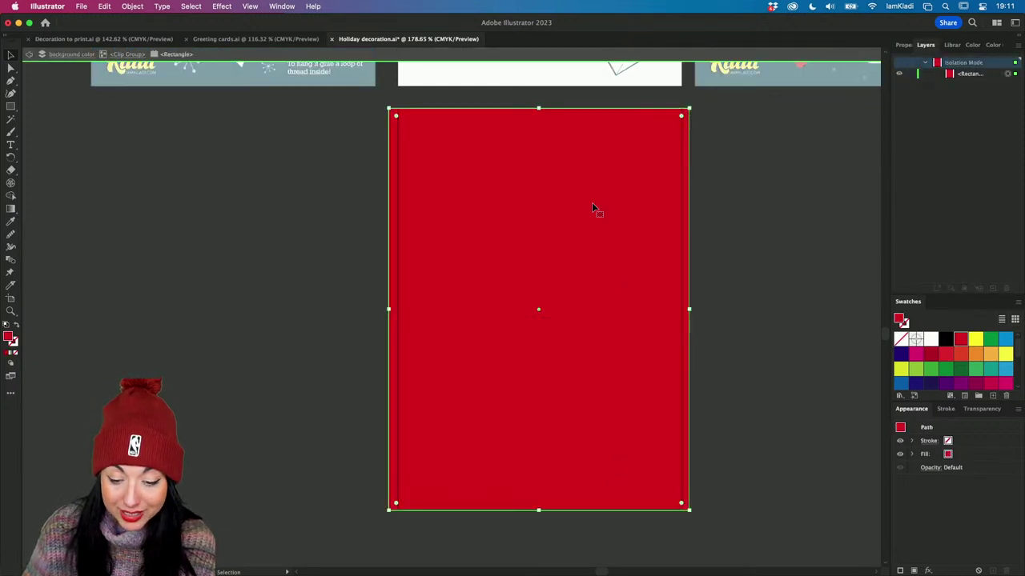
{"action": "left_click", "coordinate": [1005, 369]}
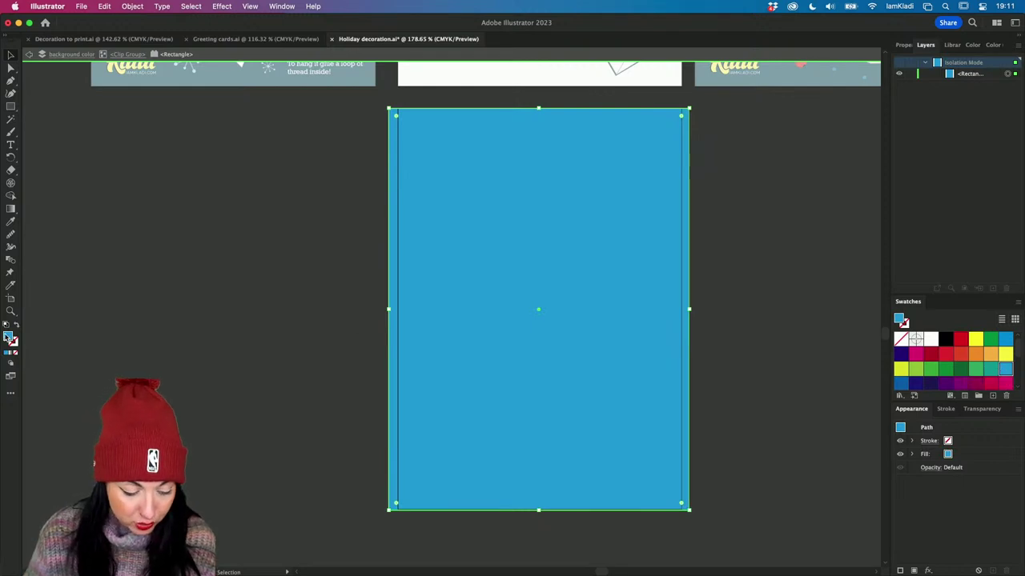
{"action": "double_click", "coordinate": [8, 338]}
{"action": "type", "text": "acd7e8"}
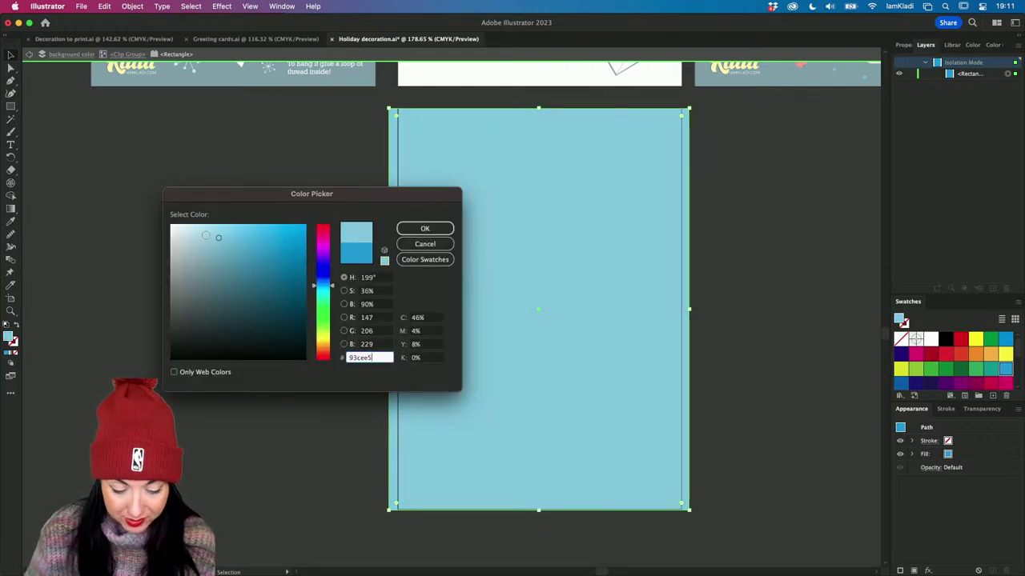
{"action": "left_click", "coordinate": [445, 229]}
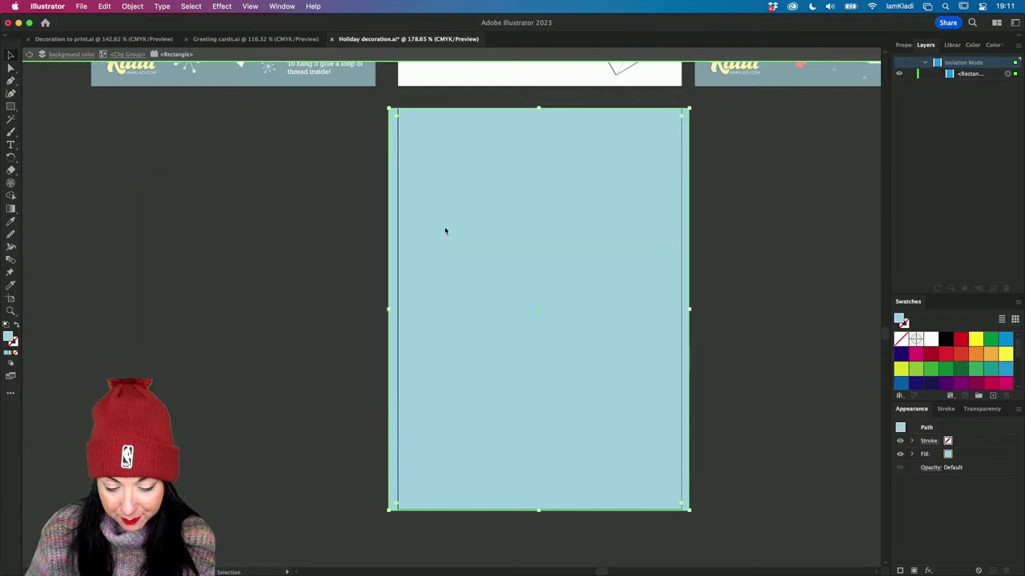
{"action": "double_click", "coordinate": [789, 305]}
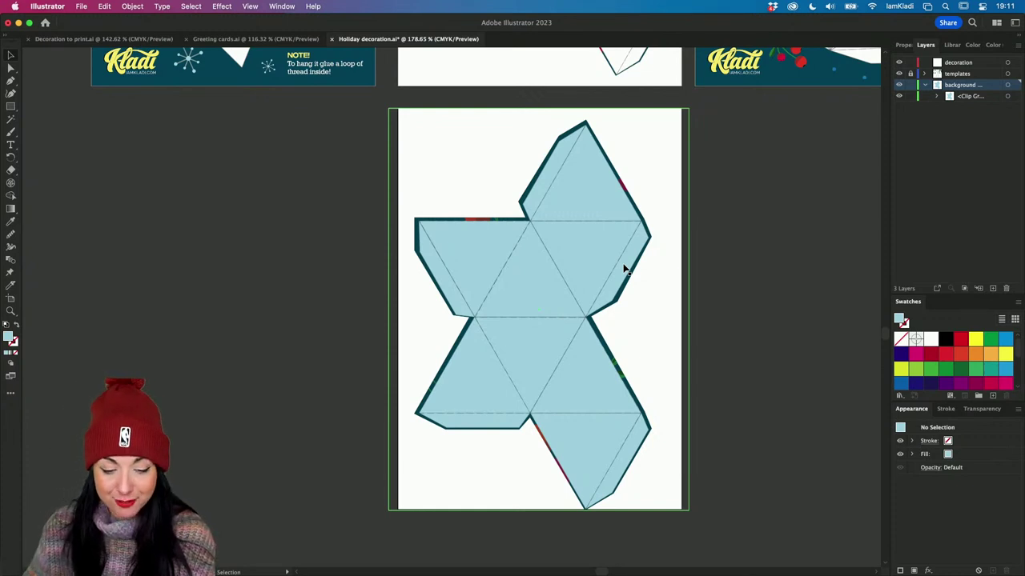
Look over the floral illustrations in Greeting cards.ai, return to Holiday decoration.ai and save it
{"action": "left_click", "coordinate": [261, 39]}
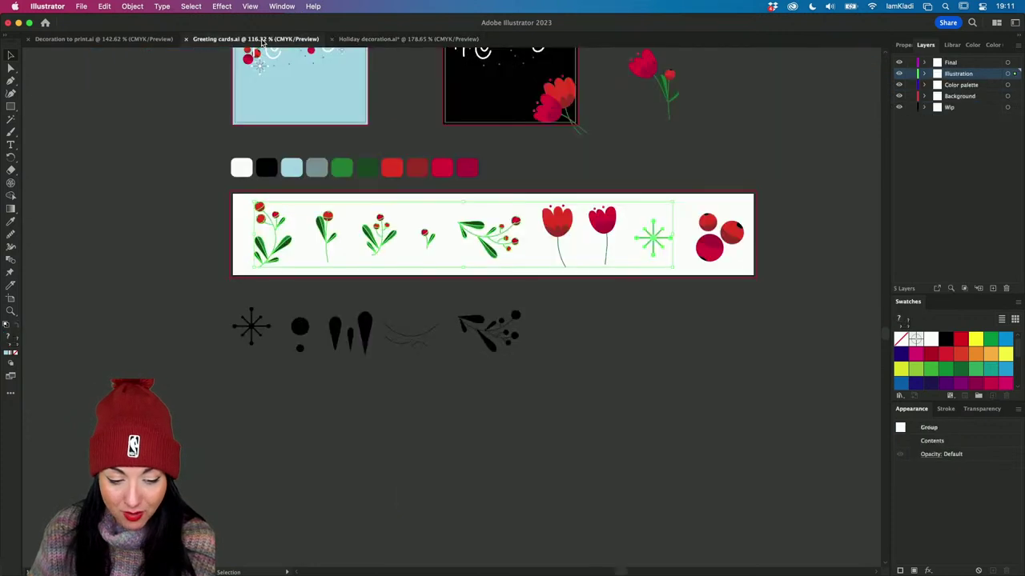
{"action": "left_click", "coordinate": [406, 279]}
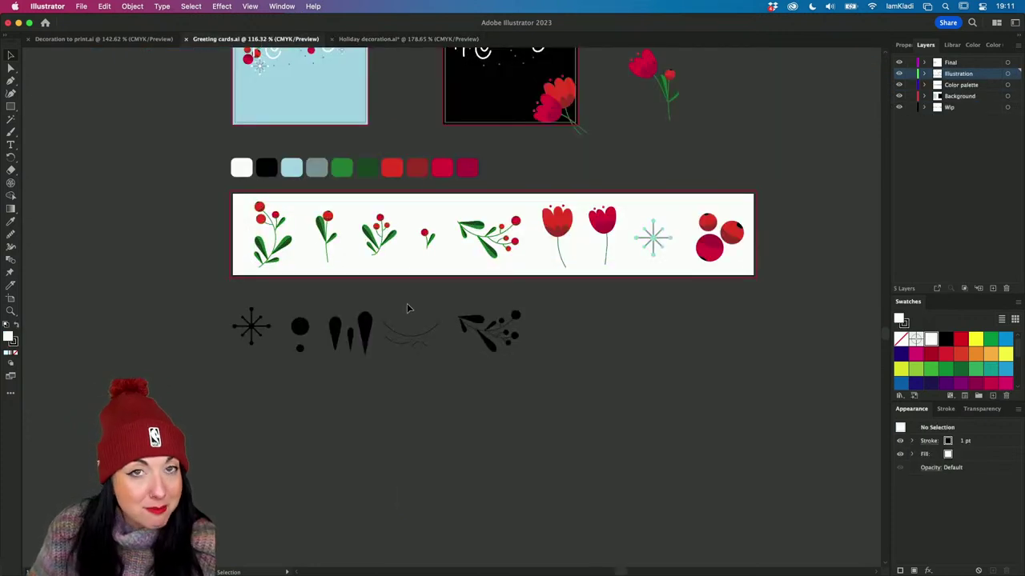
{"action": "scroll", "coordinate": [399, 302], "scroll_direction": "up", "scroll_amount": 5}
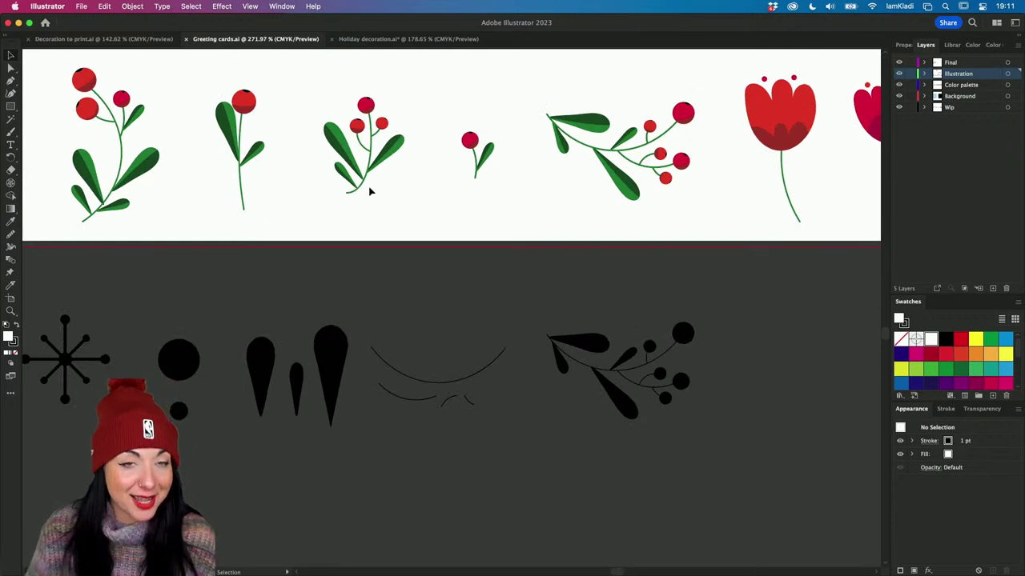
{"action": "left_click", "coordinate": [381, 45]}
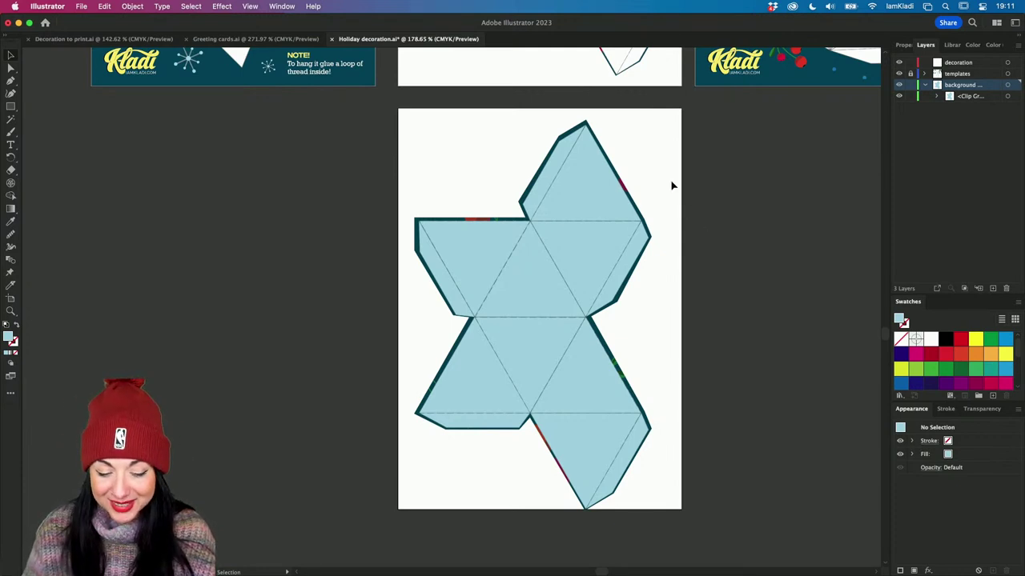
{"action": "scroll", "coordinate": [670, 184], "scroll_direction": "up", "scroll_amount": 3}
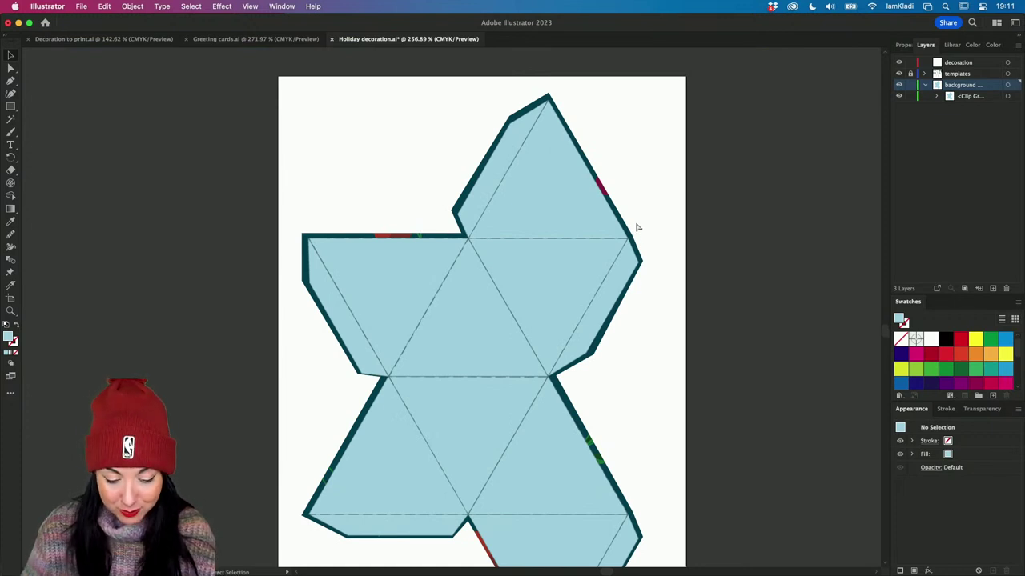
{"action": "key", "text": "super+s"}
{"action": "scroll", "coordinate": [636, 227], "scroll_direction": "down", "scroll_amount": 3}
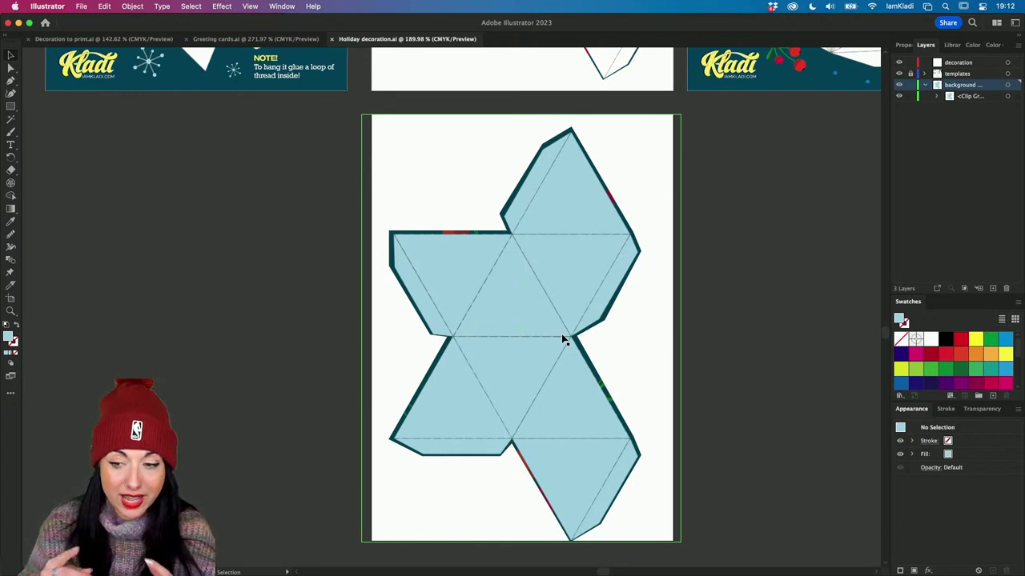
Lock the background color layer and collapse its contents
{"action": "left_click", "coordinate": [607, 280]}
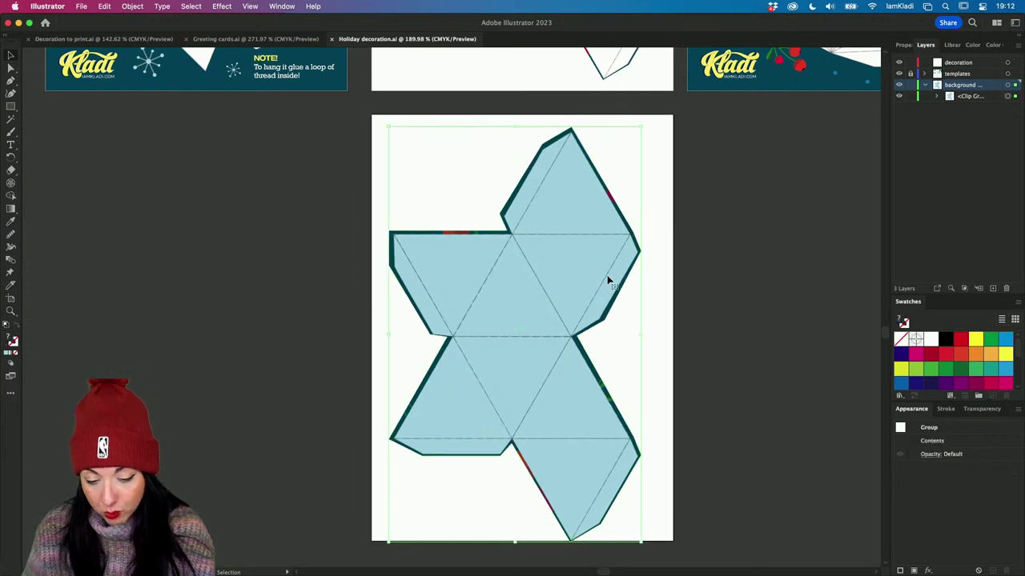
{"action": "left_click", "coordinate": [907, 44]}
{"action": "left_click", "coordinate": [941, 45]}
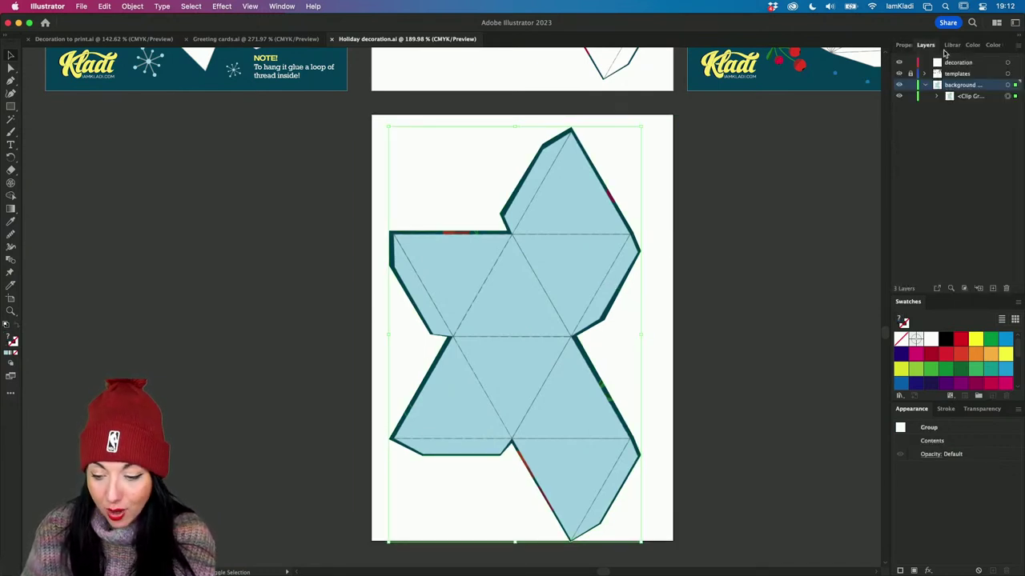
{"action": "left_click", "coordinate": [903, 45]}
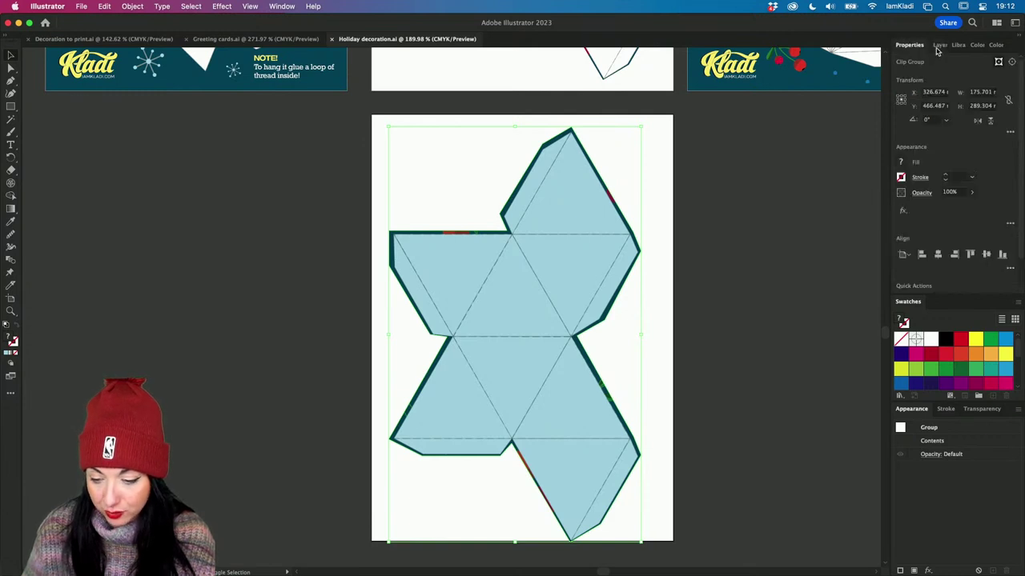
{"action": "left_click", "coordinate": [926, 46]}
{"action": "left_click", "coordinate": [910, 84]}
{"action": "left_click", "coordinate": [925, 85]}
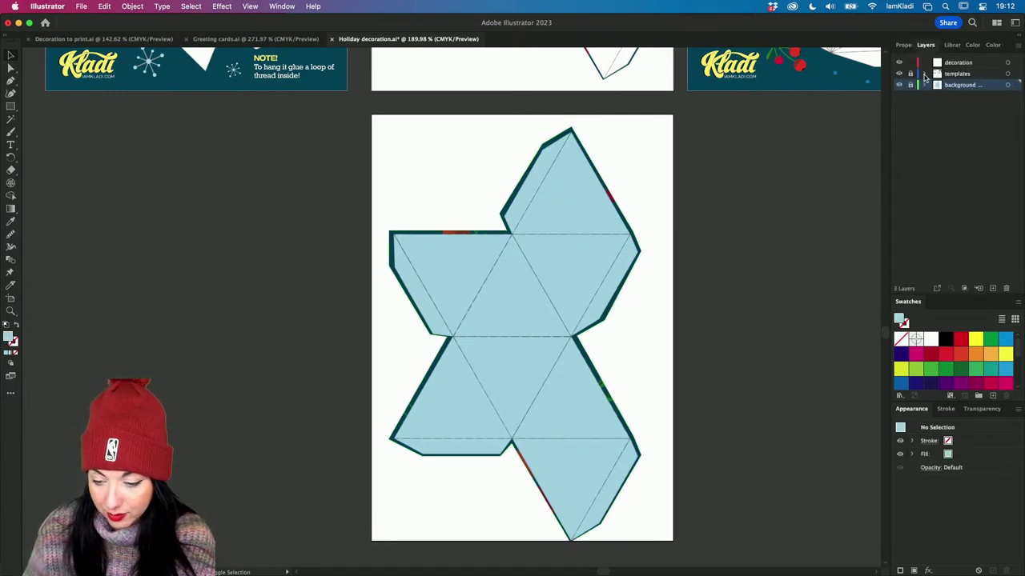
Unlock the templates layer and lower the opacity of the template clip group over the blue shape to 24%
{"action": "left_click", "coordinate": [924, 73]}
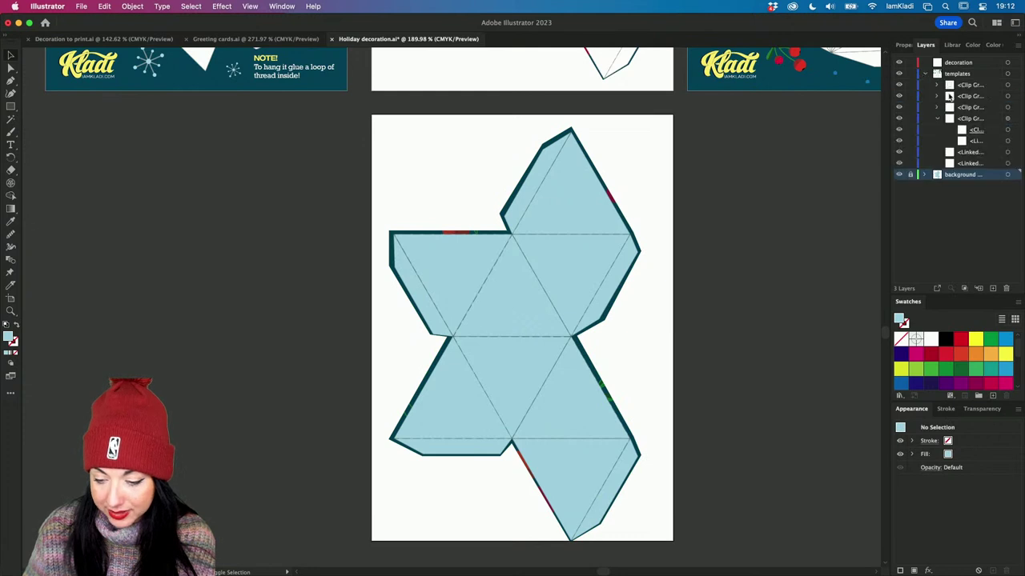
{"action": "left_click", "coordinate": [571, 189]}
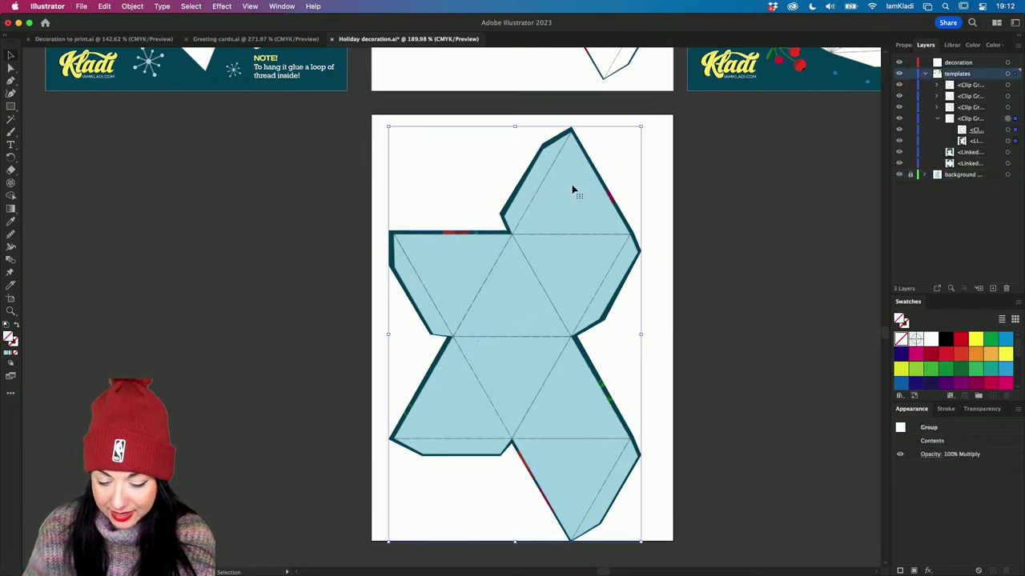
{"action": "left_click", "coordinate": [907, 49]}
{"action": "left_click", "coordinate": [921, 193]}
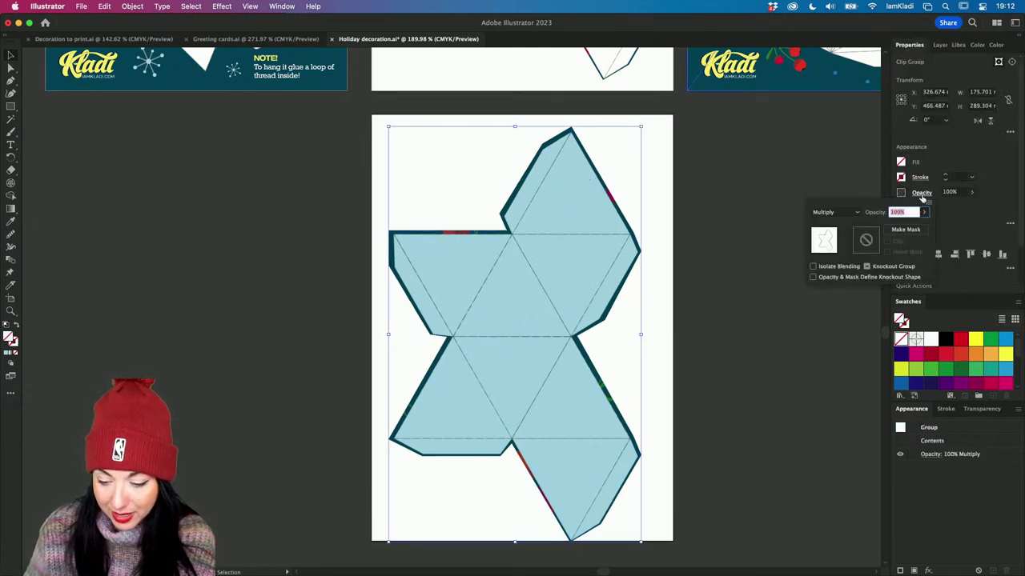
{"action": "left_click", "coordinate": [925, 212]}
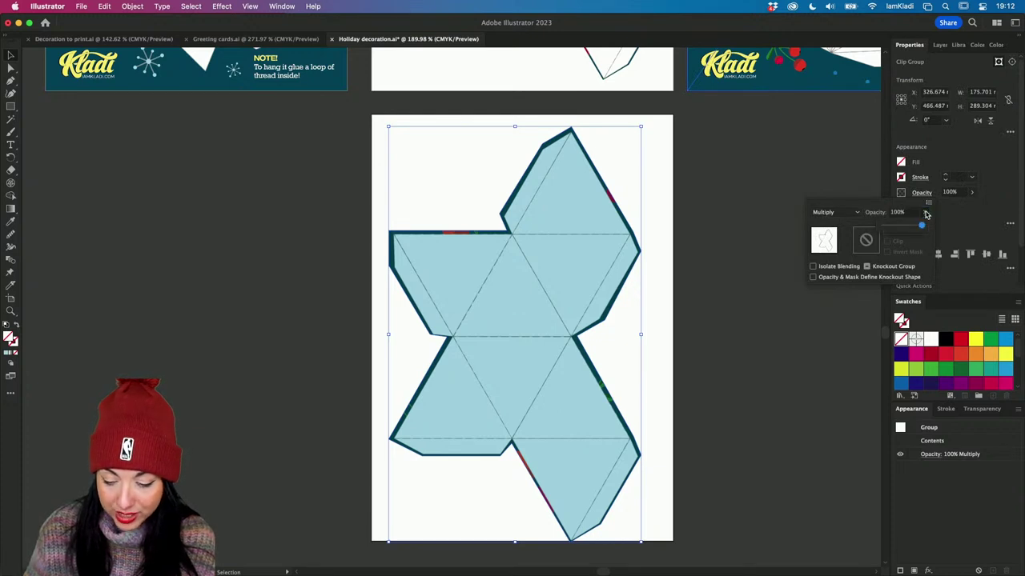
{"action": "left_click_drag", "start_coordinate": [927, 227], "coordinate": [892, 229]}
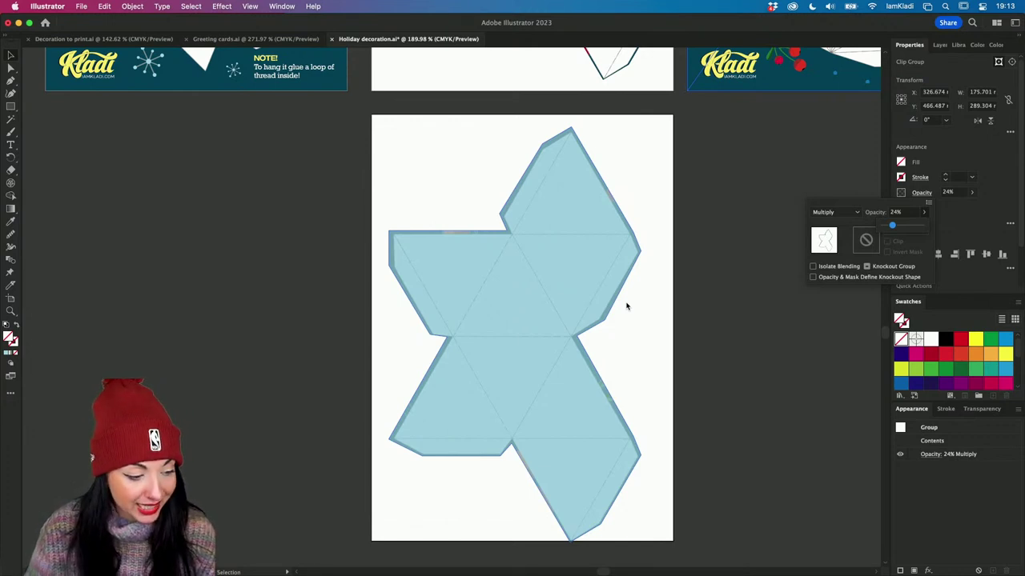
Collapse the templates layer's contents and lock the layer
{"action": "left_click", "coordinate": [941, 49]}
{"action": "left_click", "coordinate": [940, 46]}
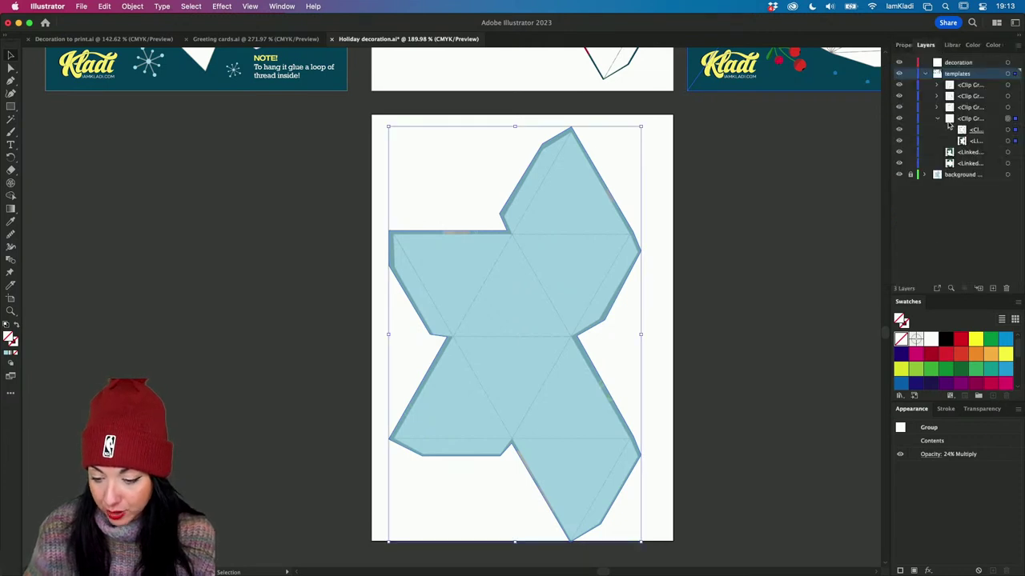
{"action": "left_click", "coordinate": [925, 75]}
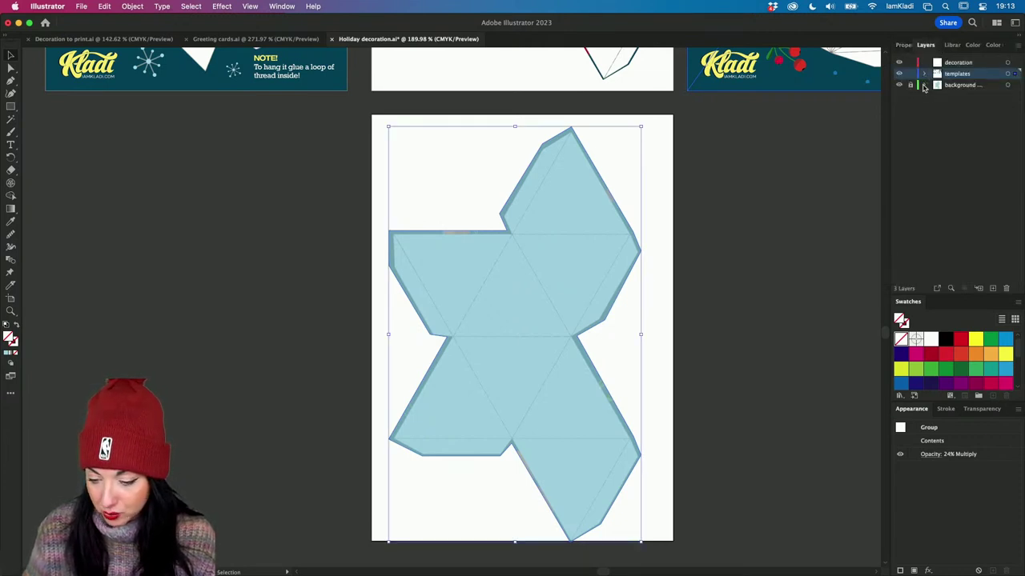
{"action": "mouse_move", "coordinate": [960, 75]}
{"action": "left_mouse_down"}
{"action": "mouse_move", "coordinate": [966, 93]}
{"action": "mouse_move", "coordinate": [961, 72]}
{"action": "left_mouse_up"}
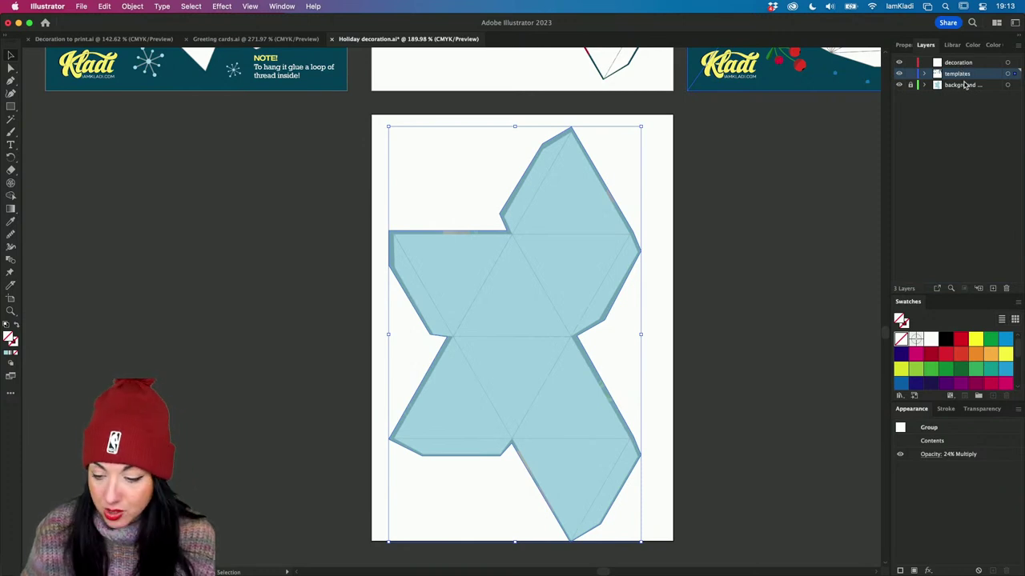
{"action": "left_click", "coordinate": [909, 74]}
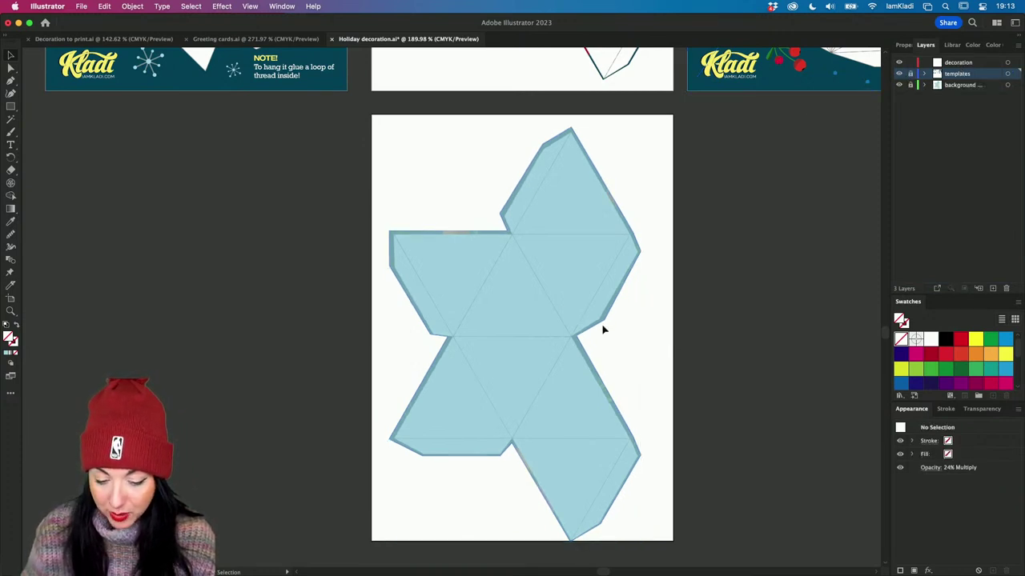
Draw a small square on the decoration layer beside the template shape and fill it white
{"action": "left_click", "coordinate": [965, 64]}
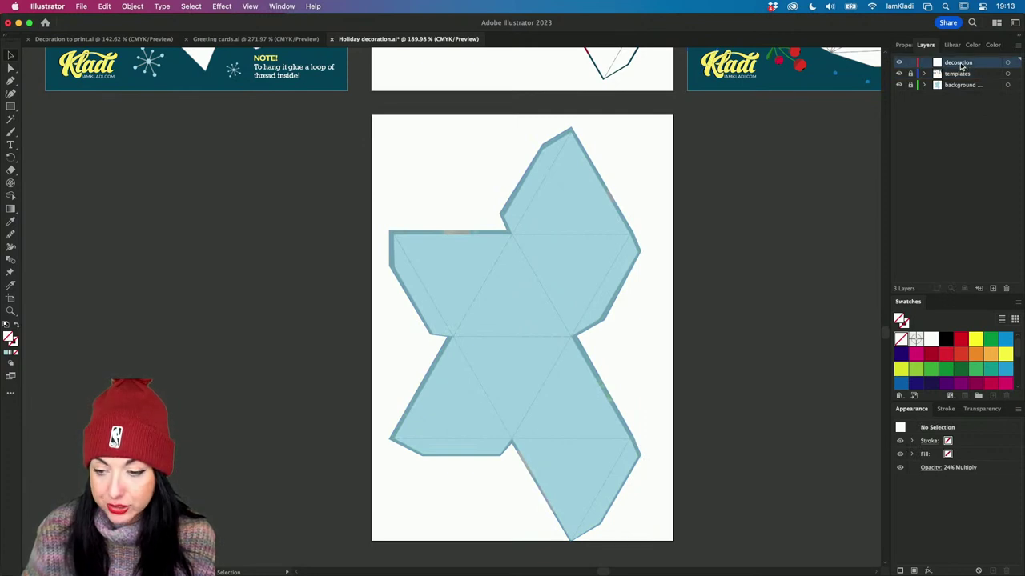
{"action": "scroll", "coordinate": [449, 297], "scroll_direction": "up", "scroll_amount": 5}
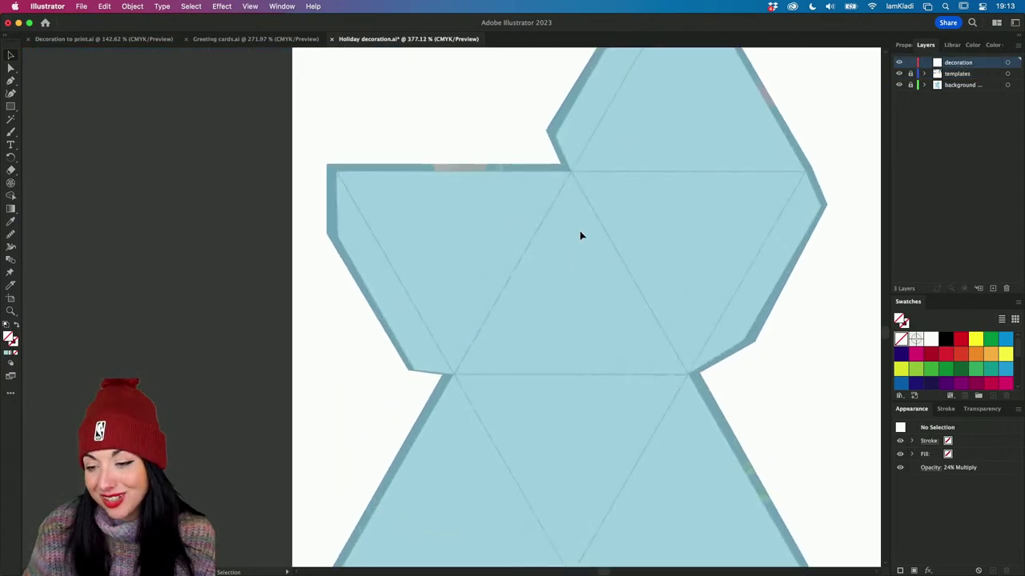
{"action": "scroll", "coordinate": [581, 235], "scroll_direction": "right", "scroll_amount": 5}
{"action": "scroll", "coordinate": [582, 236], "scroll_direction": "down", "scroll_amount": 3}
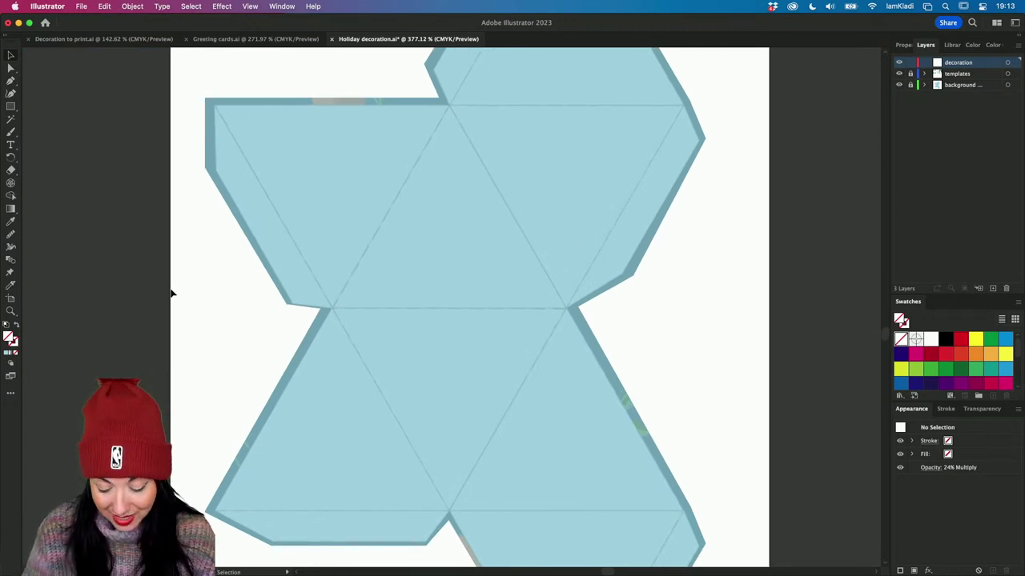
{"action": "key", "text": "m"}
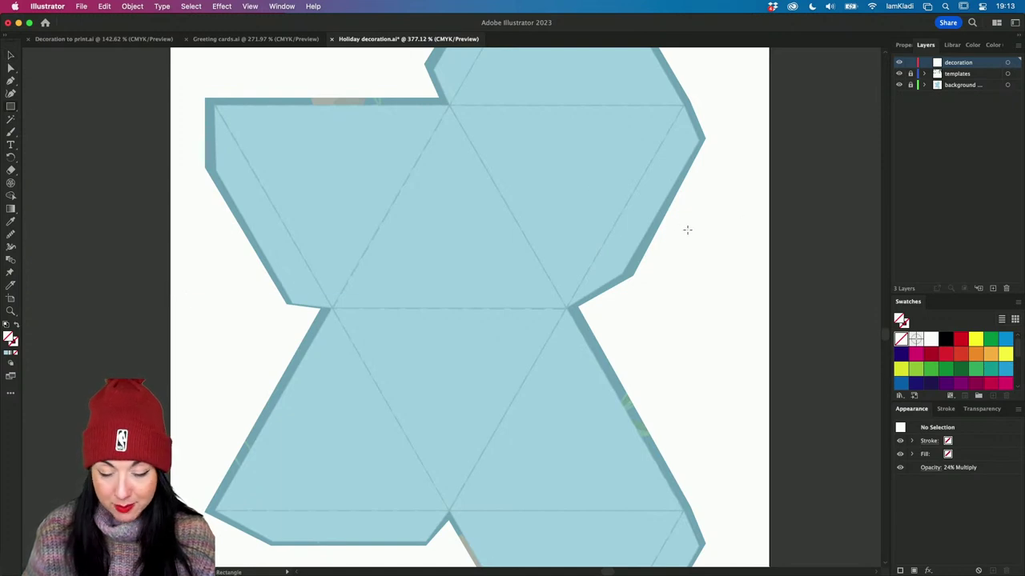
{"action": "left_click_drag", "start_coordinate": [686, 230], "coordinate": [731, 273]}
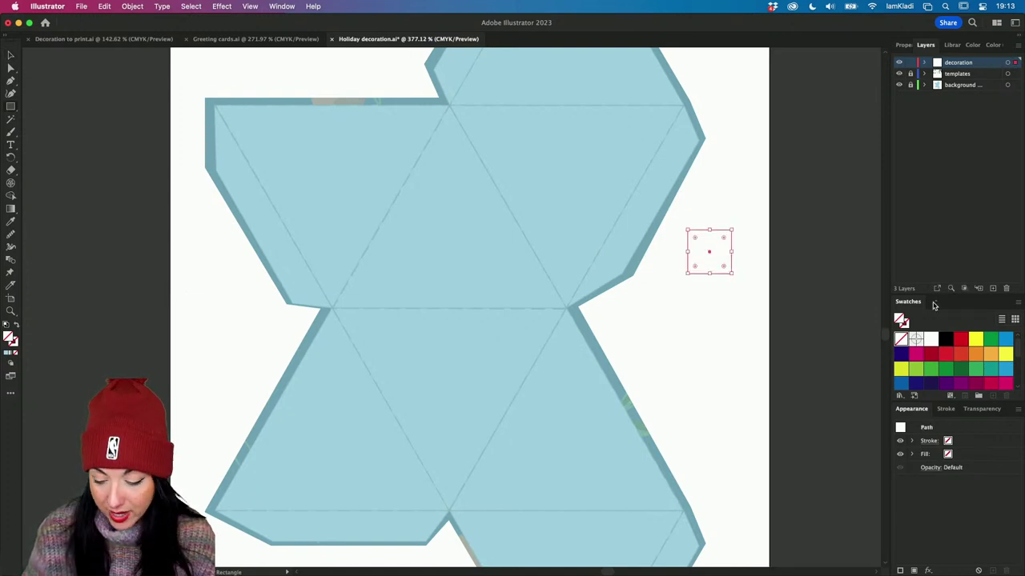
{"action": "left_click", "coordinate": [976, 342]}
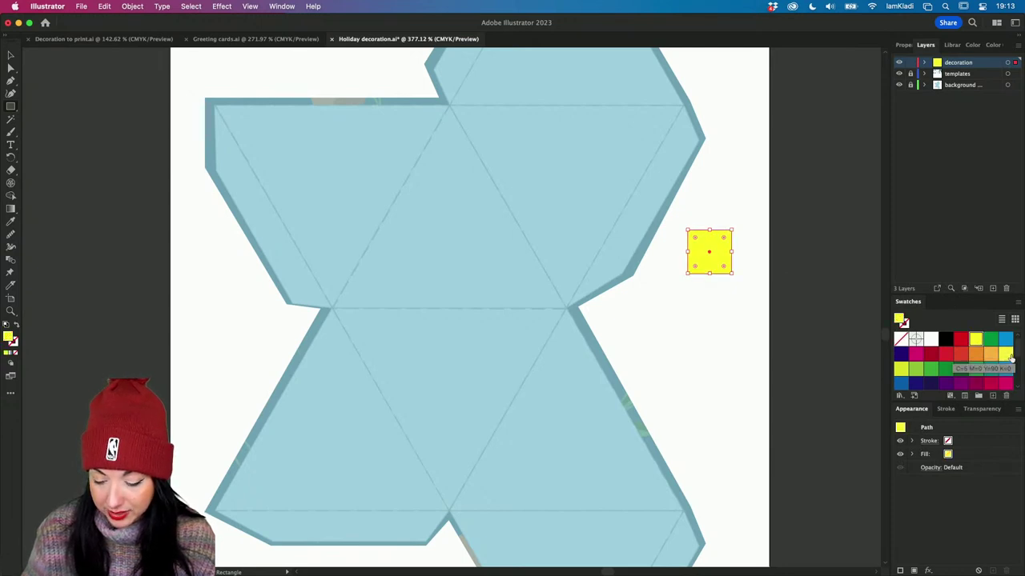
{"action": "left_click", "coordinate": [931, 341]}
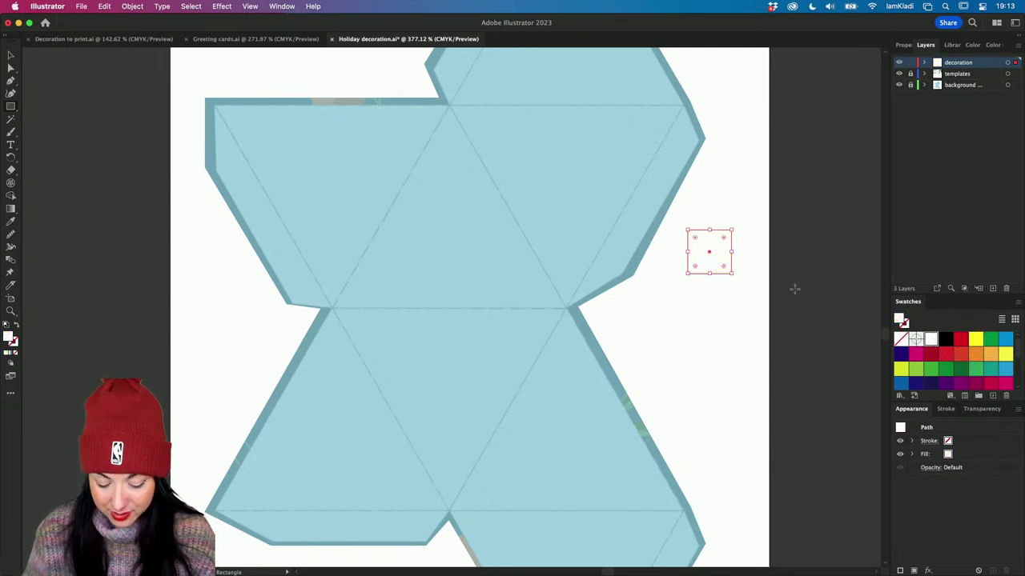
Move the white square off the artboard onto the empty canvas beside it
{"action": "key", "text": "v"}
{"action": "left_click_drag", "start_coordinate": [719, 257], "coordinate": [829, 253]}
{"action": "scroll", "coordinate": [828, 253], "scroll_direction": "right", "scroll_amount": 3}
{"action": "scroll", "coordinate": [828, 253], "scroll_direction": "down", "scroll_amount": 1}
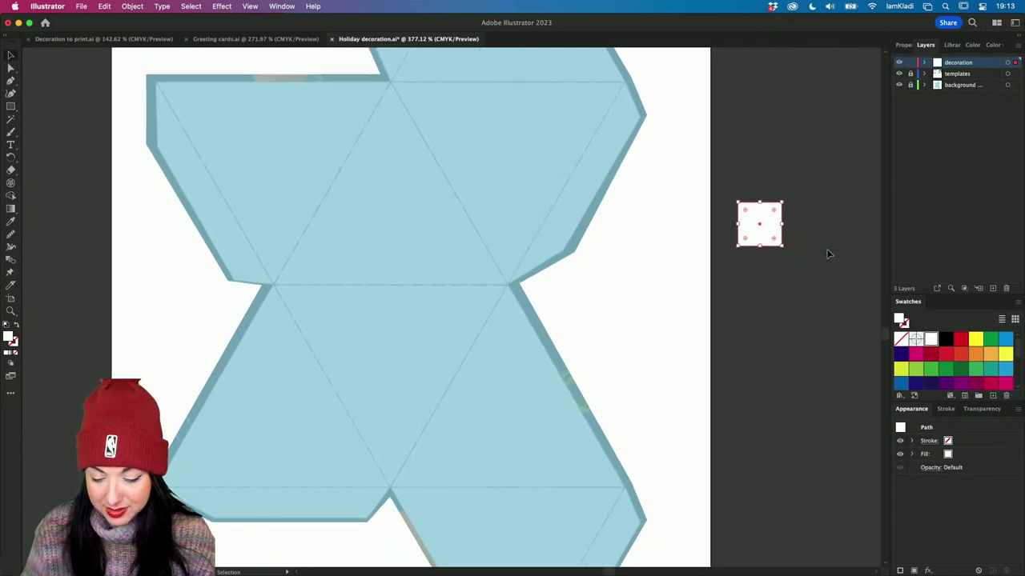
Apply a Pucker & Bloat effect of -63% to the white square to make a four-pointed star
{"action": "left_click", "coordinate": [221, 7]}
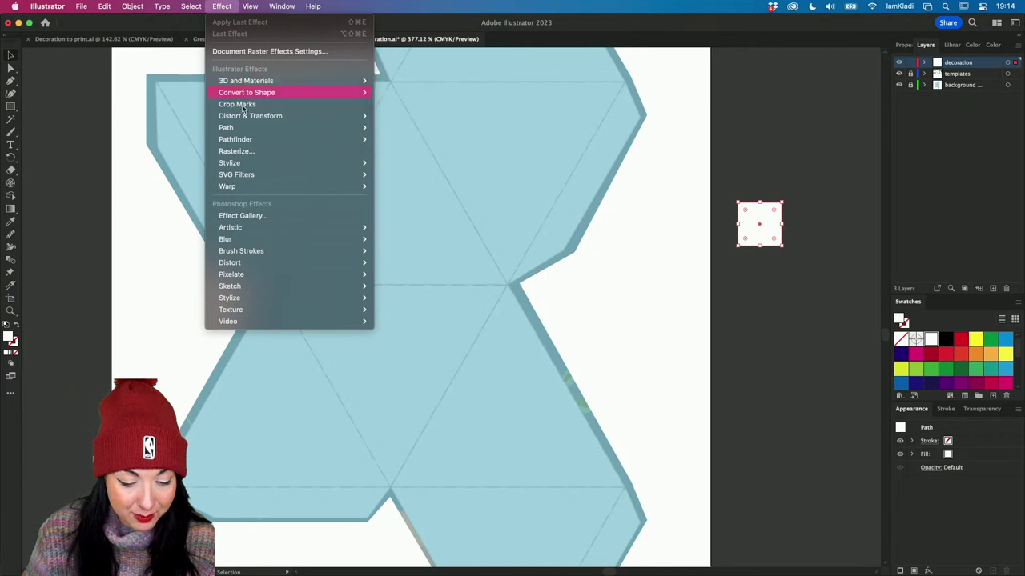
{"action": "mouse_move", "coordinate": [266, 118]}
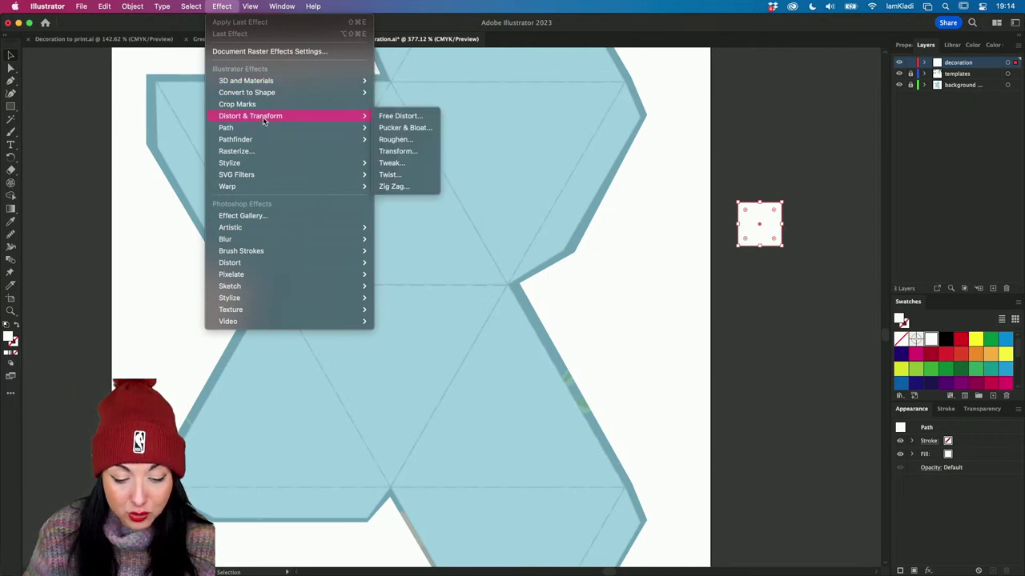
{"action": "left_click", "coordinate": [408, 127]}
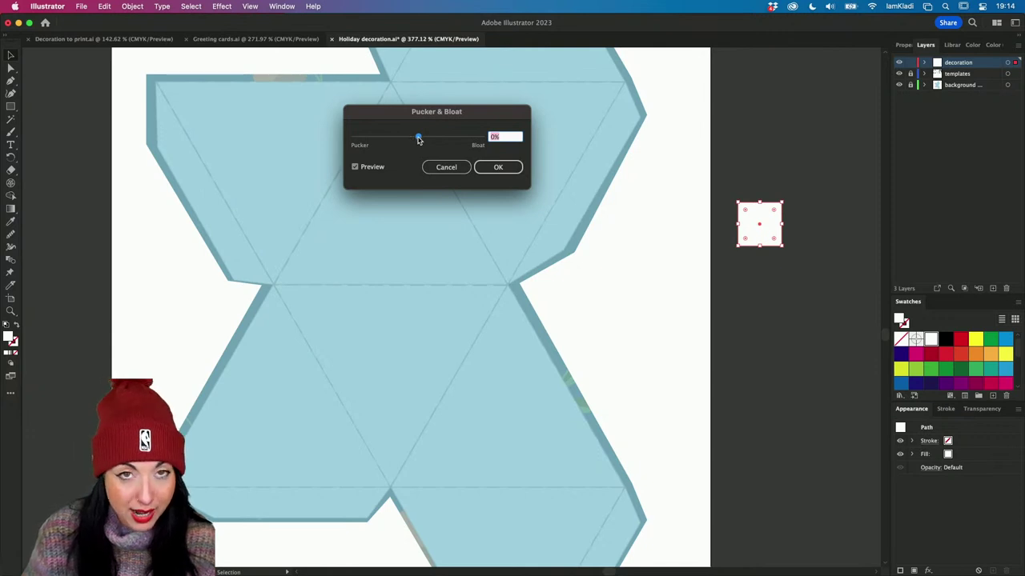
{"action": "left_click_drag", "start_coordinate": [418, 140], "coordinate": [407, 138]}
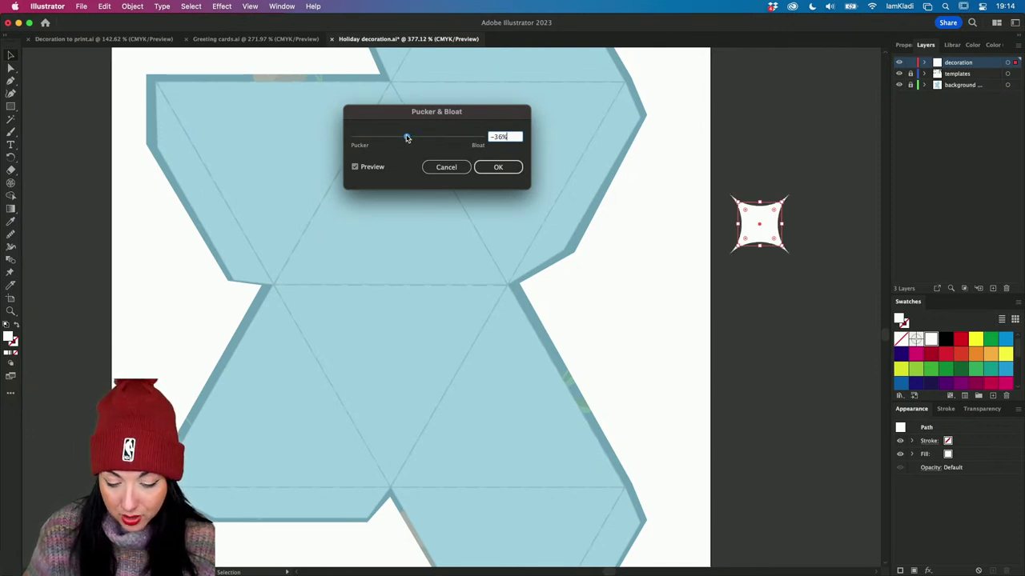
{"action": "left_click", "coordinate": [357, 169]}
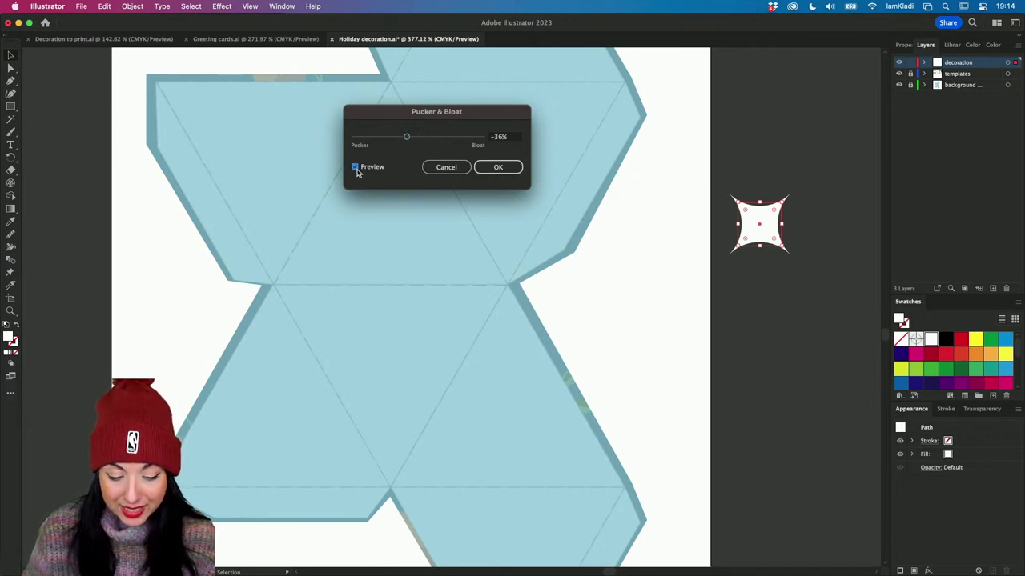
{"action": "left_click_drag", "start_coordinate": [406, 138], "coordinate": [399, 139]}
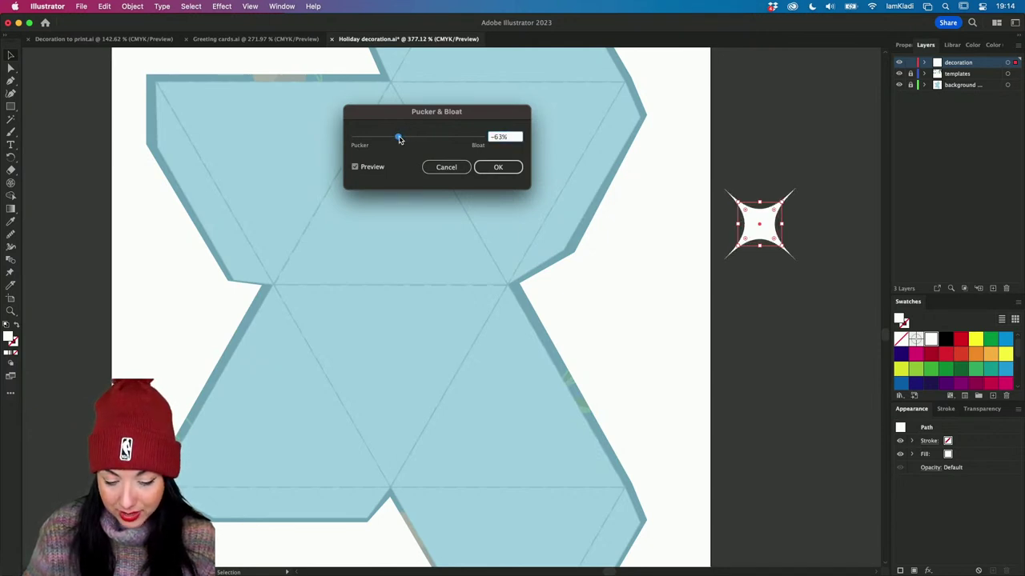
{"action": "left_click", "coordinate": [495, 168]}
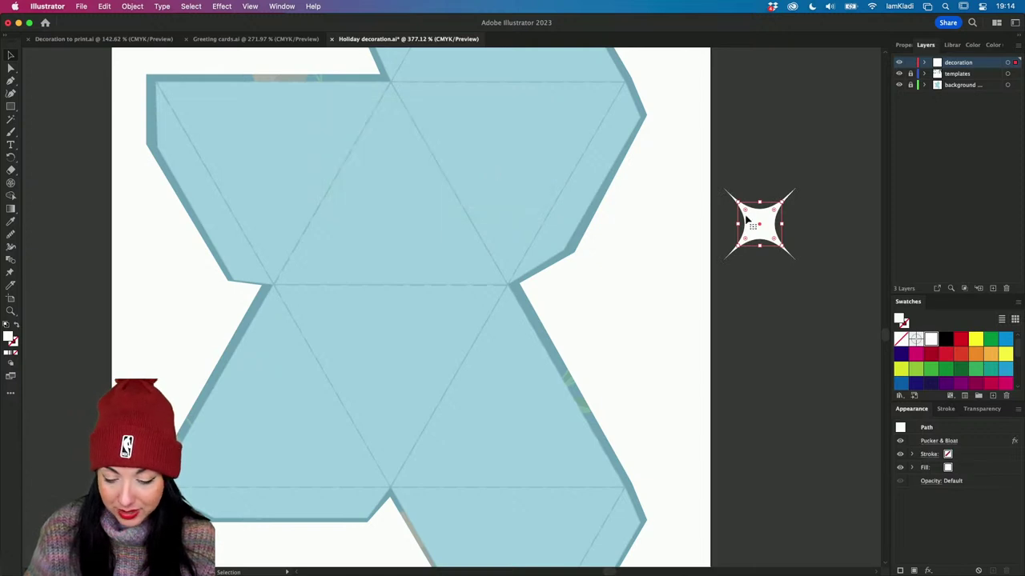
Rotate the star 45° so its points are upright and place a copy on the template's upper-right triangular face
{"action": "left_click_drag", "start_coordinate": [790, 204], "coordinate": [489, 141]}
{"action": "left_click", "coordinate": [813, 118]}
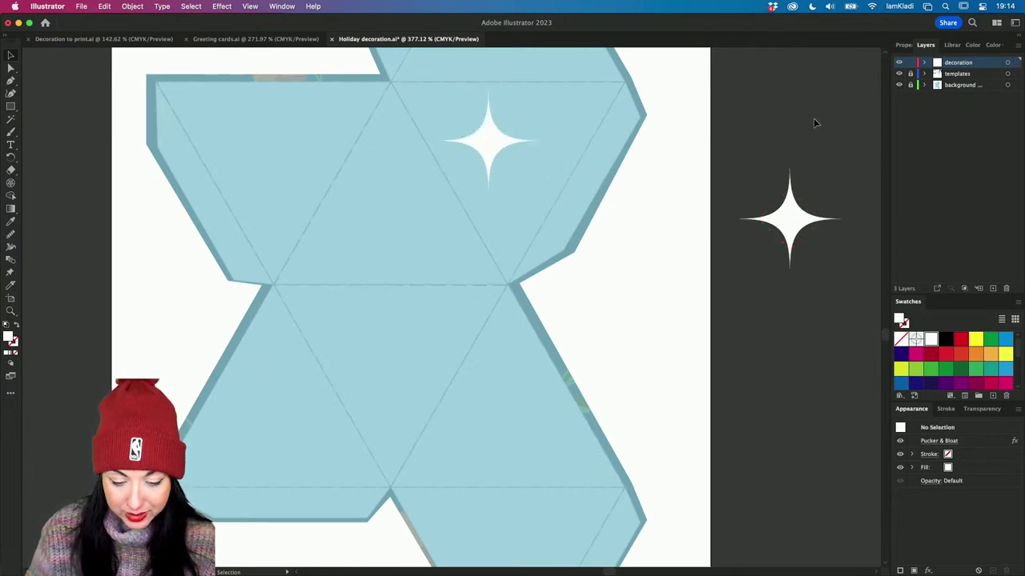
Add a 2 pt stroke with a round cap and round join to the star on the template
{"action": "scroll", "coordinate": [517, 149], "scroll_direction": "up", "scroll_amount": 3}
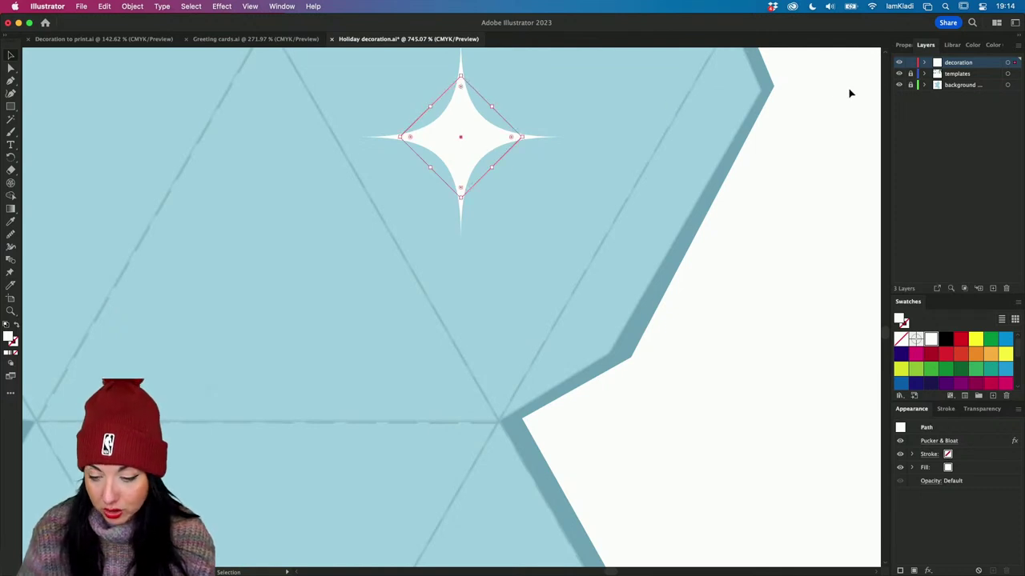
{"action": "left_click", "coordinate": [903, 45]}
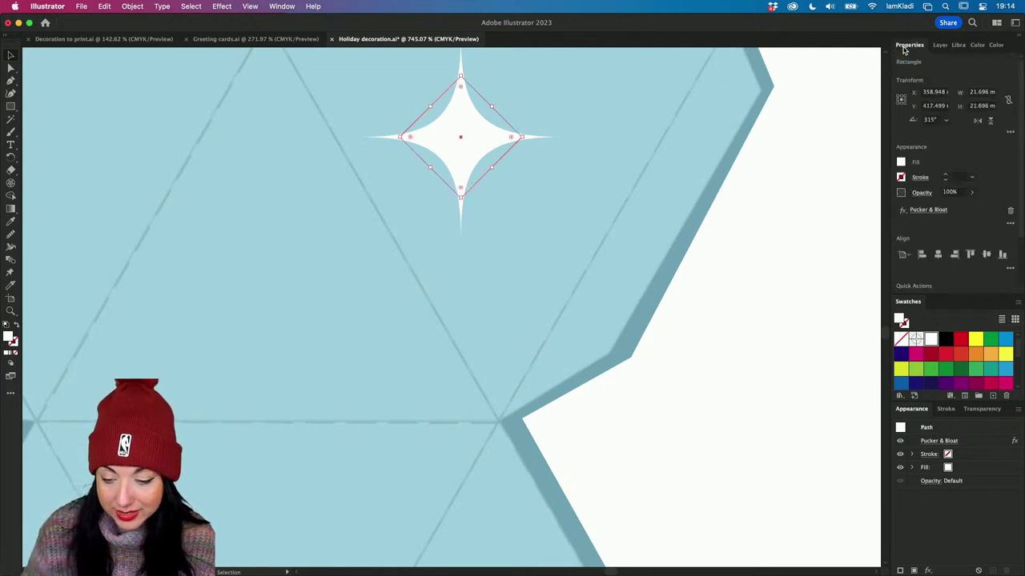
{"action": "left_click", "coordinate": [945, 175]}
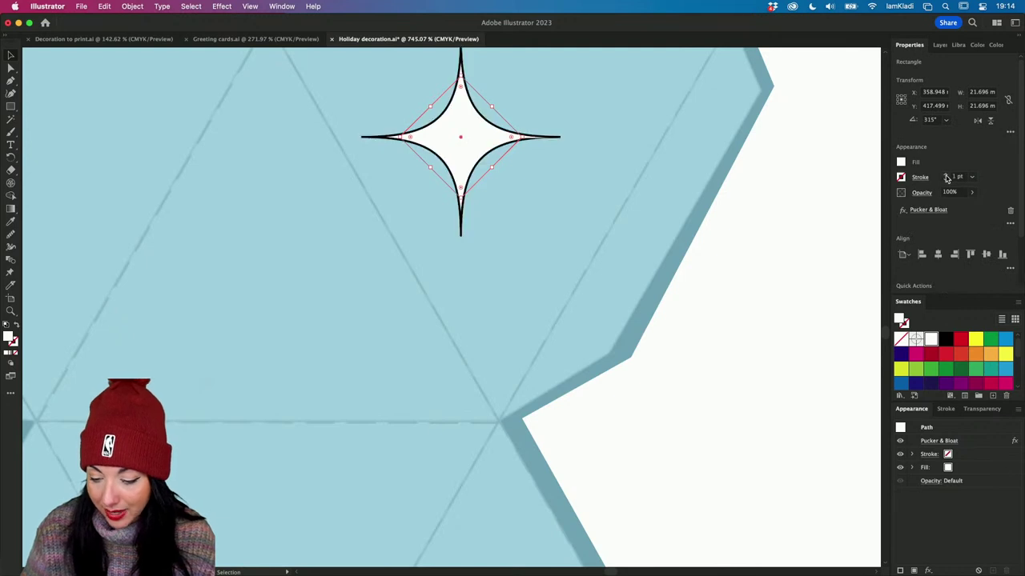
{"action": "left_click", "coordinate": [945, 175]}
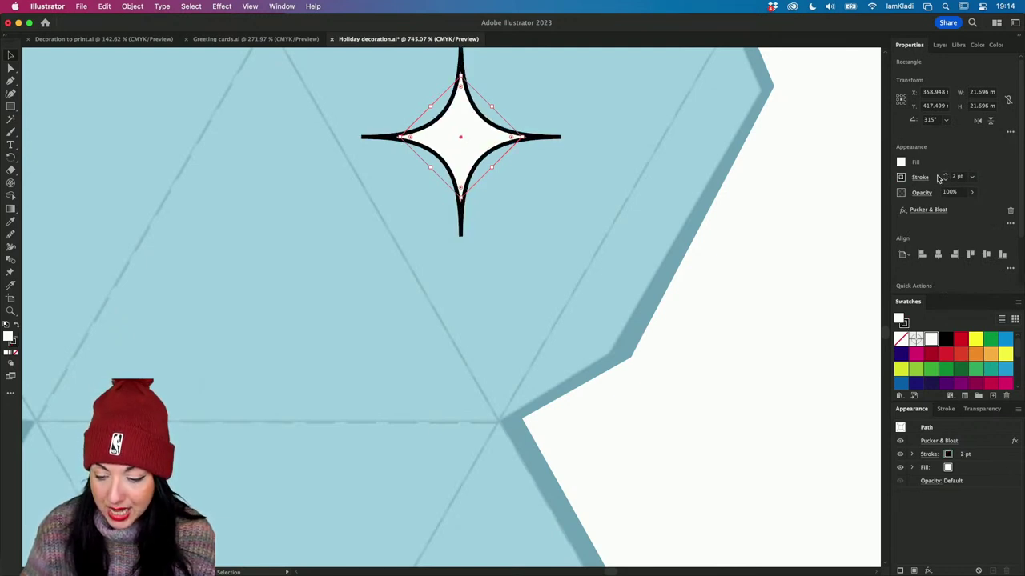
{"action": "left_click", "coordinate": [922, 179]}
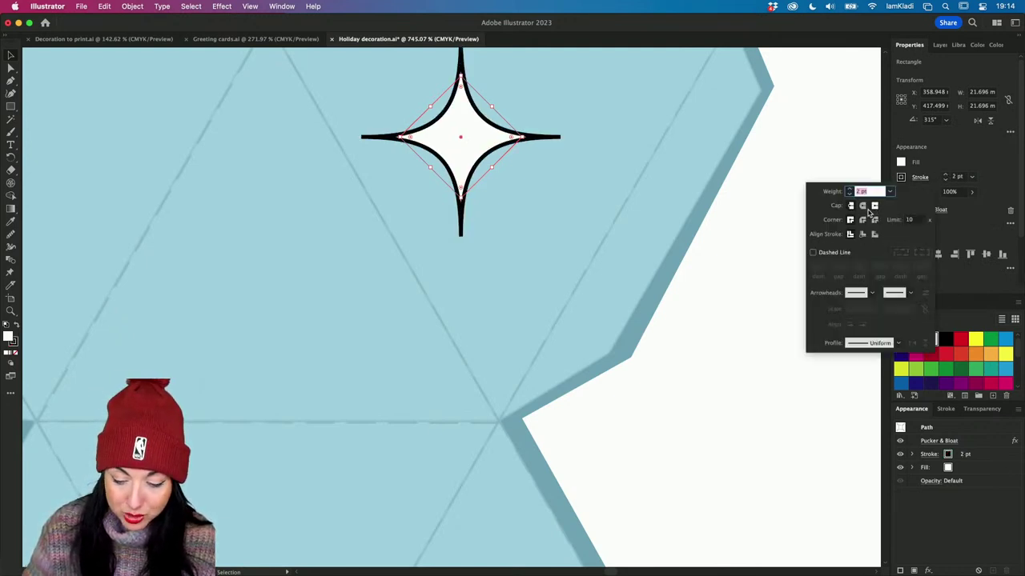
{"action": "left_click", "coordinate": [863, 206]}
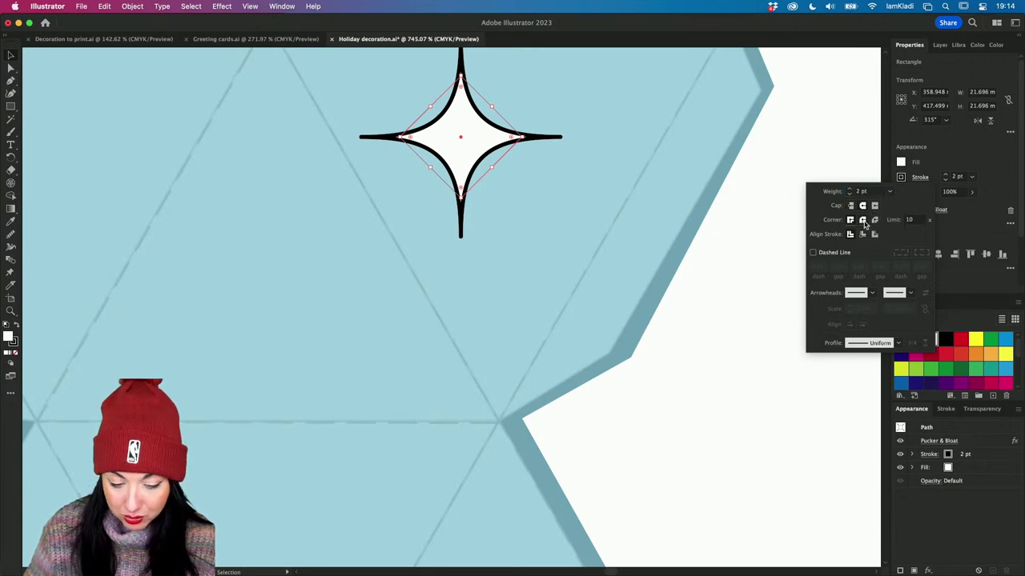
{"action": "left_click", "coordinate": [863, 220]}
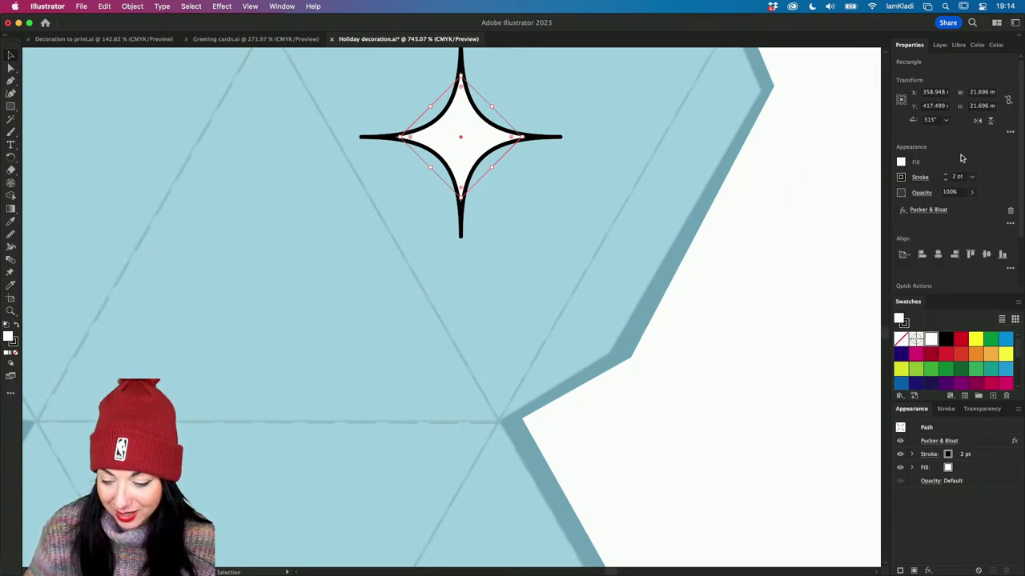
Increase the star's stroke weight to 3 pt and color the stroke white
{"action": "left_click", "coordinate": [946, 175]}
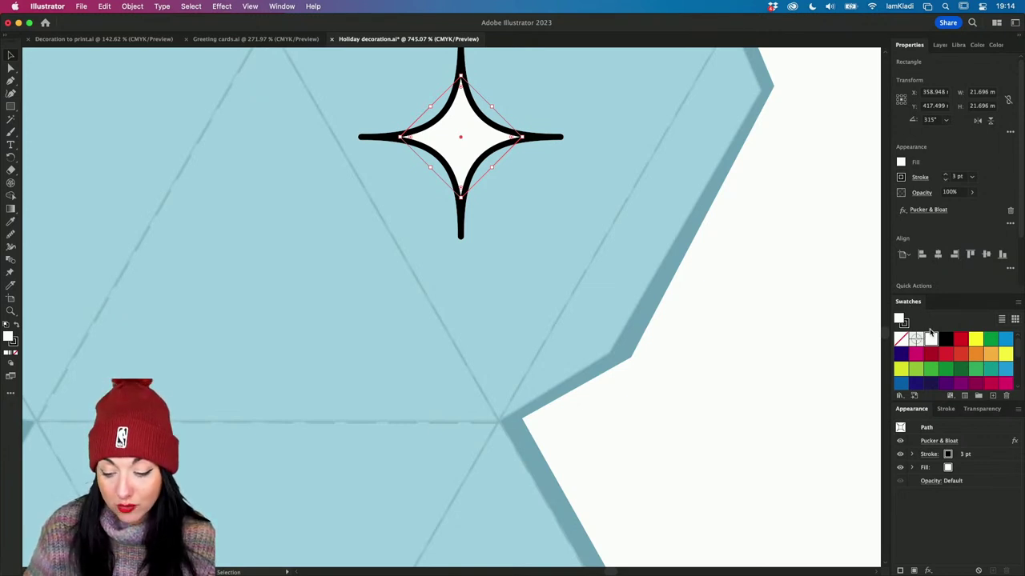
{"action": "left_click", "coordinate": [930, 339]}
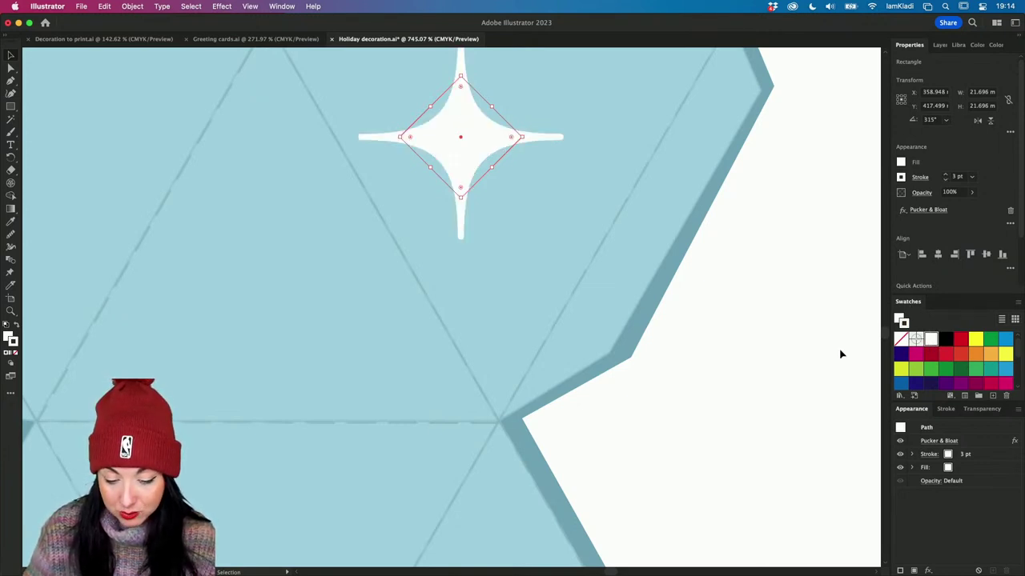
{"action": "left_click", "coordinate": [827, 349]}
Scale the rounded star down to about 12.5 mm wide and place a copy beside the artboard above the sharp star
{"action": "scroll", "coordinate": [827, 348], "scroll_direction": "up", "scroll_amount": 2}
{"action": "scroll", "coordinate": [827, 348], "scroll_direction": "left", "scroll_amount": 2}
{"action": "scroll", "coordinate": [827, 348], "scroll_direction": "down", "scroll_amount": 4}
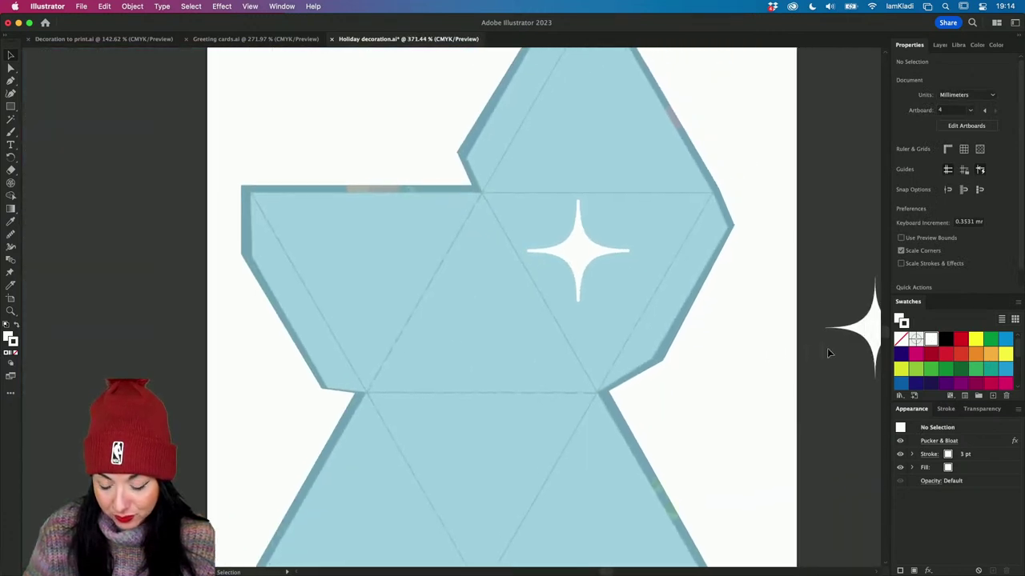
{"action": "left_click", "coordinate": [596, 250]}
{"action": "left_click_drag", "start_coordinate": [579, 221], "coordinate": [845, 188]}
{"action": "scroll", "coordinate": [661, 340], "scroll_direction": "right", "scroll_amount": 3}
{"action": "left_click", "coordinate": [553, 263]}
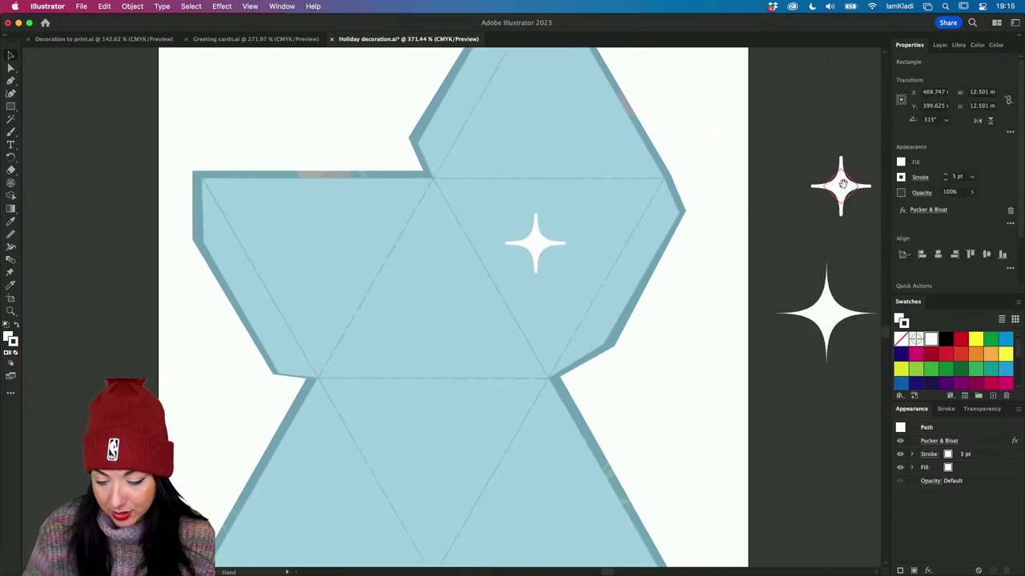
Select the small star on the template and float the Appearance panel over the canvas near it
{"action": "scroll", "coordinate": [840, 188], "scroll_direction": "right", "scroll_amount": 3}
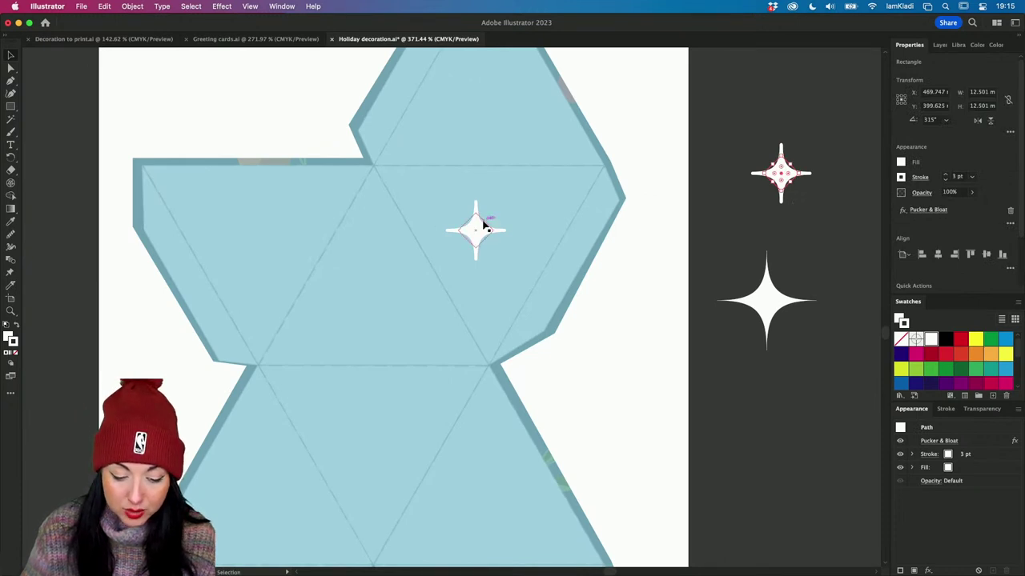
{"action": "left_click", "coordinate": [482, 228]}
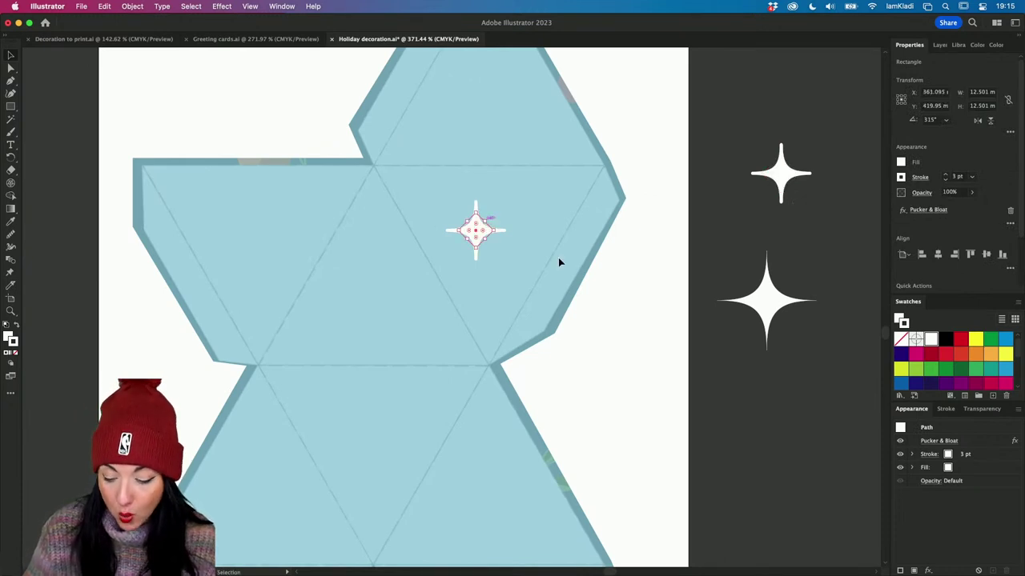
{"action": "left_click_drag", "start_coordinate": [911, 409], "coordinate": [566, 98]}
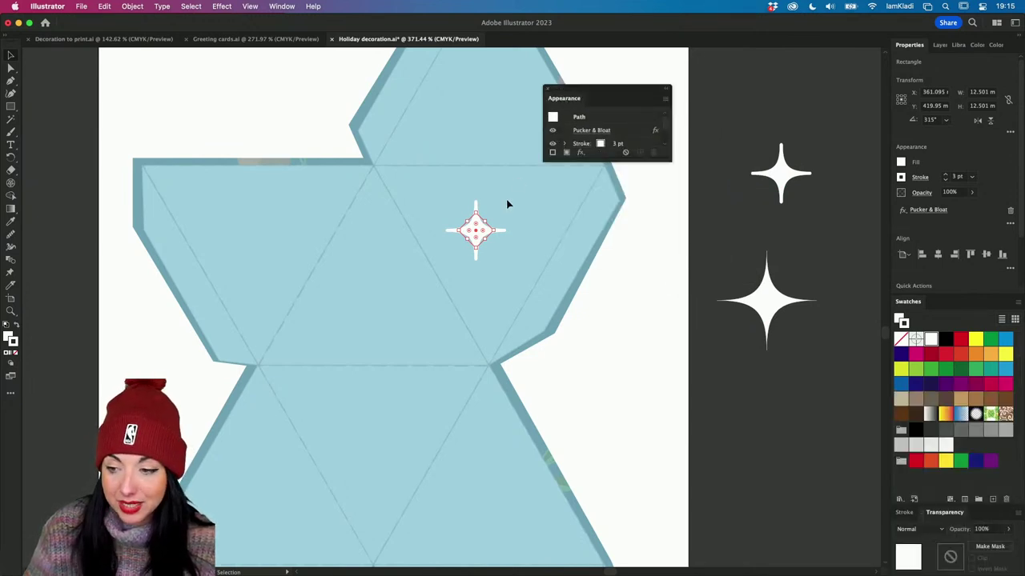
{"action": "scroll", "coordinate": [507, 204], "scroll_direction": "up", "scroll_amount": 3}
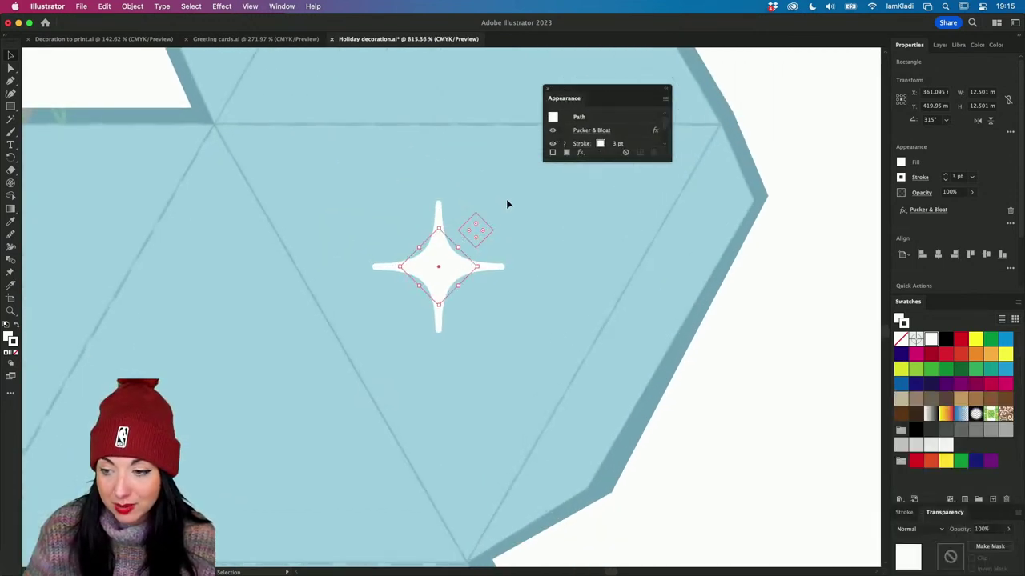
Toggle the small star's Pucker & Bloat effect off and on to compare it with the original square
{"action": "left_click", "coordinate": [553, 132]}
{"action": "left_click", "coordinate": [553, 132]}
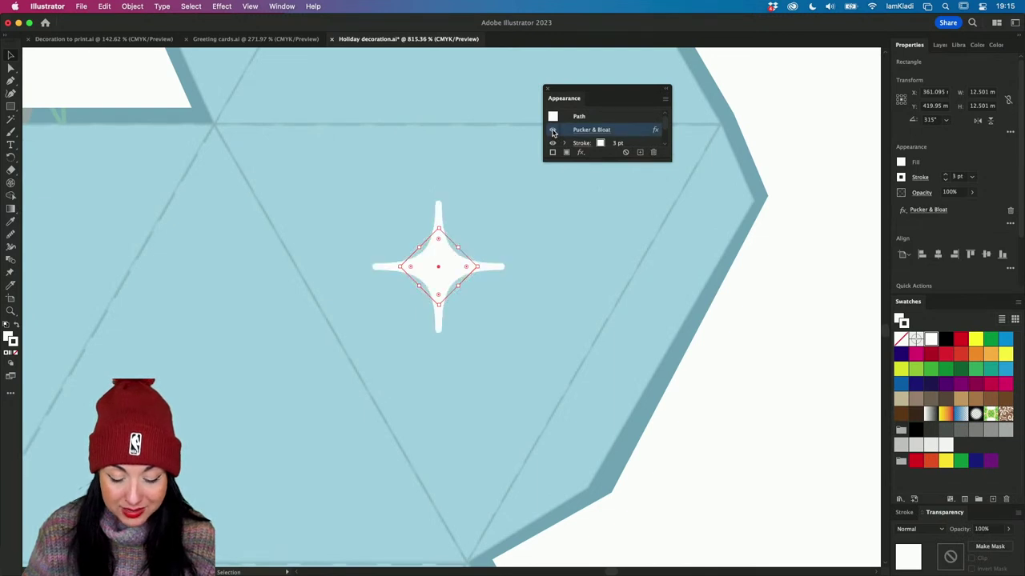
{"action": "left_click", "coordinate": [553, 133]}
{"action": "left_click", "coordinate": [553, 132]}
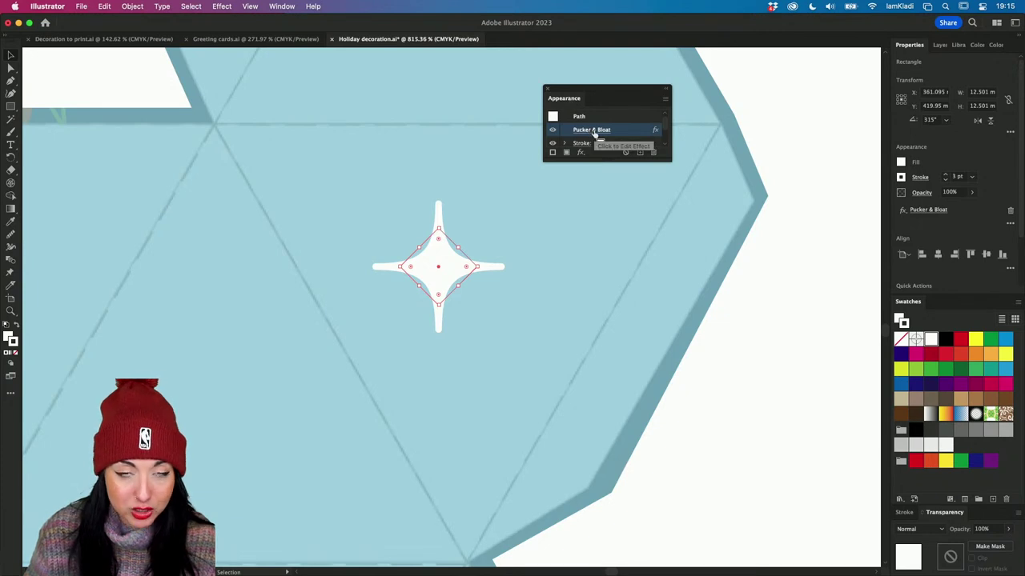
{"action": "left_click", "coordinate": [221, 6]}
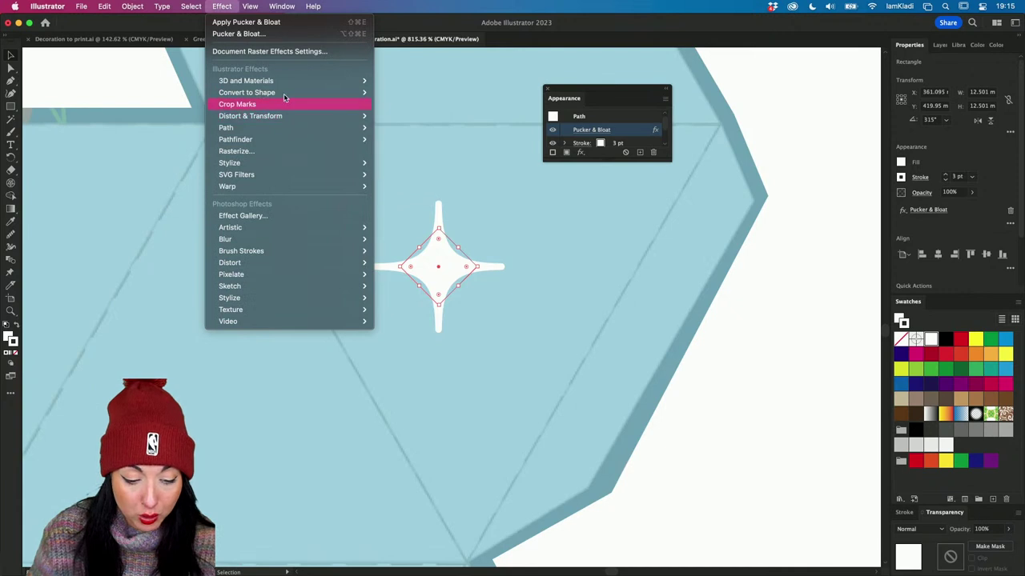
{"action": "left_click", "coordinate": [449, 14]}
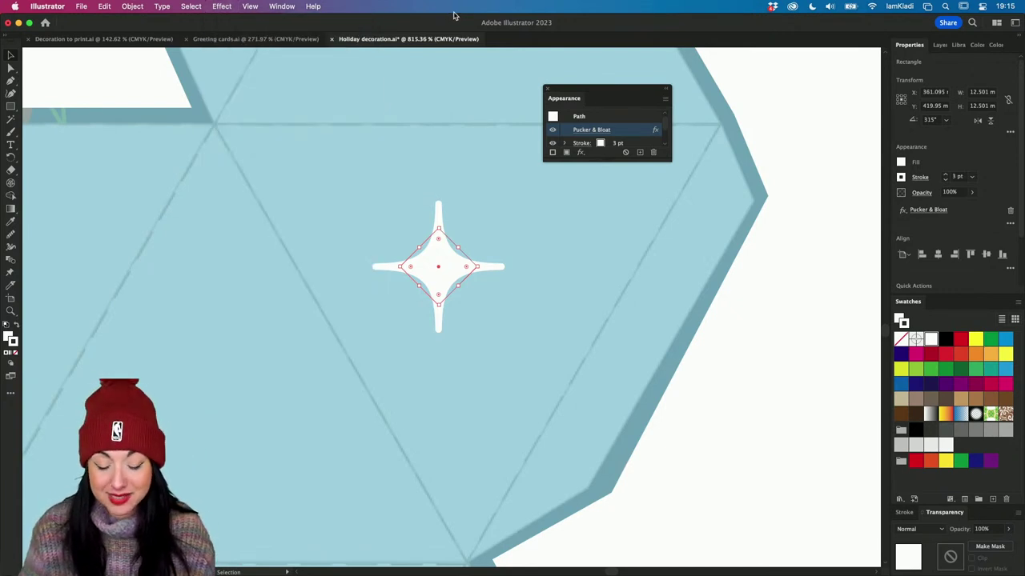
Set the small star's Pucker & Bloat effect to -42%
{"action": "left_click", "coordinate": [590, 130]}
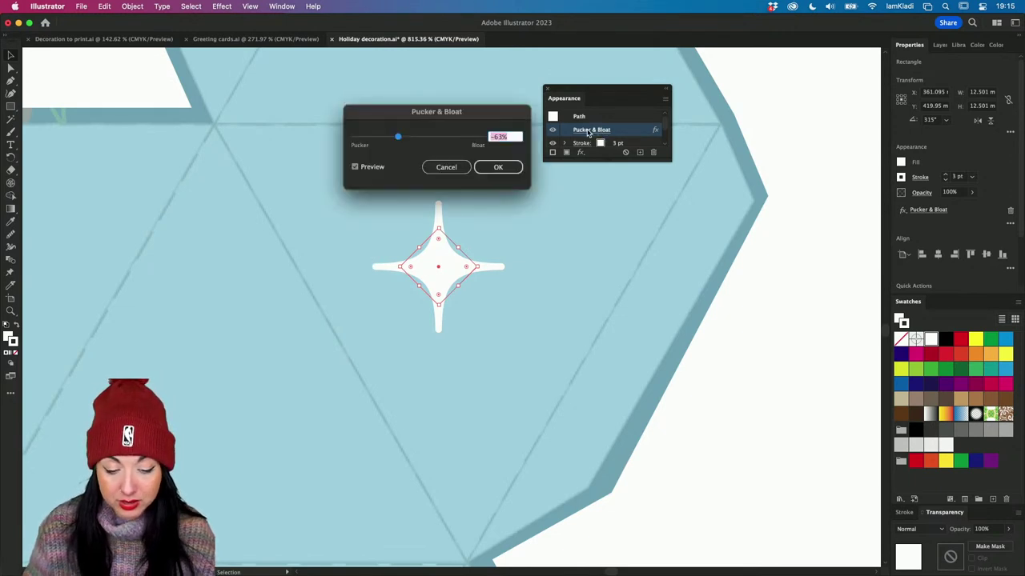
{"action": "left_click", "coordinate": [405, 139]}
{"action": "left_click_drag", "start_coordinate": [405, 139], "coordinate": [405, 139]}
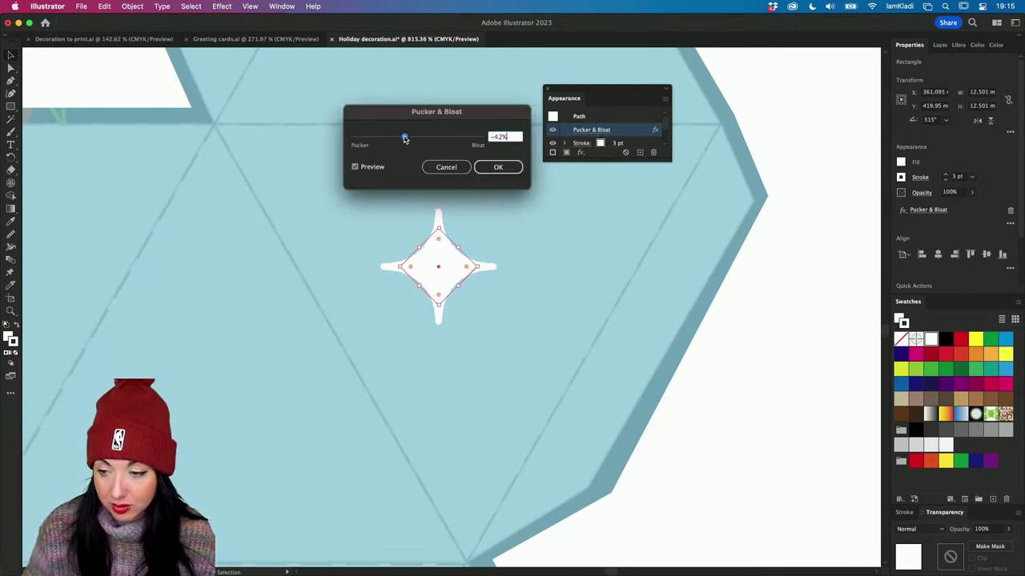
{"action": "left_click", "coordinate": [502, 173]}
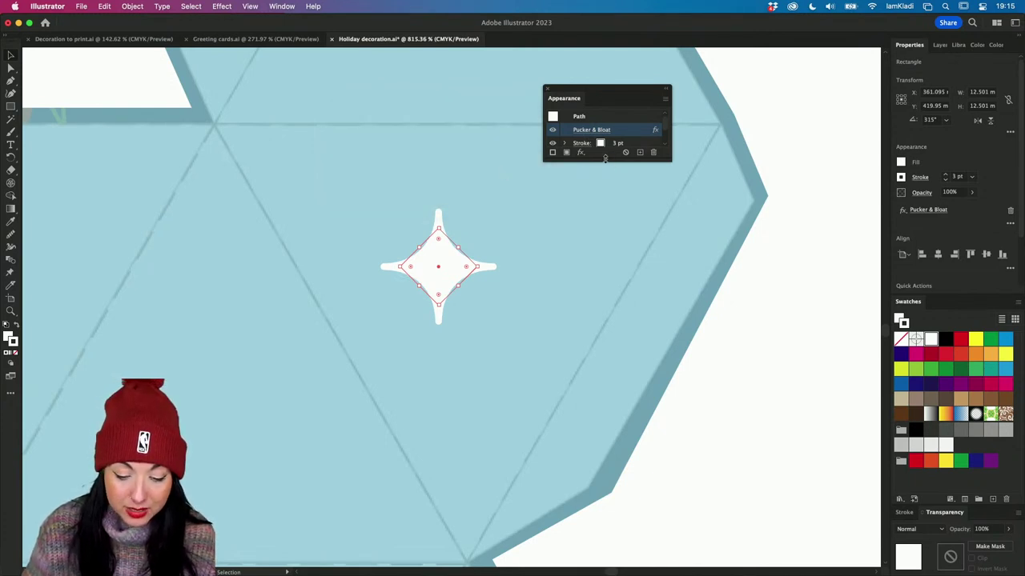
Extend the Appearance panel to show all attributes and reduce the small star's stroke weight to 2 pt
{"action": "left_click_drag", "start_coordinate": [604, 159], "coordinate": [596, 242]}
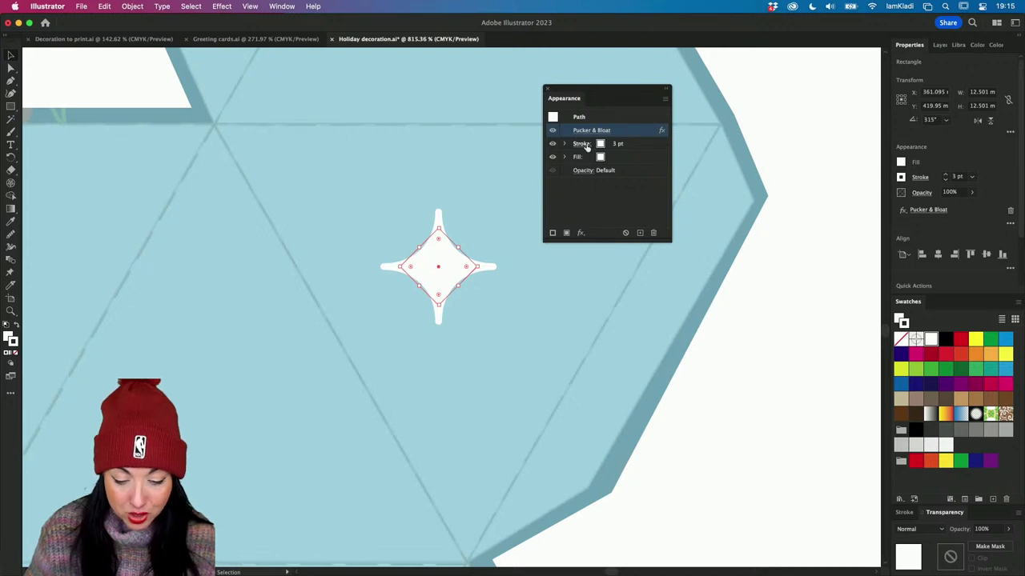
{"action": "left_click", "coordinate": [582, 144]}
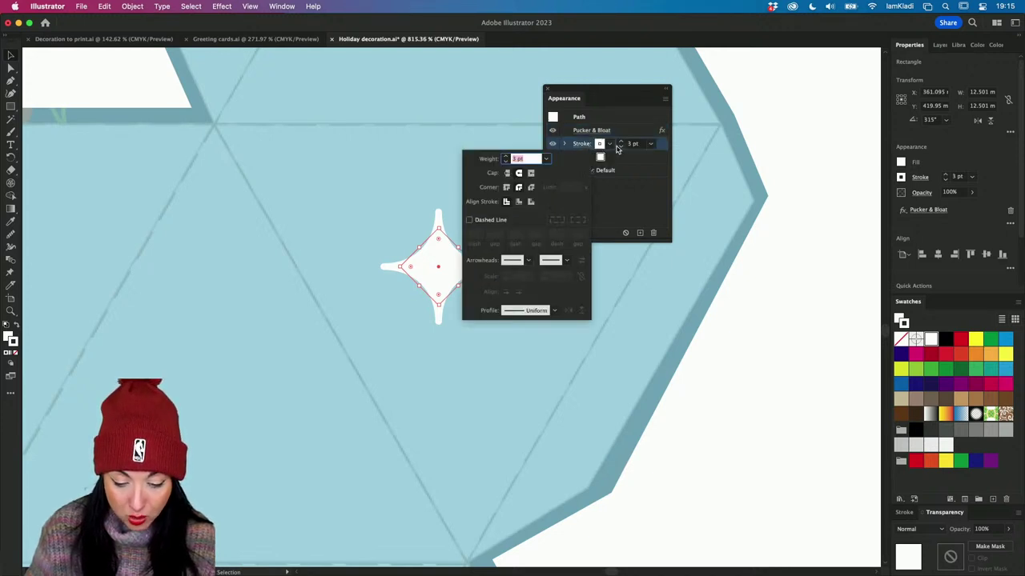
{"action": "left_click", "coordinate": [616, 151]}
{"action": "left_click", "coordinate": [617, 149]}
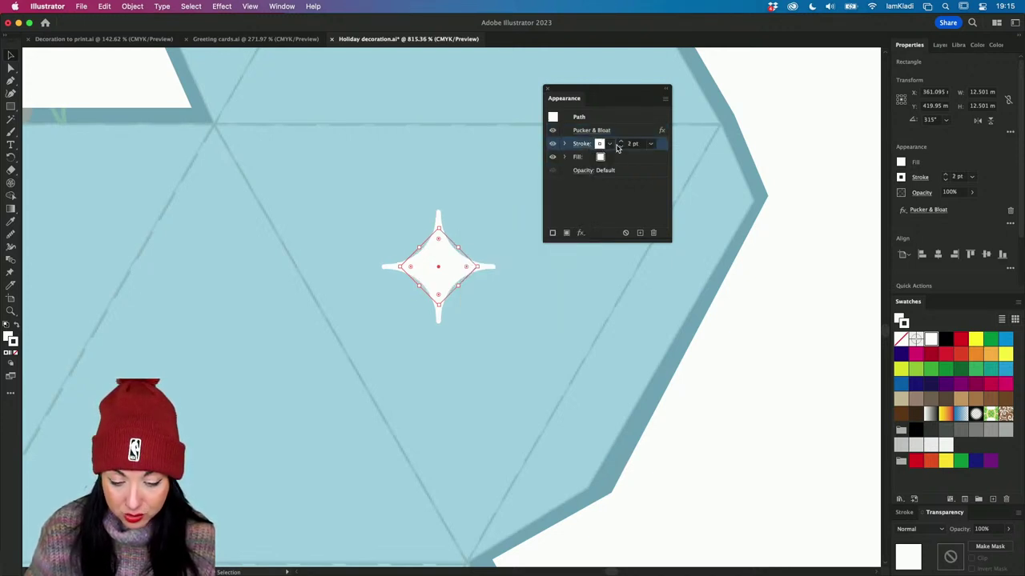
{"action": "left_click", "coordinate": [615, 200]}
Deselect the star and move the floating Appearance panel away from the template
{"action": "right_click", "coordinate": [597, 89]}
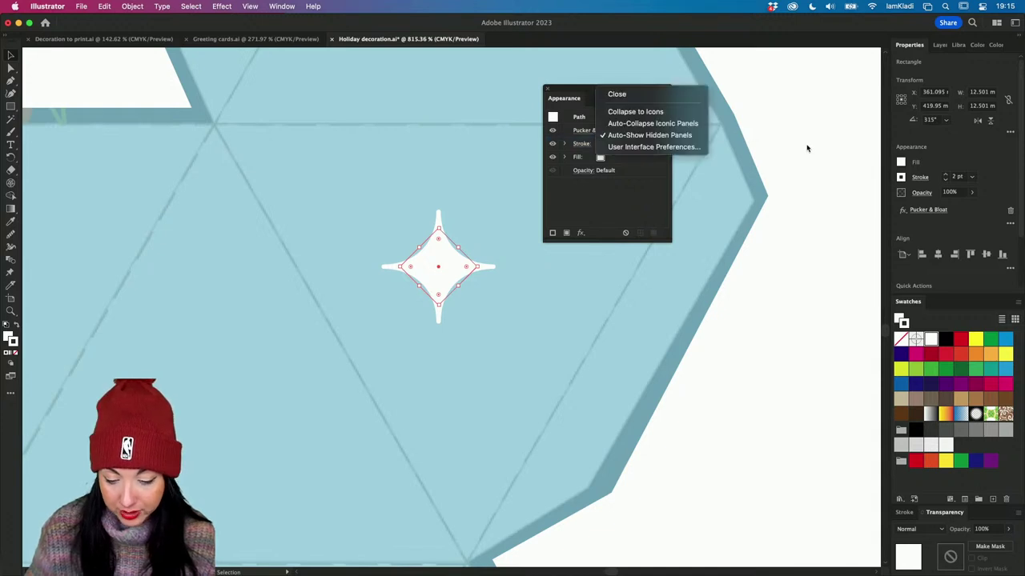
{"action": "left_click", "coordinate": [805, 147]}
{"action": "scroll", "coordinate": [805, 147], "scroll_direction": "down", "scroll_amount": 2}
{"action": "left_click", "coordinate": [789, 258]}
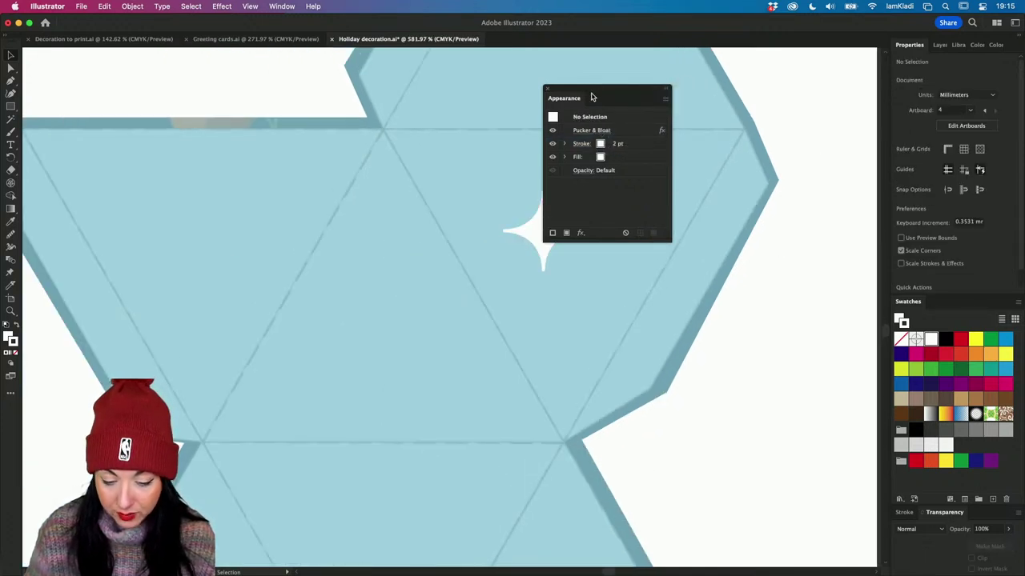
{"action": "left_click_drag", "start_coordinate": [590, 96], "coordinate": [880, 79]}
Expand the small star's appearance and shift it toward the upper left corner of its triangular face
{"action": "mouse_move", "coordinate": [551, 244]}
{"action": "left_mouse_down"}
{"action": "mouse_move", "coordinate": [542, 211]}
{"action": "mouse_move", "coordinate": [555, 228]}
{"action": "left_mouse_up"}
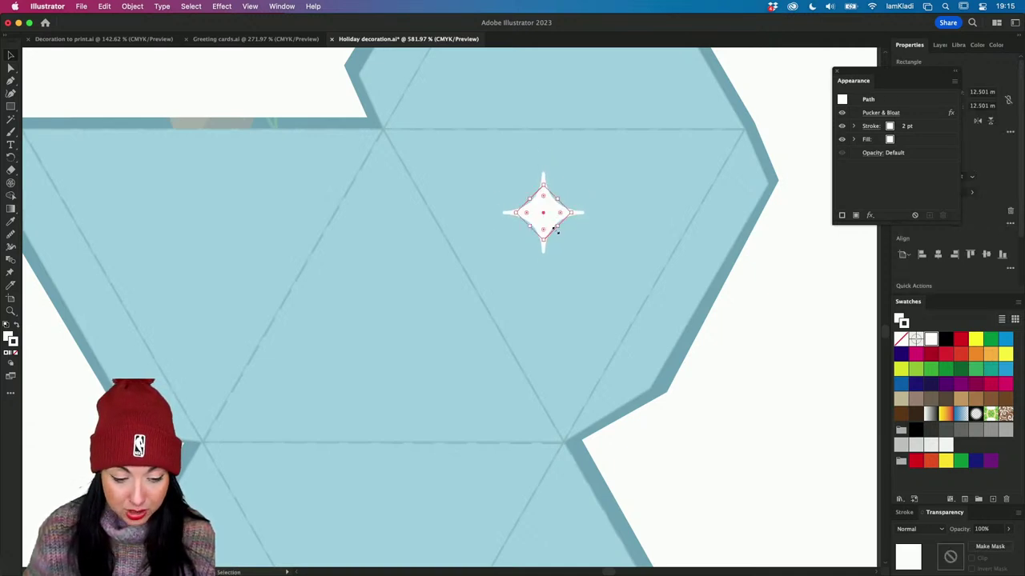
{"action": "left_click", "coordinate": [133, 6]}
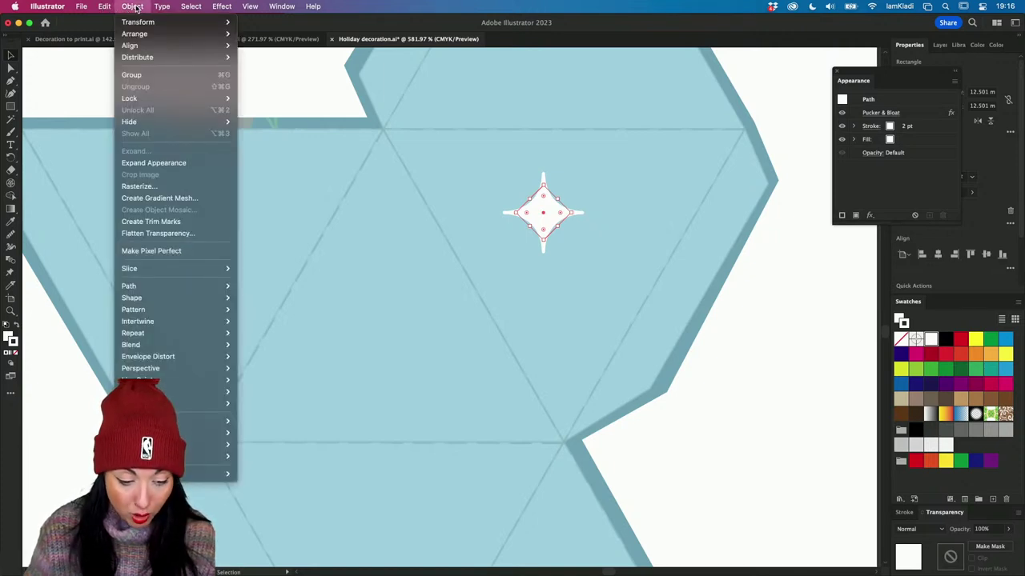
{"action": "left_click", "coordinate": [136, 168]}
{"action": "left_click_drag", "start_coordinate": [549, 217], "coordinate": [505, 194]}
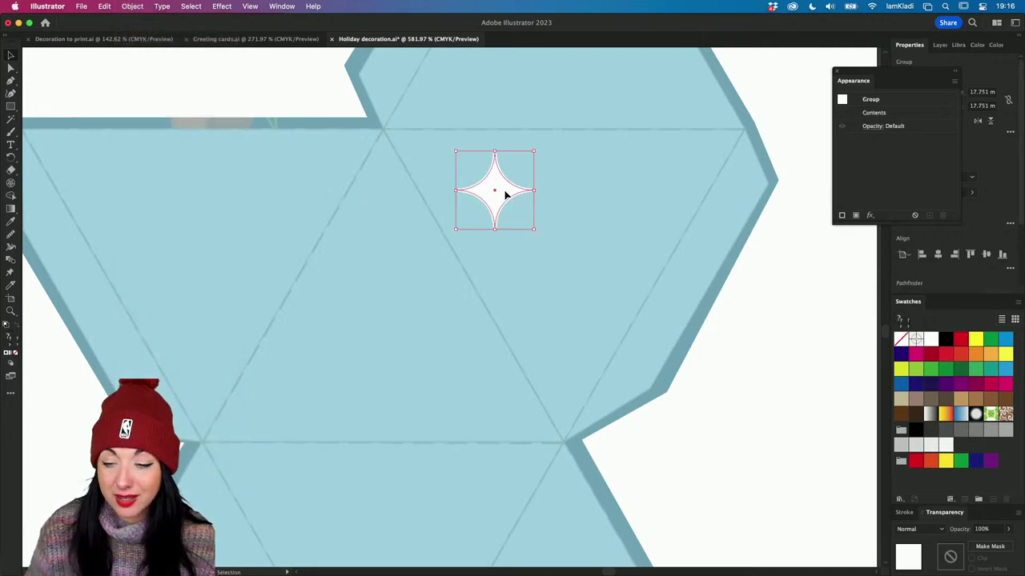
Place copies of the expanded star on the central and upper left faces, plus a slightly tilted one on the lower left face
{"action": "scroll", "coordinate": [505, 194], "scroll_direction": "down", "scroll_amount": 1}
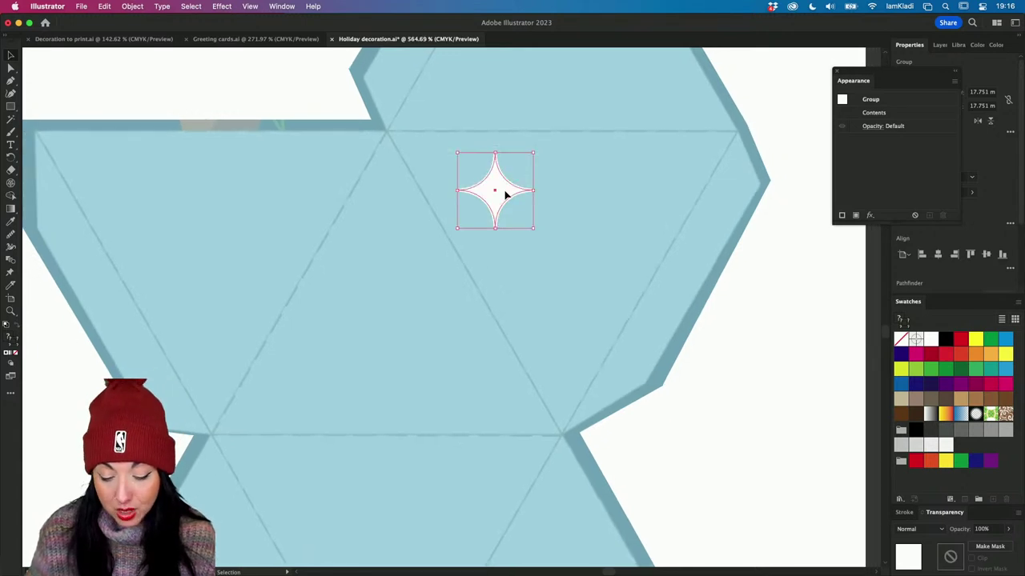
{"action": "left_click_drag", "start_coordinate": [506, 192], "coordinate": [207, 194]}
{"action": "scroll", "coordinate": [207, 195], "scroll_direction": "down", "scroll_amount": 3}
{"action": "scroll", "coordinate": [375, 230], "scroll_direction": "down", "scroll_amount": 1}
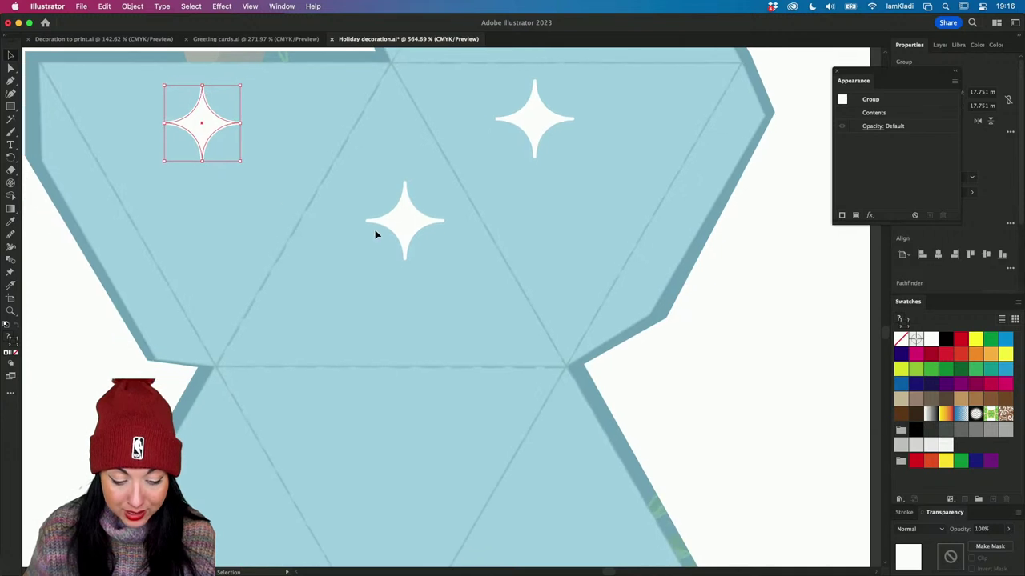
{"action": "scroll", "coordinate": [375, 230], "scroll_direction": "down", "scroll_amount": 3}
{"action": "left_click_drag", "start_coordinate": [386, 231], "coordinate": [327, 411]}
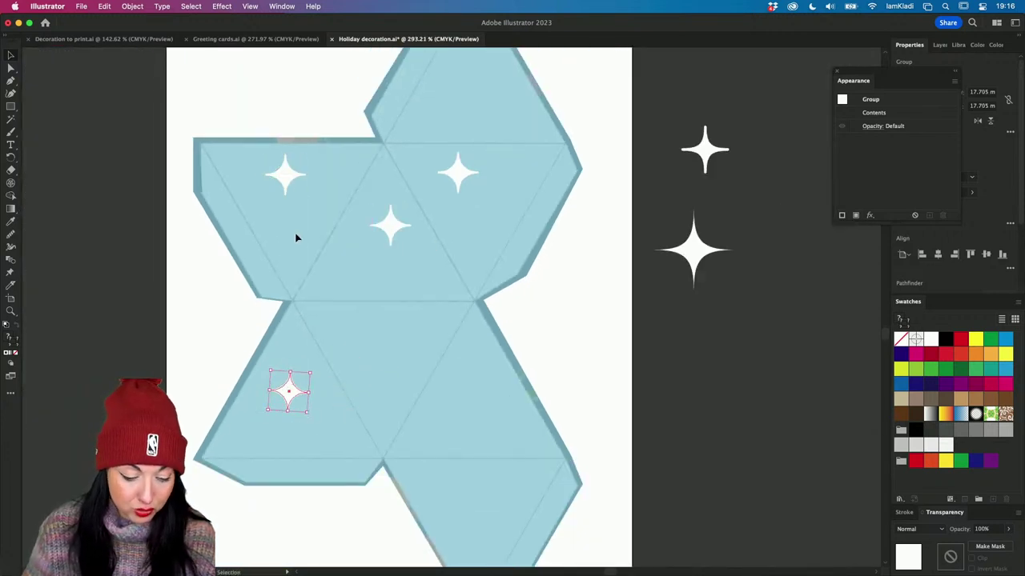
Tilt the star on the upper left face and place a tilted star on the lower central face
{"action": "left_click", "coordinate": [291, 171]}
{"action": "left_click", "coordinate": [284, 172]}
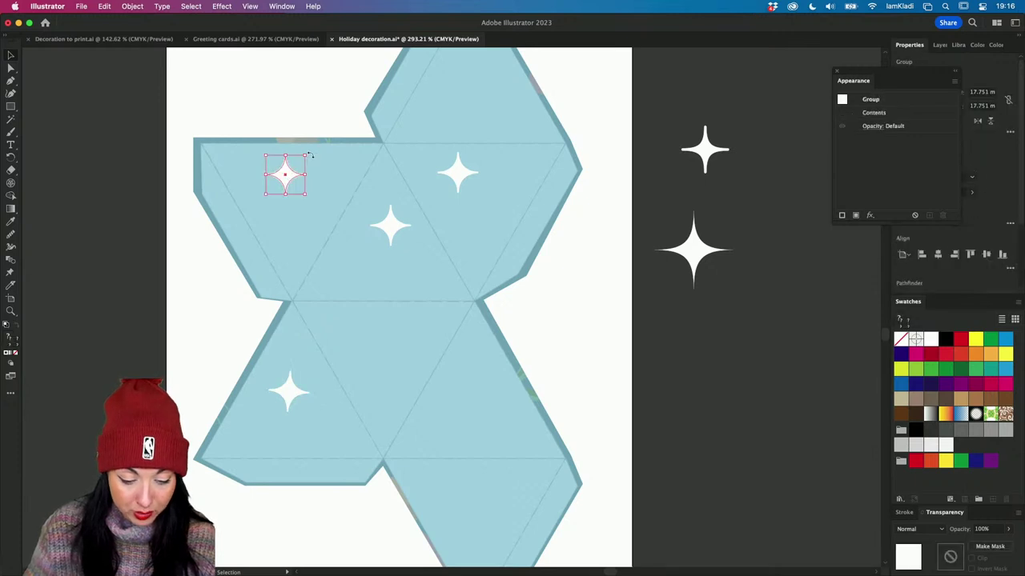
{"action": "left_click_drag", "start_coordinate": [309, 197], "coordinate": [428, 340]}
{"action": "left_click_drag", "start_coordinate": [389, 225], "coordinate": [274, 191]}
Tilt the upper right star and move it to the top face, and add tilted stars to the lower right and bottom faces
{"action": "left_click", "coordinate": [453, 177]}
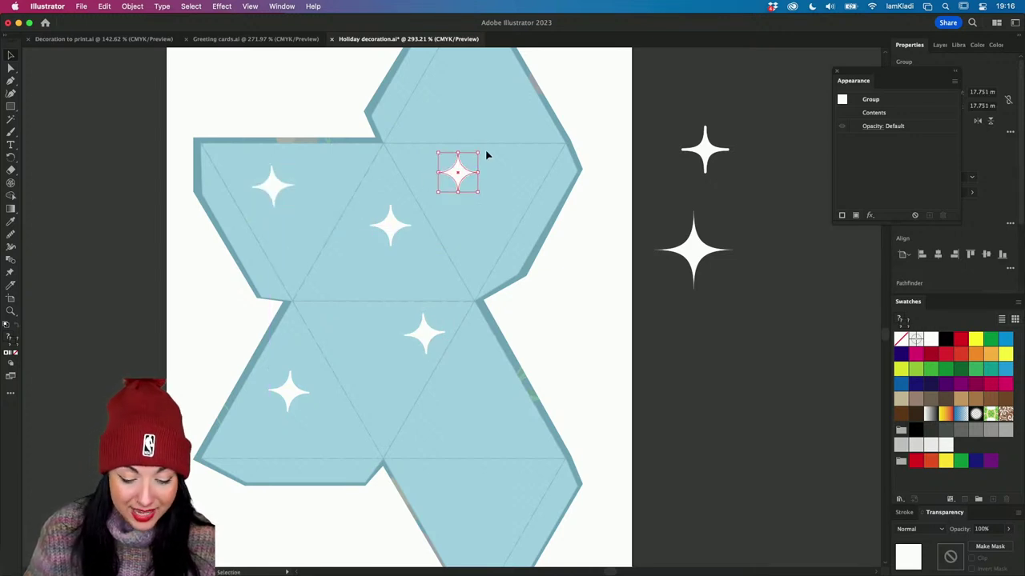
{"action": "left_click_drag", "start_coordinate": [481, 150], "coordinate": [504, 117]}
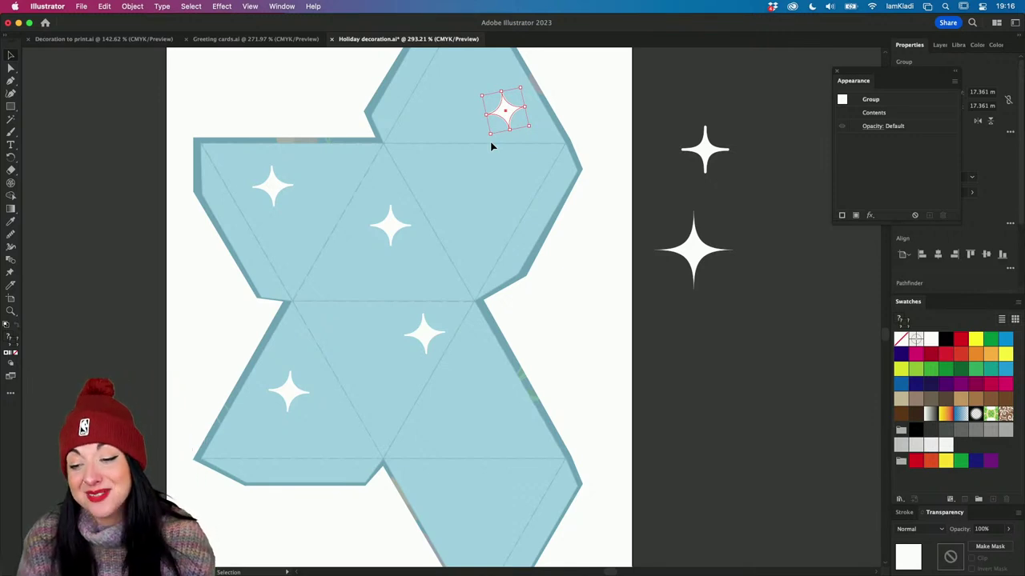
{"action": "left_click", "coordinate": [403, 228]}
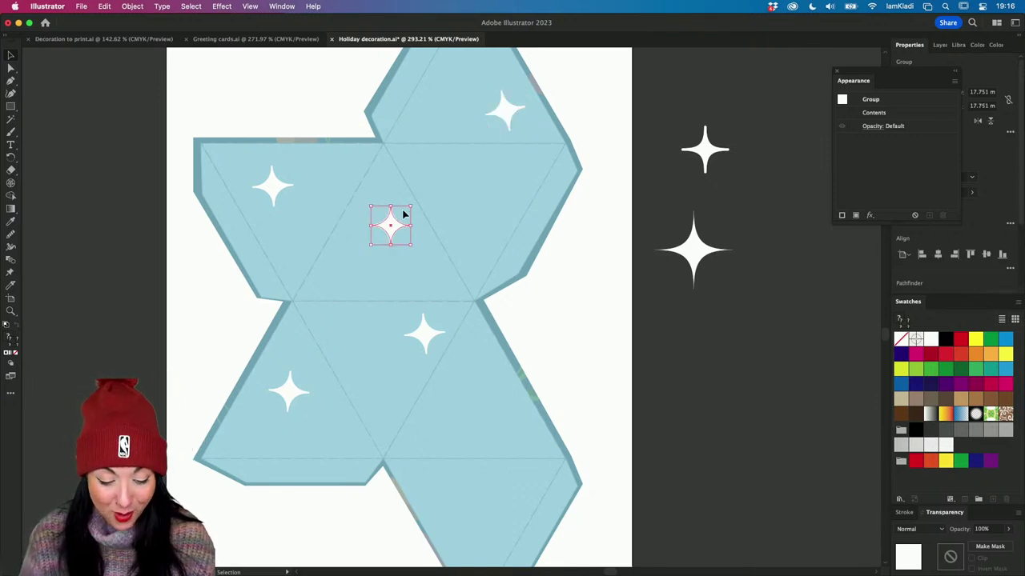
{"action": "left_click_drag", "start_coordinate": [413, 203], "coordinate": [478, 396]}
{"action": "left_click_drag", "start_coordinate": [466, 388], "coordinate": [472, 509]}
{"action": "left_click_drag", "start_coordinate": [472, 383], "coordinate": [473, 385]}
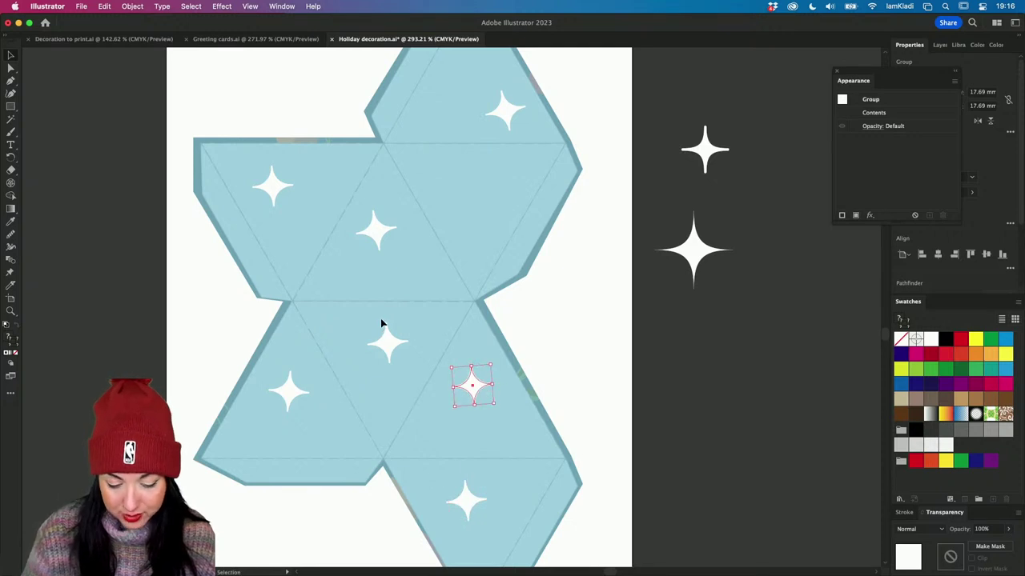
Add two more star copies to the template's top face and one to the upper right face
{"action": "left_click_drag", "start_coordinate": [383, 340], "coordinate": [439, 98]}
{"action": "scroll", "coordinate": [439, 104], "scroll_direction": "up", "scroll_amount": 2}
{"action": "scroll", "coordinate": [438, 104], "scroll_direction": "up", "scroll_amount": 2}
{"action": "left_click_drag", "start_coordinate": [420, 142], "coordinate": [455, 99]}
Try adding extra star copies on the upper left, upper right and central faces of the template
{"action": "left_click_drag", "start_coordinate": [359, 279], "coordinate": [276, 294]}
{"action": "left_click_drag", "start_coordinate": [264, 242], "coordinate": [251, 234]}
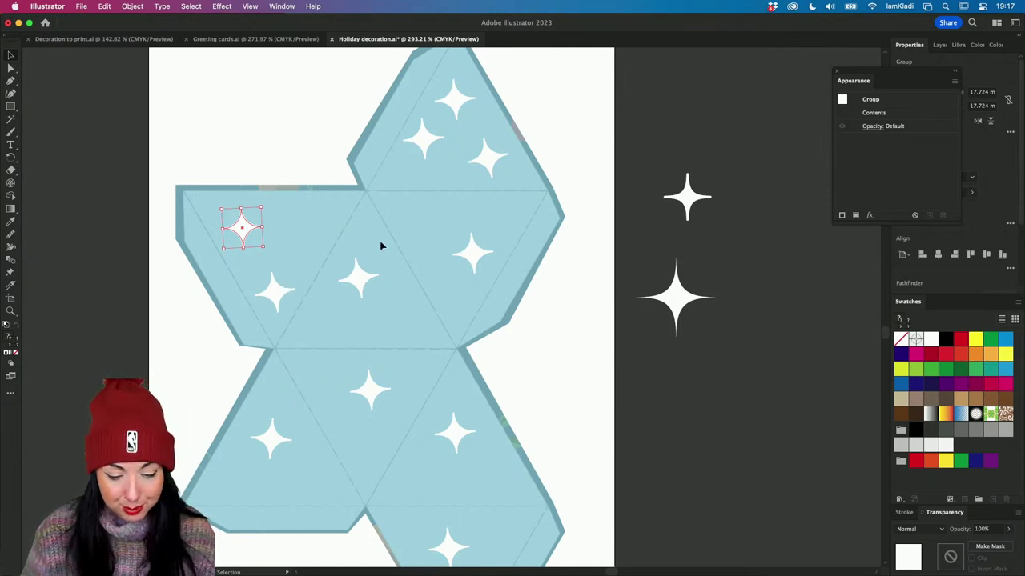
{"action": "left_click_drag", "start_coordinate": [282, 294], "coordinate": [326, 359]}
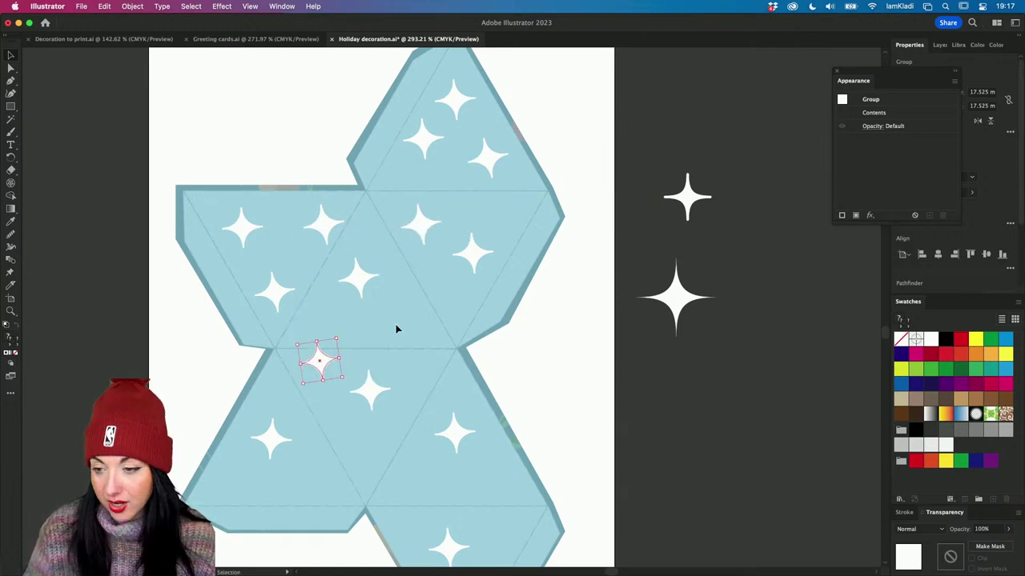
Undo the extra star copies on the upper left, upper right and central faces
{"action": "key", "text": "super+z"}
{"action": "key", "text": "super+z"}
{"action": "key", "text": "super+z"}
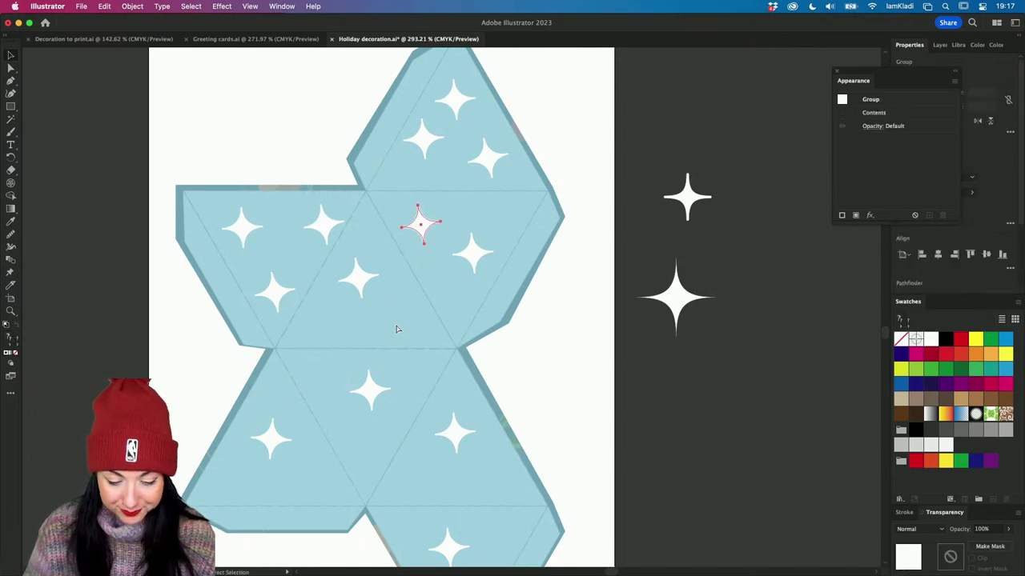
{"action": "key", "text": "super+z"}
{"action": "key", "text": "super+z"}
{"action": "key", "text": "super+z"}
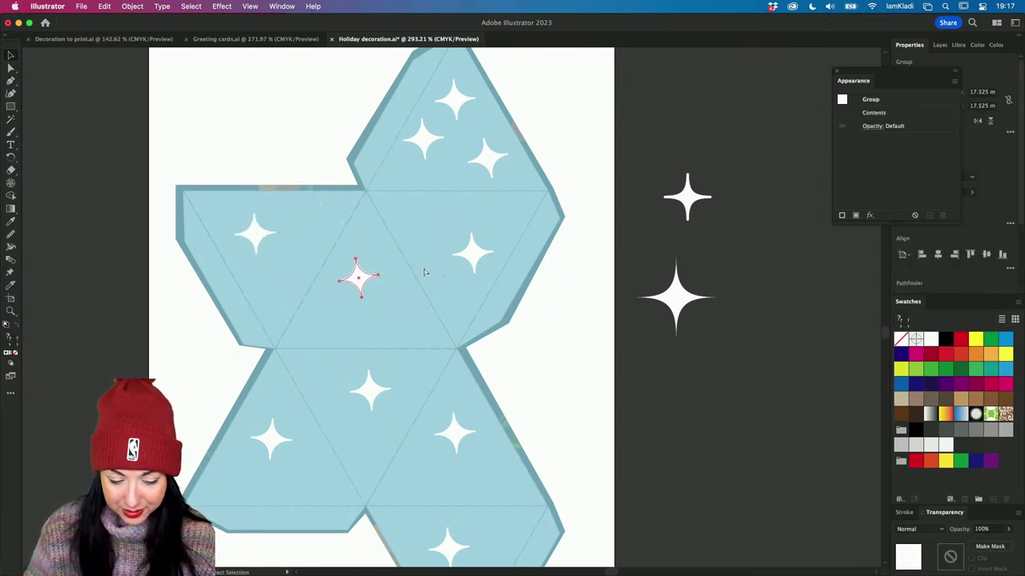
Delete the left star of the top face's lower pair and move the remaining lower star toward the left fold line
{"action": "left_click", "coordinate": [422, 150]}
{"action": "key", "text": "Delete"}
{"action": "left_click_drag", "start_coordinate": [474, 160], "coordinate": [407, 172]}
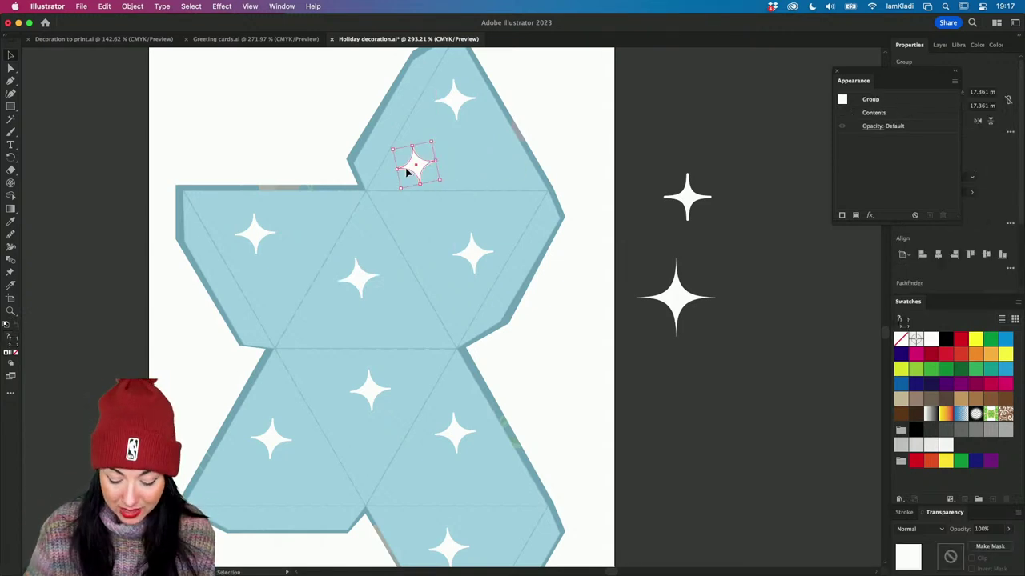
Draw a white circle about 4.3 mm wide and scatter copies of it between the stars on the template faces
{"action": "key", "text": "l"}
{"action": "left_click_drag", "start_coordinate": [479, 156], "coordinate": [316, 386]}
{"action": "key", "text": "v"}
{"action": "left_click", "coordinate": [507, 149]}
{"action": "left_click_drag", "start_coordinate": [366, 234], "coordinate": [216, 217]}
{"action": "left_click_drag", "start_coordinate": [316, 387], "coordinate": [208, 312]}
Vary the dot sizes on the lower left face and copy a dot below the star on the lower central face
{"action": "scroll", "coordinate": [317, 467], "scroll_direction": "up", "scroll_amount": 4}
{"action": "left_click", "coordinate": [311, 457]}
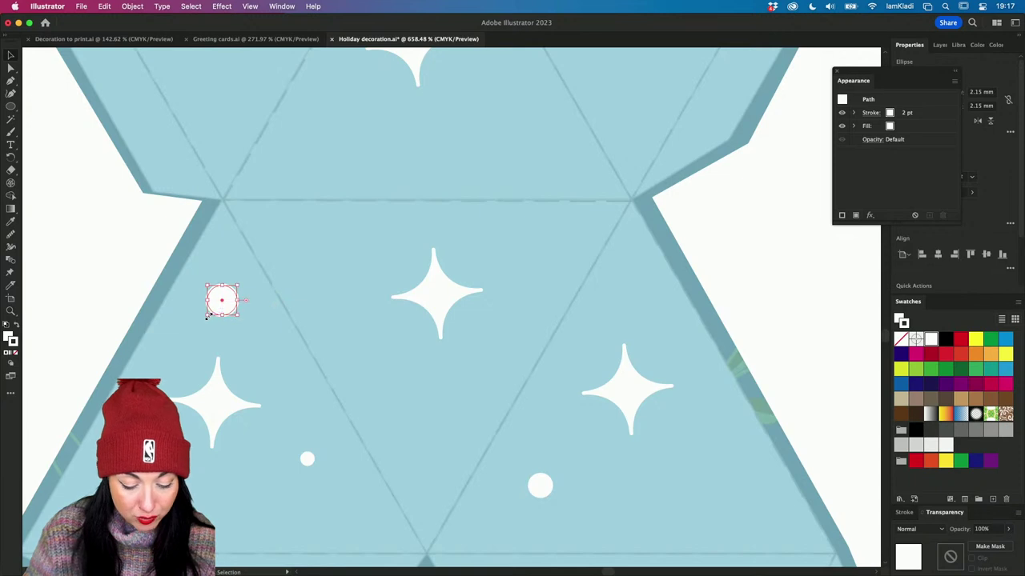
{"action": "left_click", "coordinate": [293, 270]}
{"action": "scroll", "coordinate": [292, 272], "scroll_direction": "down", "scroll_amount": 3}
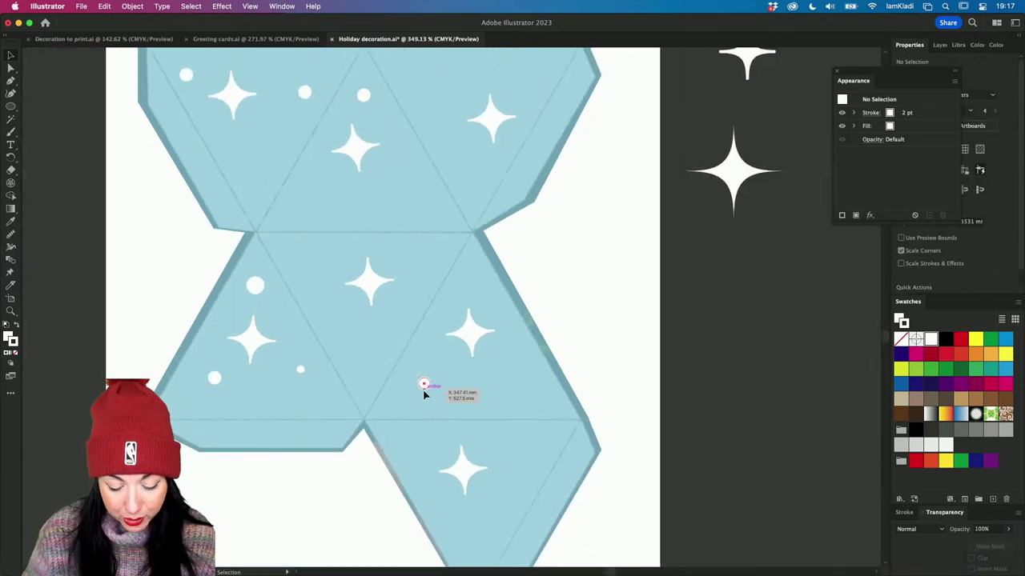
{"action": "left_click_drag", "start_coordinate": [423, 387], "coordinate": [365, 342]}
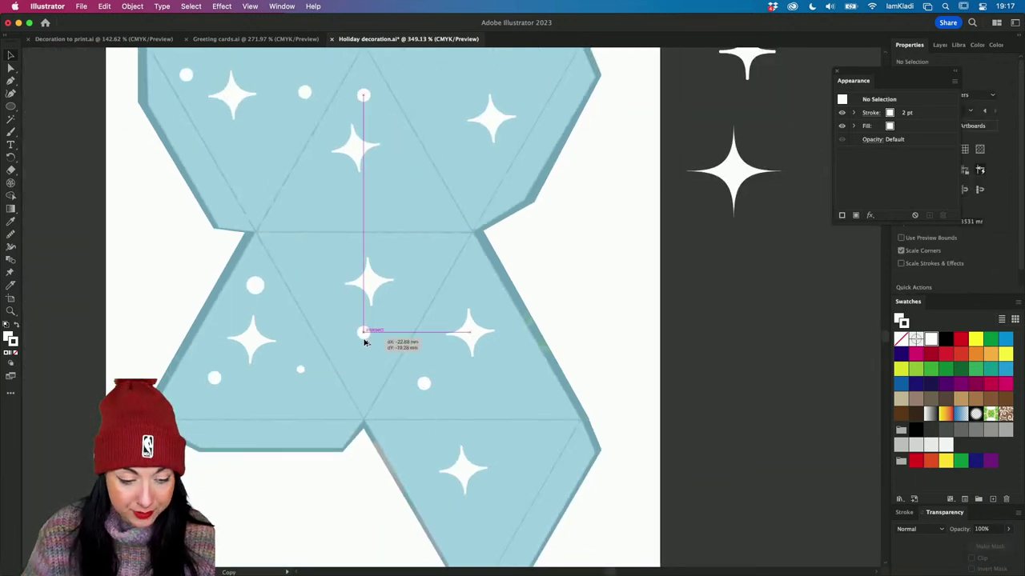
Switch to Greeting cards.ai and copy the row of berry twigs, tulips and snowflake from its artboard
{"action": "left_click", "coordinate": [244, 40]}
{"action": "scroll", "coordinate": [340, 239], "scroll_direction": "up", "scroll_amount": 2}
{"action": "scroll", "coordinate": [340, 239], "scroll_direction": "right", "scroll_amount": 1}
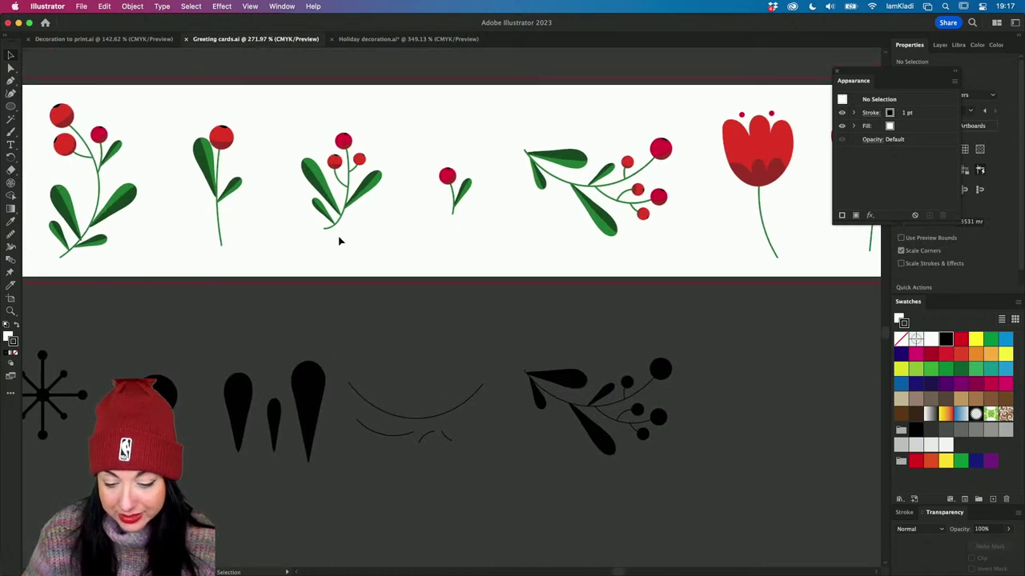
{"action": "scroll", "coordinate": [494, 224], "scroll_direction": "down", "scroll_amount": 3}
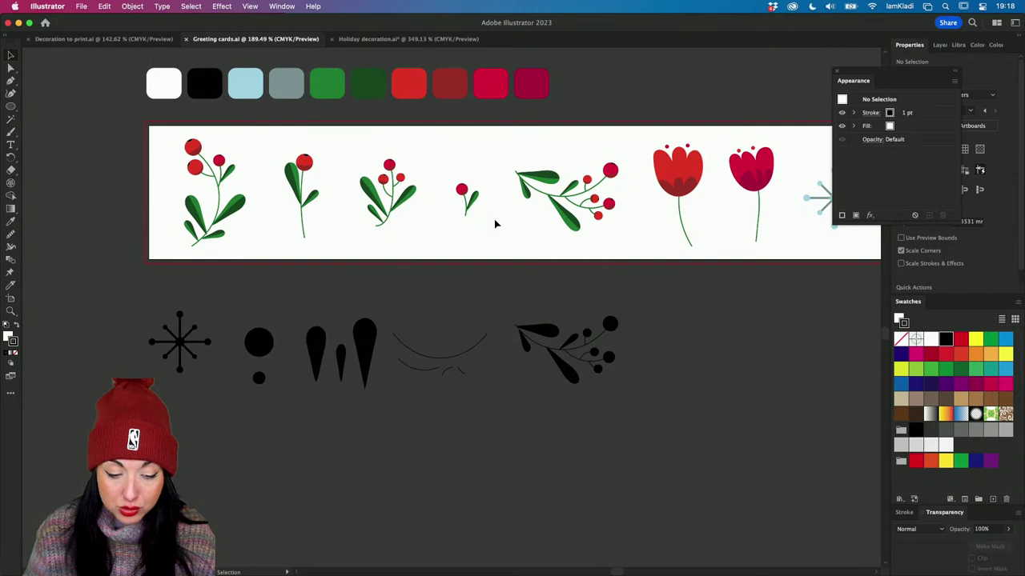
{"action": "left_click_drag", "start_coordinate": [158, 141], "coordinate": [819, 242]}
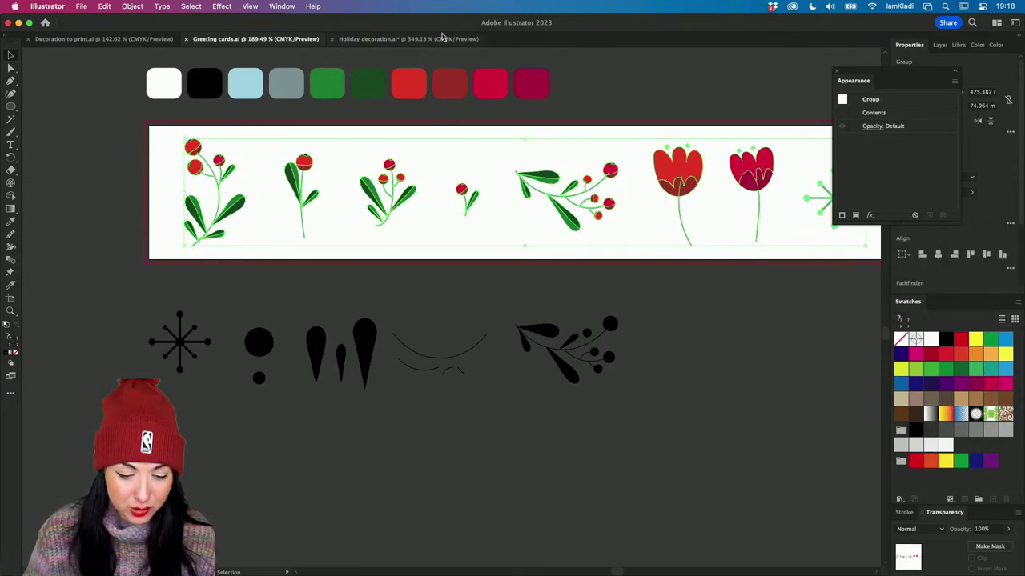
Paste the copied botanical illustrations into Holiday decoration.ai and position the row just left of the blue template's artboard
{"action": "left_click", "coordinate": [441, 40]}
{"action": "scroll", "coordinate": [475, 339], "scroll_direction": "right", "scroll_amount": 5}
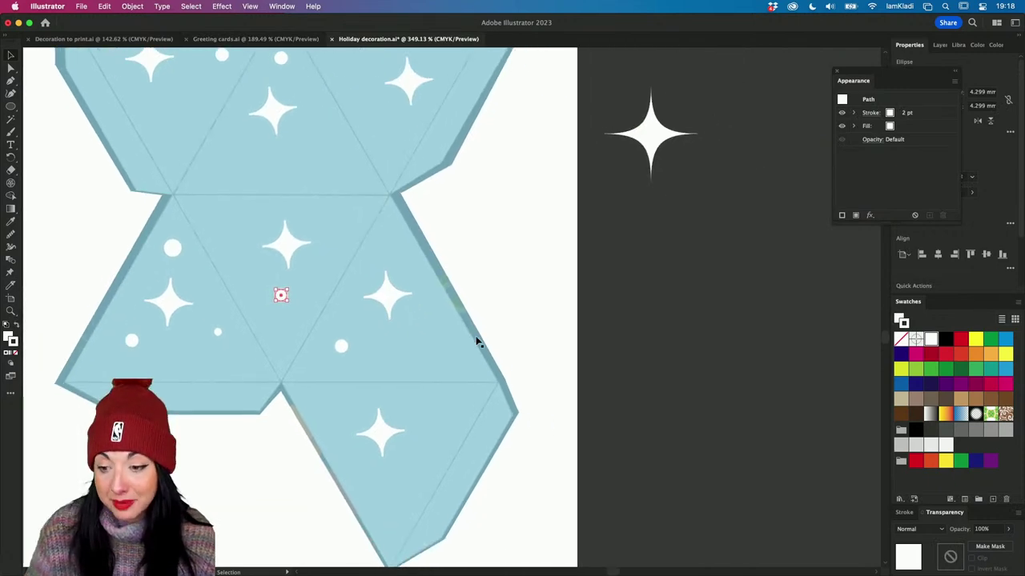
{"action": "key", "text": "super+v"}
{"action": "scroll", "coordinate": [481, 336], "scroll_direction": "down", "scroll_amount": 5}
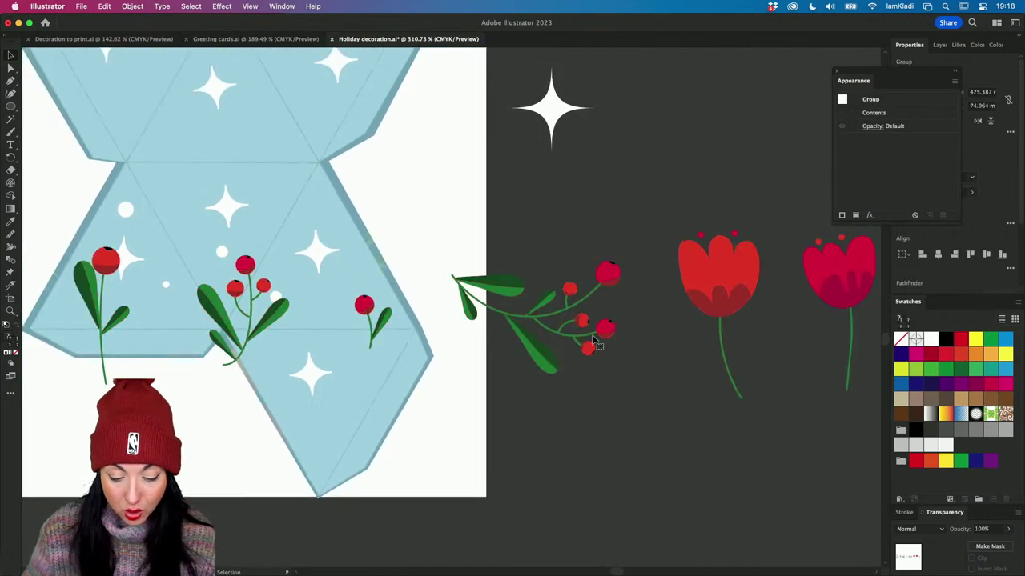
{"action": "left_click_drag", "start_coordinate": [647, 316], "coordinate": [224, 242]}
{"action": "scroll", "coordinate": [314, 318], "scroll_direction": "left", "scroll_amount": 5}
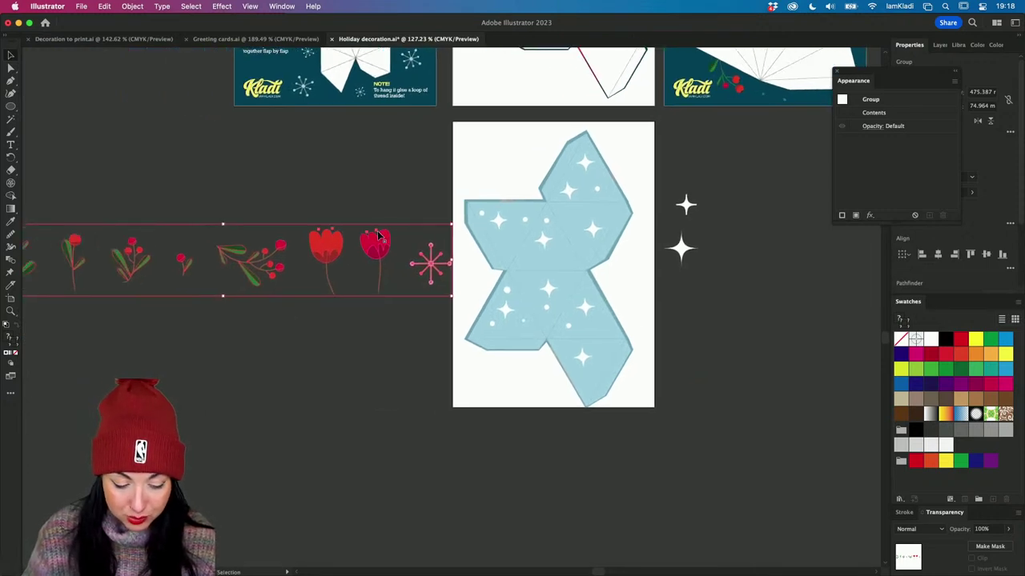
{"action": "left_click_drag", "start_coordinate": [372, 232], "coordinate": [334, 216]}
{"action": "scroll", "coordinate": [336, 240], "scroll_direction": "left", "scroll_amount": 5}
{"action": "left_click", "coordinate": [344, 293]}
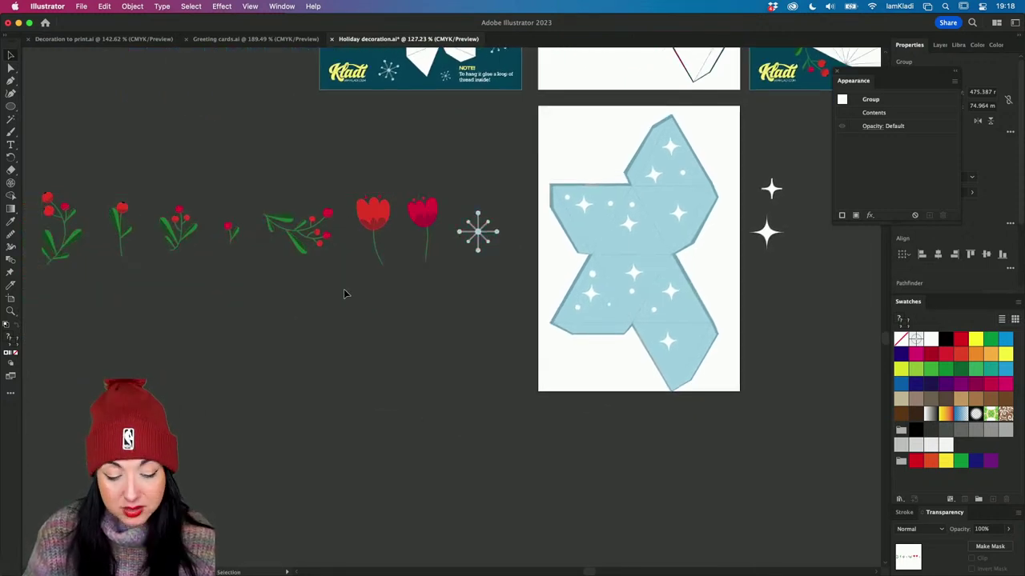
{"action": "scroll", "coordinate": [408, 290], "scroll_direction": "right", "scroll_amount": 3}
{"action": "scroll", "coordinate": [408, 290], "scroll_direction": "up", "scroll_amount": 1}
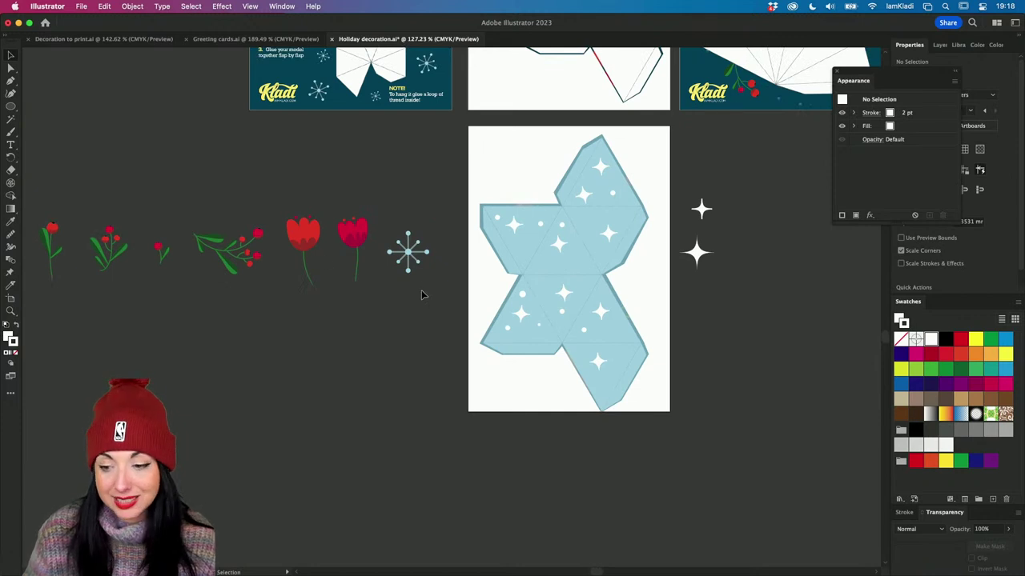
Scatter copies of the small 2.15 mm white dot over the upper left, upper central, top, upper right and lower central faces
{"action": "scroll", "coordinate": [641, 263], "scroll_direction": "up", "scroll_amount": 5}
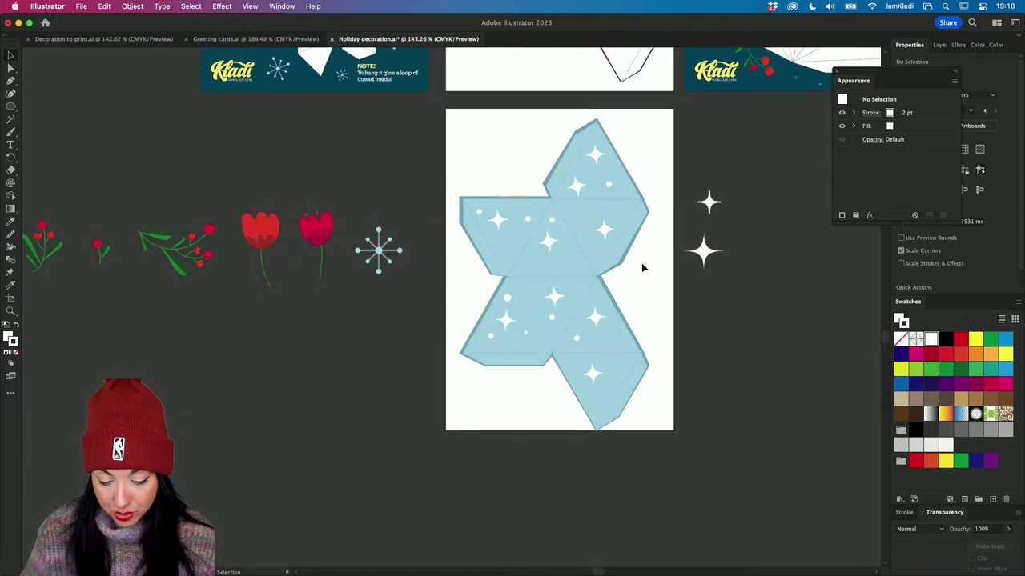
{"action": "left_click_drag", "start_coordinate": [443, 186], "coordinate": [407, 255]}
{"action": "key", "text": "super+z"}
{"action": "left_click", "coordinate": [437, 409]}
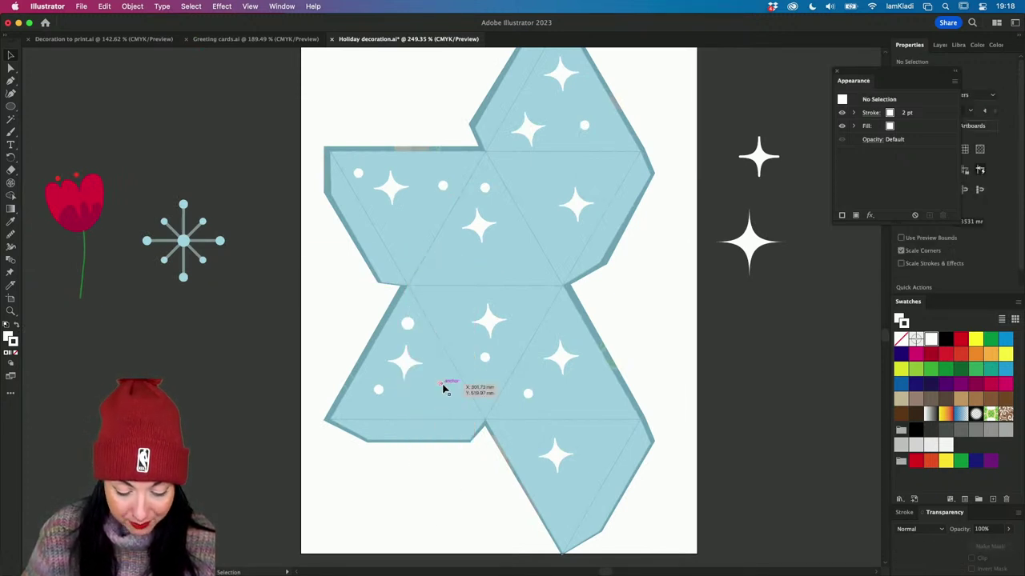
{"action": "left_click_drag", "start_coordinate": [444, 388], "coordinate": [405, 226]}
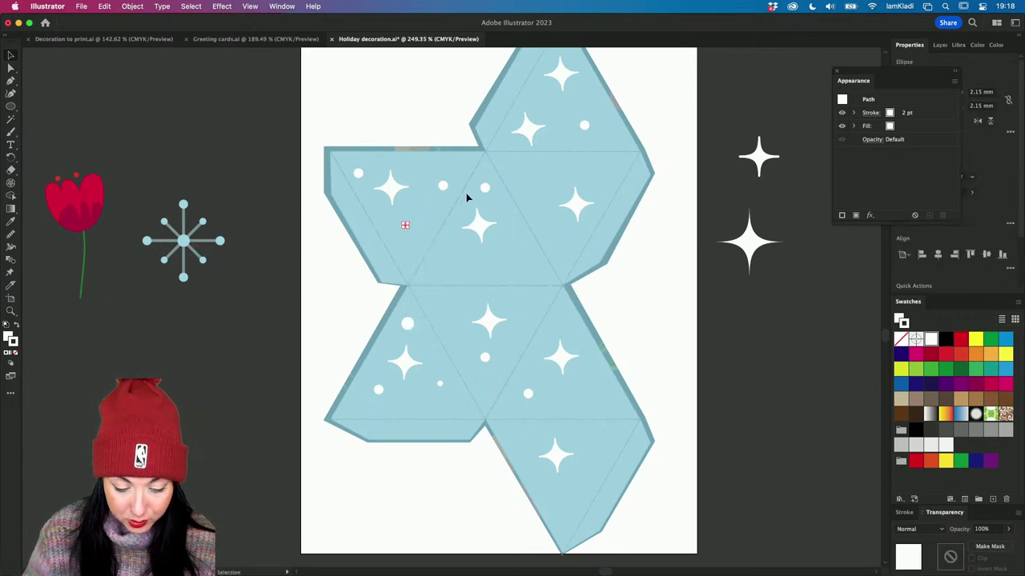
{"action": "left_click", "coordinate": [398, 237]}
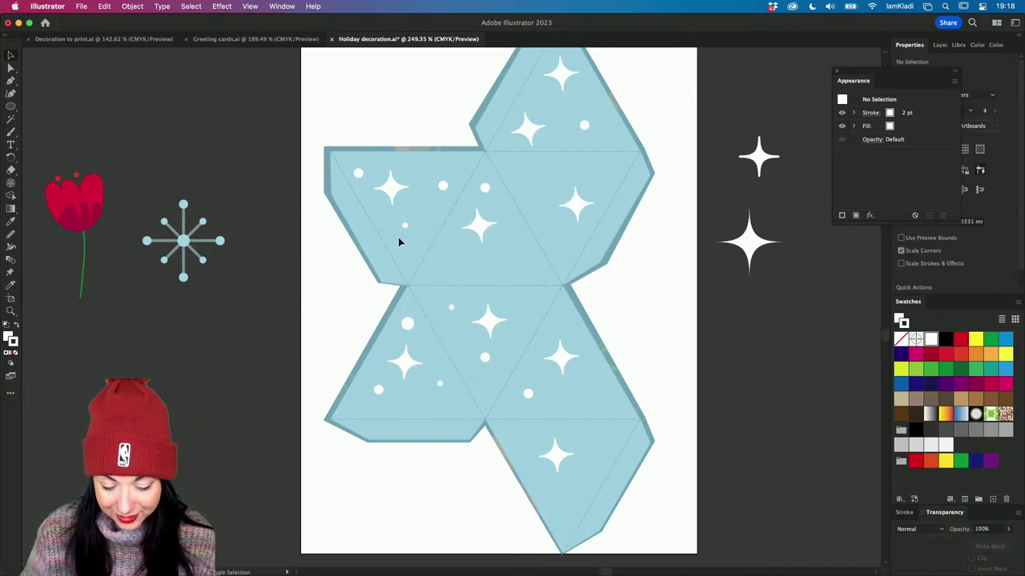
{"action": "left_click_drag", "start_coordinate": [408, 225], "coordinate": [445, 269]}
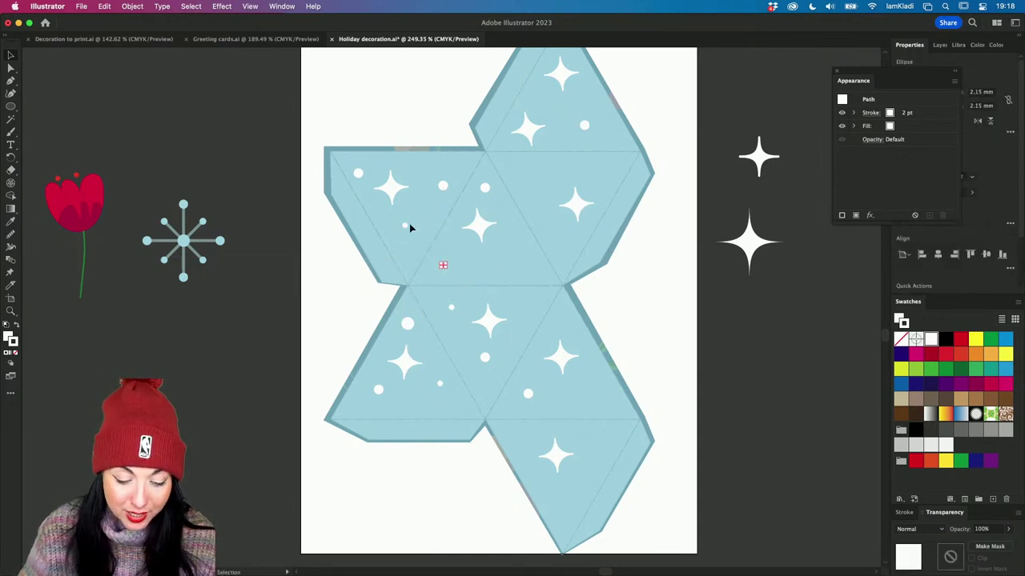
{"action": "left_click_drag", "start_coordinate": [408, 225], "coordinate": [545, 97]}
{"action": "left_click_drag", "start_coordinate": [407, 227], "coordinate": [543, 174]}
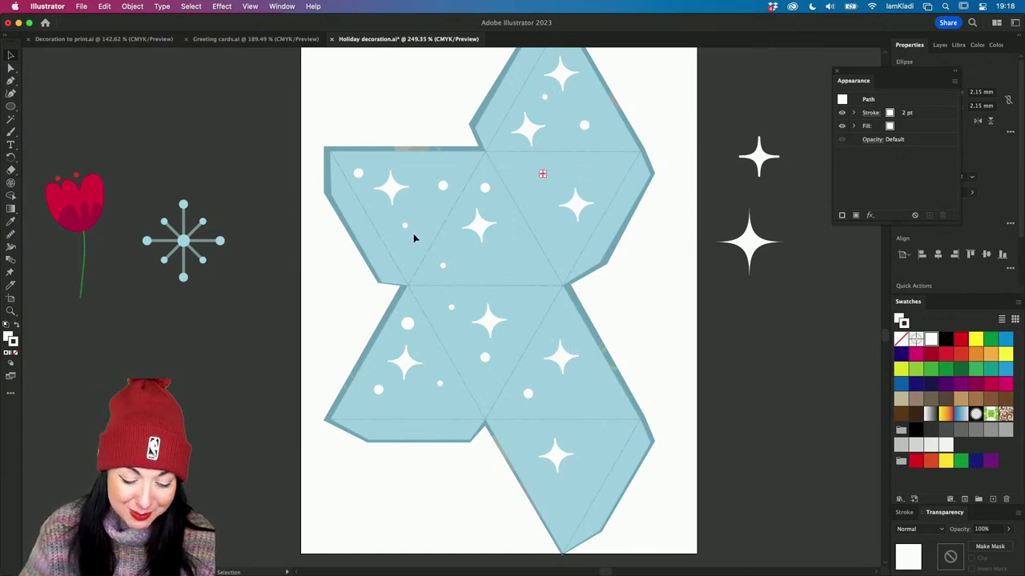
Copy 2.15 mm dots onto the lower right and bottom faces and 4.3 mm dots onto the upper central, upper right and bottom faces
{"action": "left_click_drag", "start_coordinate": [405, 227], "coordinate": [565, 318]}
{"action": "left_click_drag", "start_coordinate": [485, 357], "coordinate": [593, 176]}
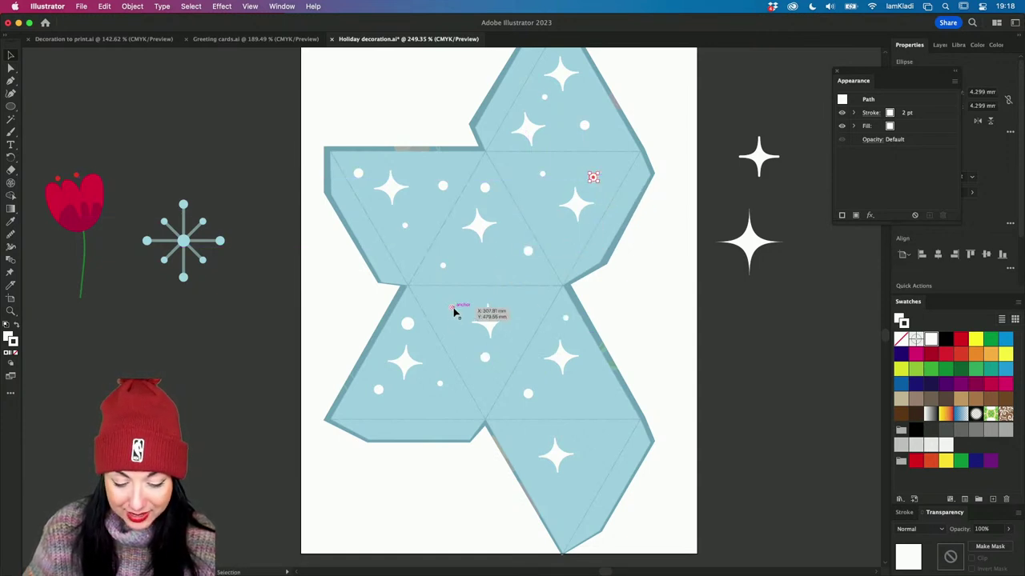
{"action": "left_click_drag", "start_coordinate": [454, 312], "coordinate": [589, 400]}
{"action": "left_click_drag", "start_coordinate": [527, 393], "coordinate": [601, 443]}
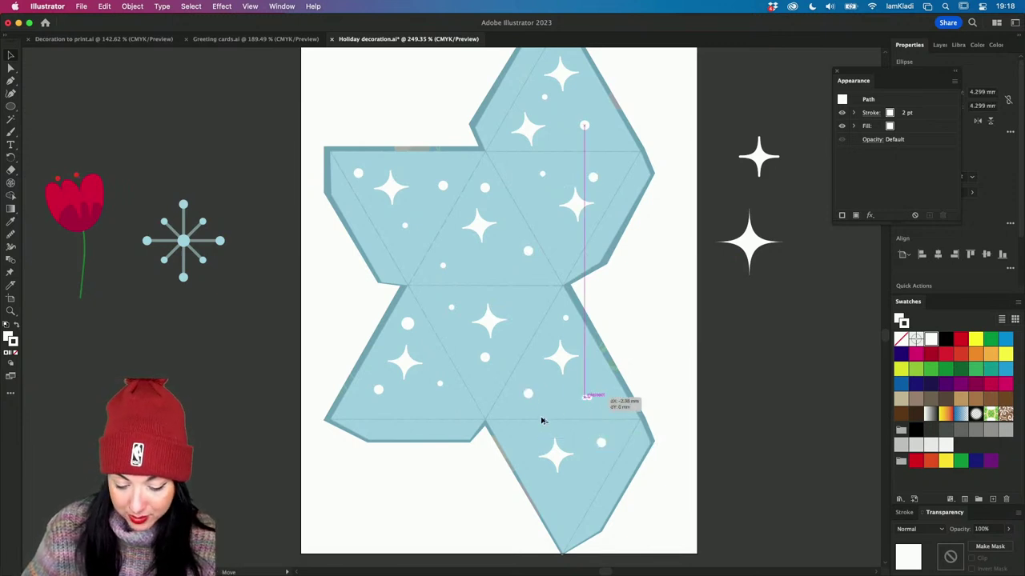
{"action": "left_click_drag", "start_coordinate": [589, 398], "coordinate": [569, 504]}
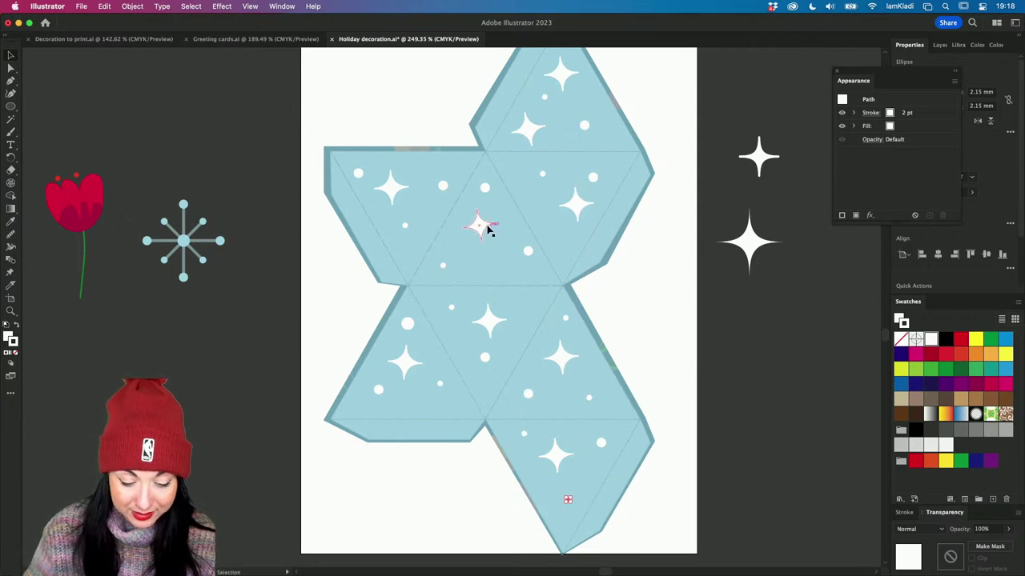
Make a small white star about 6.5 mm wide and spread copies of it between the large stars and dots on all faces
{"action": "left_click_drag", "start_coordinate": [484, 224], "coordinate": [405, 254]}
{"action": "key", "text": "Delete"}
{"action": "left_click_drag", "start_coordinate": [528, 129], "coordinate": [516, 171]}
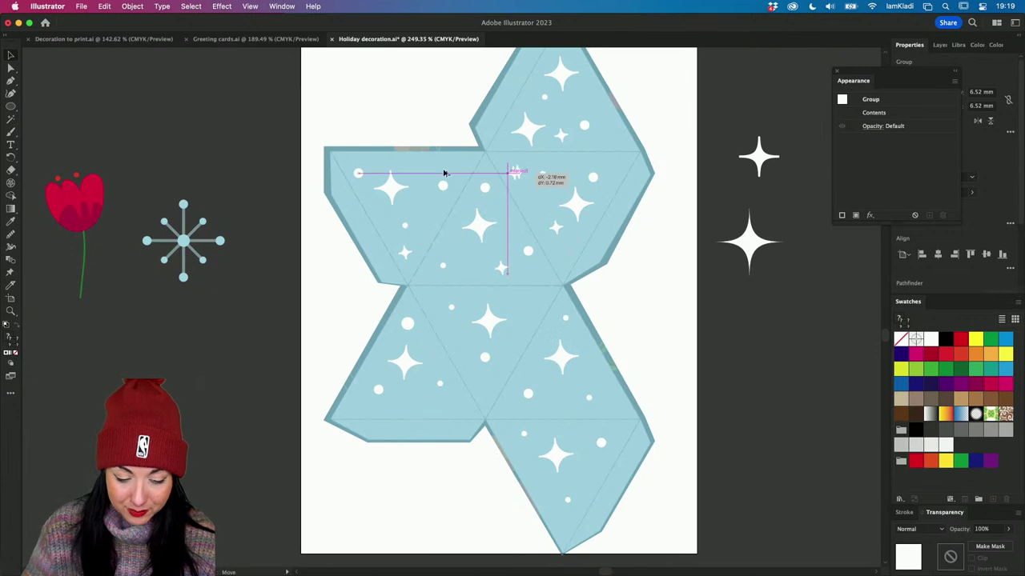
{"action": "left_click_drag", "start_coordinate": [444, 172], "coordinate": [460, 397]}
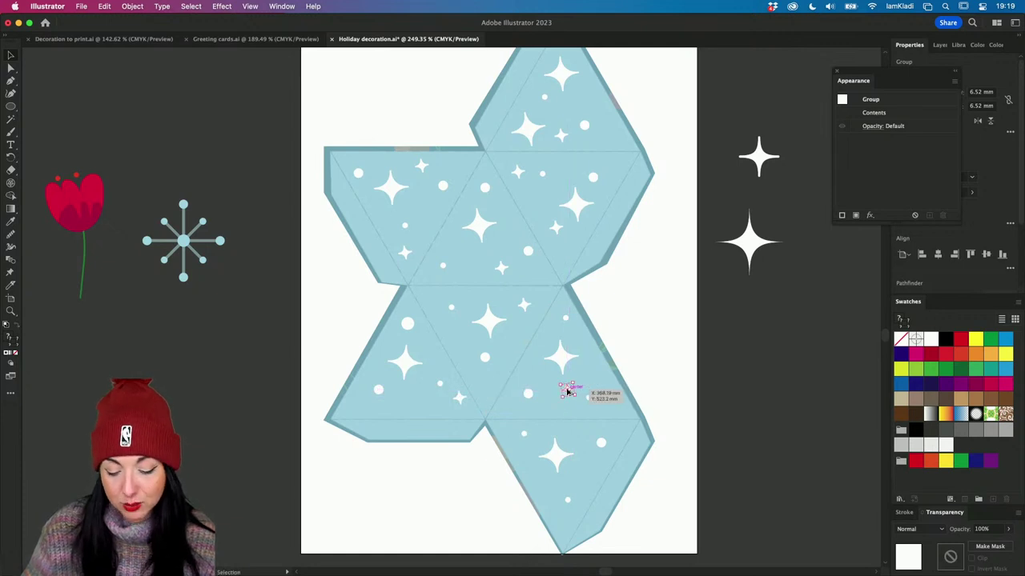
{"action": "left_click_drag", "start_coordinate": [567, 390], "coordinate": [578, 435]}
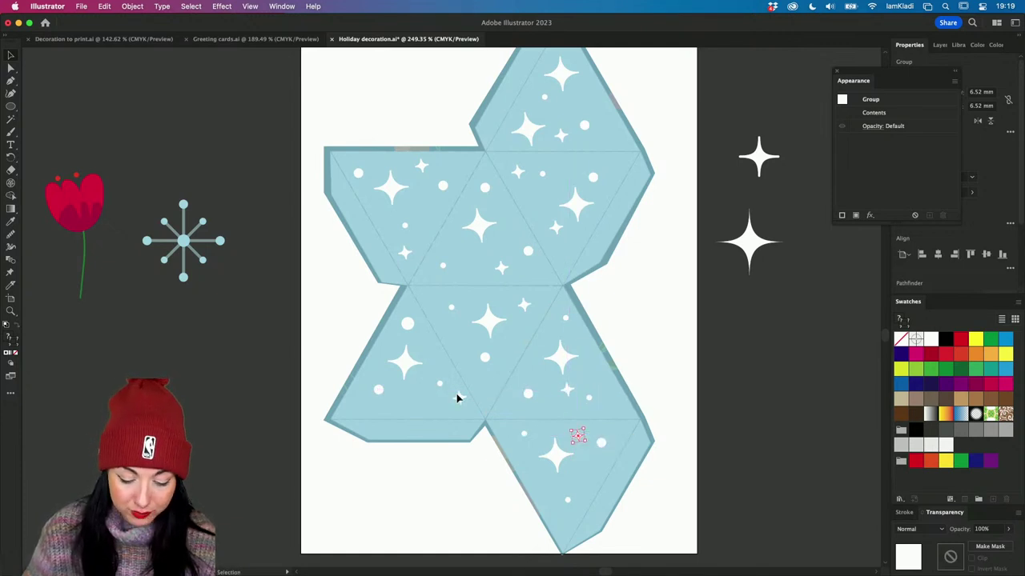
{"action": "left_click_drag", "start_coordinate": [458, 398], "coordinate": [440, 400]}
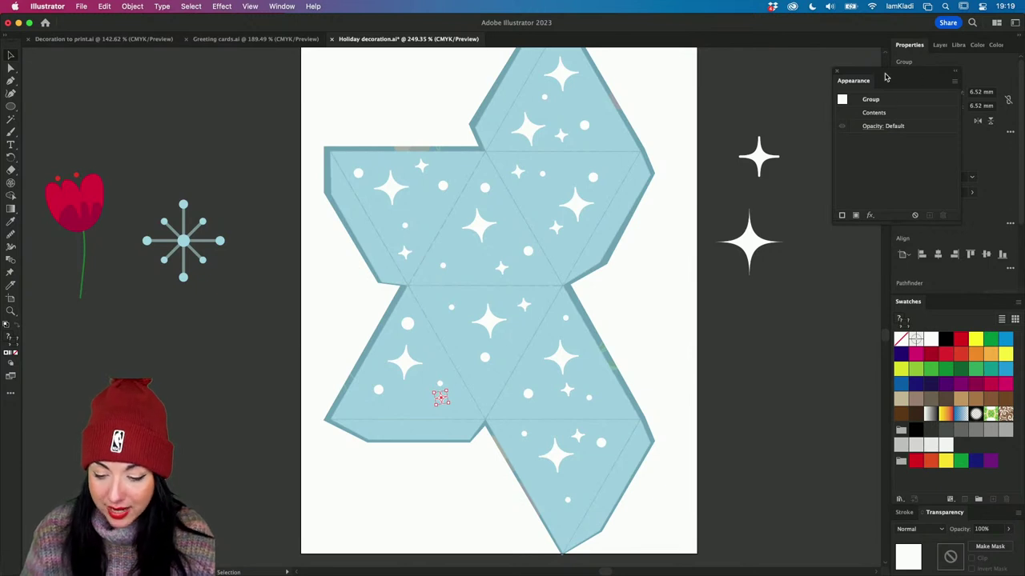
Move the two spare white stars from beside the blue template's artboard to the area below the tulips and snowflake
{"action": "left_click", "coordinate": [815, 180]}
{"action": "scroll", "coordinate": [814, 178], "scroll_direction": "down", "scroll_amount": 5}
{"action": "scroll", "coordinate": [814, 178], "scroll_direction": "right", "scroll_amount": 2}
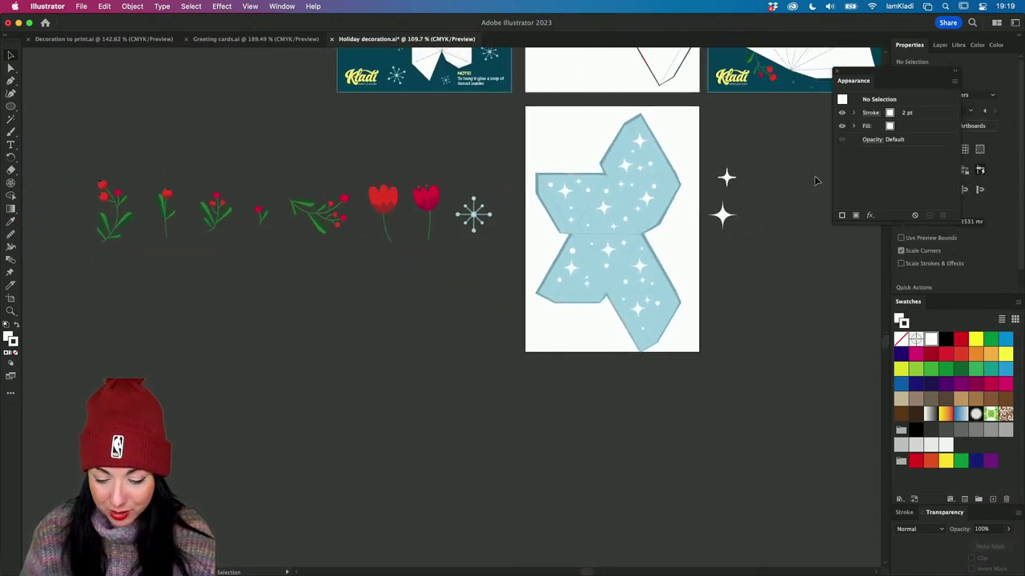
{"action": "left_click", "coordinate": [691, 226]}
{"action": "left_click_drag", "start_coordinate": [696, 187], "coordinate": [397, 277]}
{"action": "left_click_drag", "start_coordinate": [693, 225], "coordinate": [418, 330]}
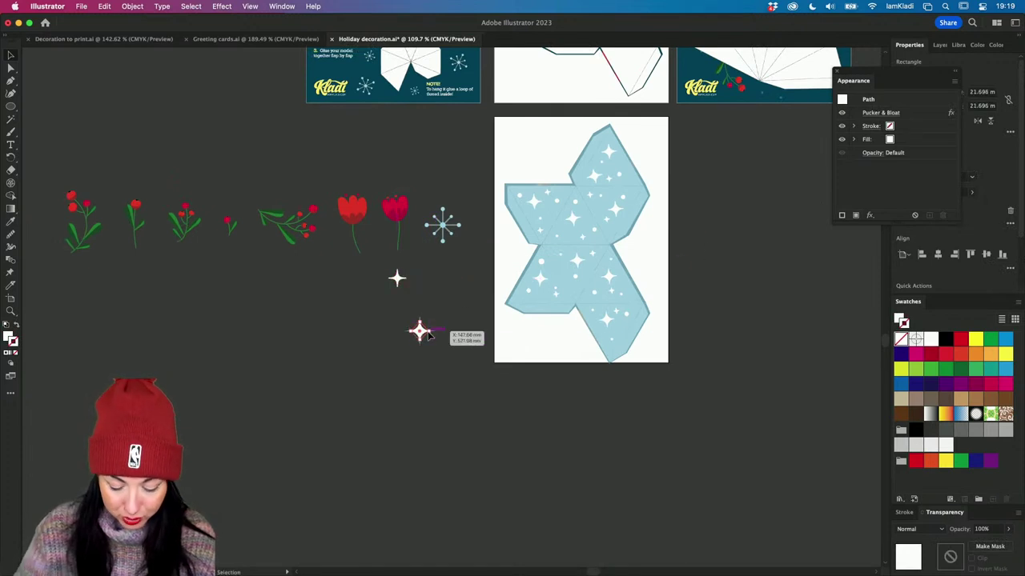
Select the blue template's artboard with the Artboard tool and move the Appearance panel away from the Properties settings
{"action": "key", "text": "shift+o"}
{"action": "scroll", "coordinate": [595, 256], "scroll_direction": "right", "scroll_amount": 3}
{"action": "left_click", "coordinate": [558, 256]}
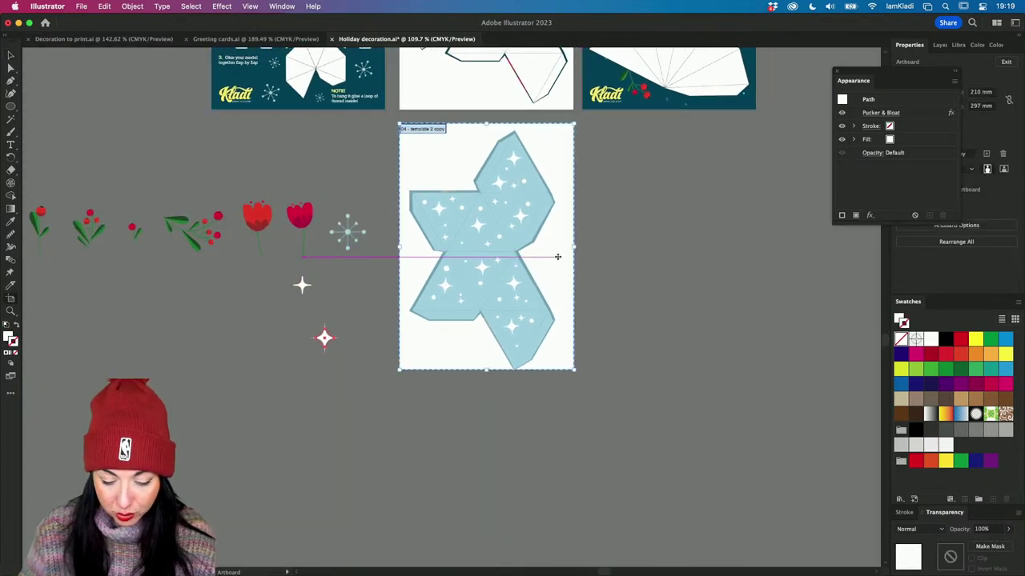
{"action": "left_click_drag", "start_coordinate": [864, 72], "coordinate": [149, 421]}
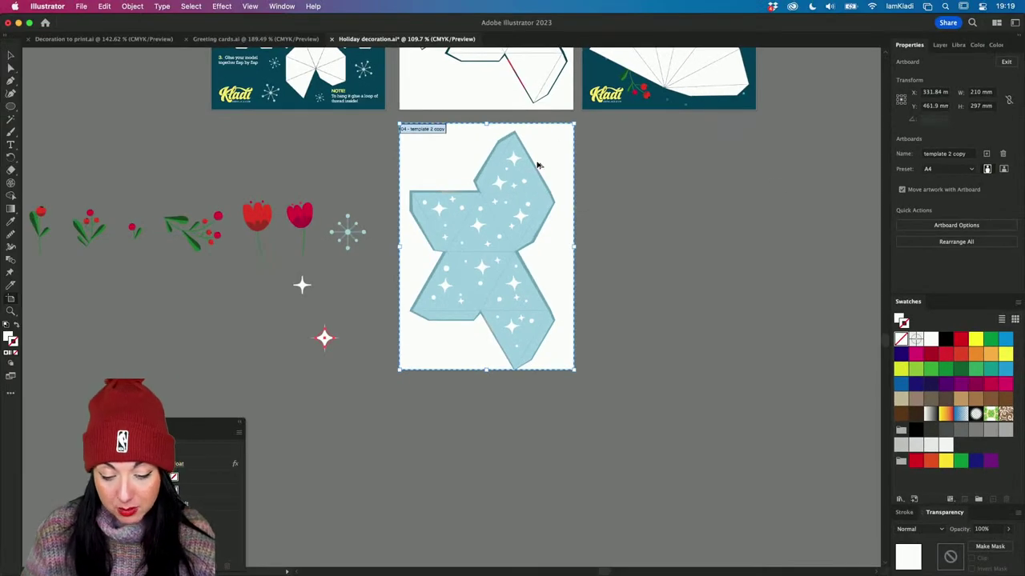
Try to duplicate the blue template's artboard and artwork directly to its right
{"action": "left_click_drag", "start_coordinate": [538, 165], "coordinate": [718, 171]}
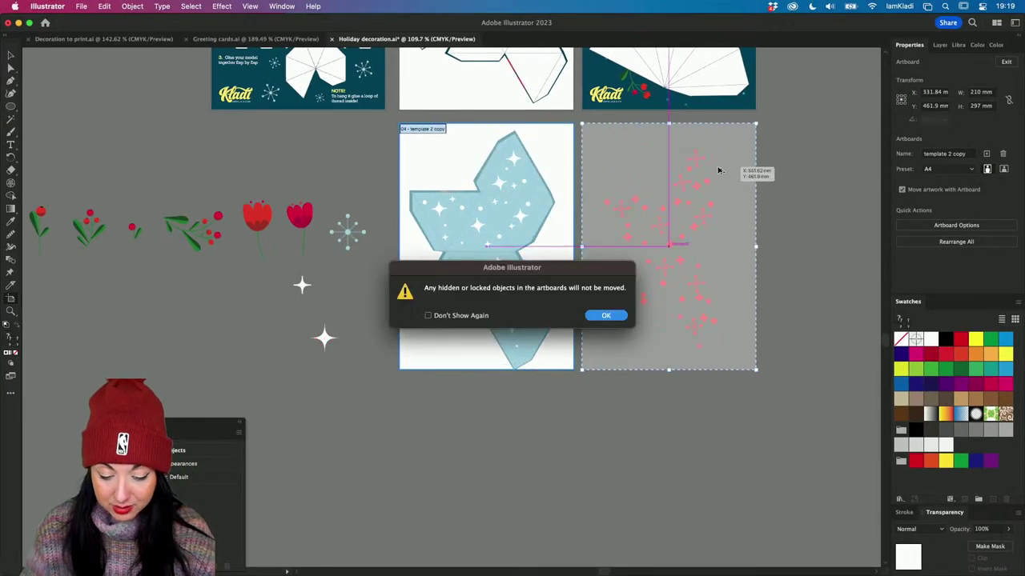
{"action": "left_click", "coordinate": [597, 317]}
{"action": "key", "text": "Delete"}
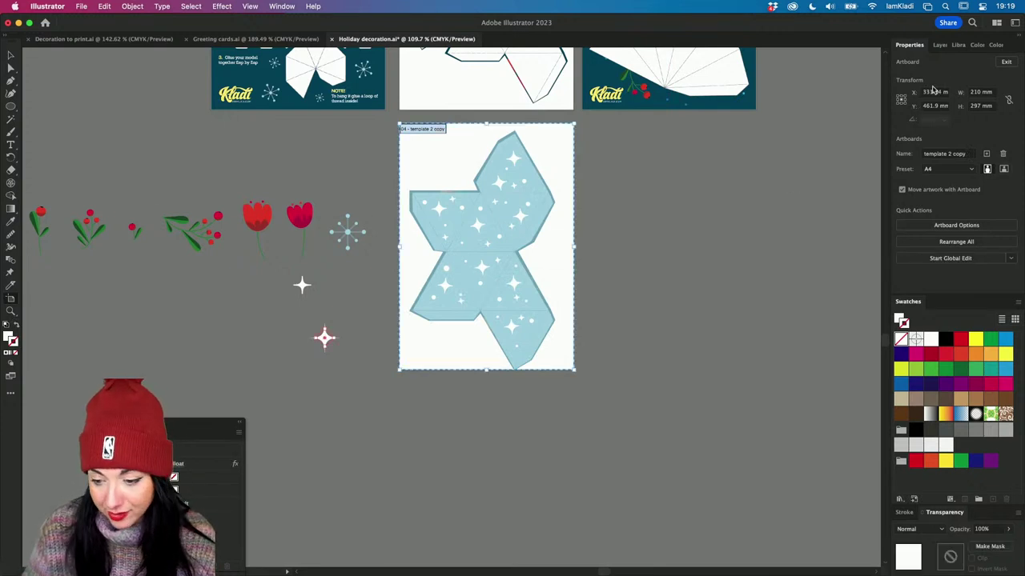
Unlock the locked layers and duplicate the light blue template's artboard with all its artwork to the right
{"action": "left_click", "coordinate": [941, 46]}
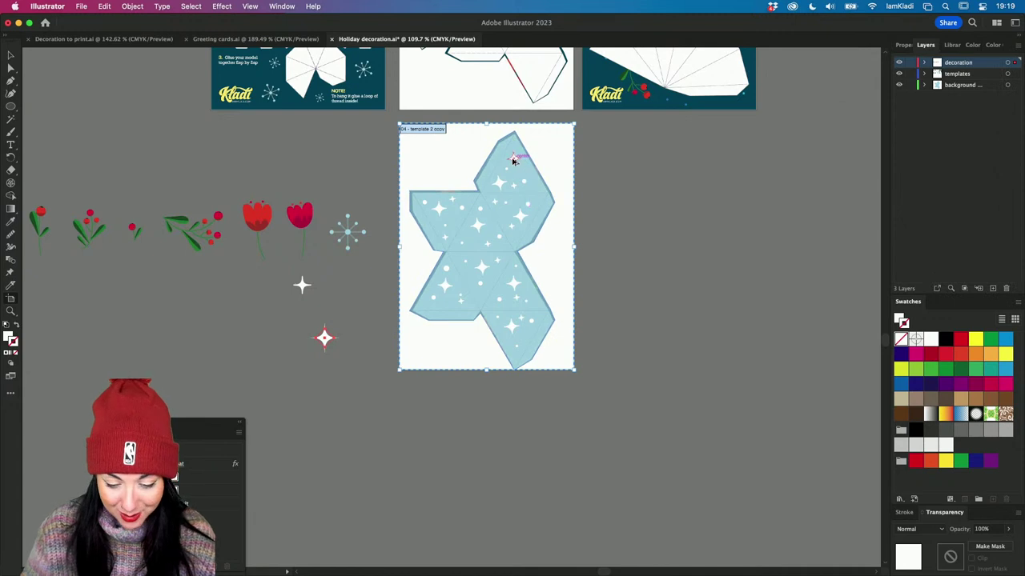
{"action": "left_click_drag", "start_coordinate": [517, 160], "coordinate": [702, 163]}
{"action": "key", "text": "Escape"}
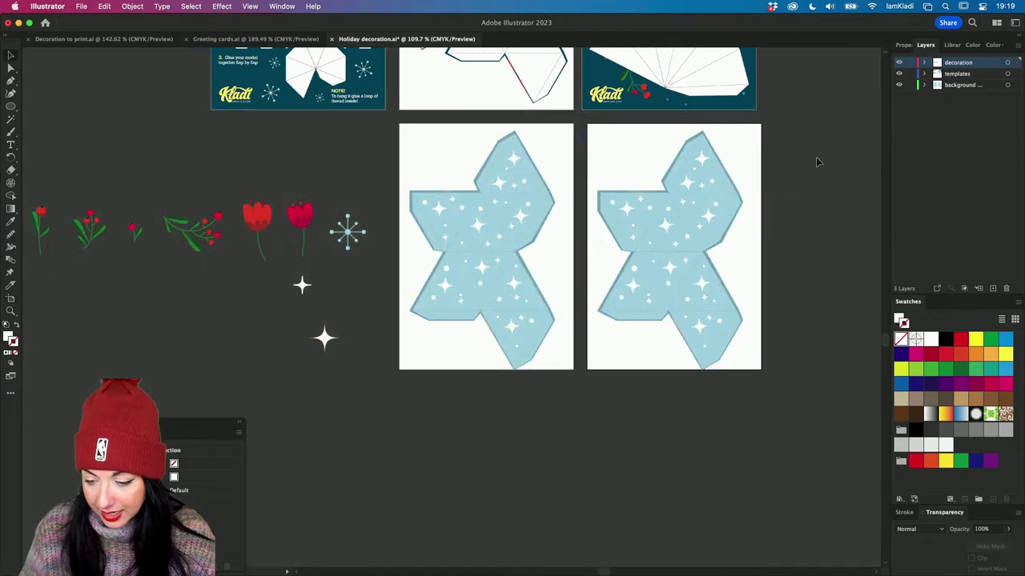
Select the duplicated template's clip group in the background layer, try orange and navy fills, and settle on the medium blue swatch
{"action": "left_click", "coordinate": [926, 84]}
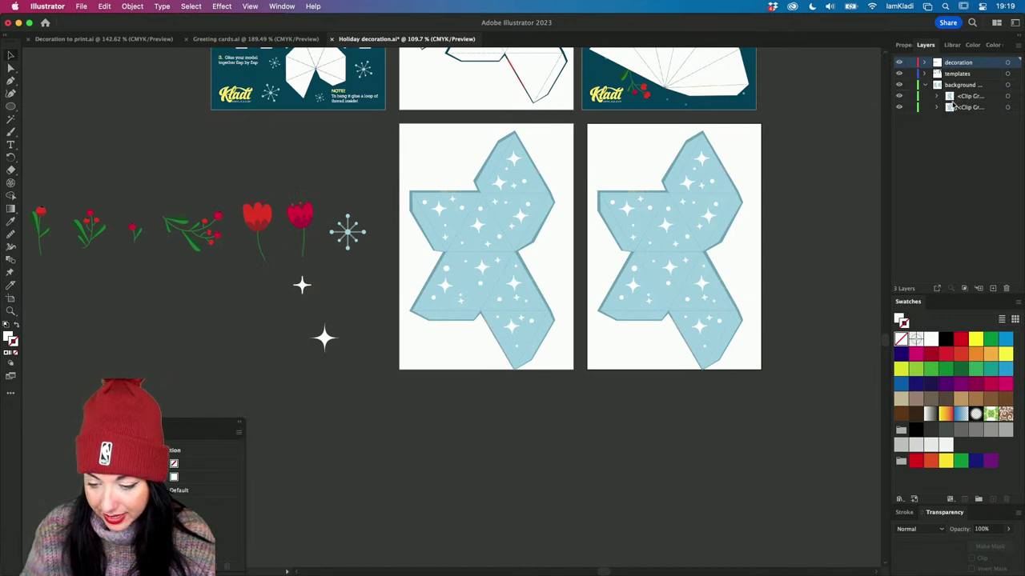
{"action": "left_click", "coordinate": [1009, 107]}
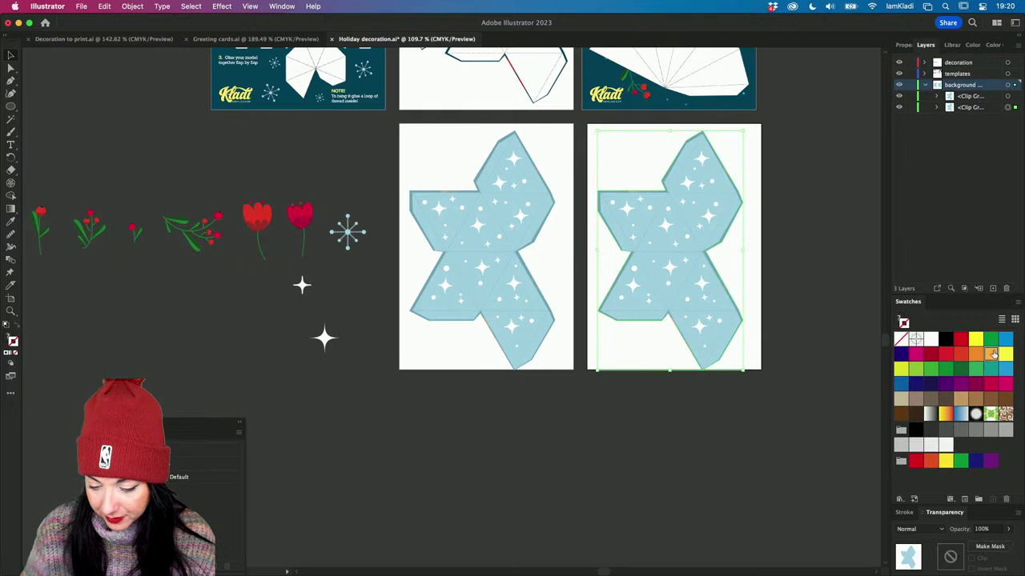
{"action": "left_click", "coordinate": [990, 353]}
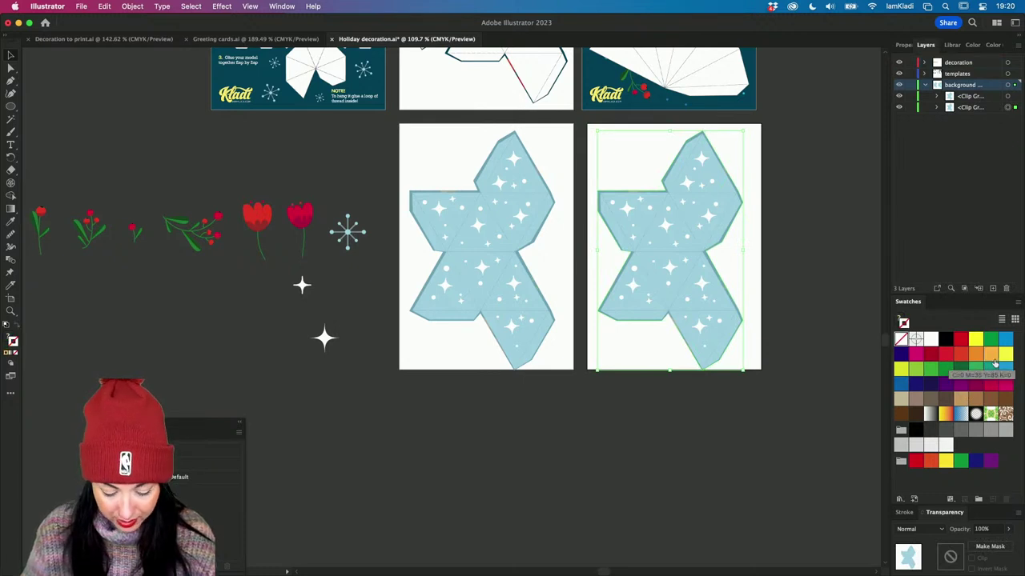
{"action": "left_click", "coordinate": [992, 359]}
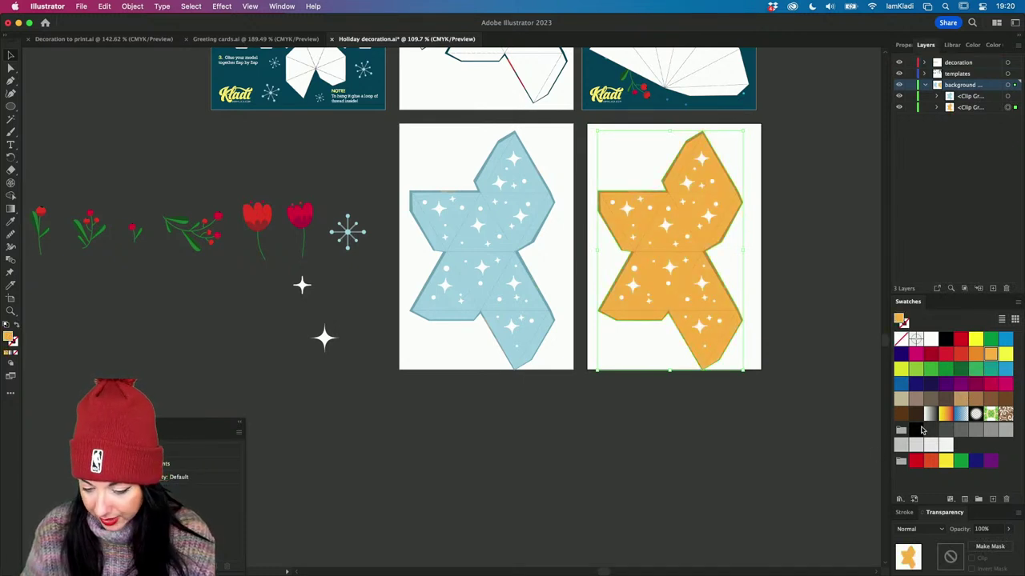
{"action": "left_click", "coordinate": [976, 461]}
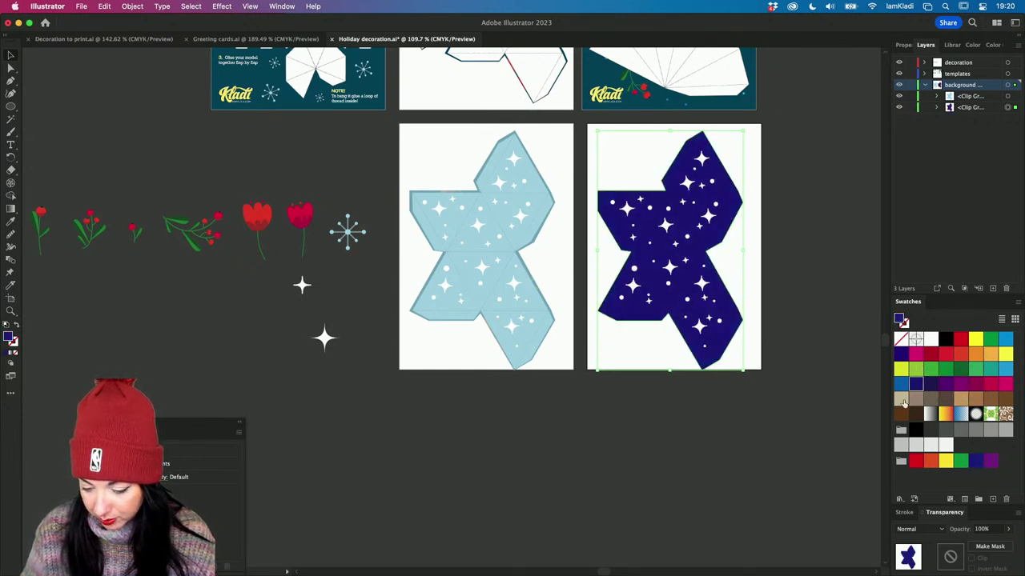
{"action": "left_click", "coordinate": [901, 385]}
{"action": "left_click", "coordinate": [760, 409]}
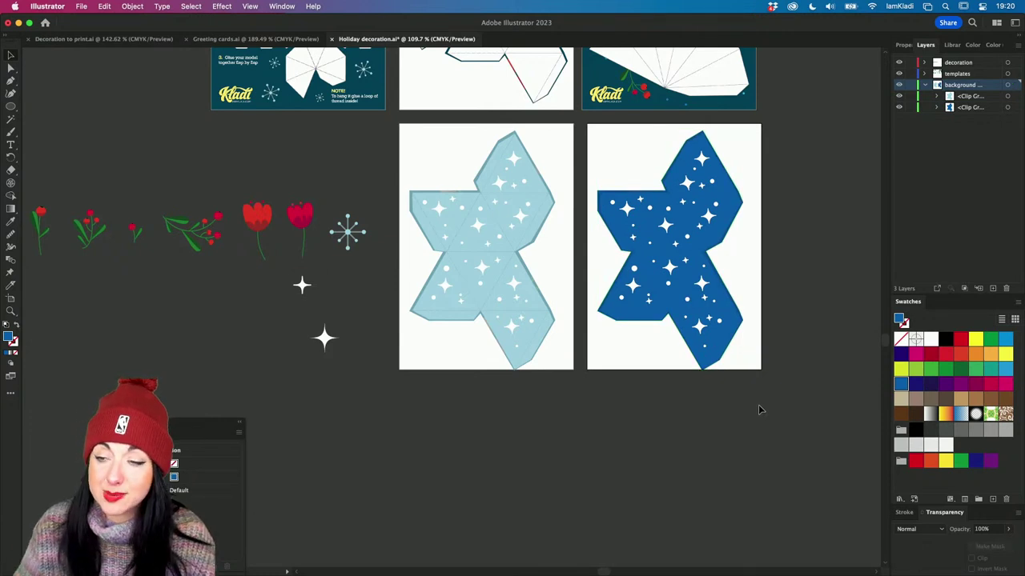
Start saving a copy of the holiday decoration document under a new format, choosing Adobe PDF (pdf)
{"action": "scroll", "coordinate": [759, 409], "scroll_direction": "up", "scroll_amount": 2}
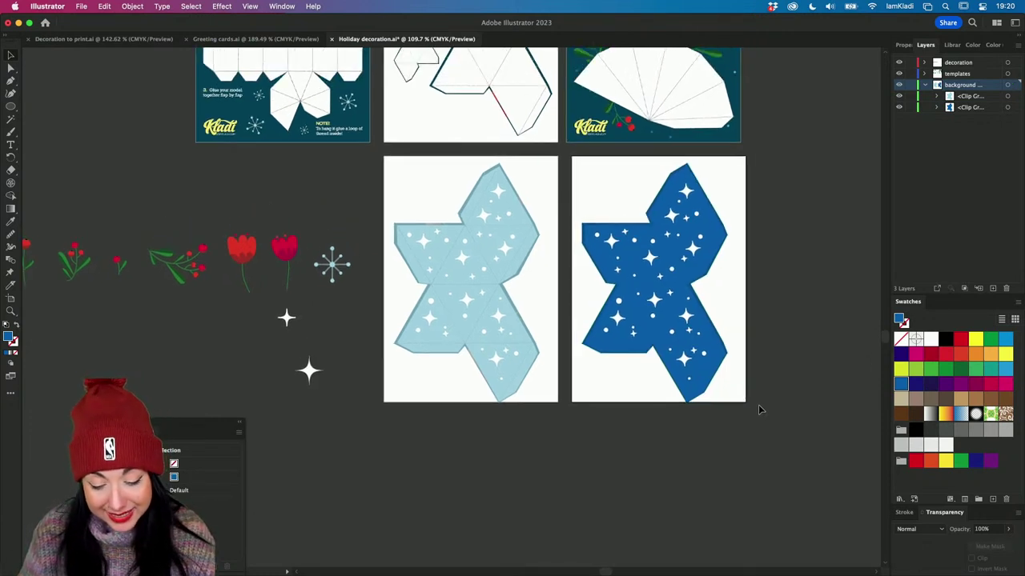
{"action": "scroll", "coordinate": [716, 374], "scroll_direction": "up", "scroll_amount": 3}
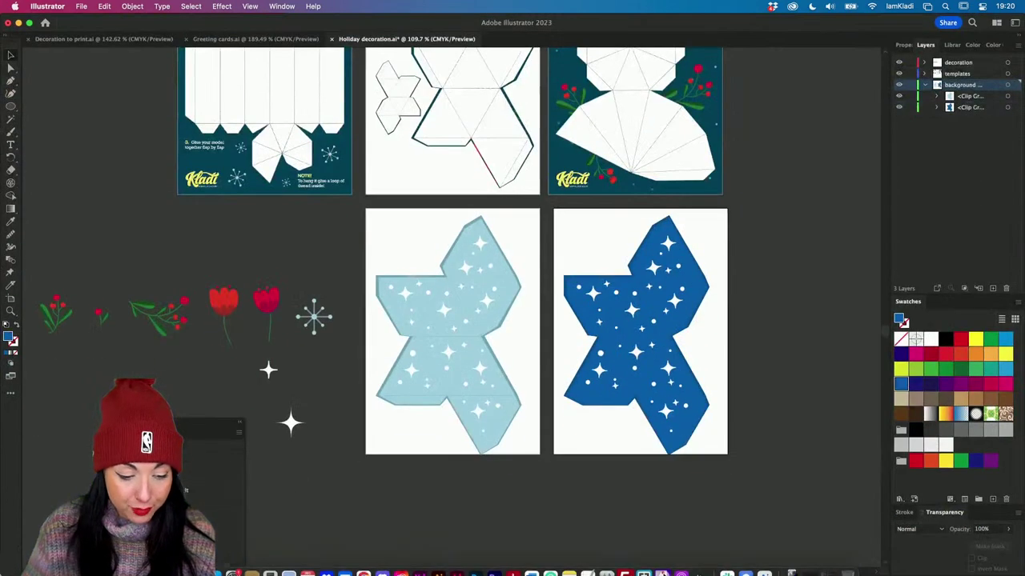
{"action": "left_click", "coordinate": [48, 6]}
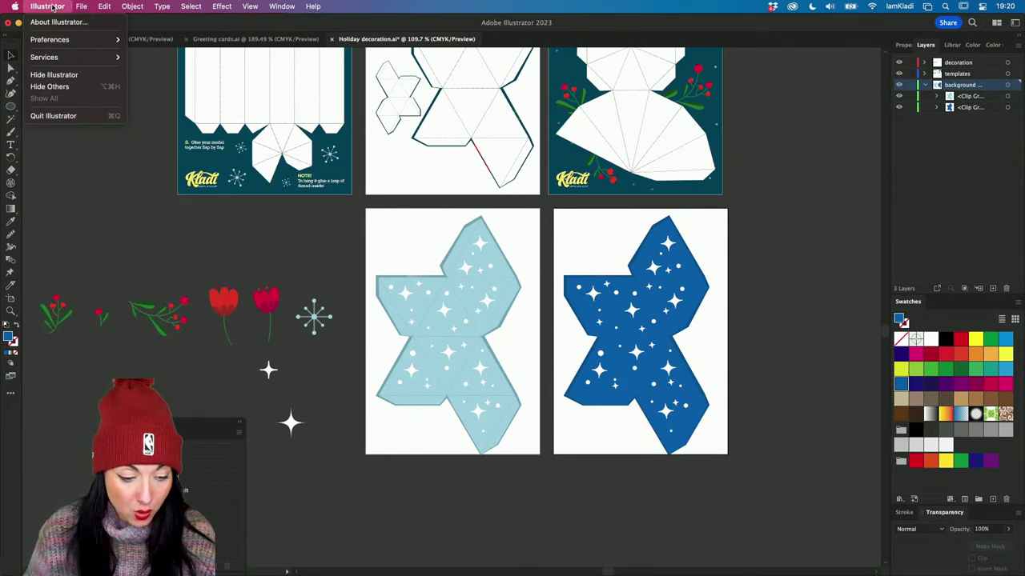
{"action": "mouse_move", "coordinate": [85, 6]}
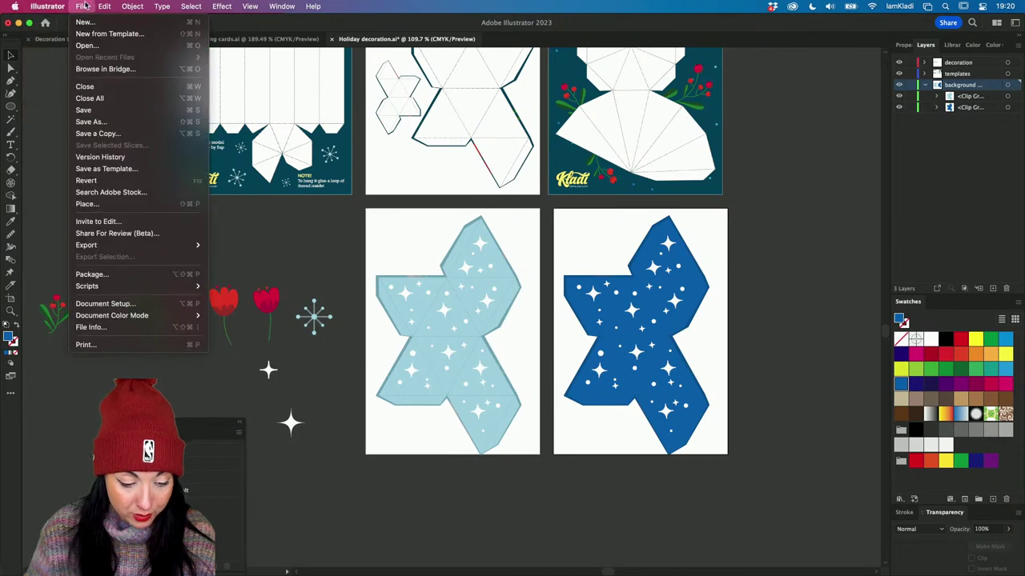
{"action": "left_click", "coordinate": [110, 126]}
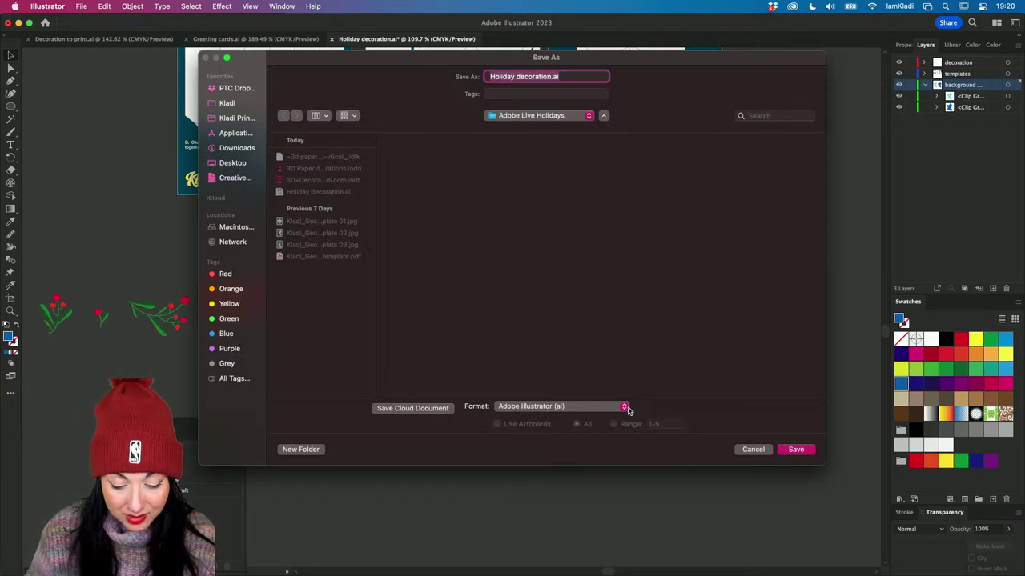
{"action": "left_click", "coordinate": [624, 407]}
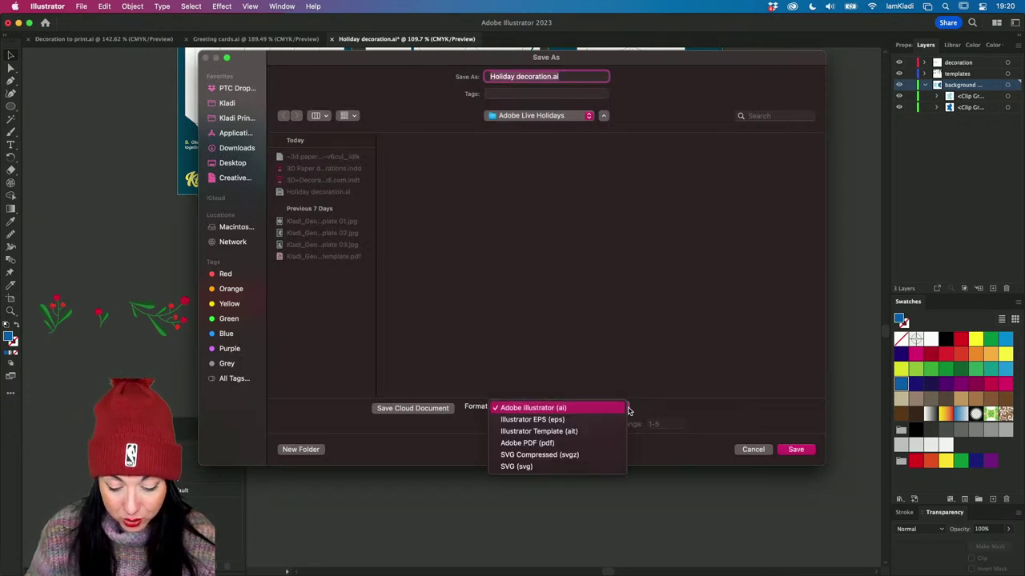
{"action": "left_click", "coordinate": [570, 445]}
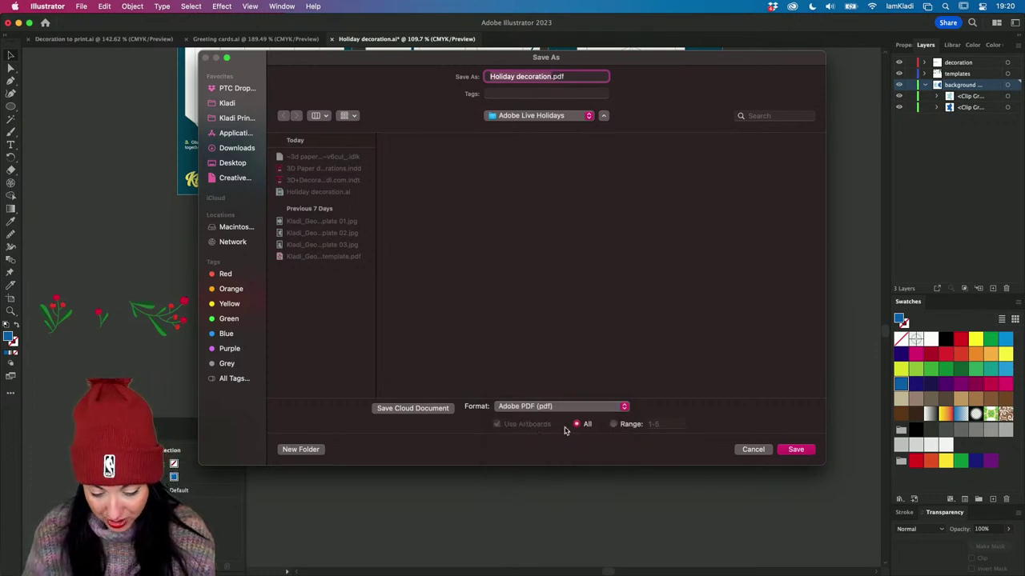
Limit the PDF to artboard range 4,5, choose Desktop as the destination, and proceed to the PDF options
{"action": "left_click", "coordinate": [630, 425]}
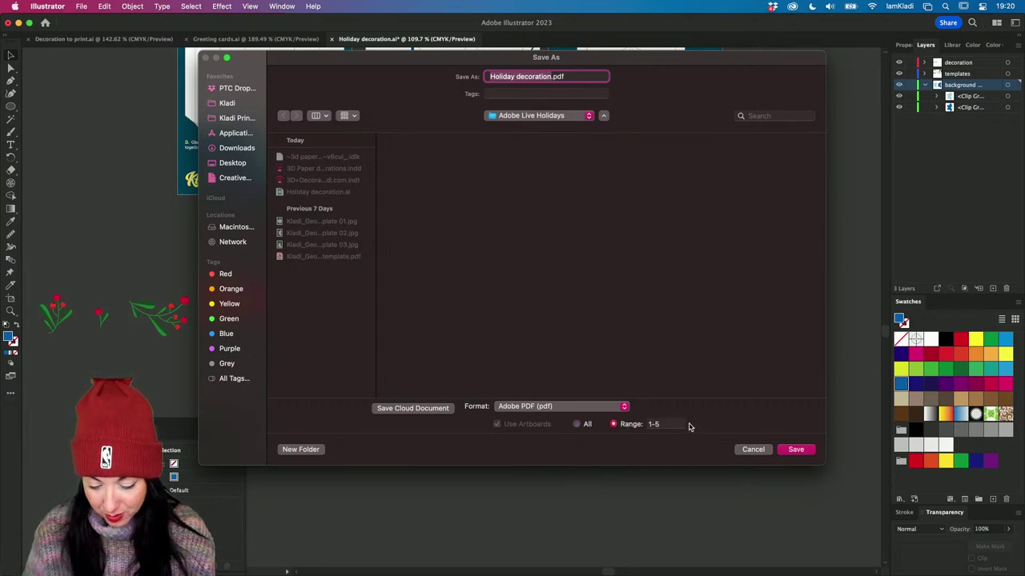
{"action": "left_click", "coordinate": [665, 424]}
{"action": "type", "text": "45"}
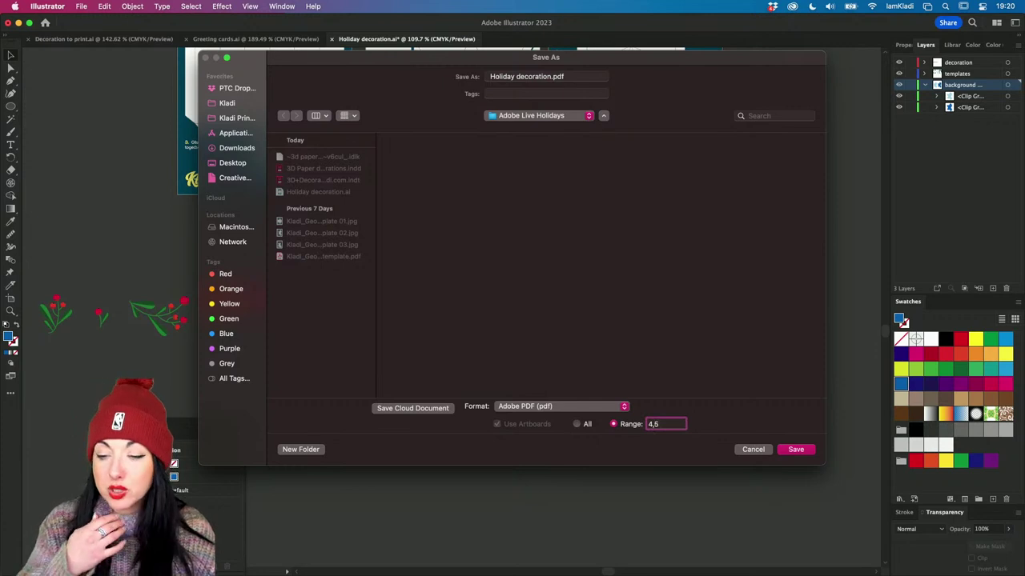
{"action": "double_click", "coordinate": [665, 422]}
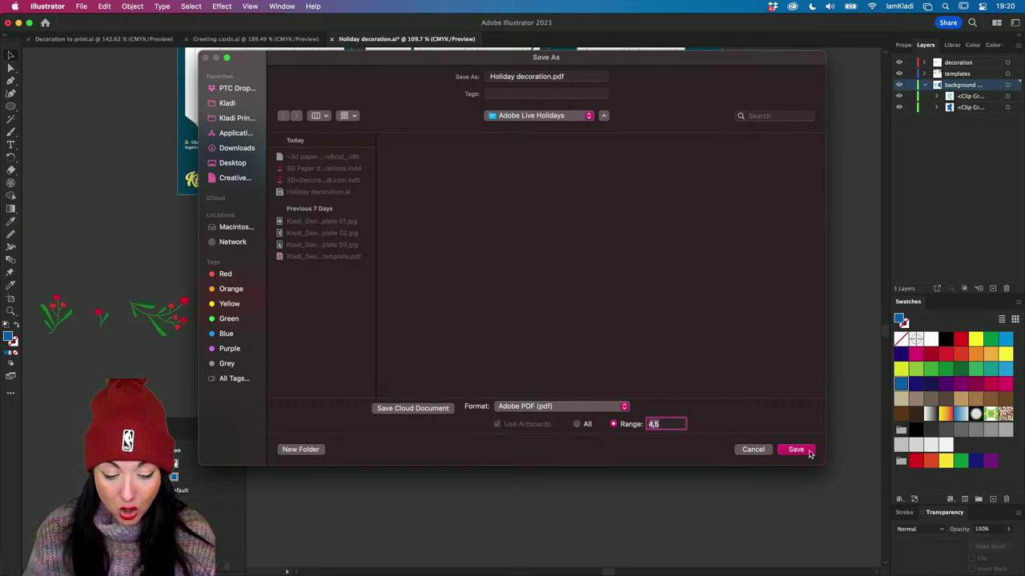
{"action": "left_click", "coordinate": [233, 162]}
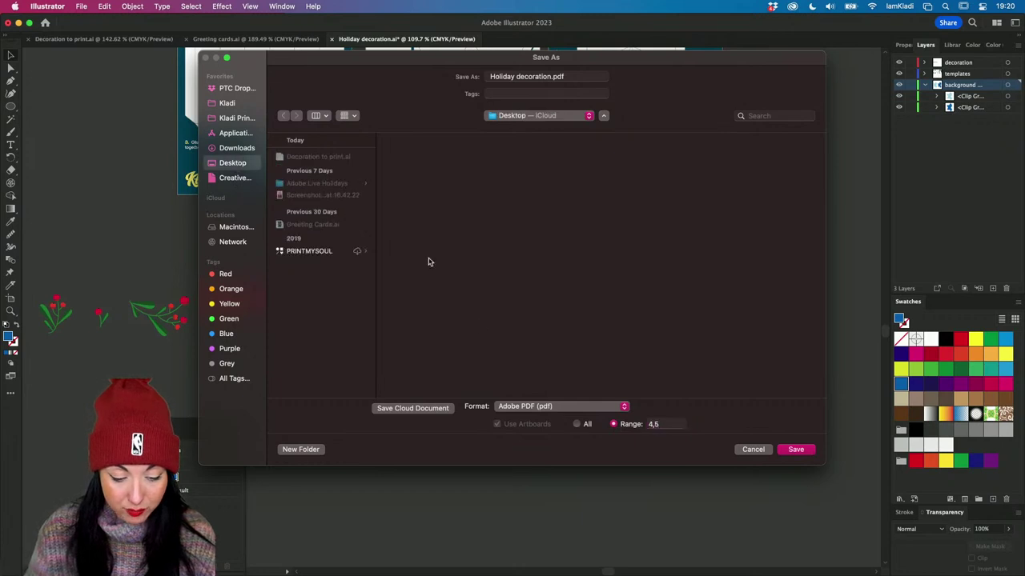
{"action": "left_click", "coordinate": [800, 450]}
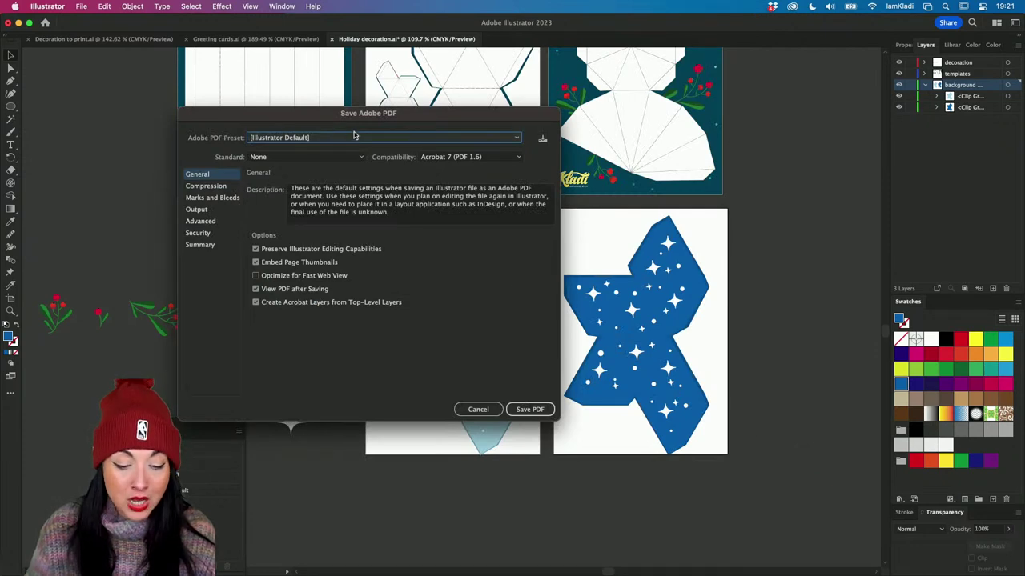
Choose the High Quality Print preset, check the Marks and Bleeds settings, and cancel the PDF save
{"action": "left_click_drag", "start_coordinate": [360, 114], "coordinate": [465, 114]}
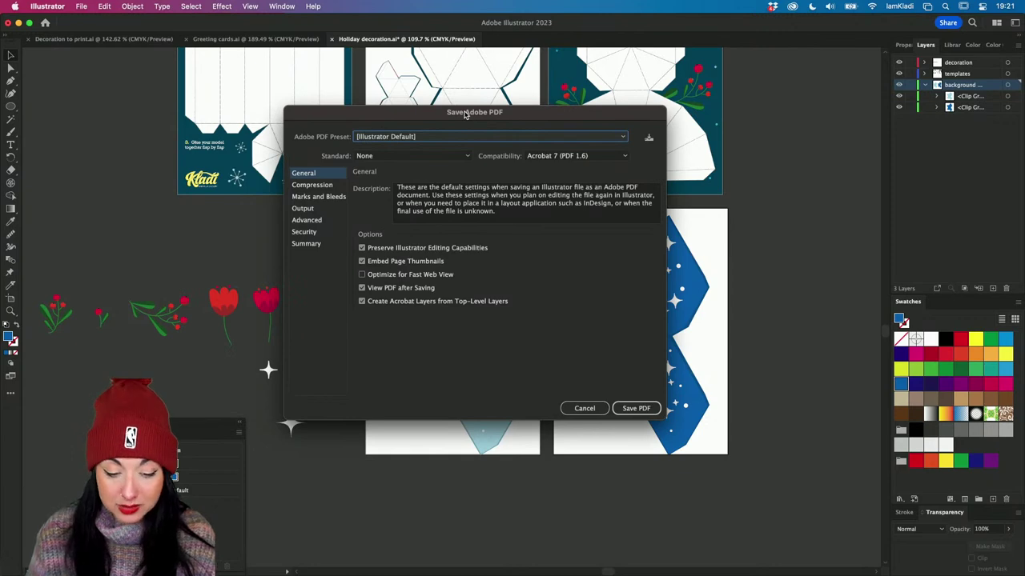
{"action": "left_click", "coordinate": [492, 138]}
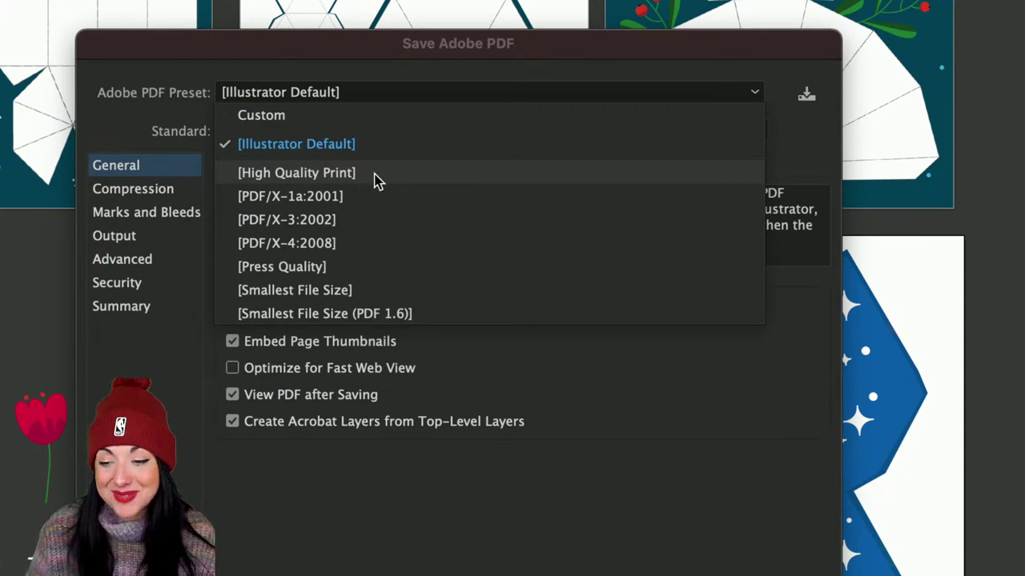
{"action": "left_click", "coordinate": [377, 181]}
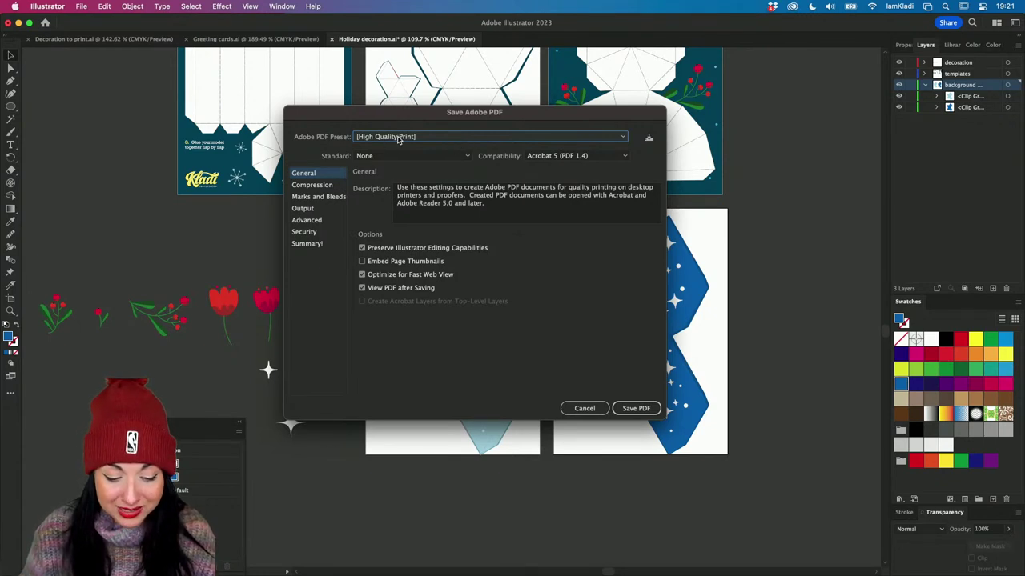
{"action": "left_click", "coordinate": [336, 197]}
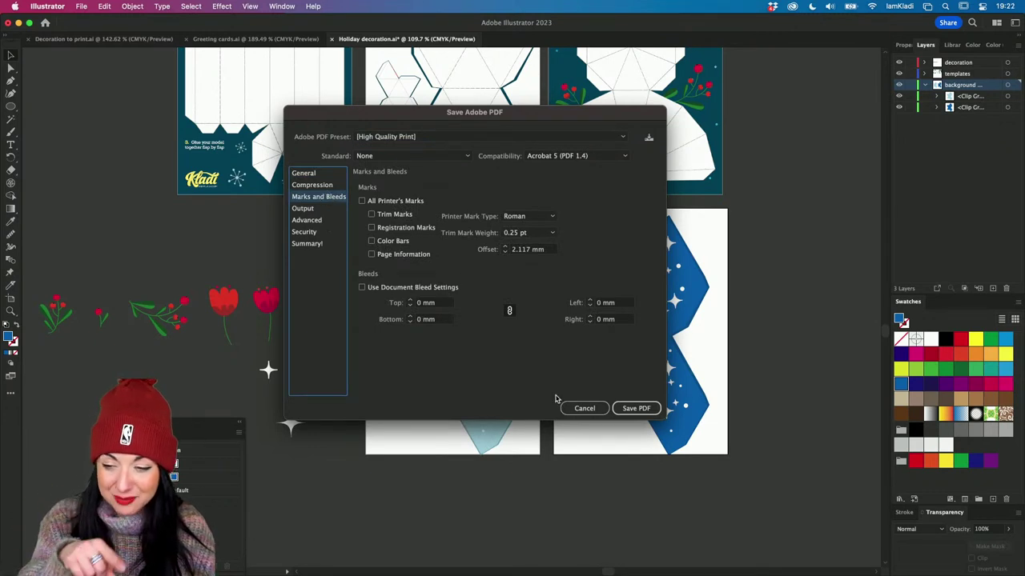
{"action": "left_click", "coordinate": [586, 409]}
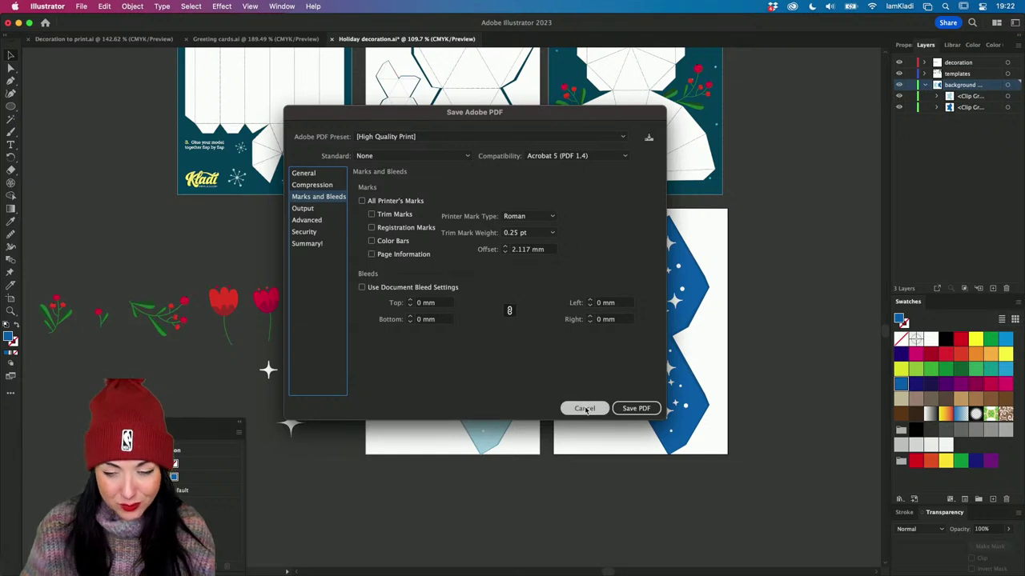